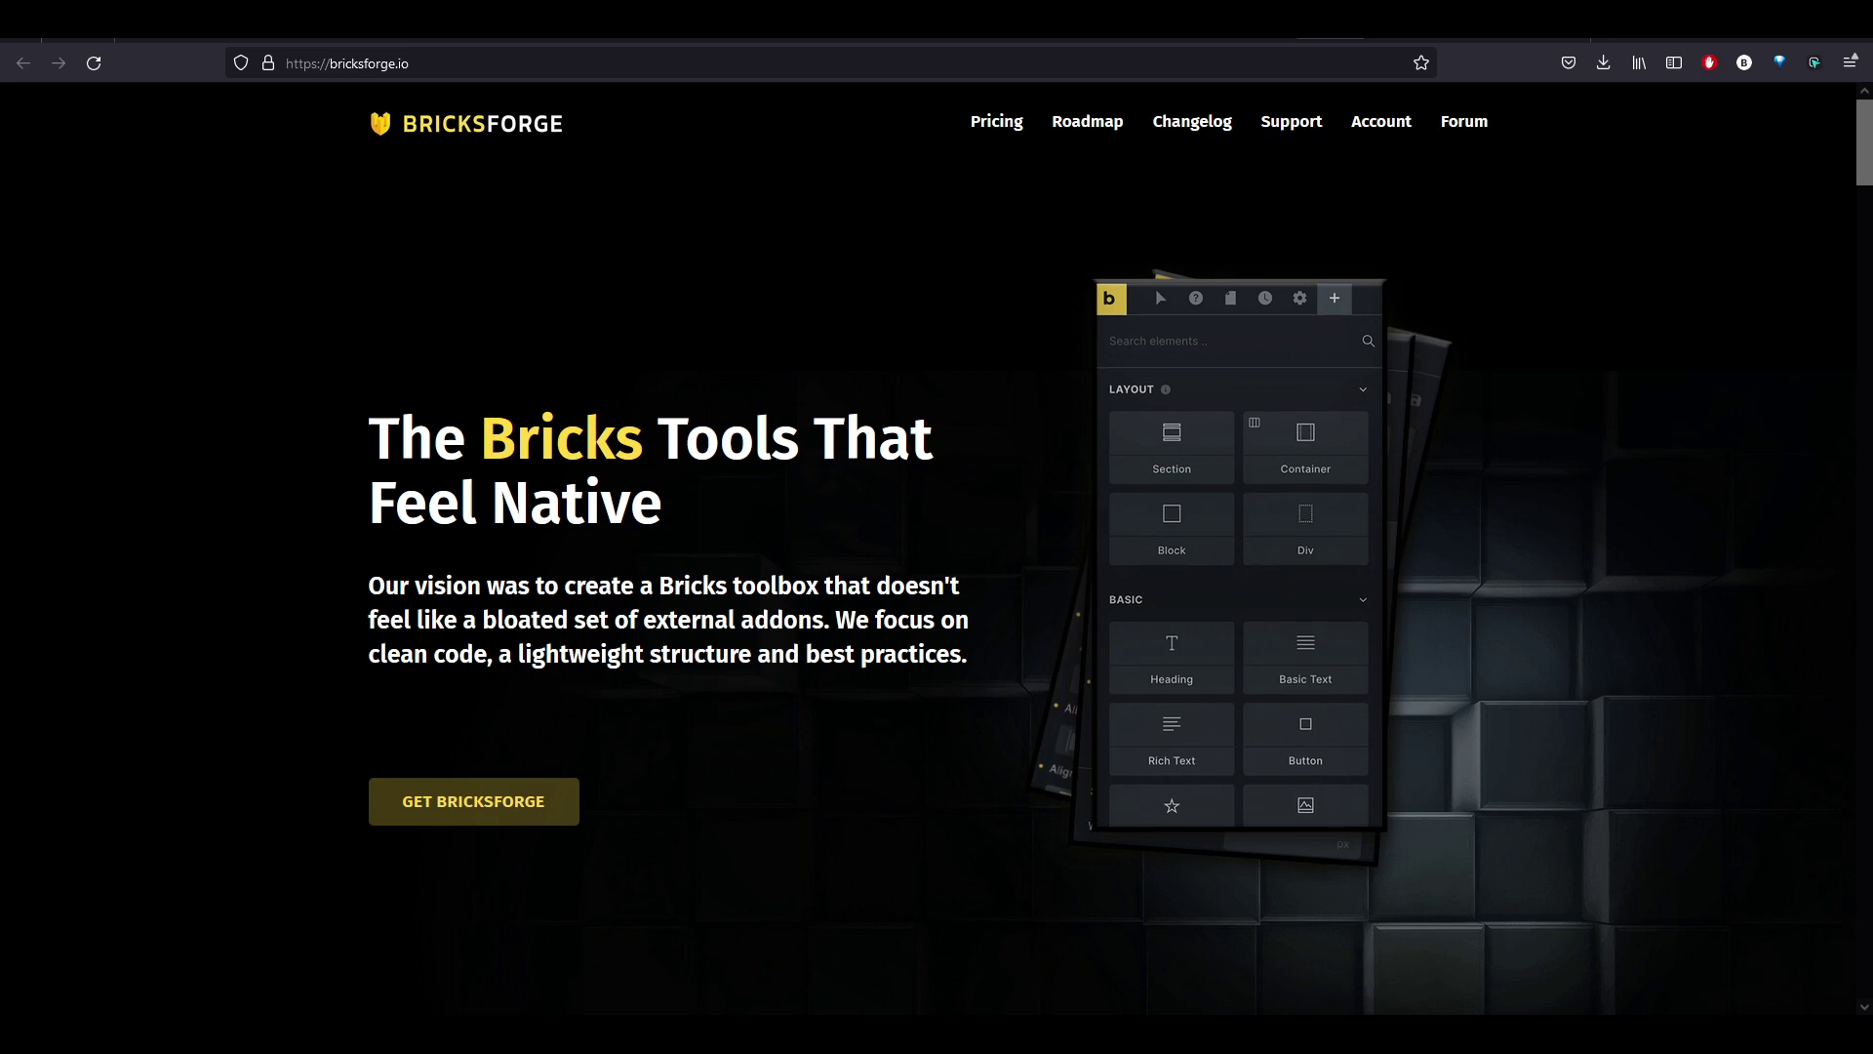
Scroll the bricksforge.io homepage to the Global Classes Creator section and briefly highlight its heading.
{"action": "scroll", "coordinate": [936, 546], "scroll_direction": "down", "scroll_amount": 9}
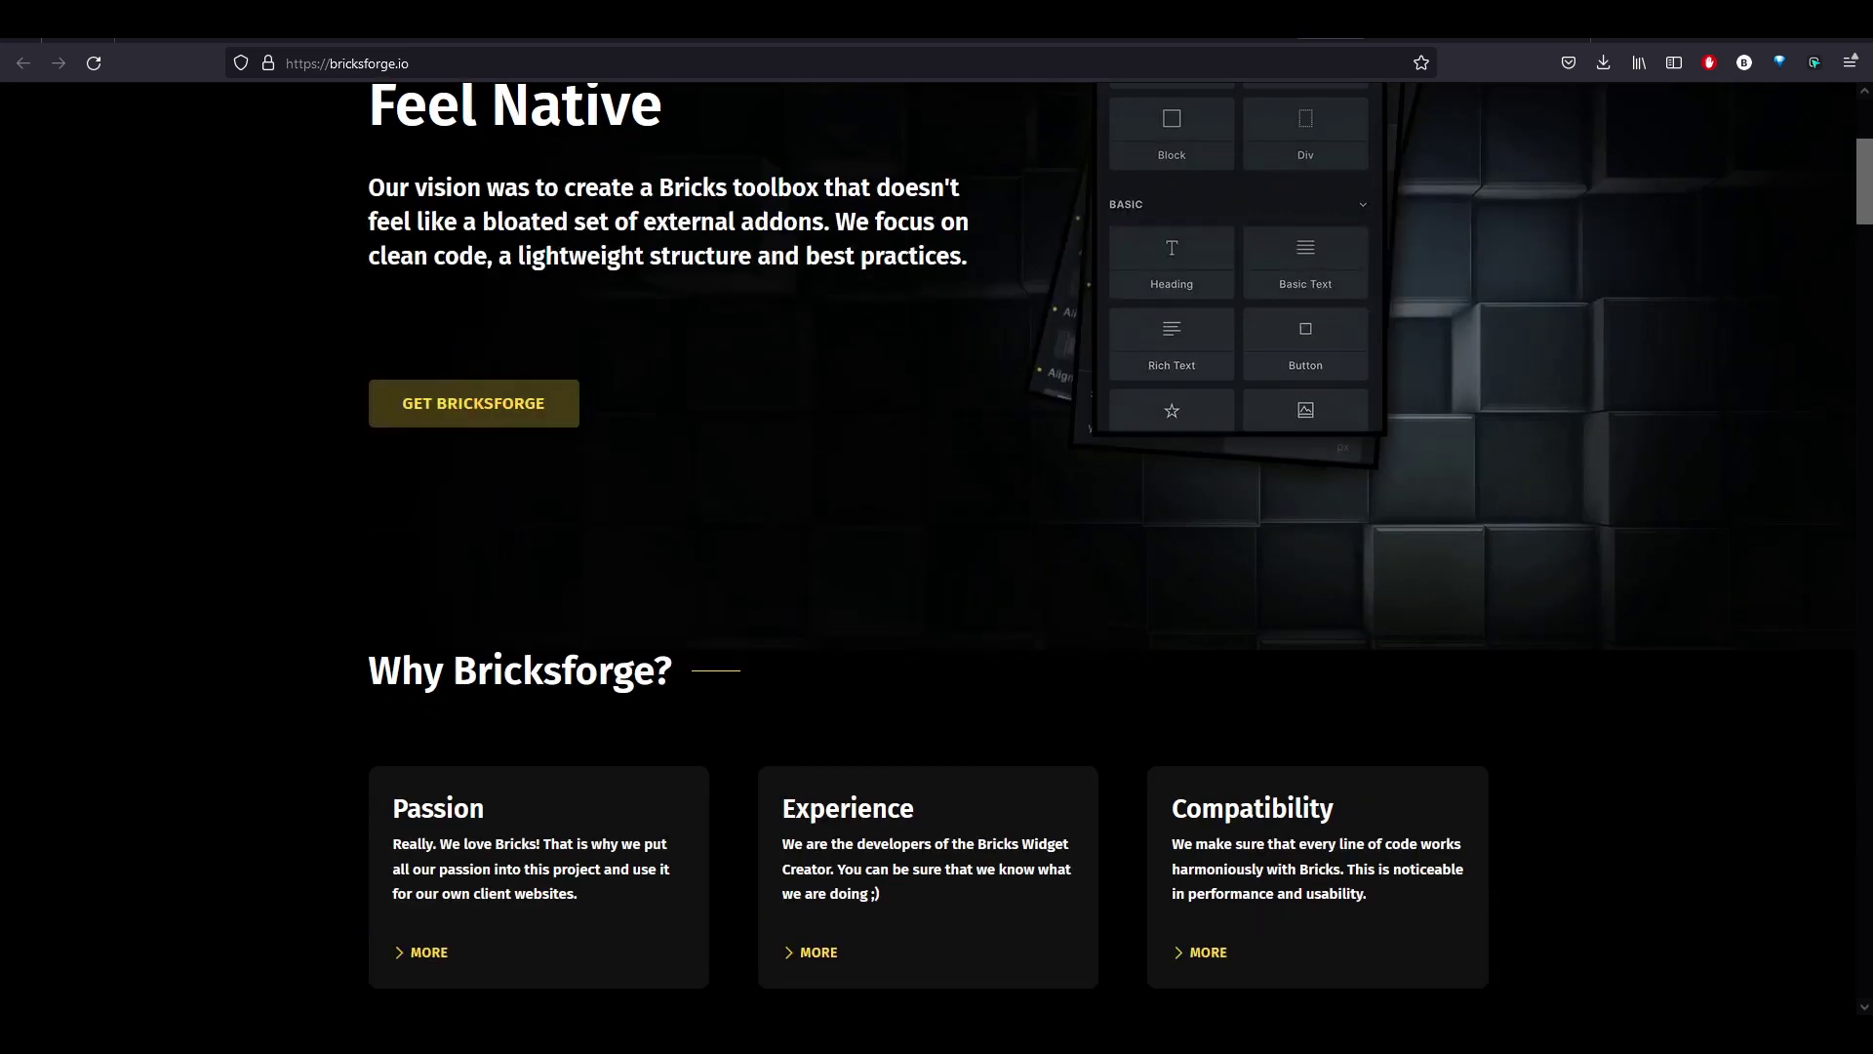
{"action": "scroll", "coordinate": [927, 243], "scroll_direction": "down", "scroll_amount": 8}
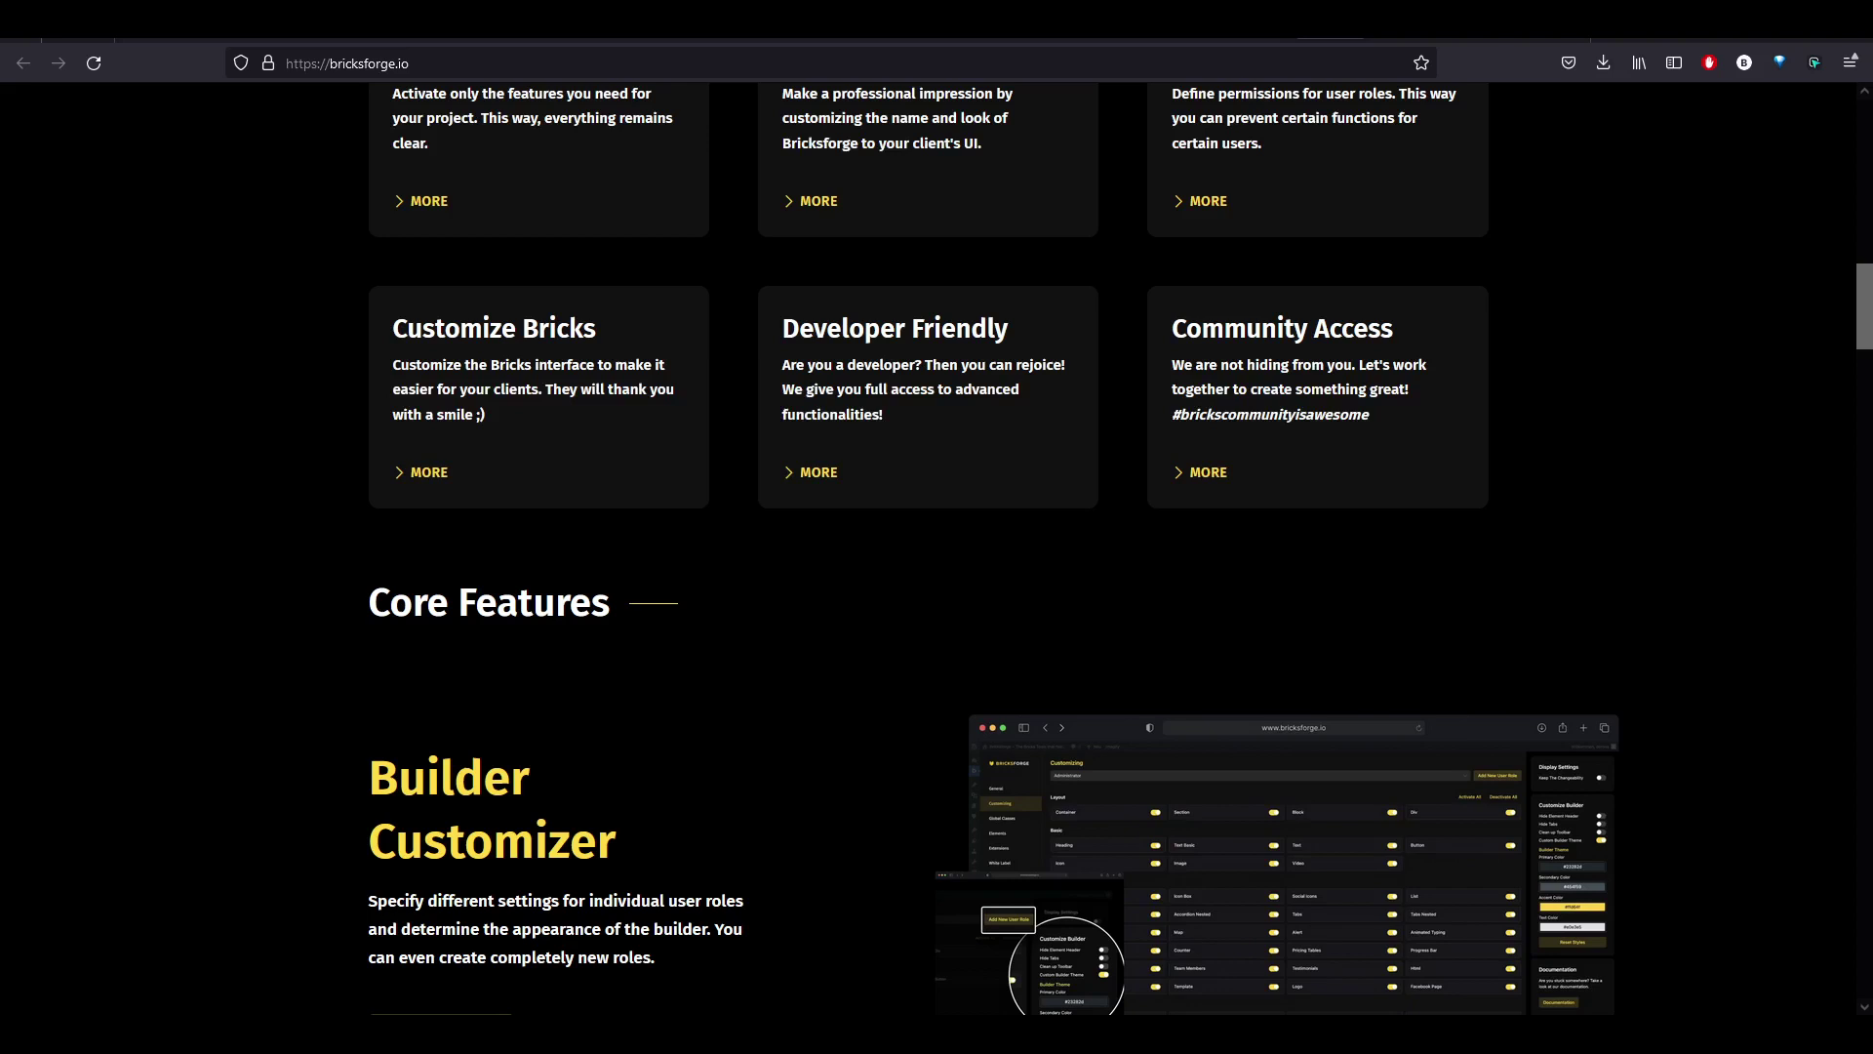
{"action": "scroll", "coordinate": [1317, 293], "scroll_direction": "down", "scroll_amount": 4}
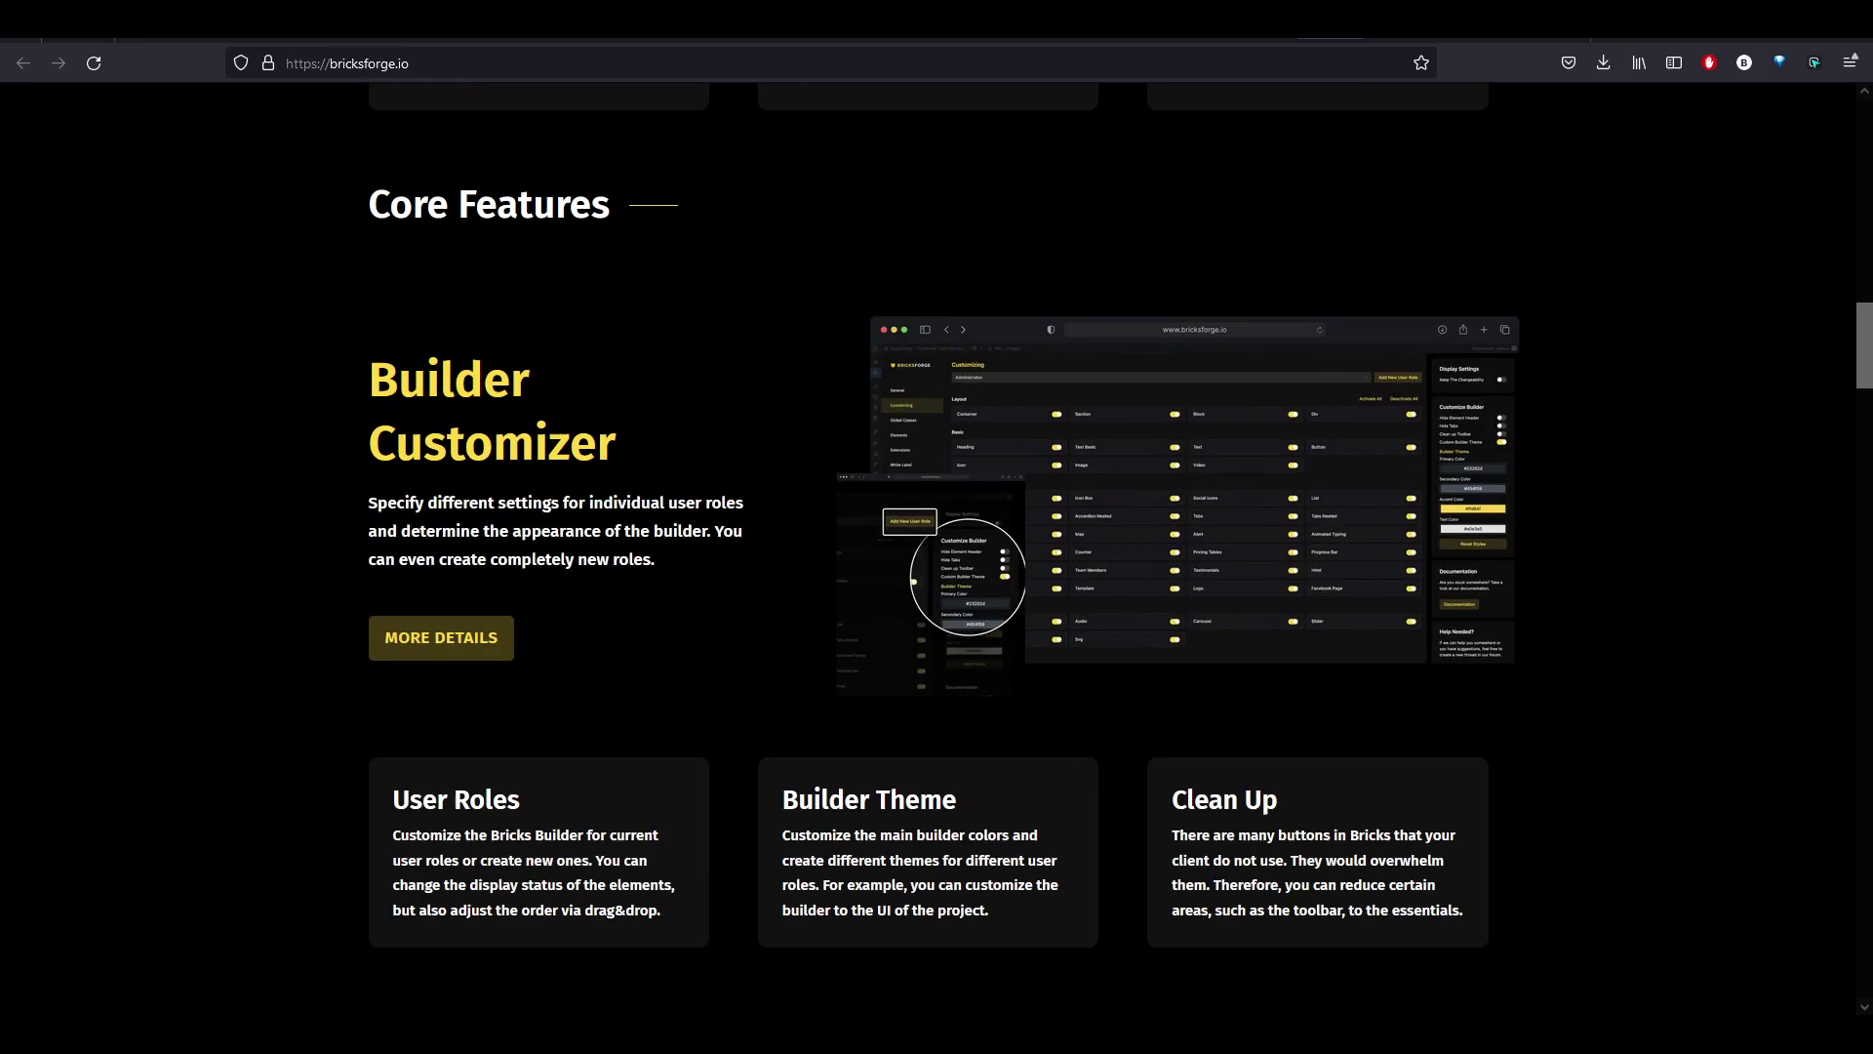
{"action": "scroll", "coordinate": [937, 546], "scroll_direction": "down", "scroll_amount": 2}
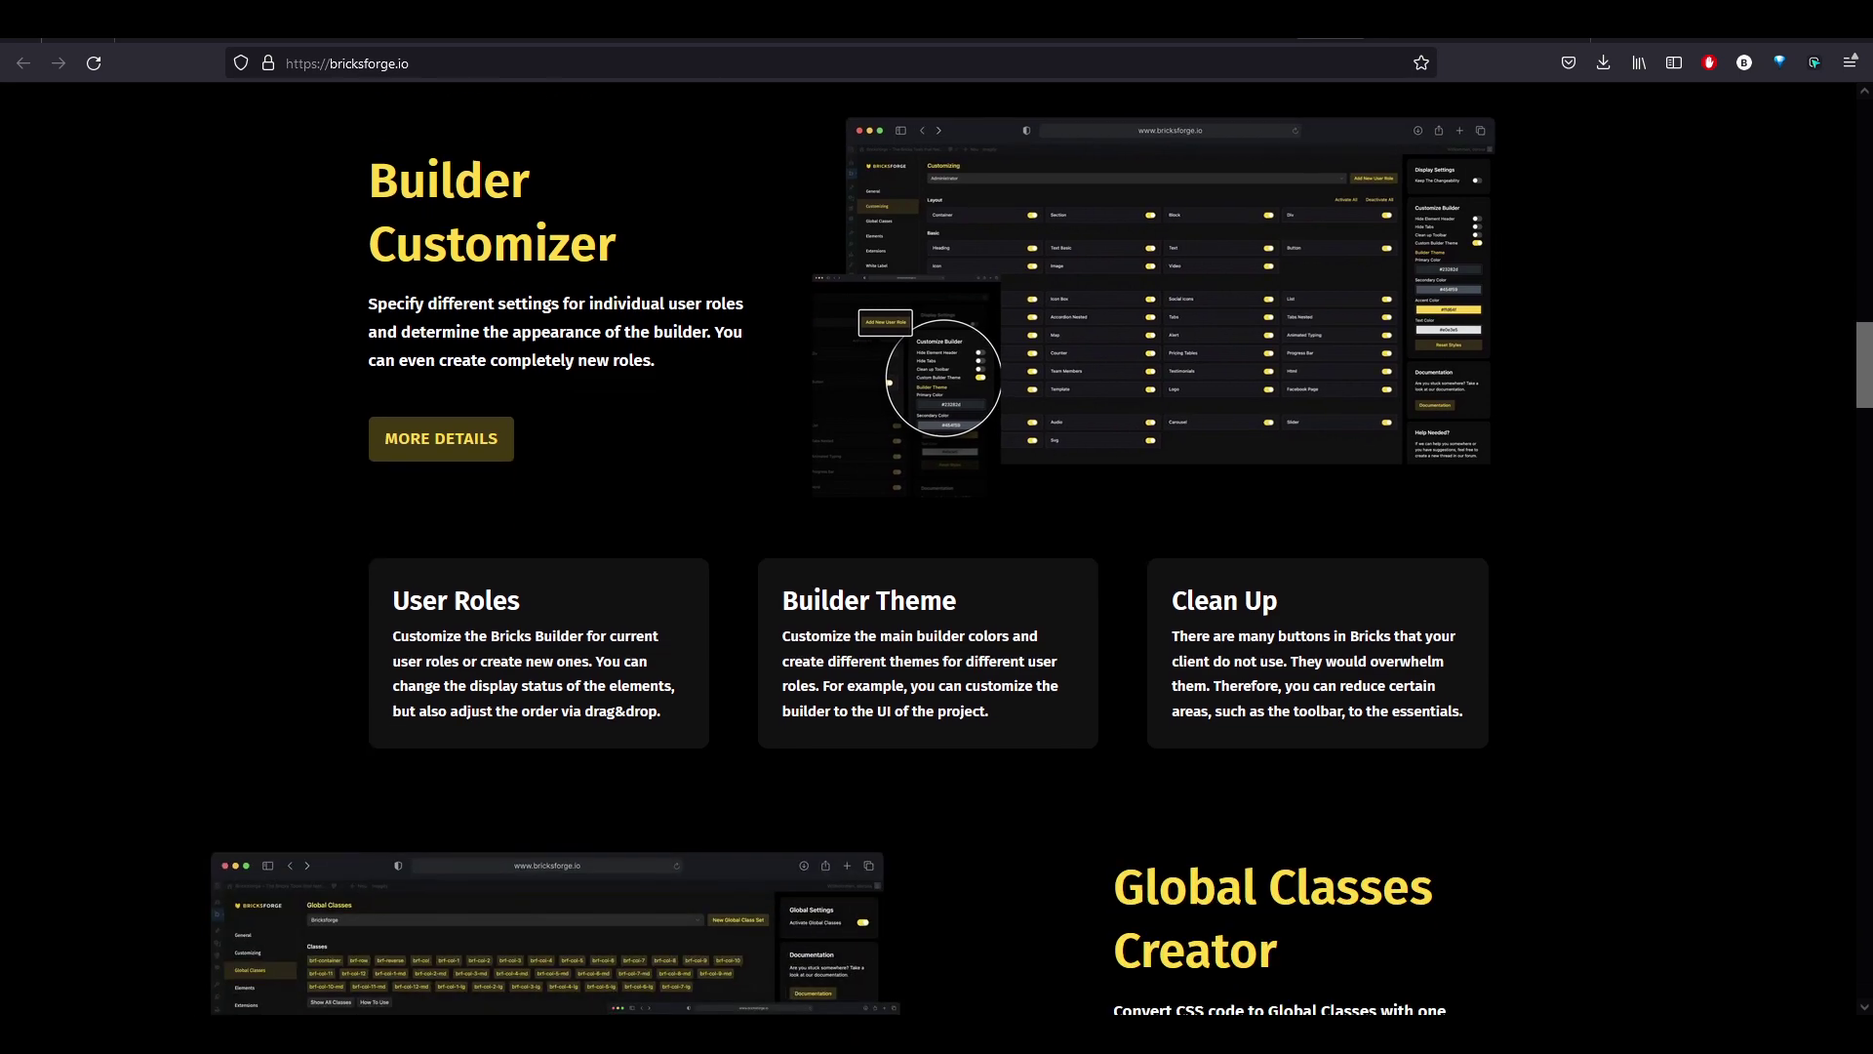
{"action": "scroll", "coordinate": [936, 547], "scroll_direction": "up", "scroll_amount": 1}
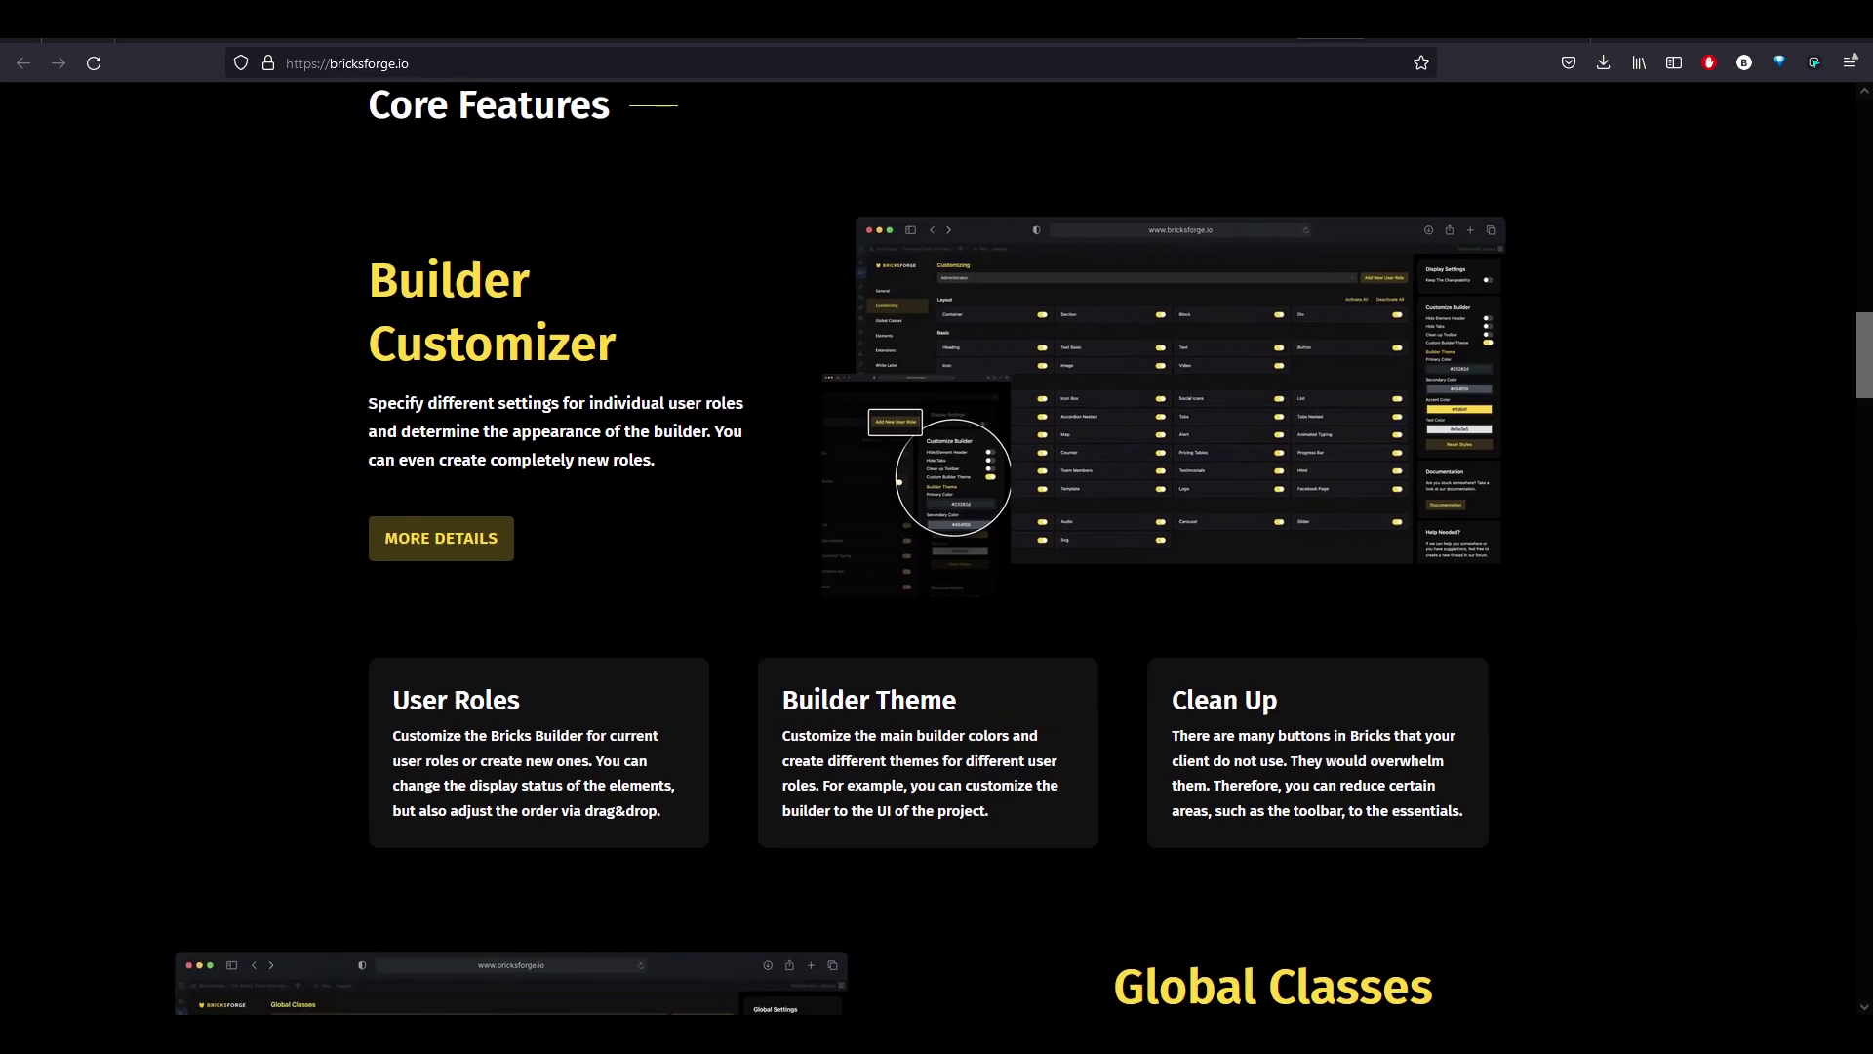
{"action": "scroll", "coordinate": [937, 547], "scroll_direction": "down", "scroll_amount": 6}
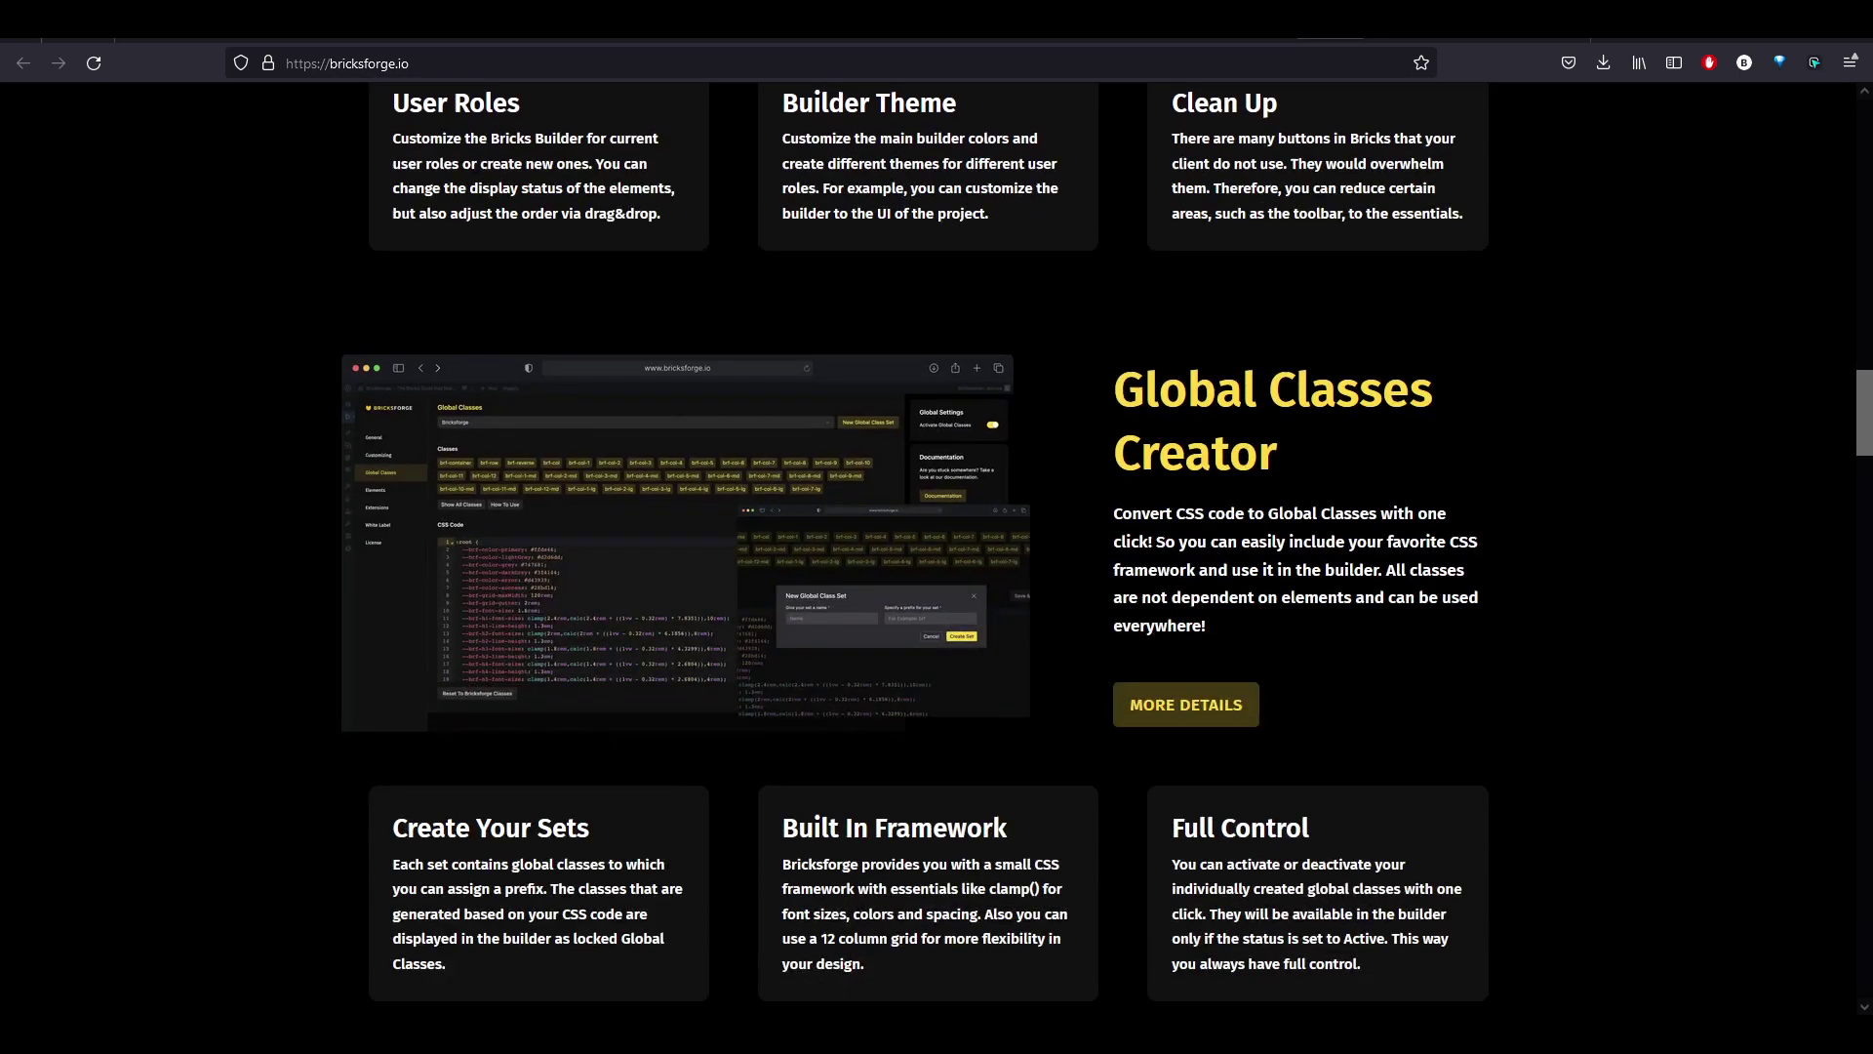
{"action": "left_click_drag", "start_coordinate": [1288, 456], "coordinate": [1114, 389]}
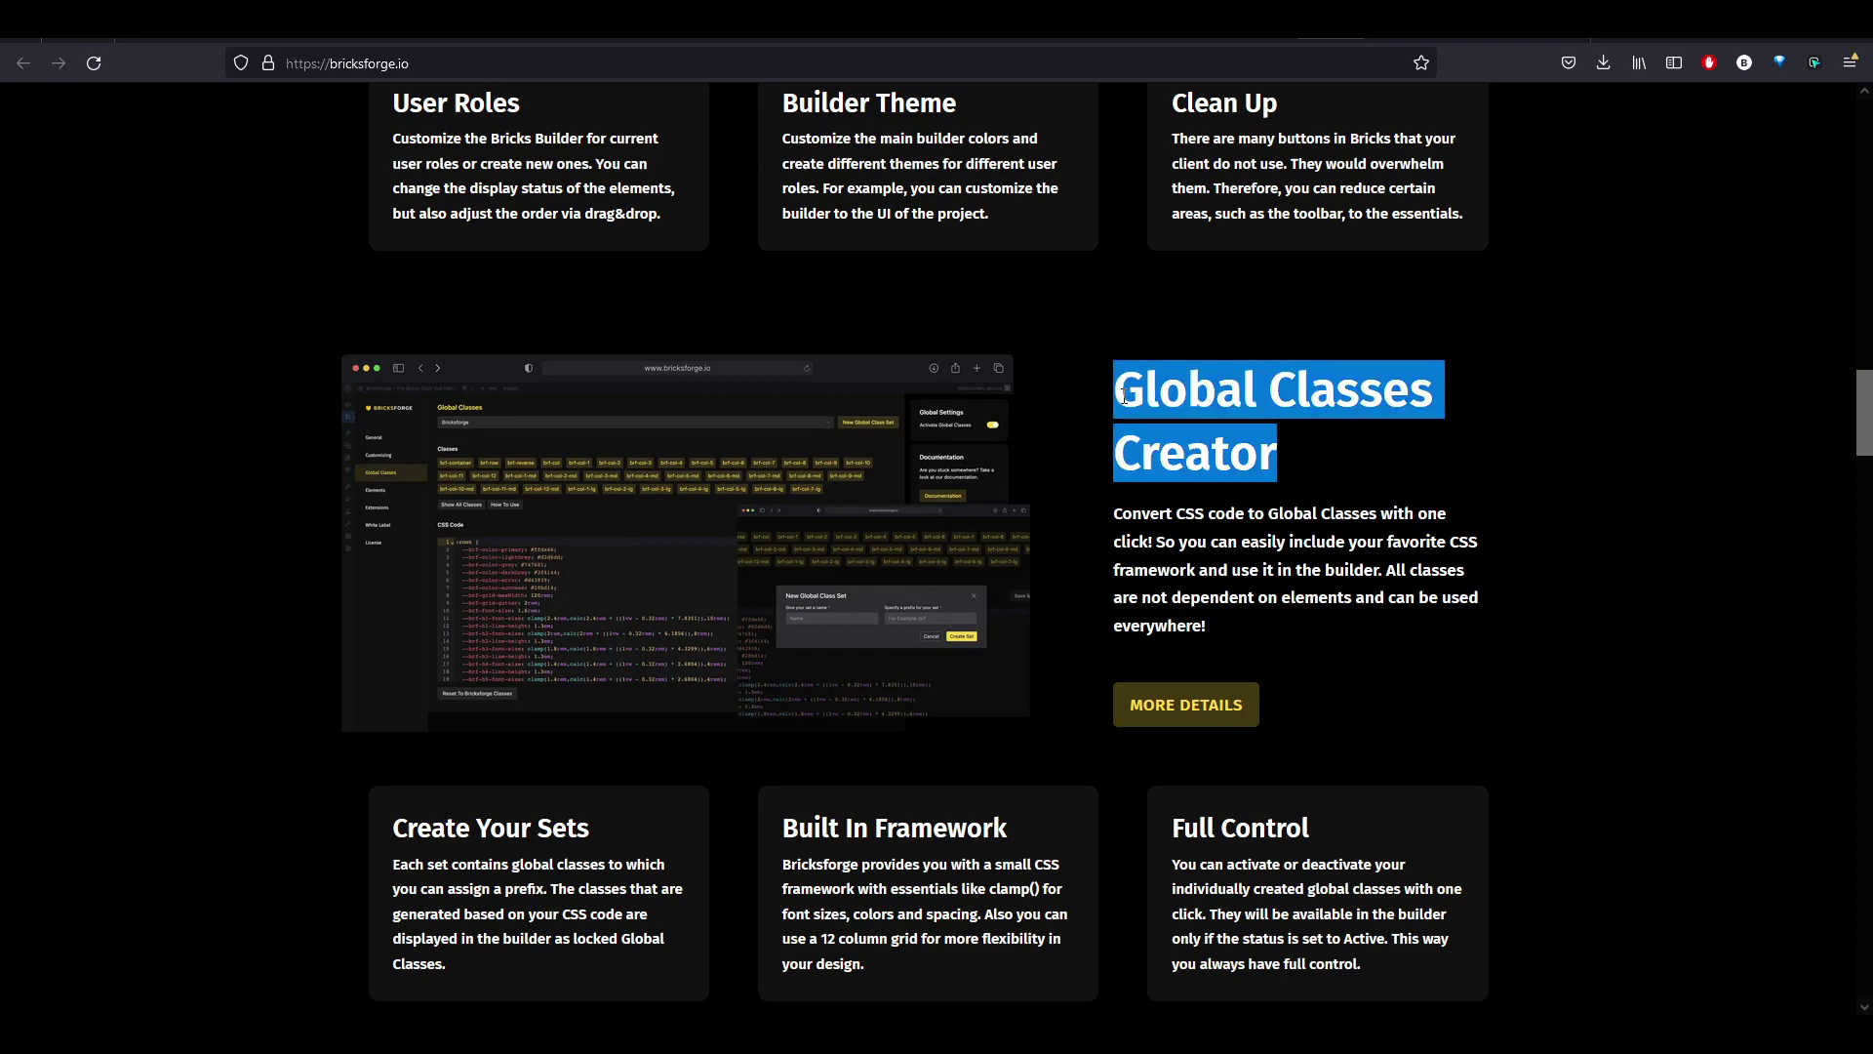
{"action": "left_click", "coordinate": [1403, 435]}
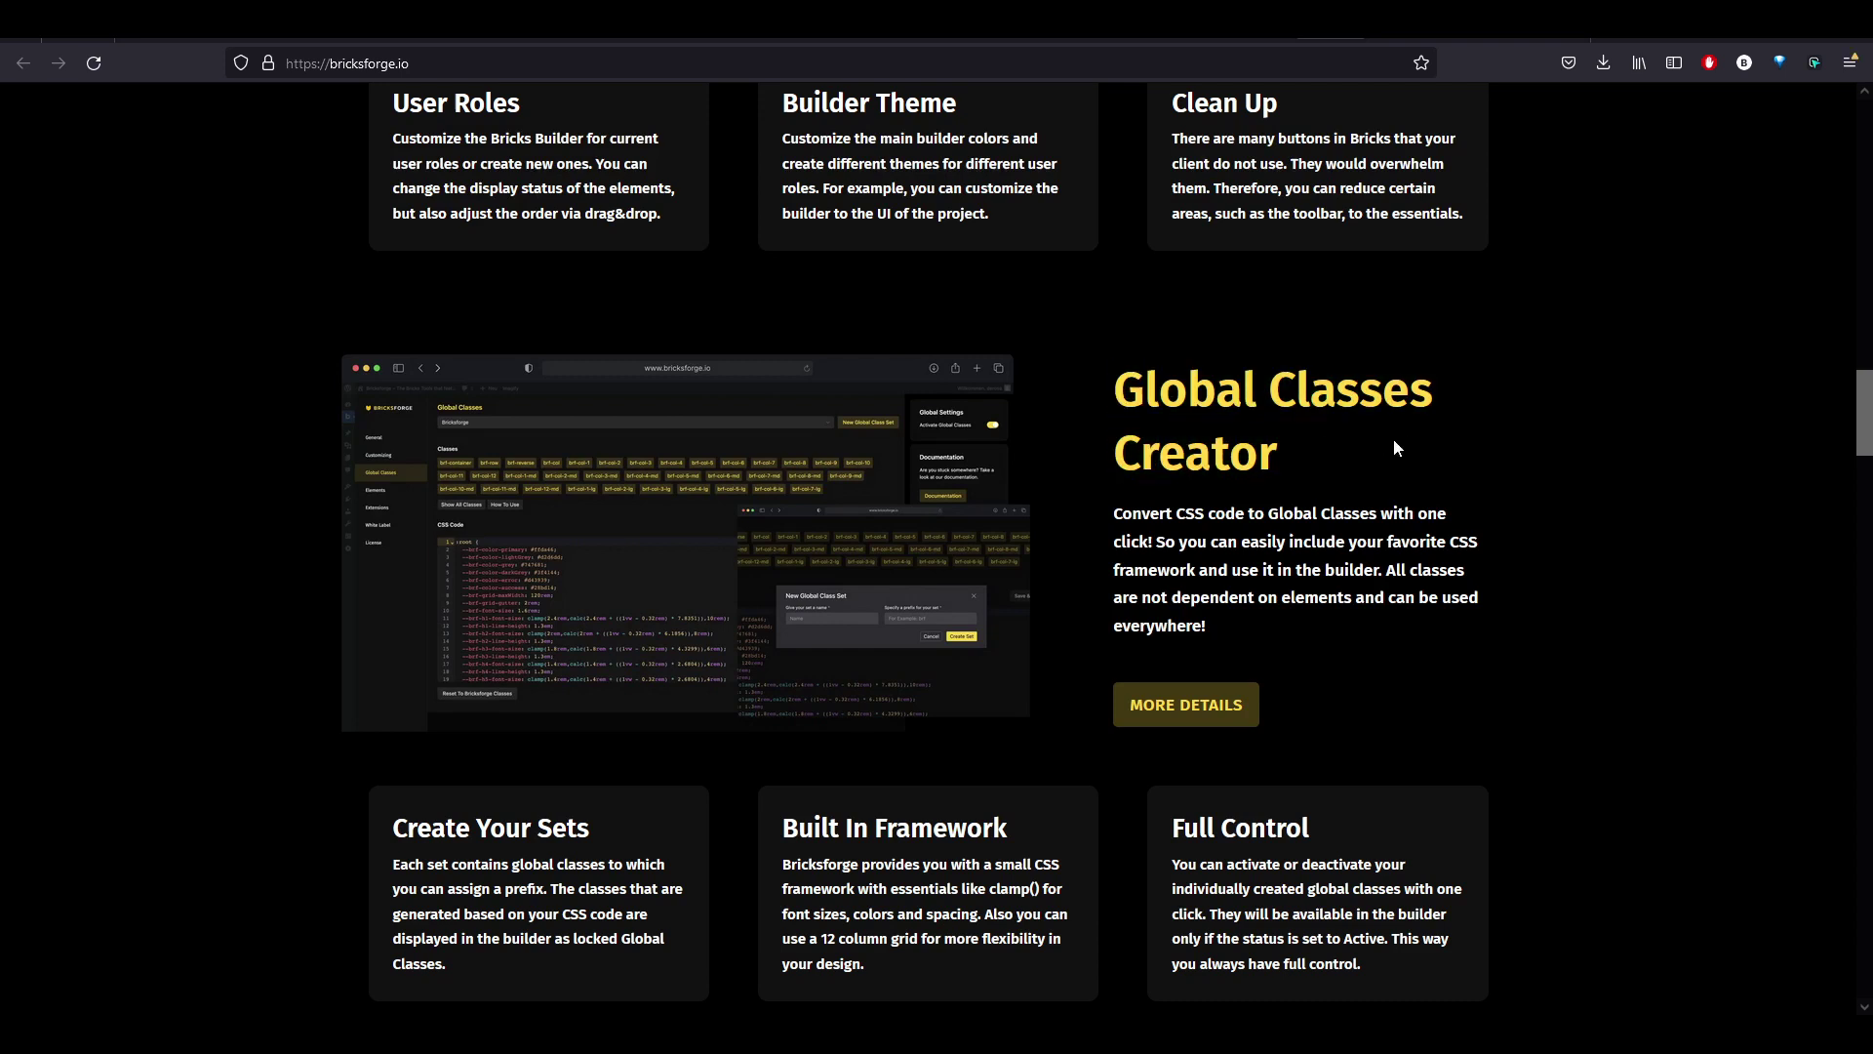
{"action": "scroll", "coordinate": [1389, 450], "scroll_direction": "down", "scroll_amount": 1}
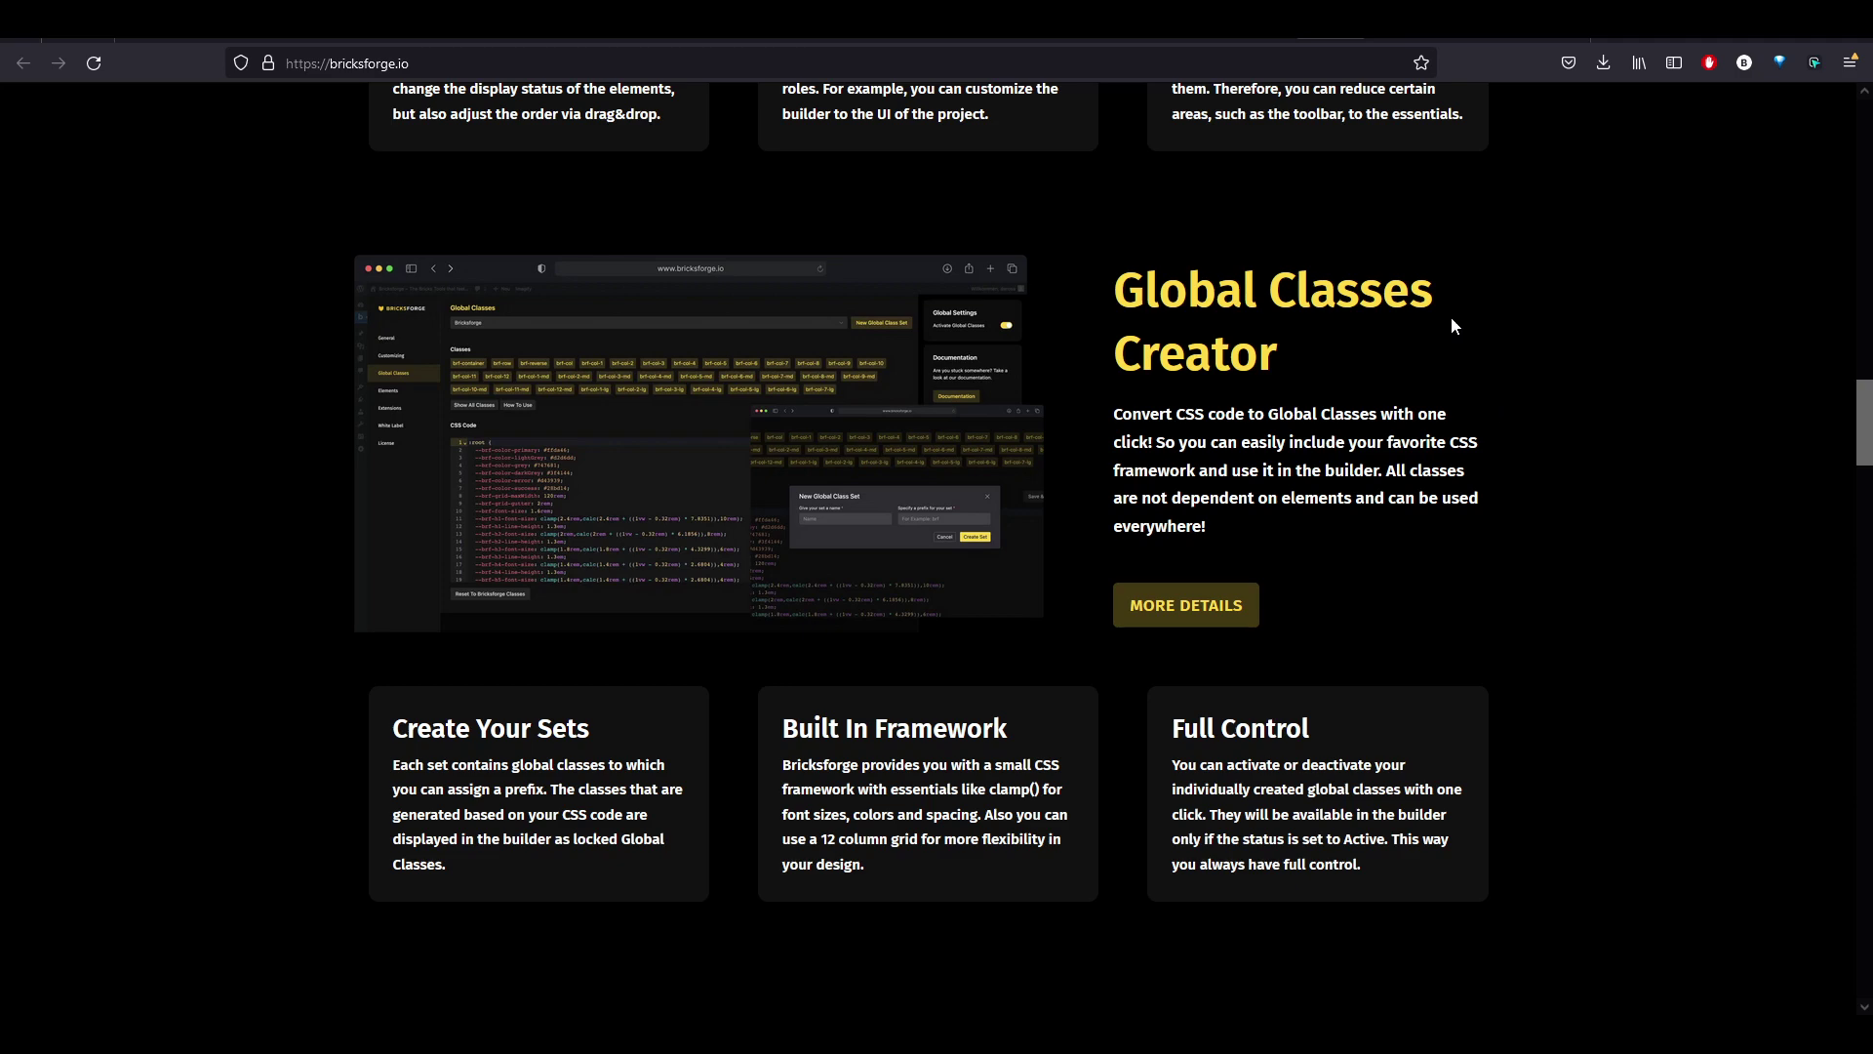
From the WordPress dashboard, open Bricksforge's Customizing settings and check the role dropdown, keeping Administrator.
{"action": "left_click", "coordinate": [1404, 21]}
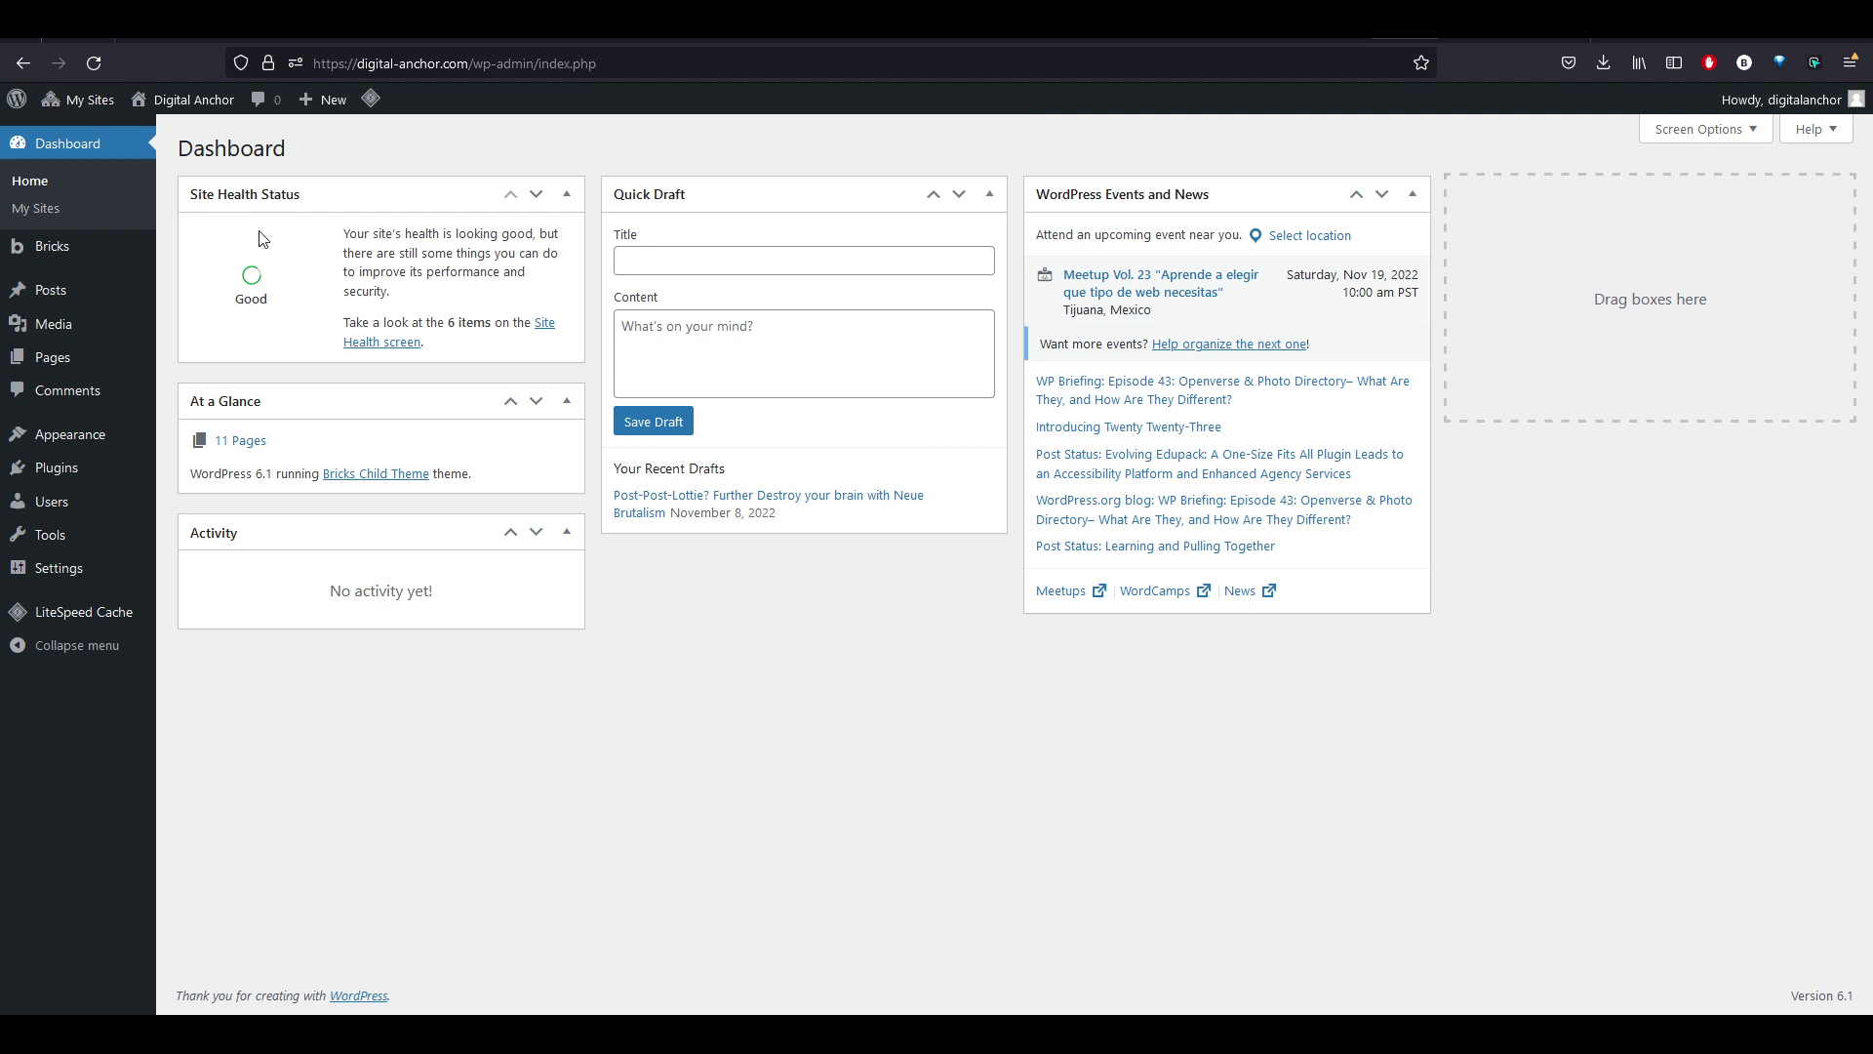
{"action": "mouse_move", "coordinate": [92, 250]}
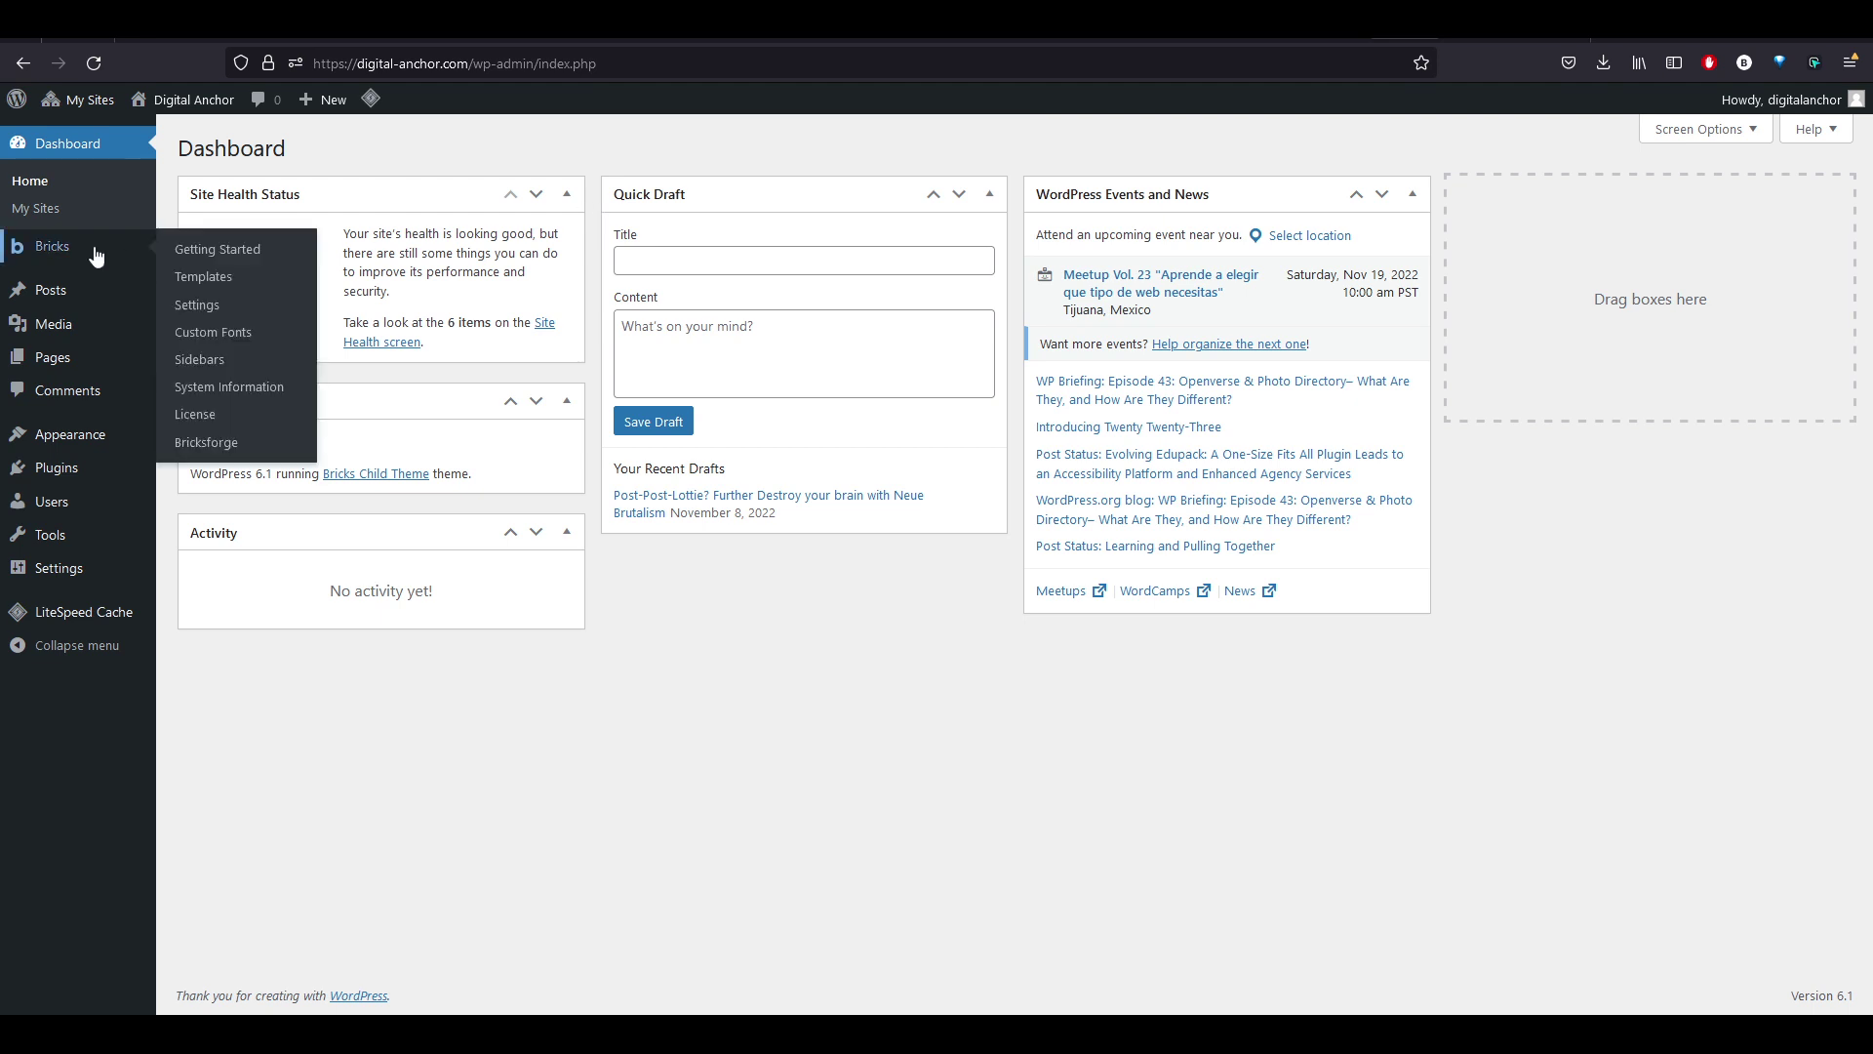
{"action": "left_click", "coordinate": [207, 445]}
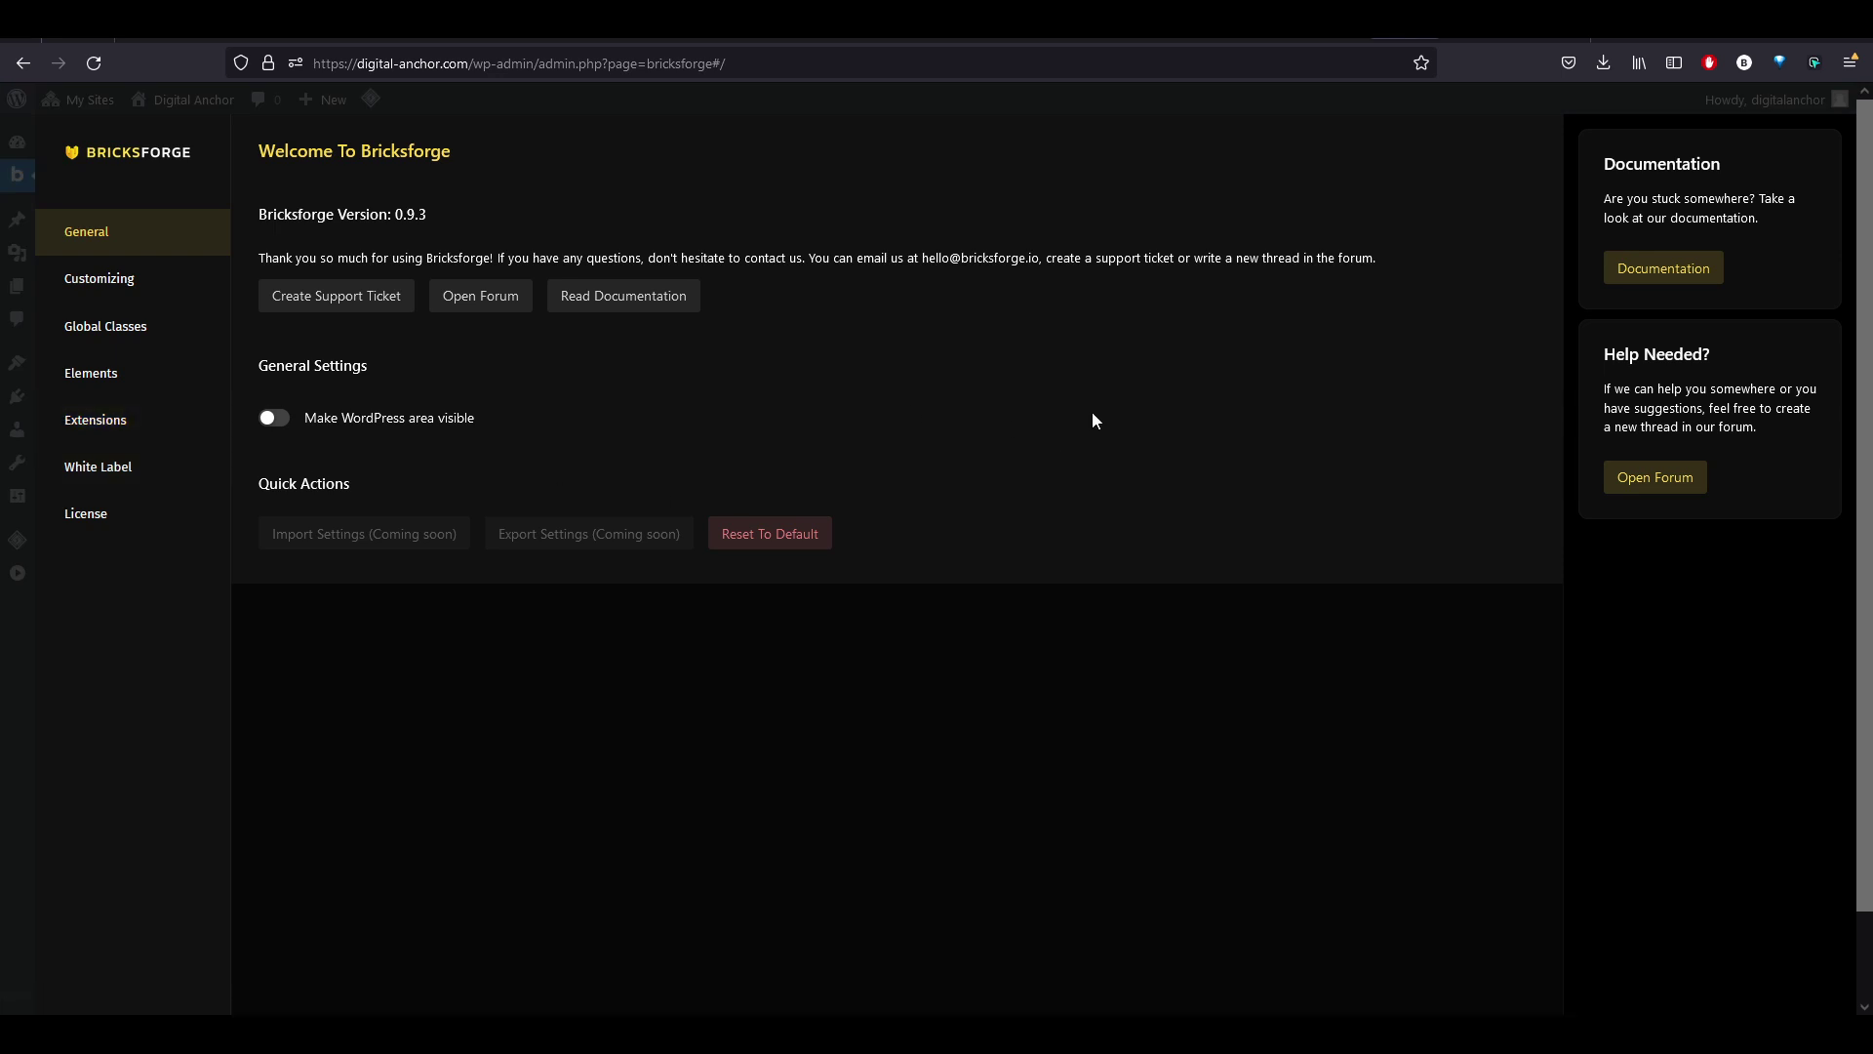
{"action": "left_click", "coordinate": [104, 281]}
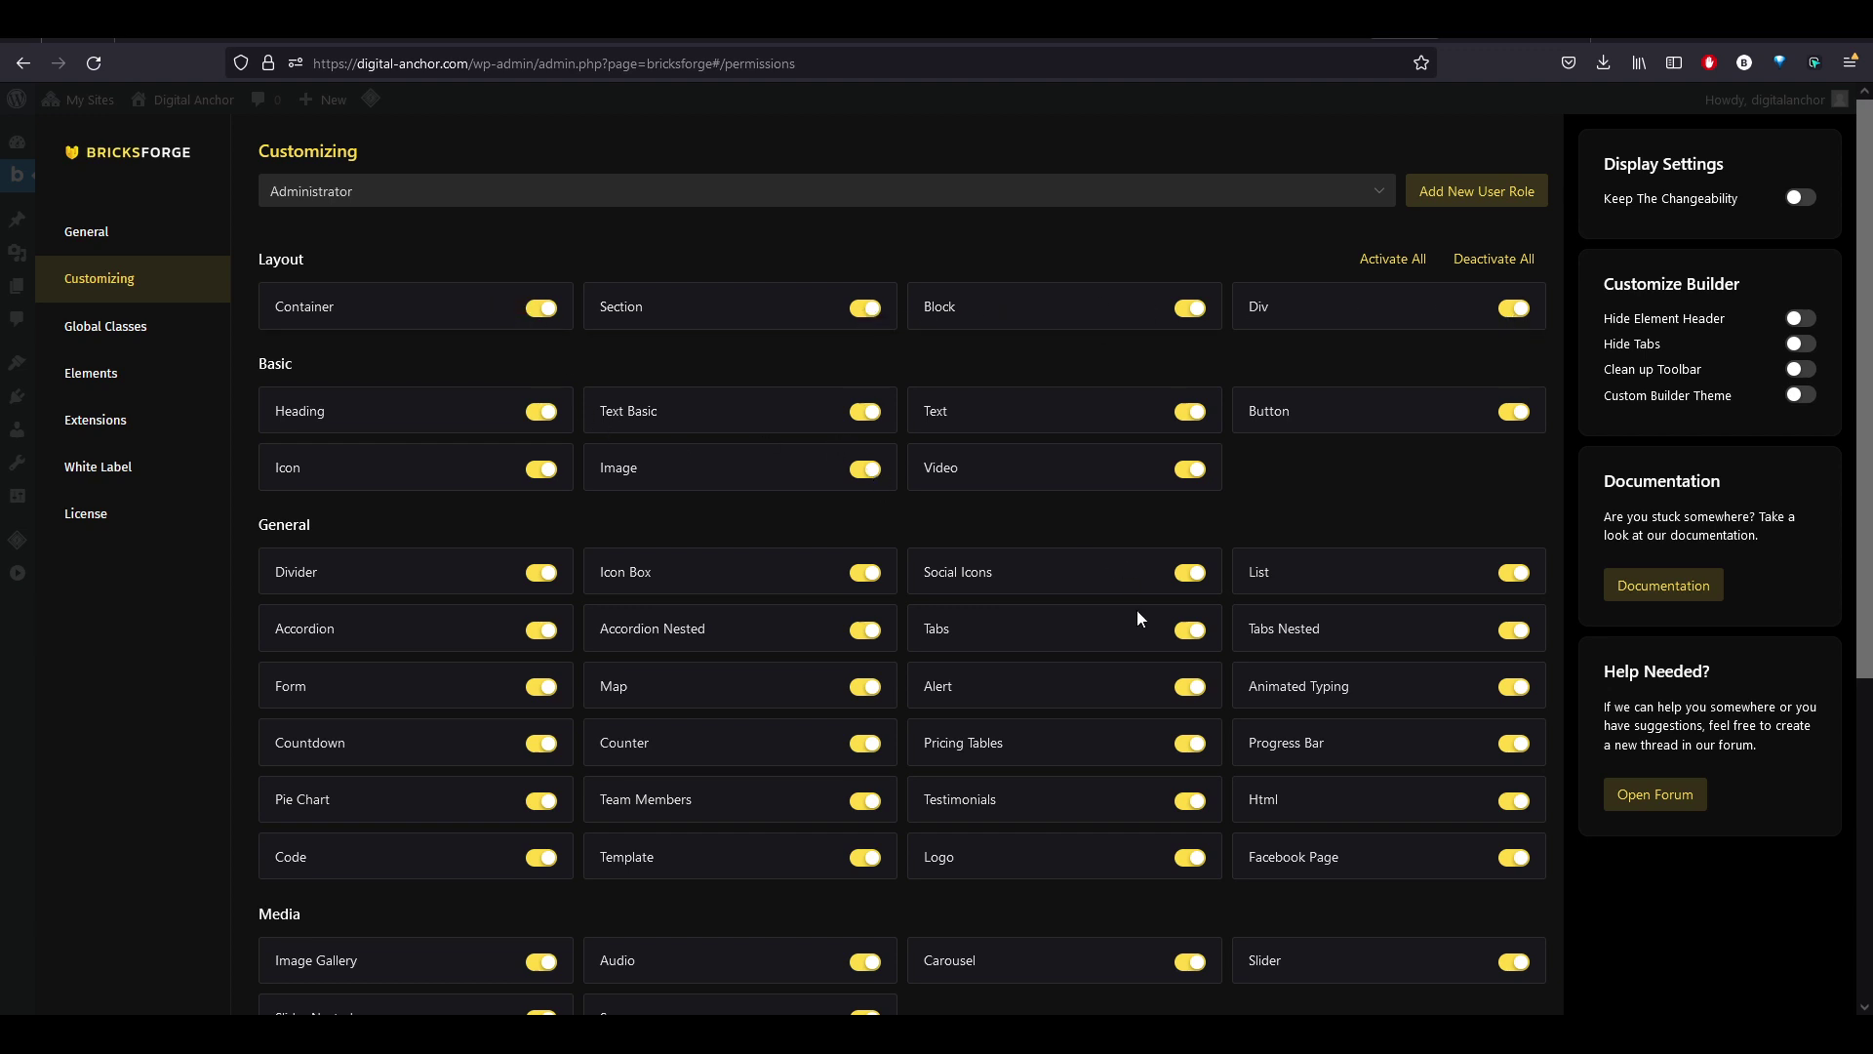
{"action": "scroll", "coordinate": [1406, 552], "scroll_direction": "down", "scroll_amount": 4}
{"action": "scroll", "coordinate": [1464, 585], "scroll_direction": "up", "scroll_amount": 4}
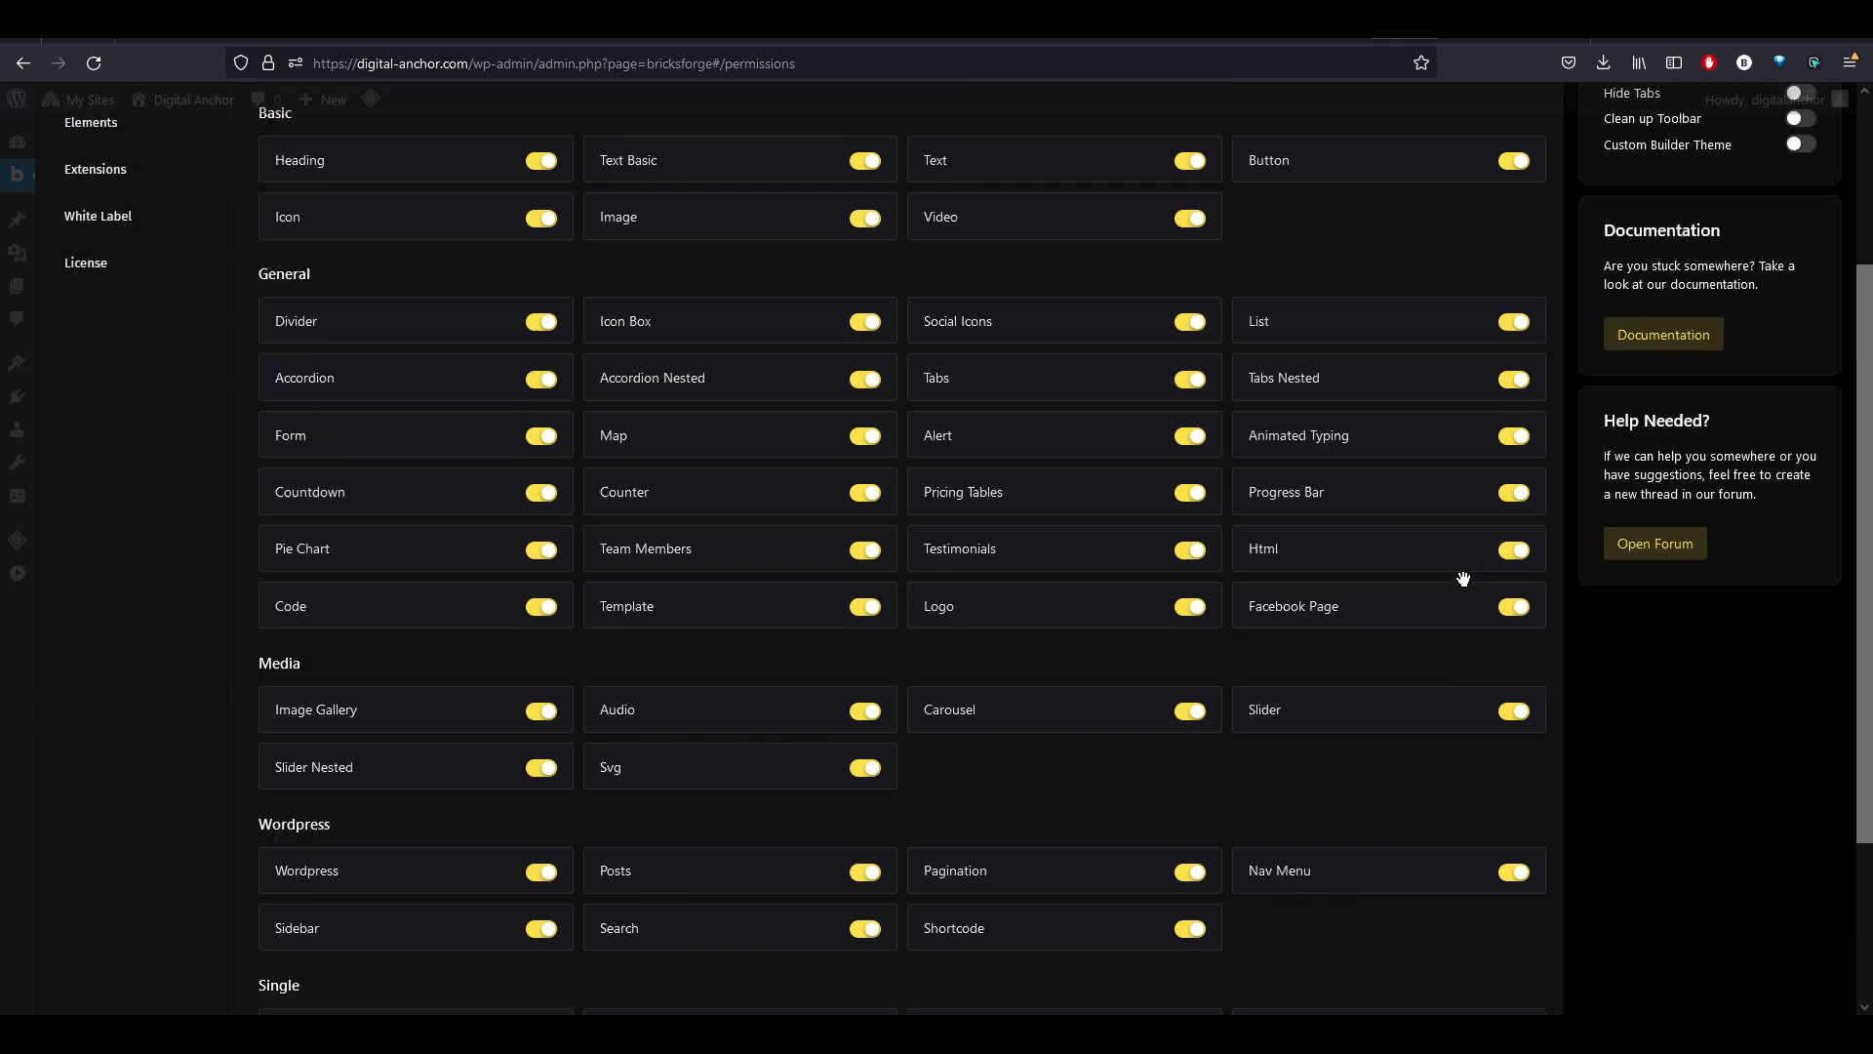
{"action": "left_click", "coordinate": [1137, 203]}
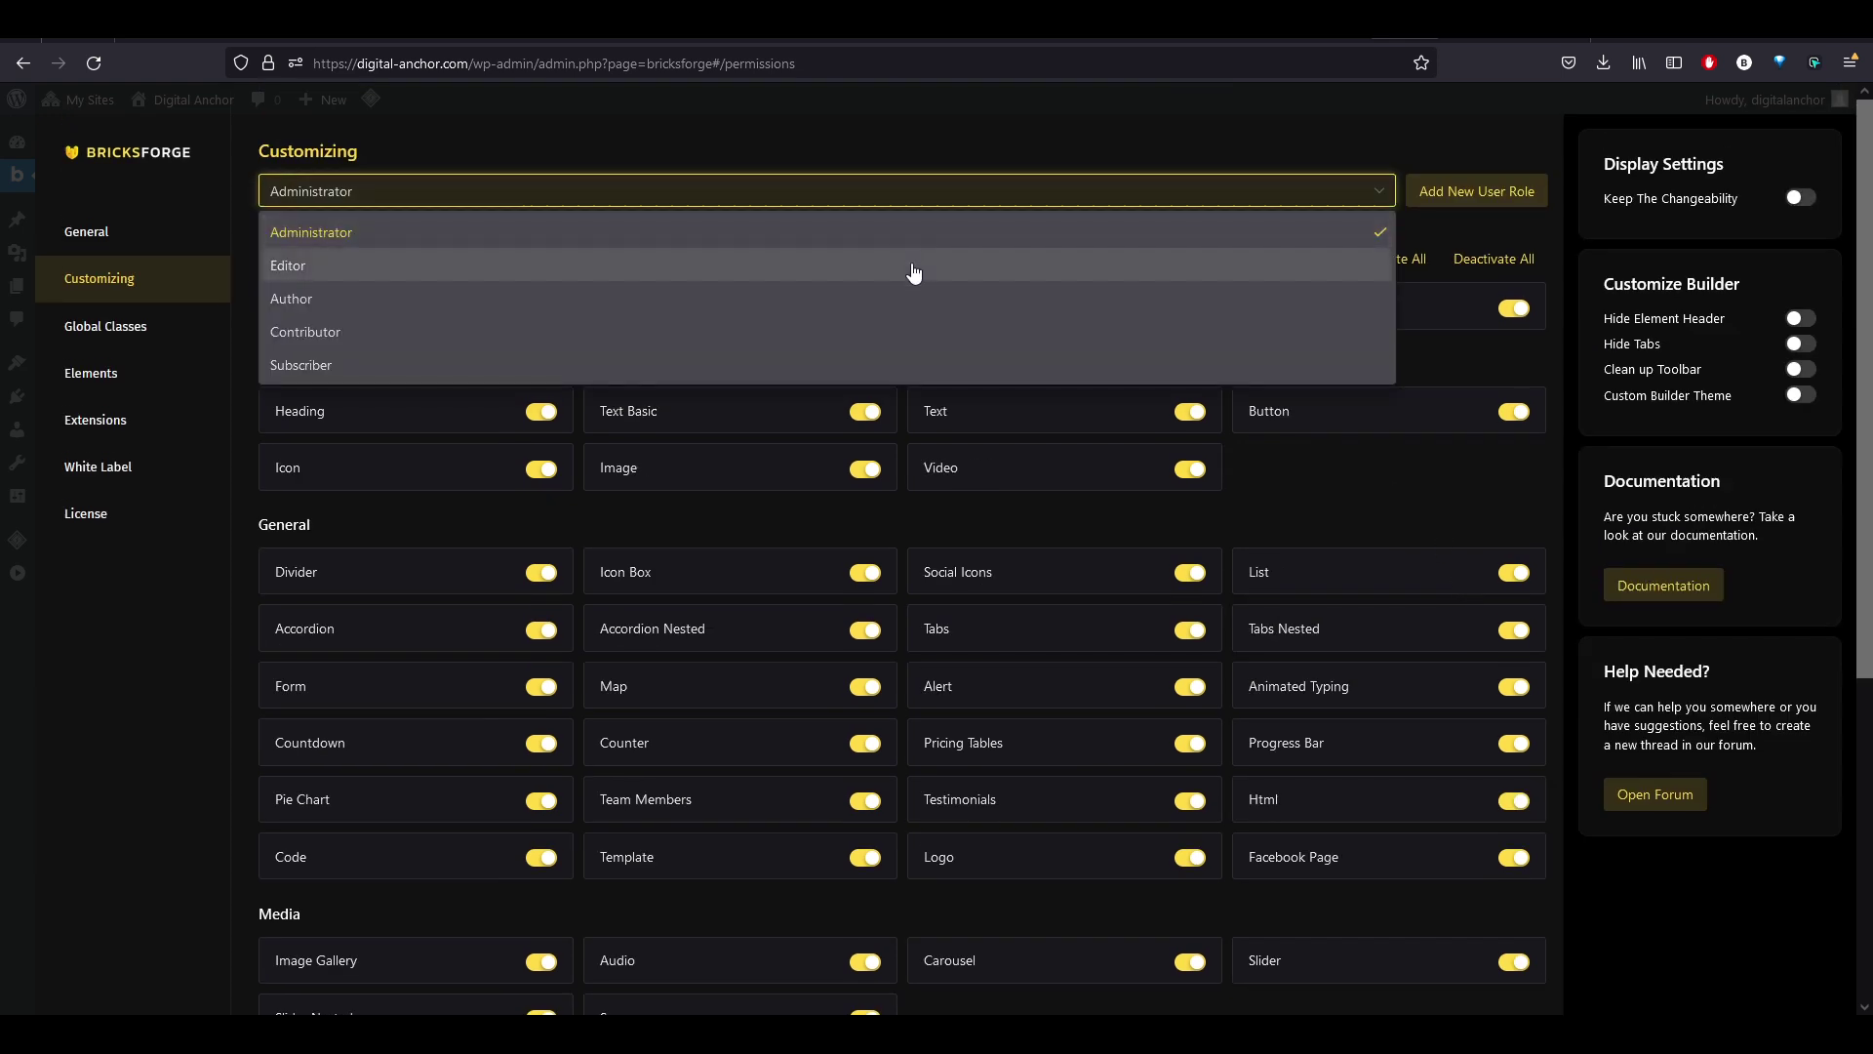
{"action": "left_click", "coordinate": [776, 137]}
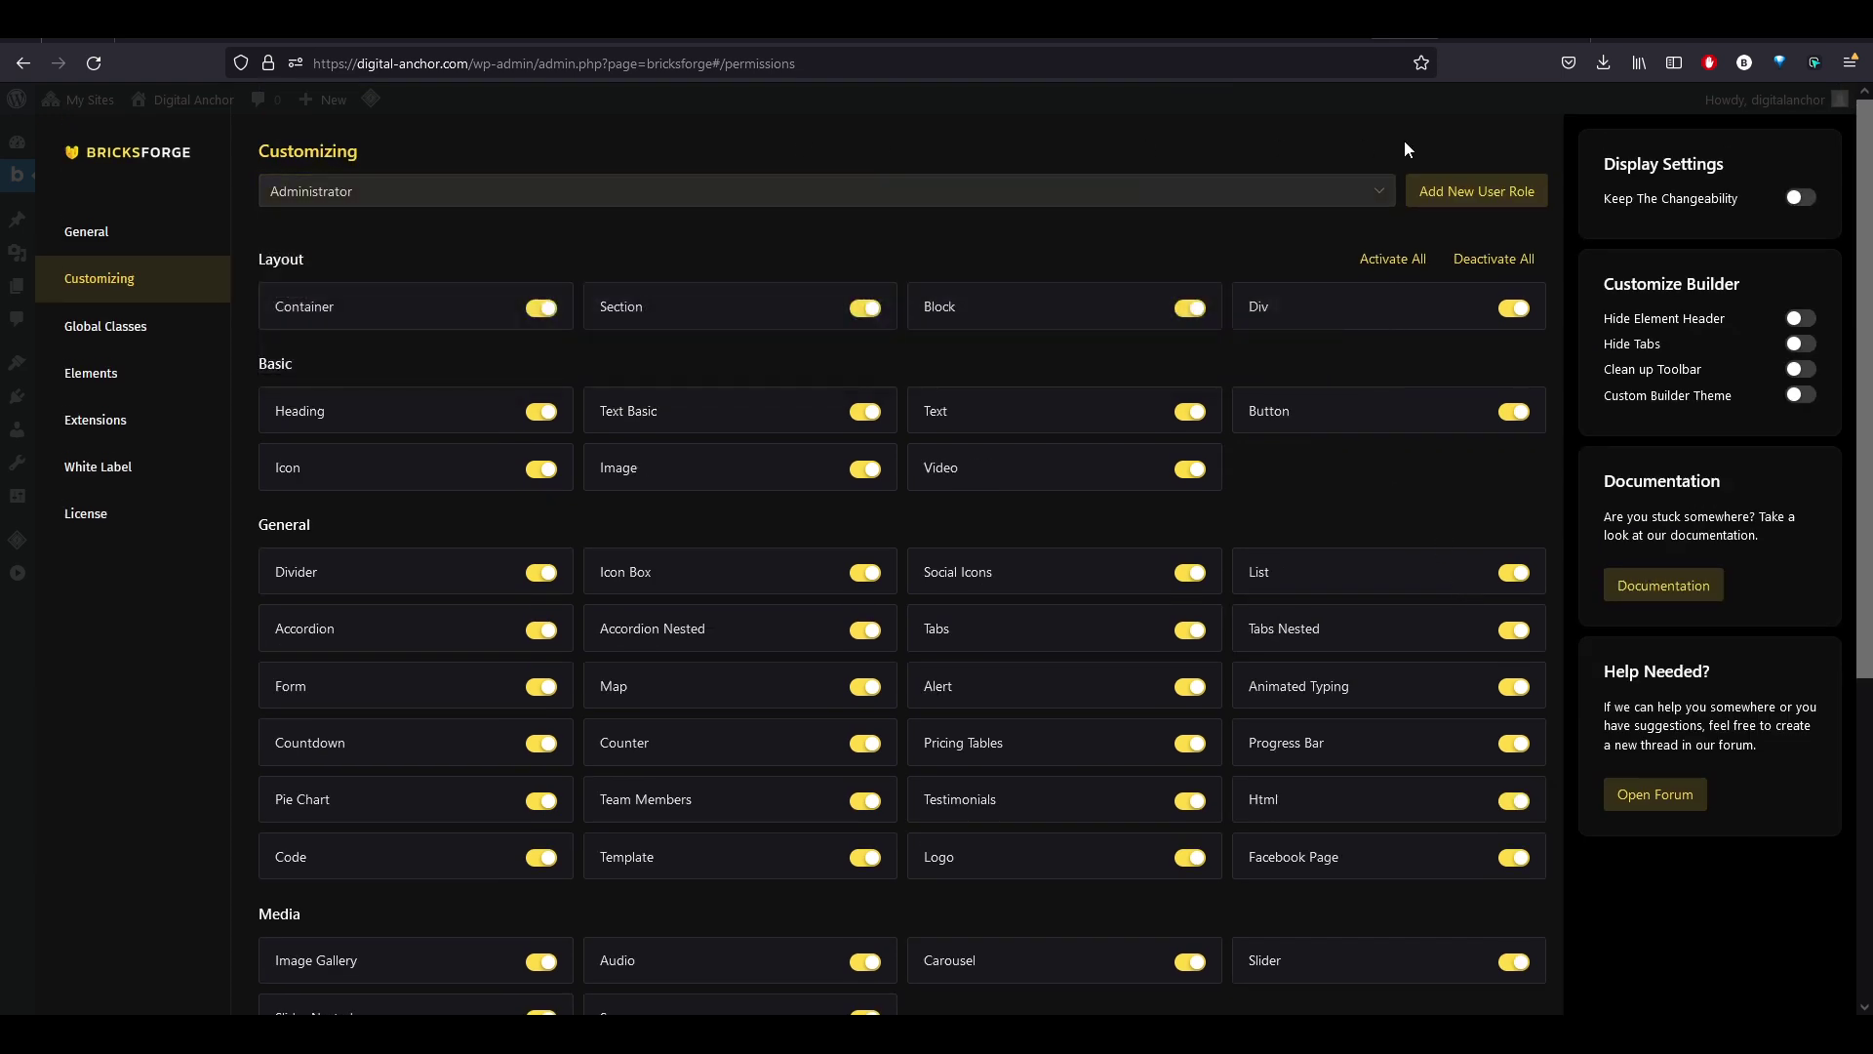
{"action": "left_click", "coordinate": [1479, 193]}
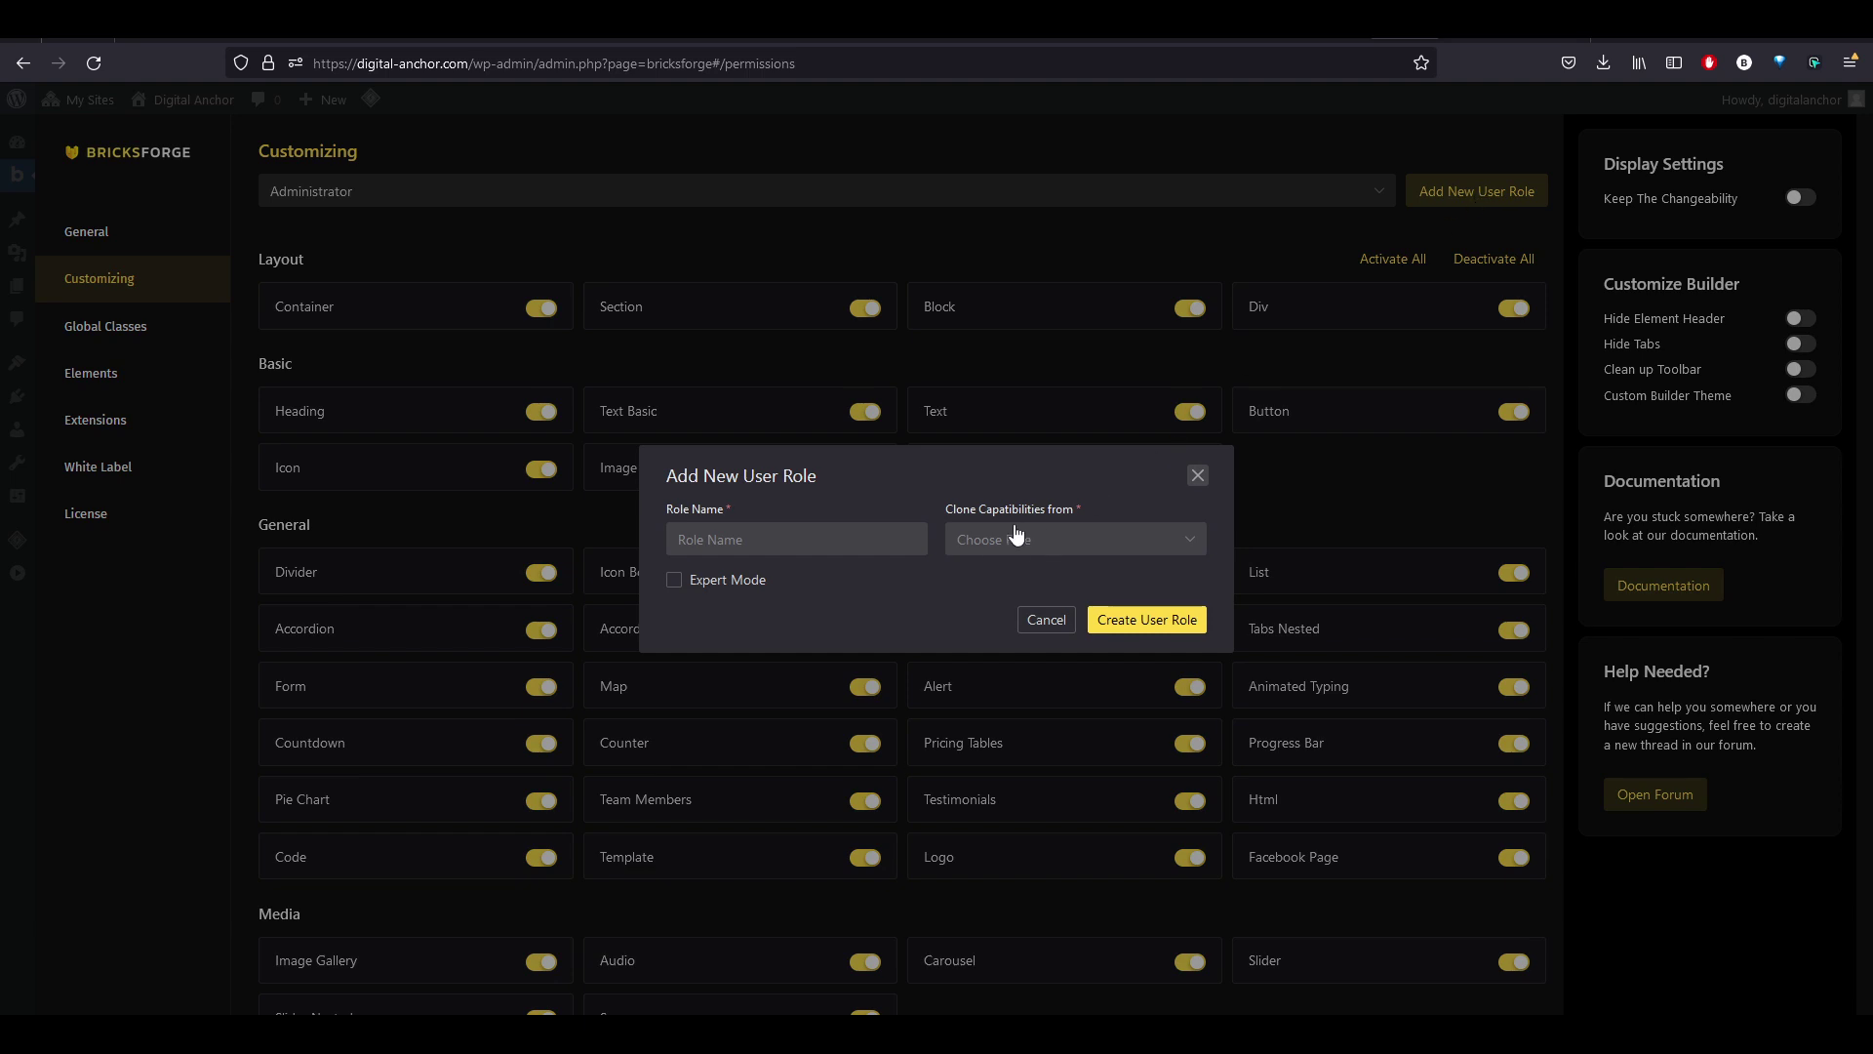
{"action": "left_click", "coordinate": [674, 579]}
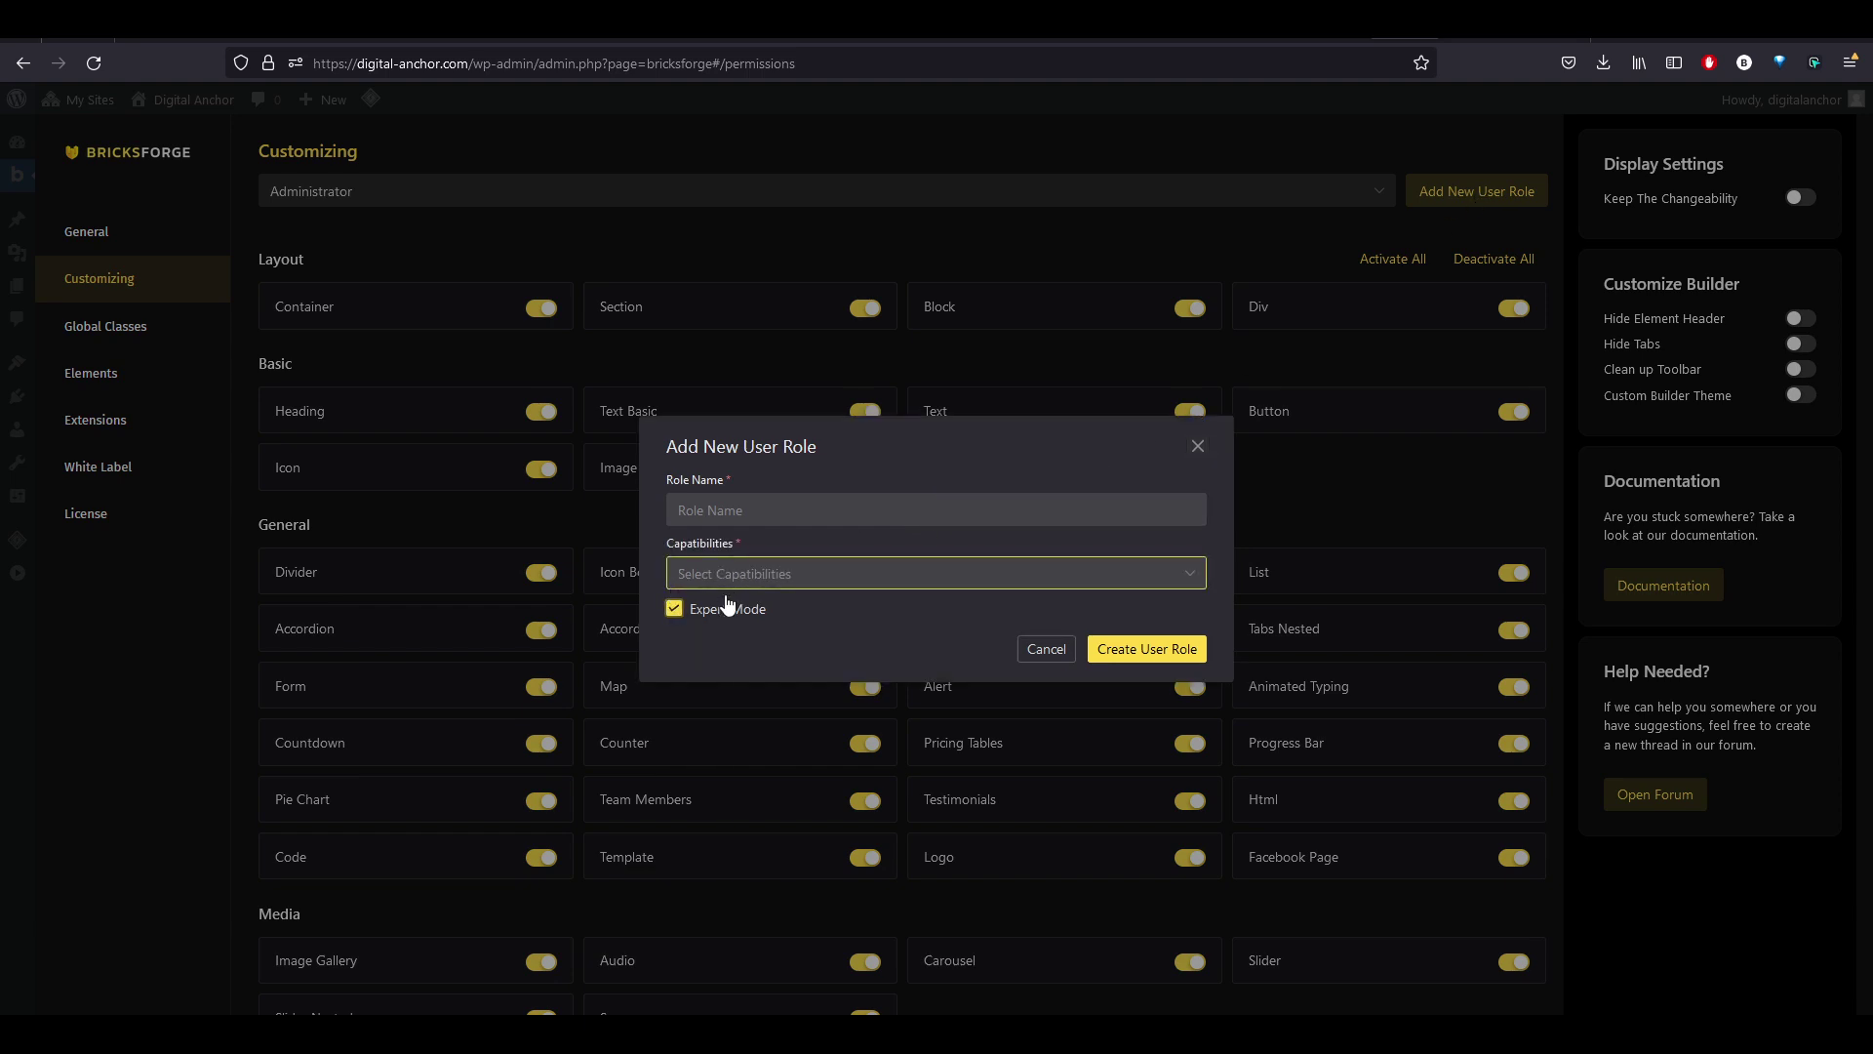
{"action": "left_click", "coordinate": [787, 582]}
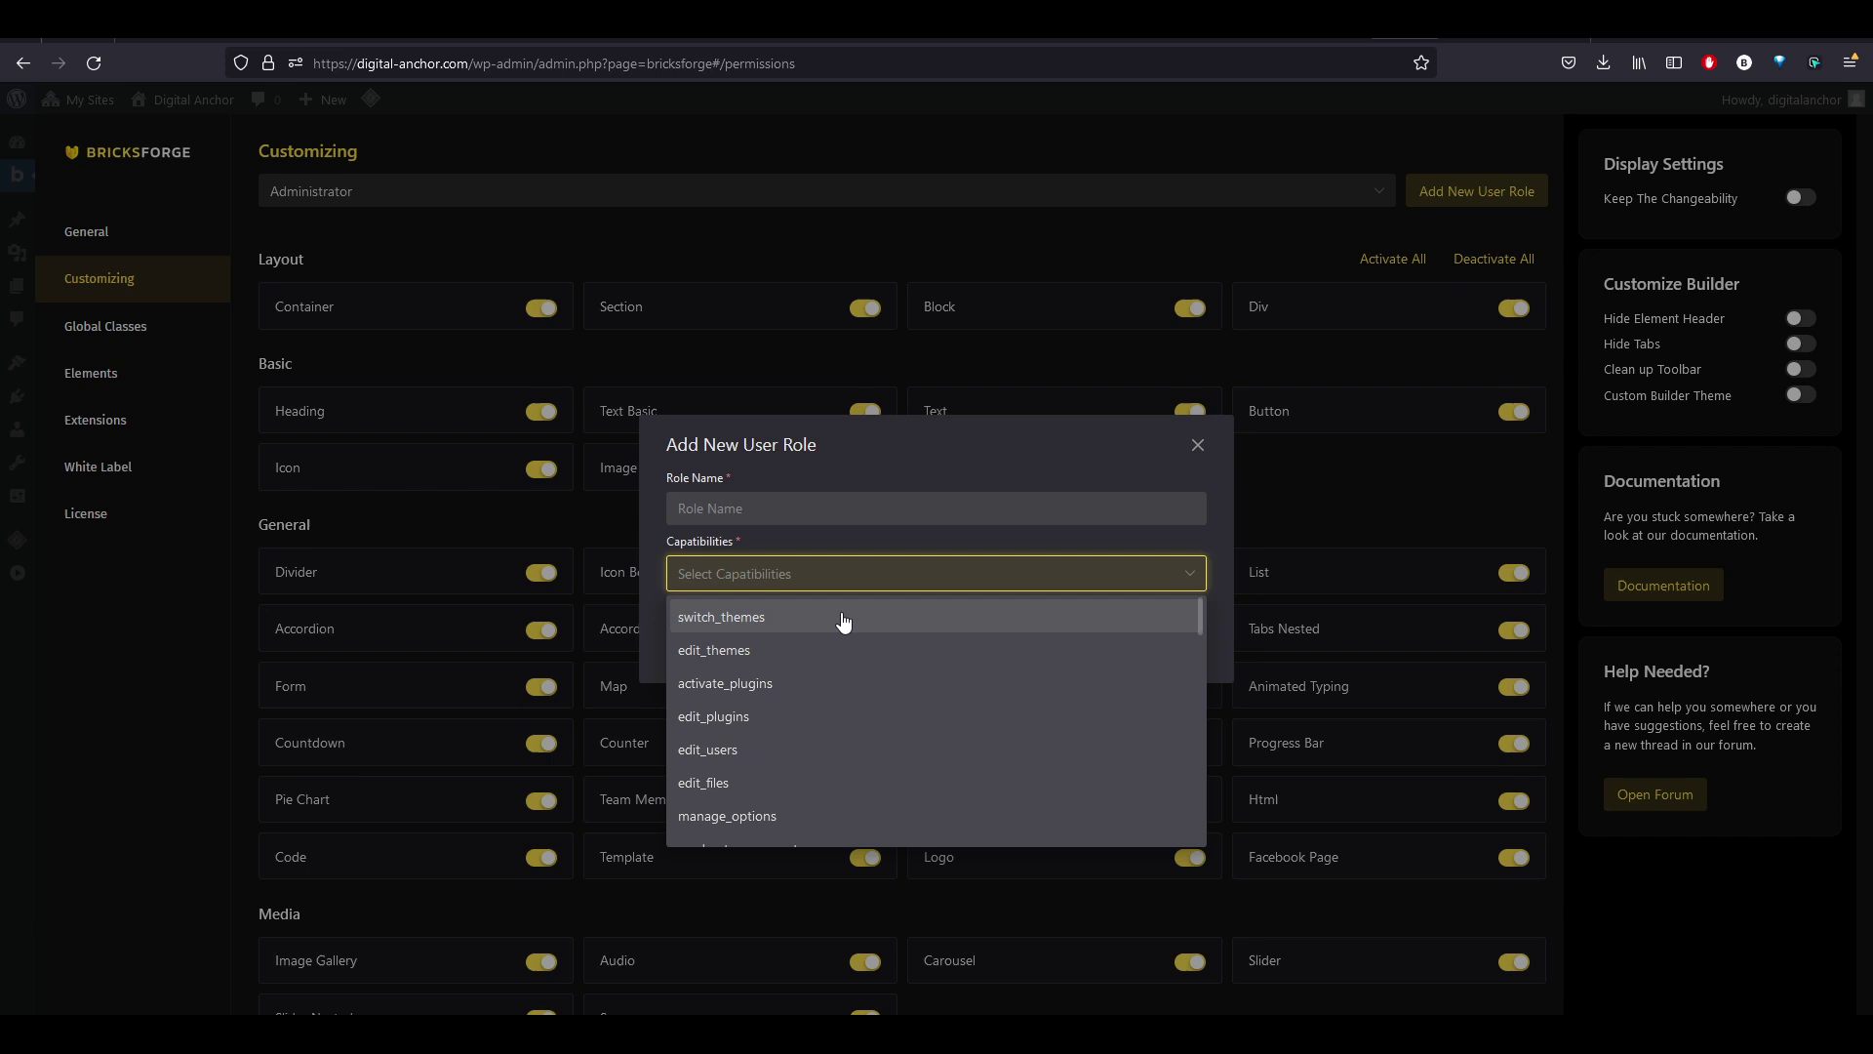
{"action": "scroll", "coordinate": [786, 752], "scroll_direction": "down", "scroll_amount": 2}
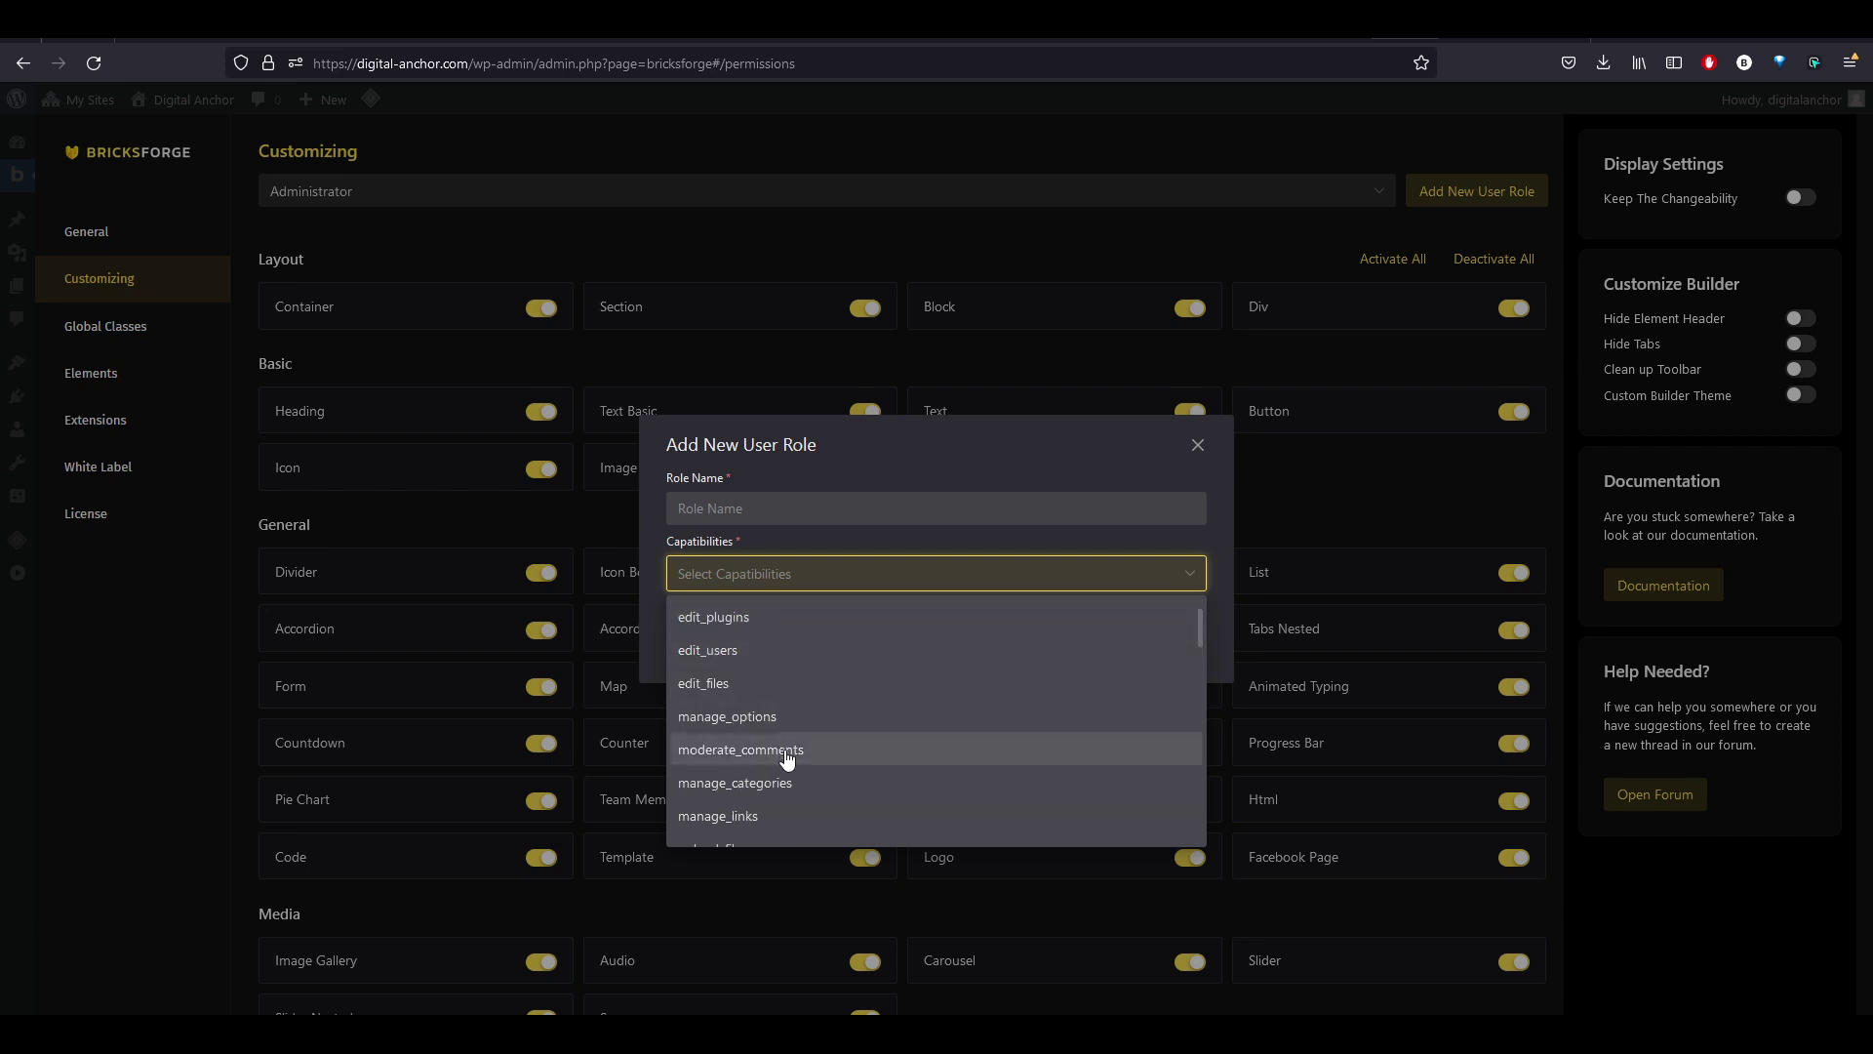
{"action": "scroll", "coordinate": [777, 719], "scroll_direction": "down", "scroll_amount": 2}
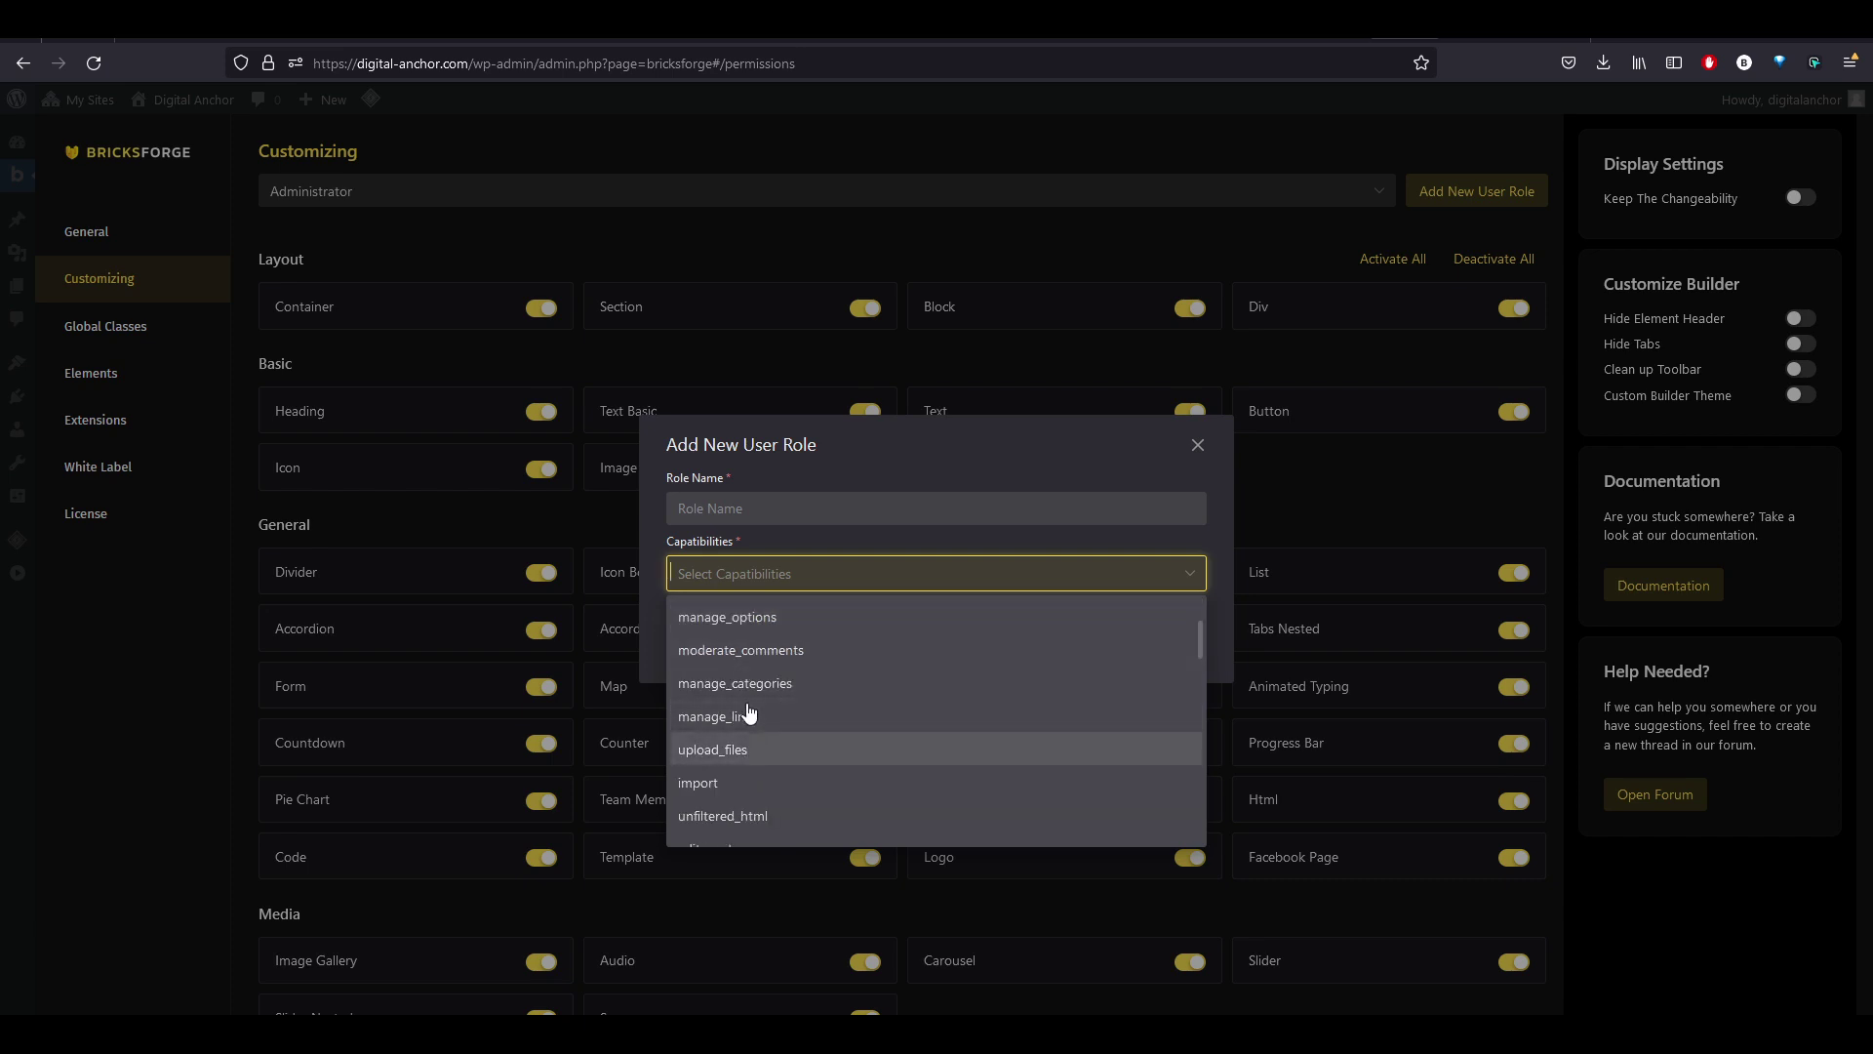
{"action": "left_click", "coordinate": [575, 519]}
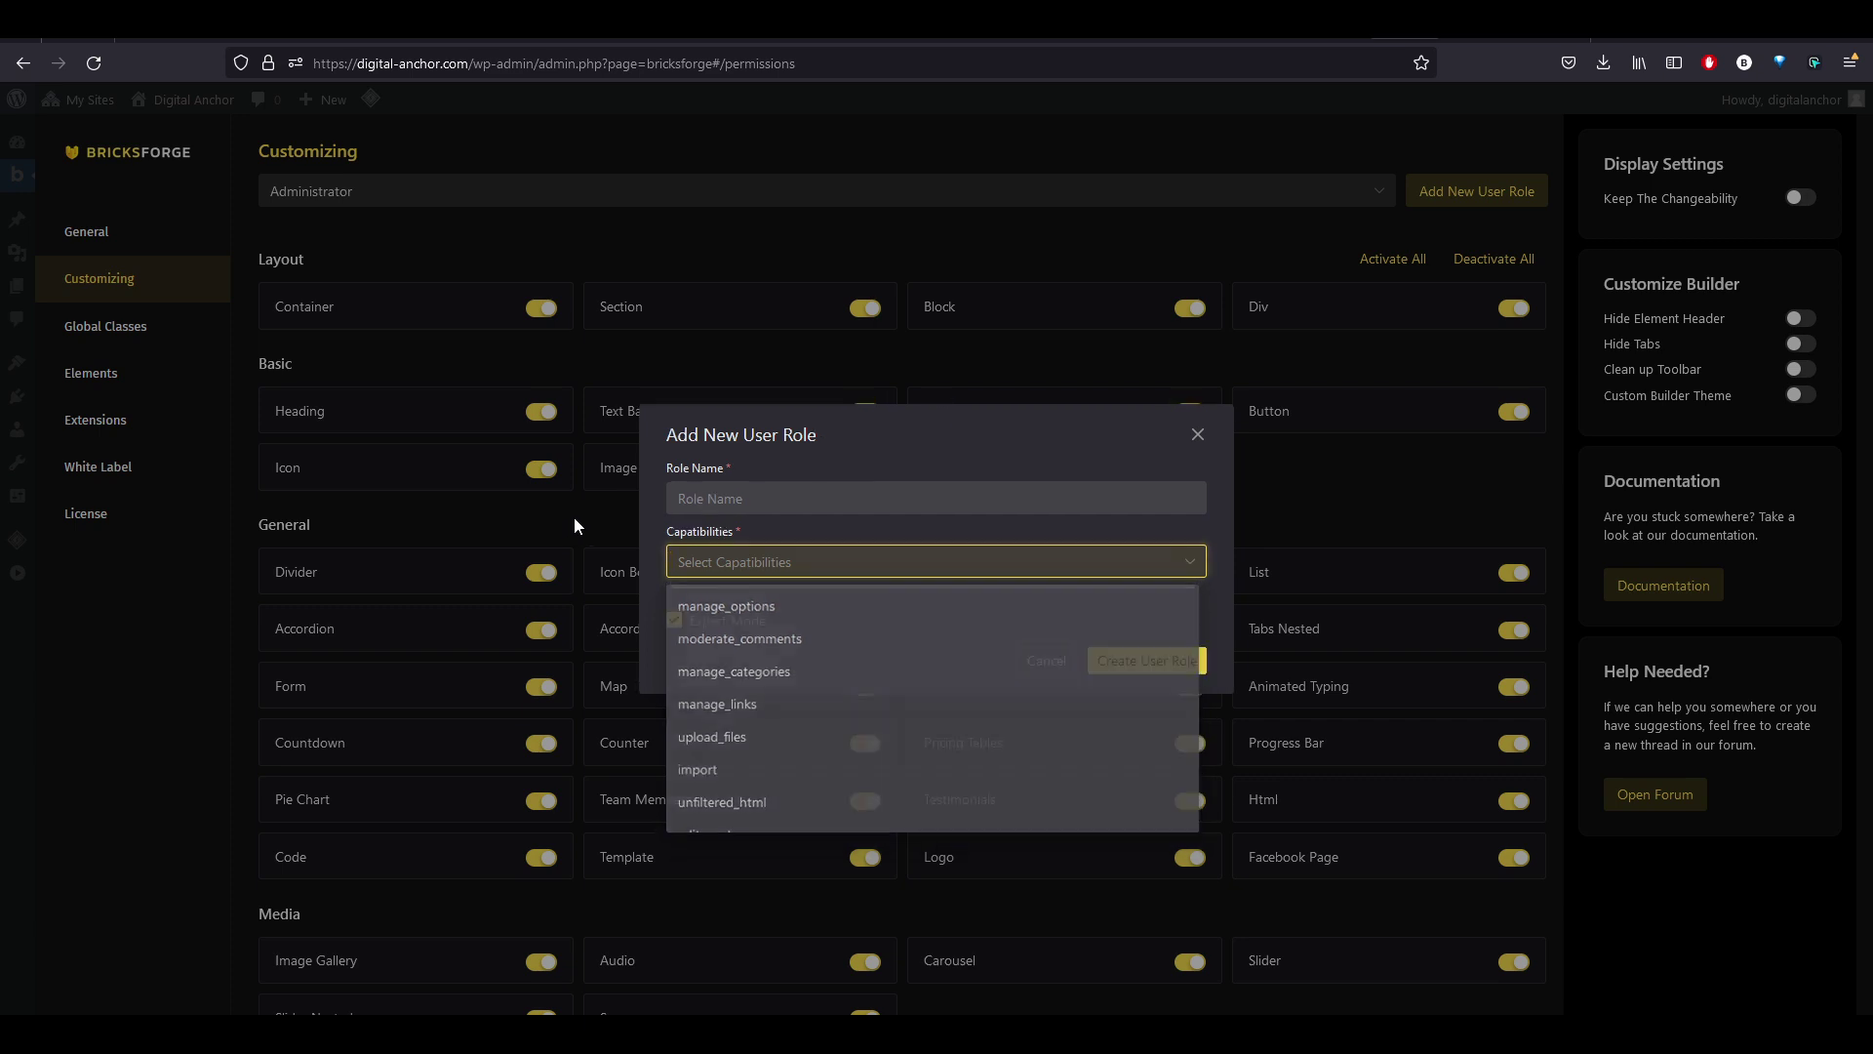
{"action": "left_click", "coordinate": [1201, 432]}
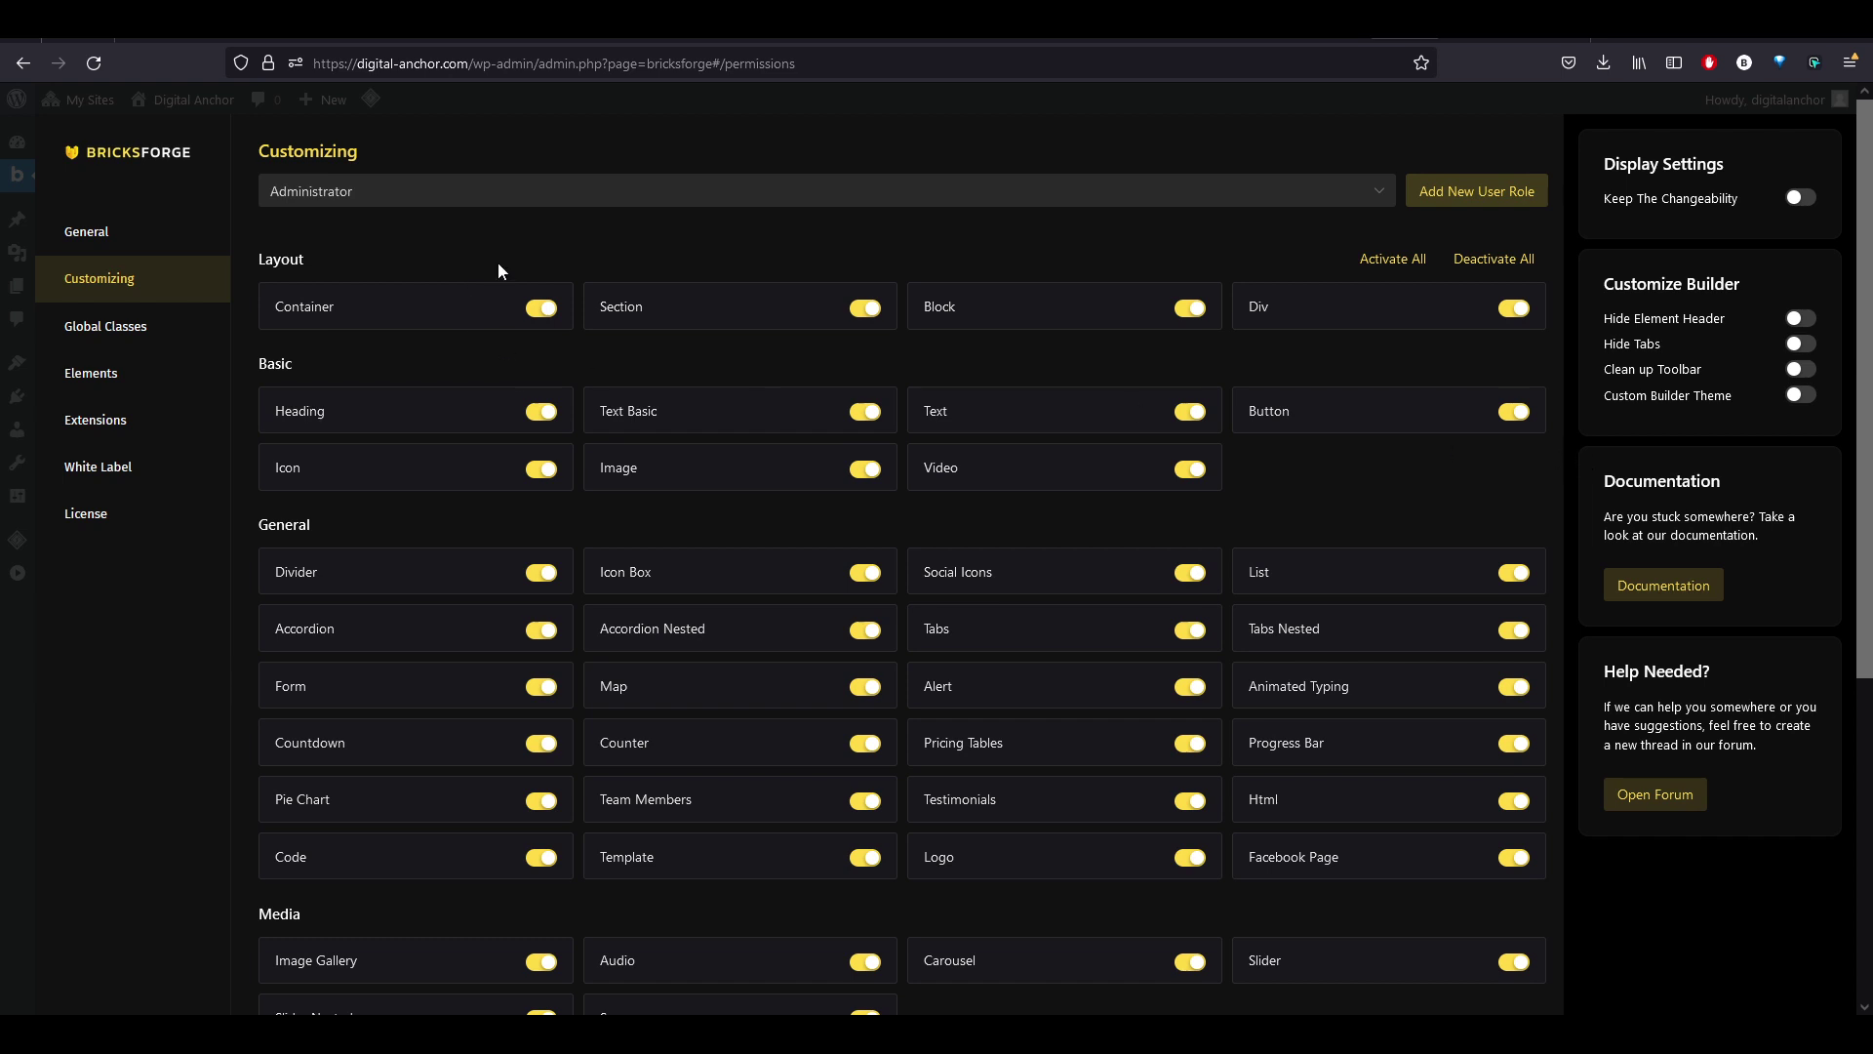
{"action": "scroll", "coordinate": [501, 261], "scroll_direction": "down", "scroll_amount": 5}
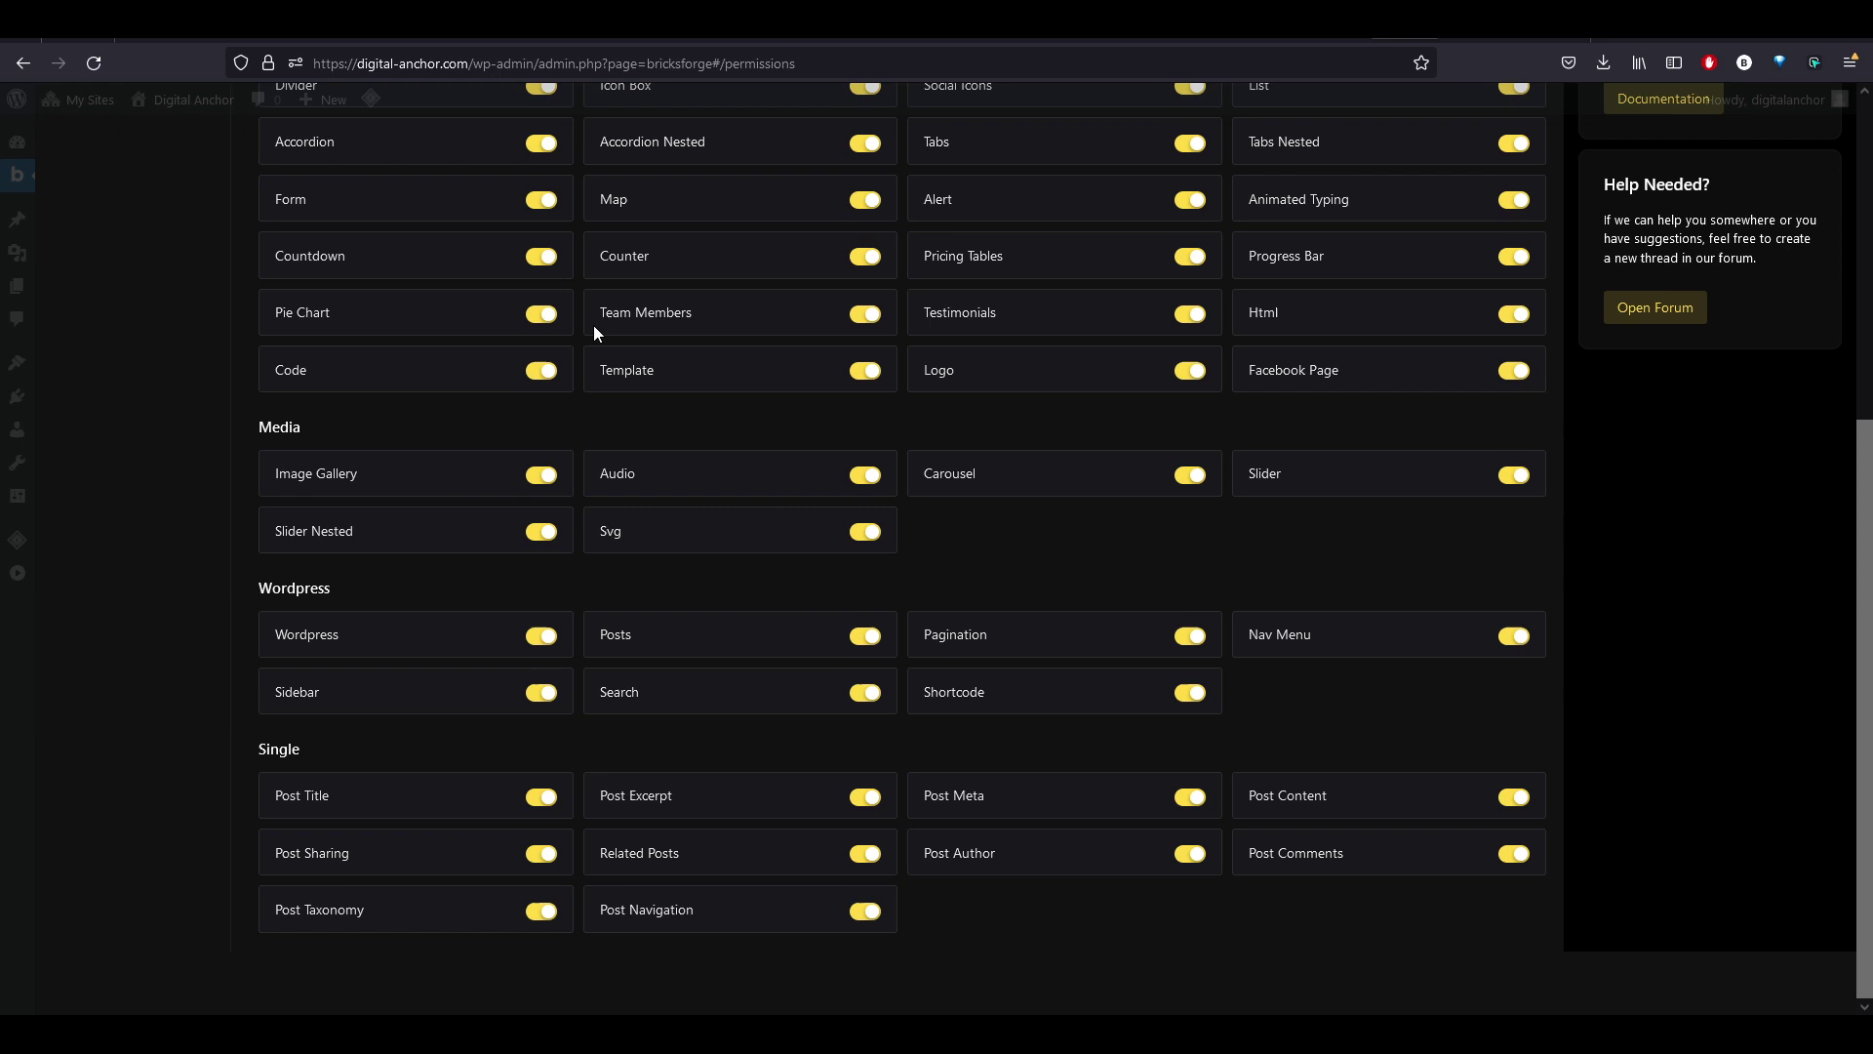
{"action": "scroll", "coordinate": [593, 325], "scroll_direction": "up", "scroll_amount": 5}
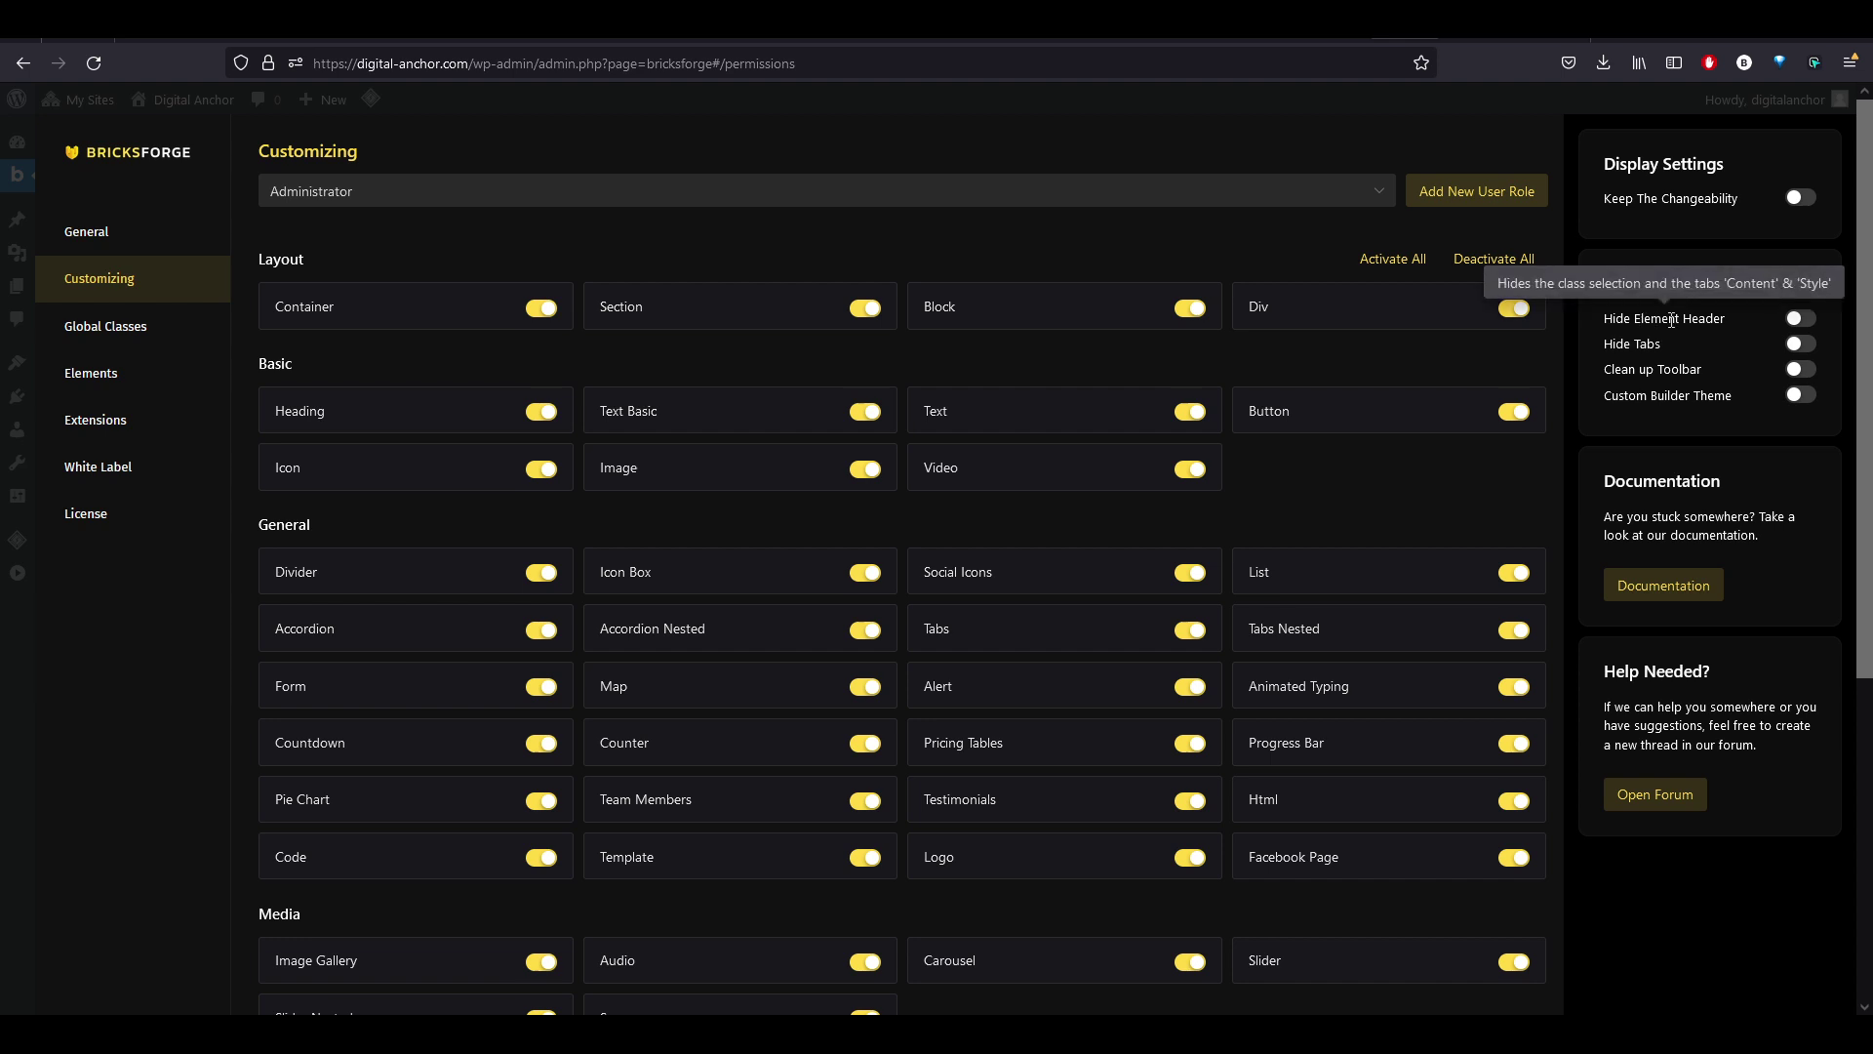
{"action": "mouse_move", "coordinate": [1645, 345]}
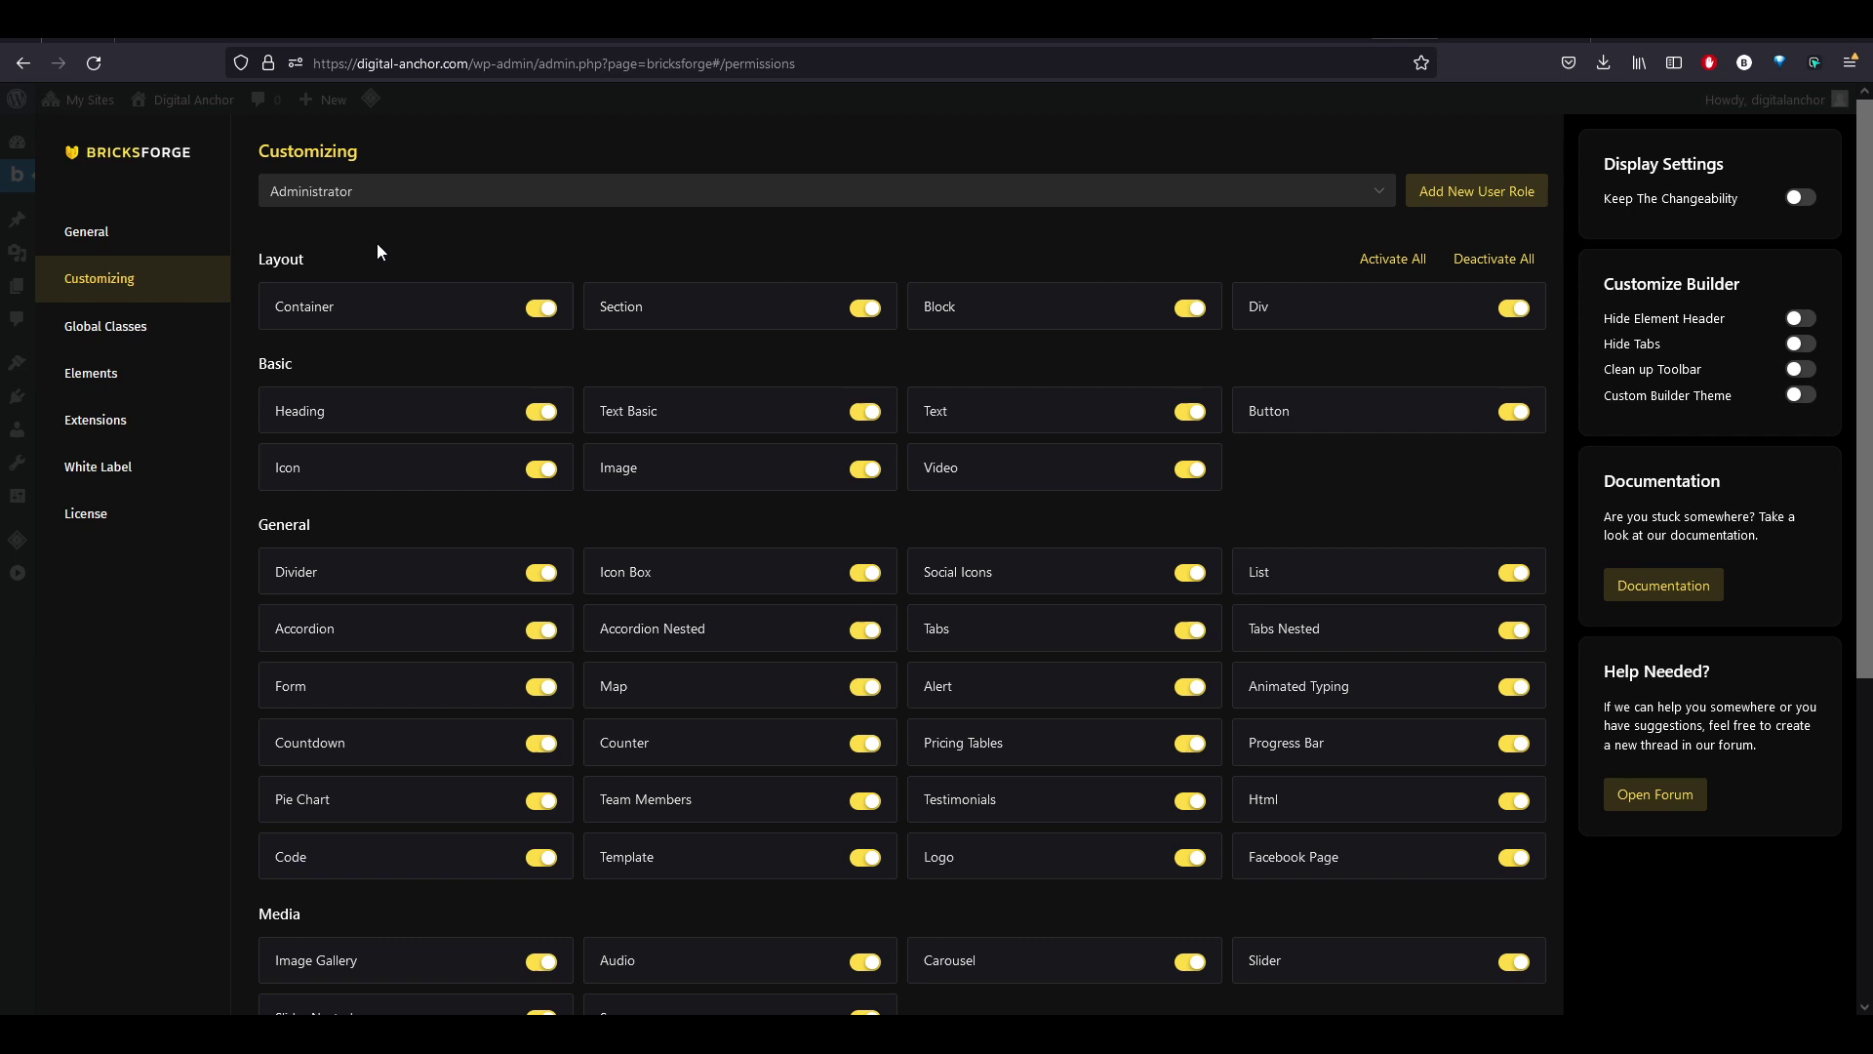
Open Global Classes, show all classes, zoom the browser to 120% and scroll through the list.
{"action": "left_click", "coordinate": [121, 329]}
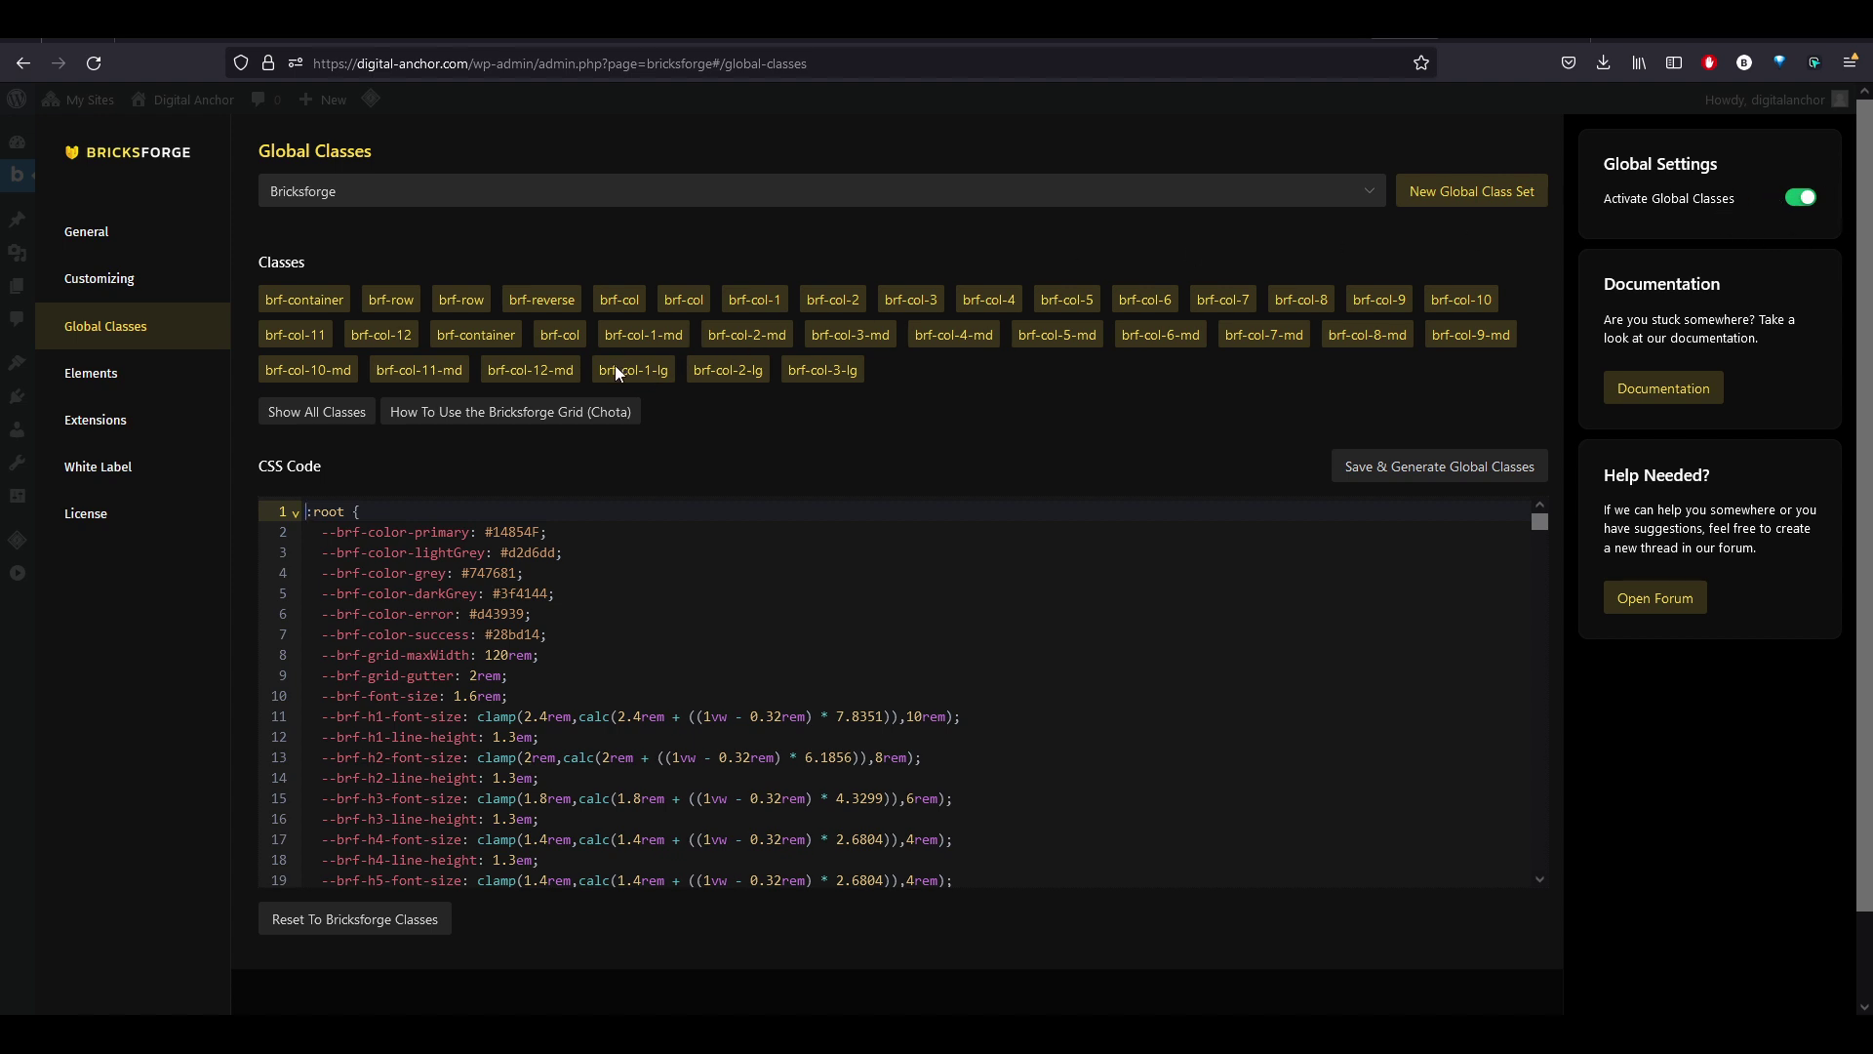
{"action": "left_click", "coordinate": [299, 419]}
{"action": "key", "text": "ctrl+plus"}
{"action": "key", "text": "ctrl+plus"}
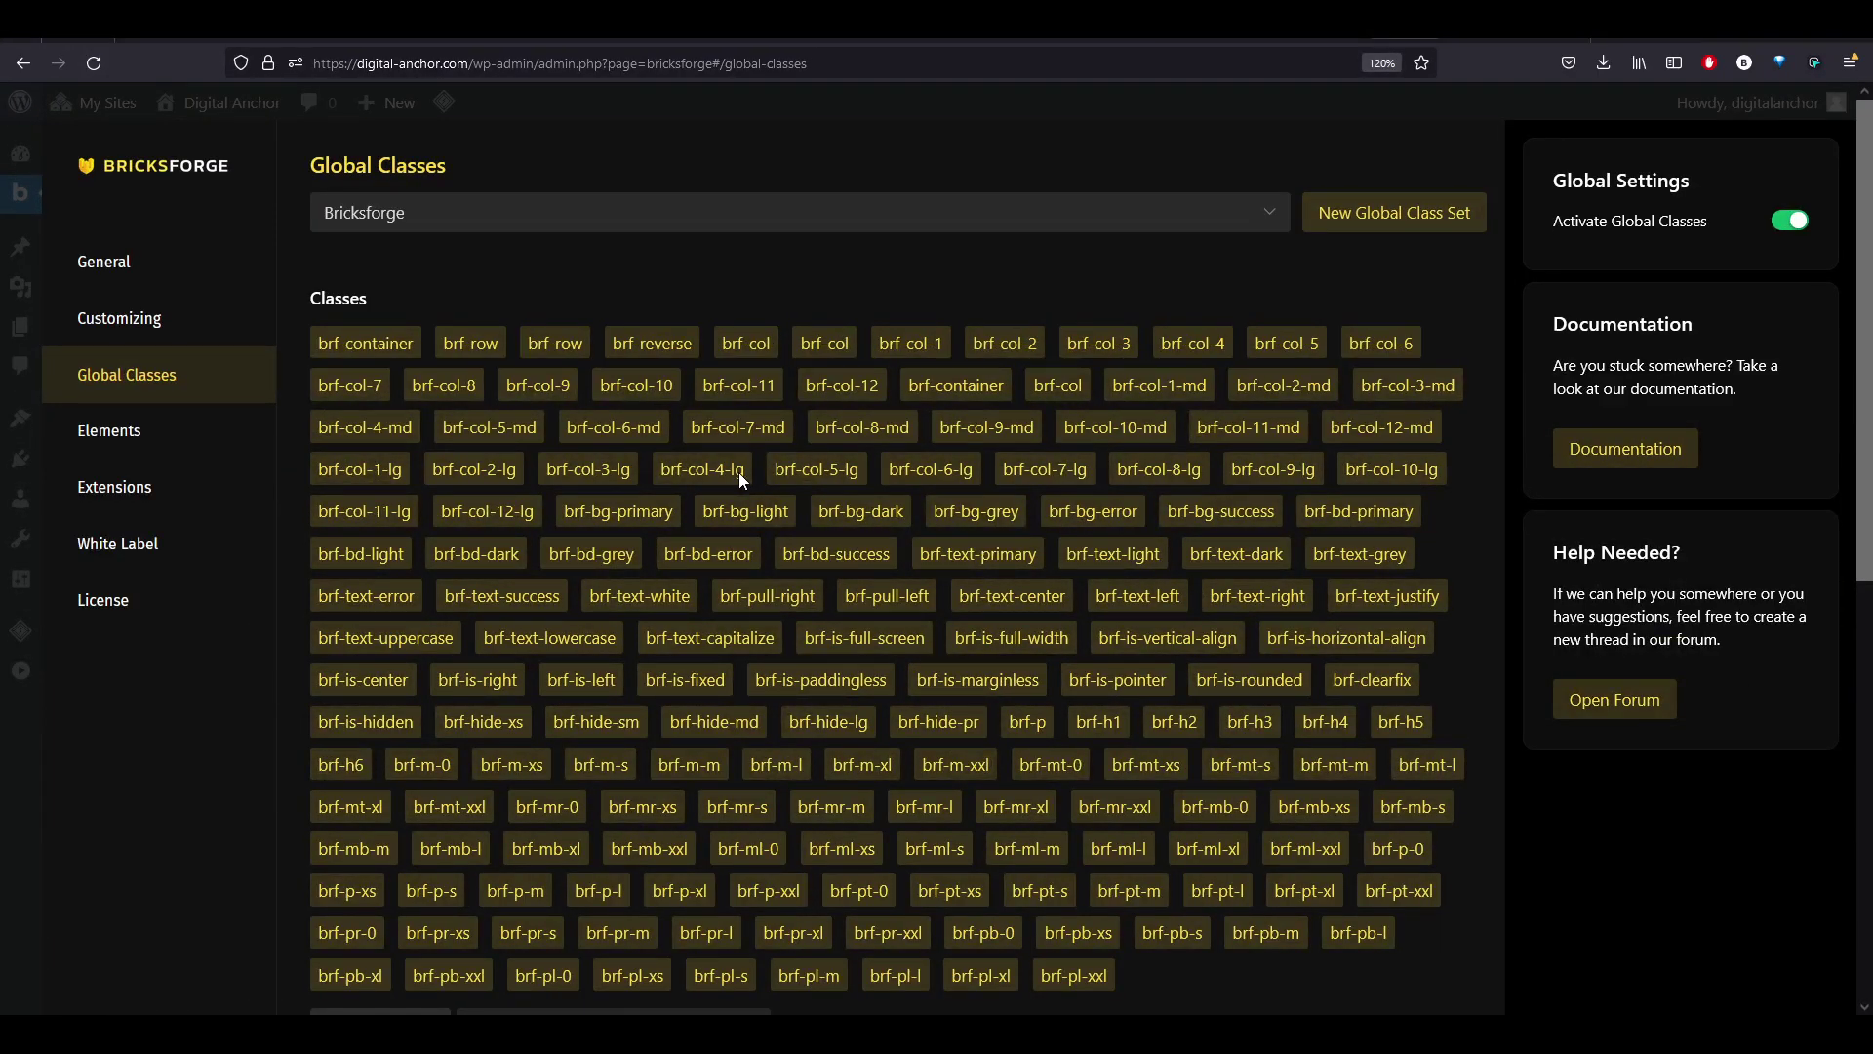
{"action": "scroll", "coordinate": [718, 465], "scroll_direction": "down", "scroll_amount": 2}
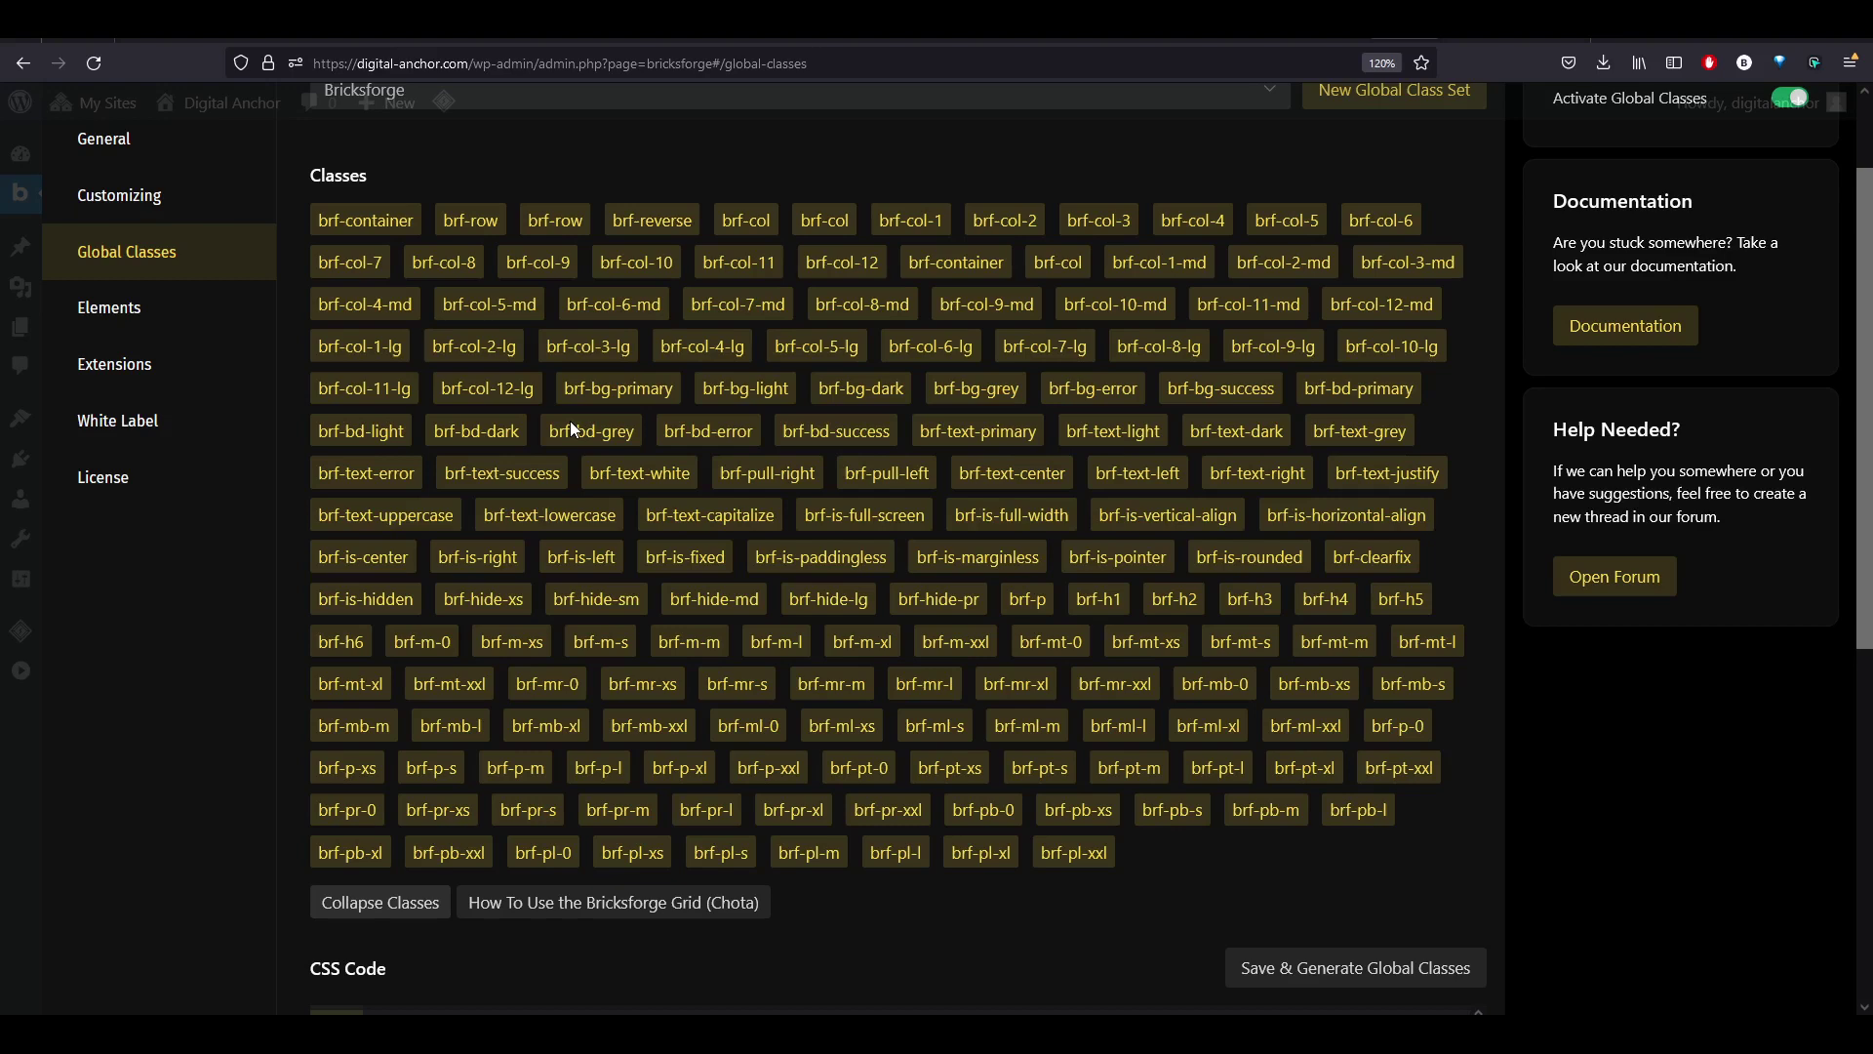
{"action": "scroll", "coordinate": [780, 542], "scroll_direction": "down", "scroll_amount": 4}
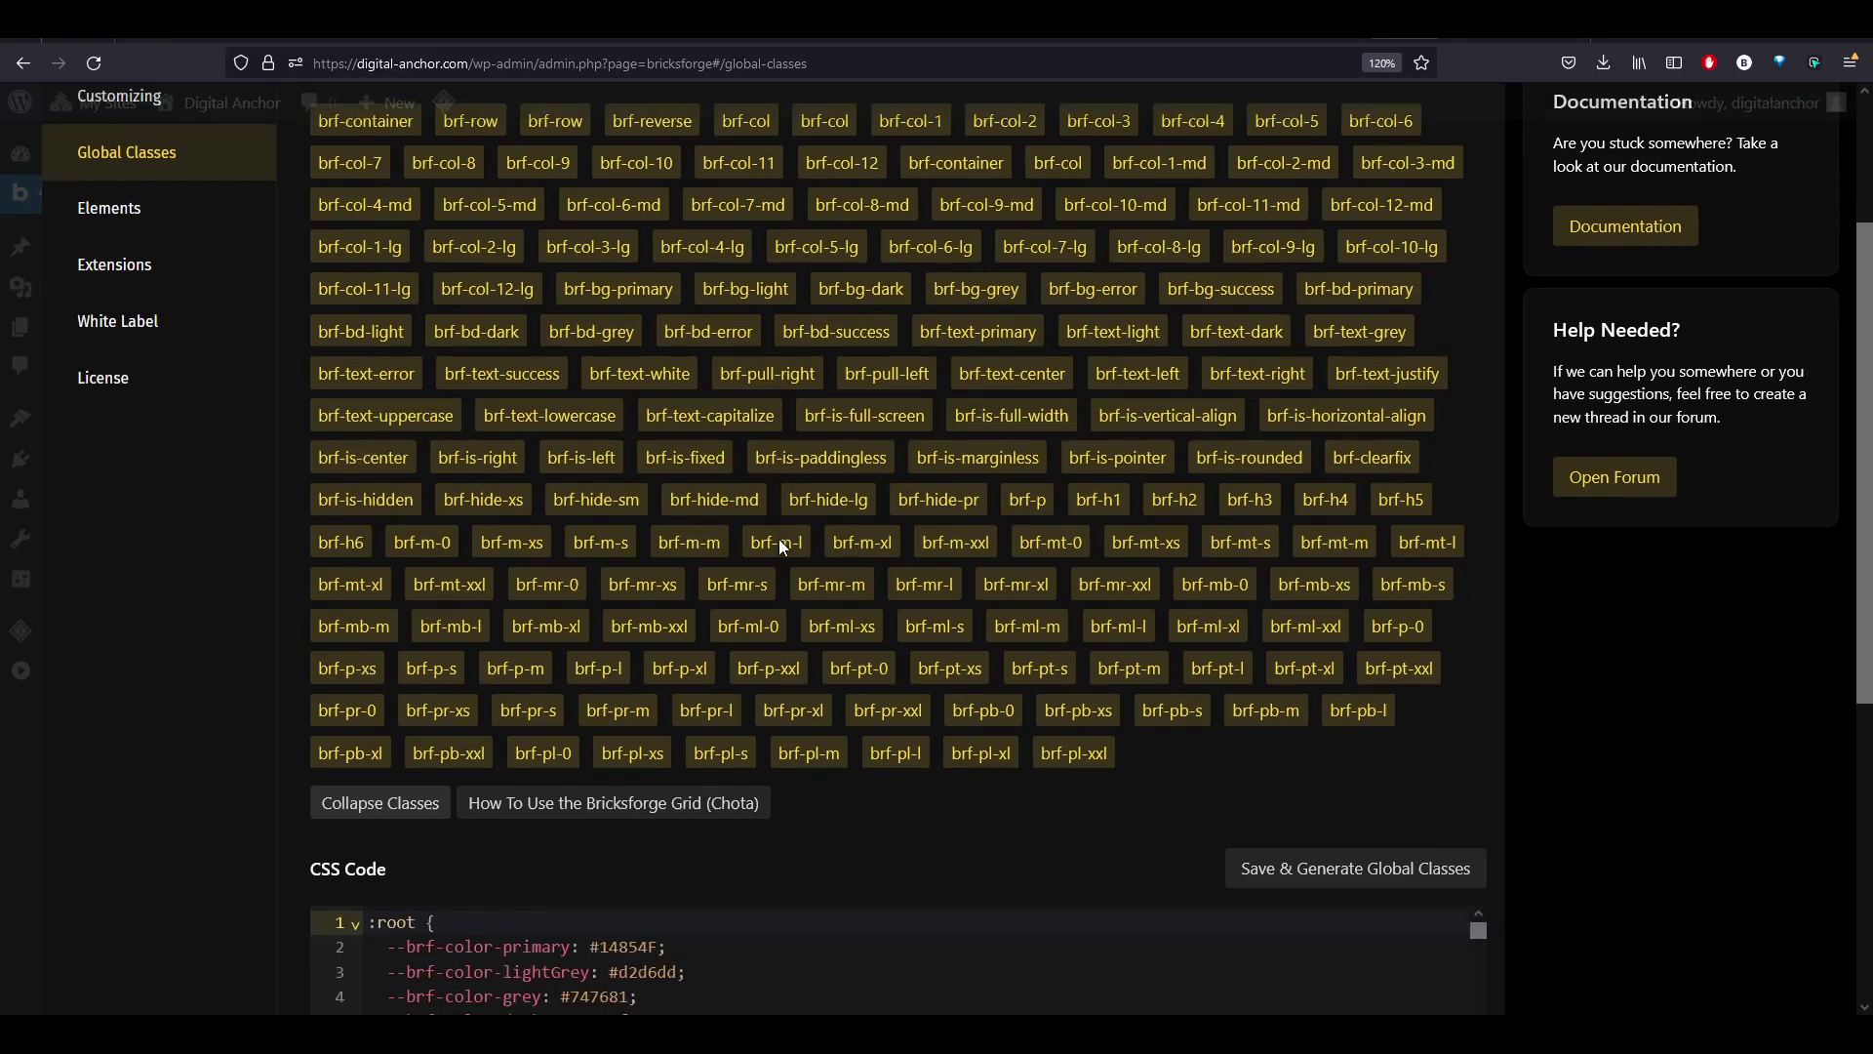
{"action": "scroll", "coordinate": [735, 482], "scroll_direction": "up", "scroll_amount": 2}
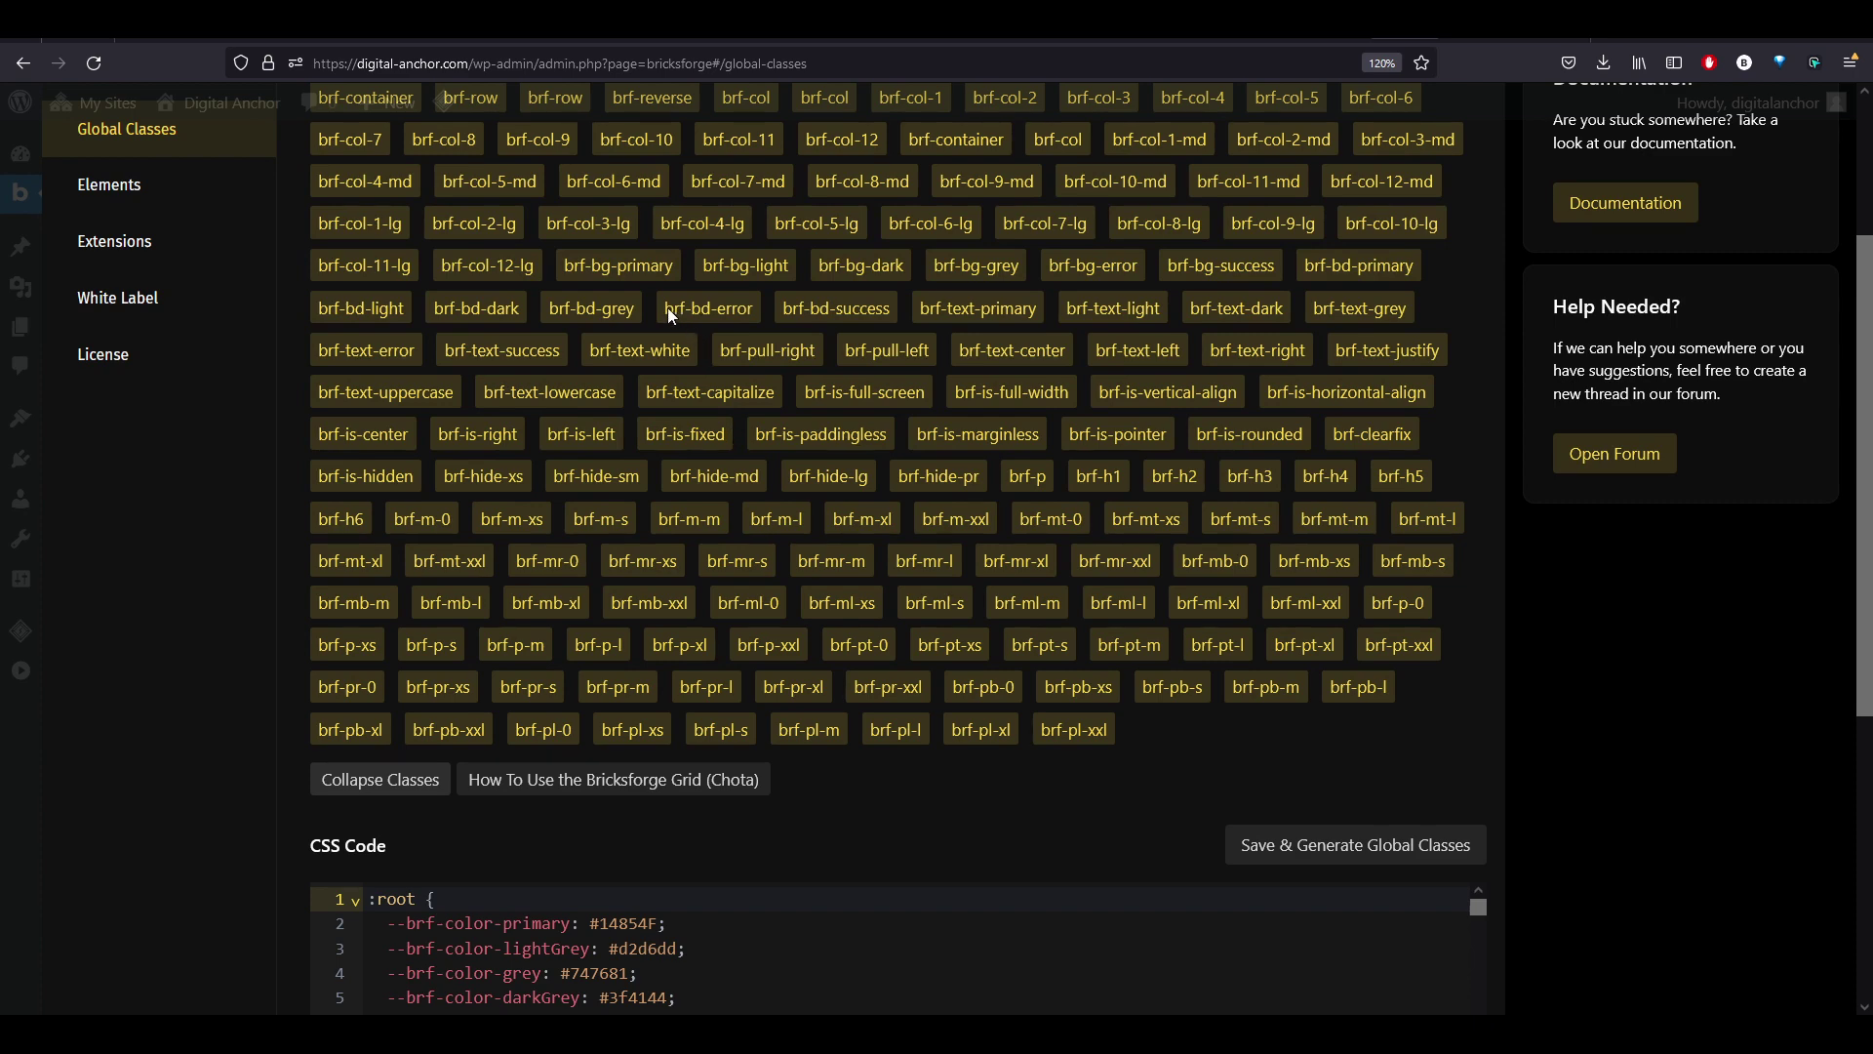
{"action": "scroll", "coordinate": [1035, 420], "scroll_direction": "up", "scroll_amount": 2}
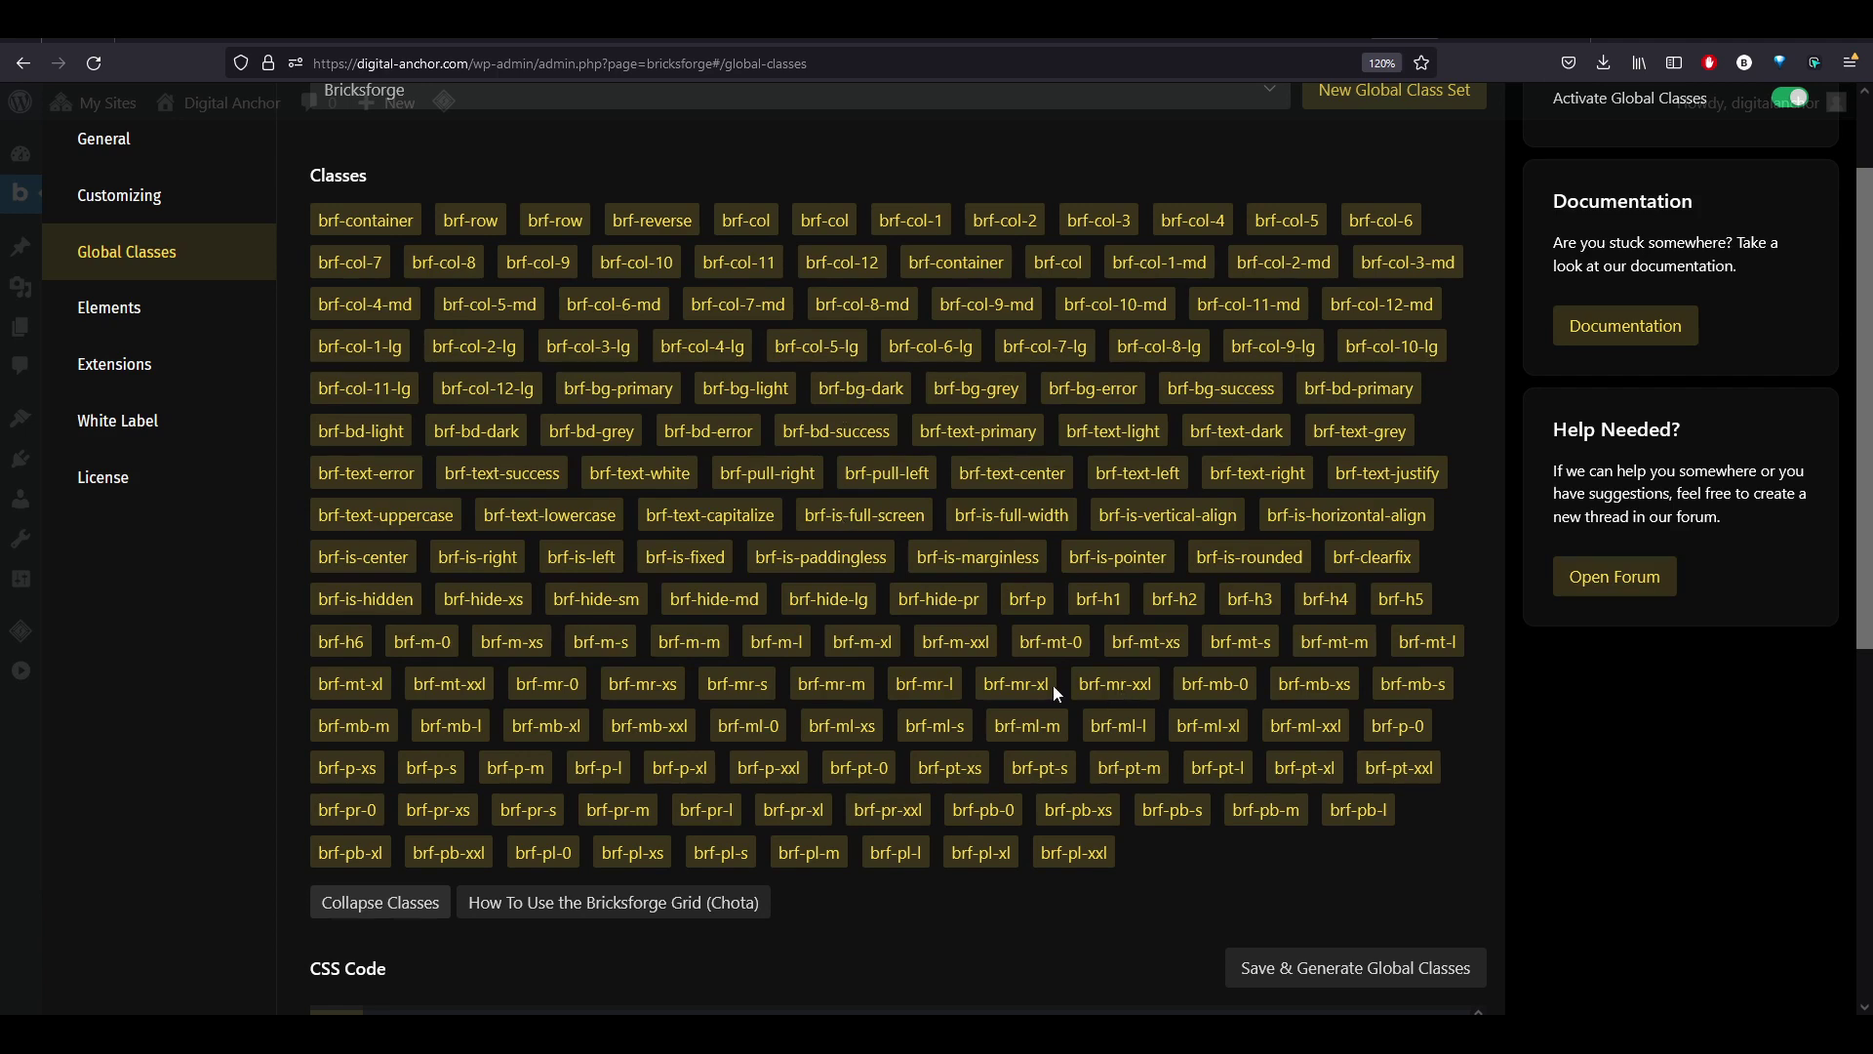
{"action": "scroll", "coordinate": [1051, 685], "scroll_direction": "down", "scroll_amount": 3}
{"action": "scroll", "coordinate": [939, 658], "scroll_direction": "up", "scroll_amount": 4}
Search the CSS code for 'pl-', jump to the .pl-l rule and highlight its brf-spacing-l variable.
{"action": "scroll", "coordinate": [882, 750], "scroll_direction": "down", "scroll_amount": 4}
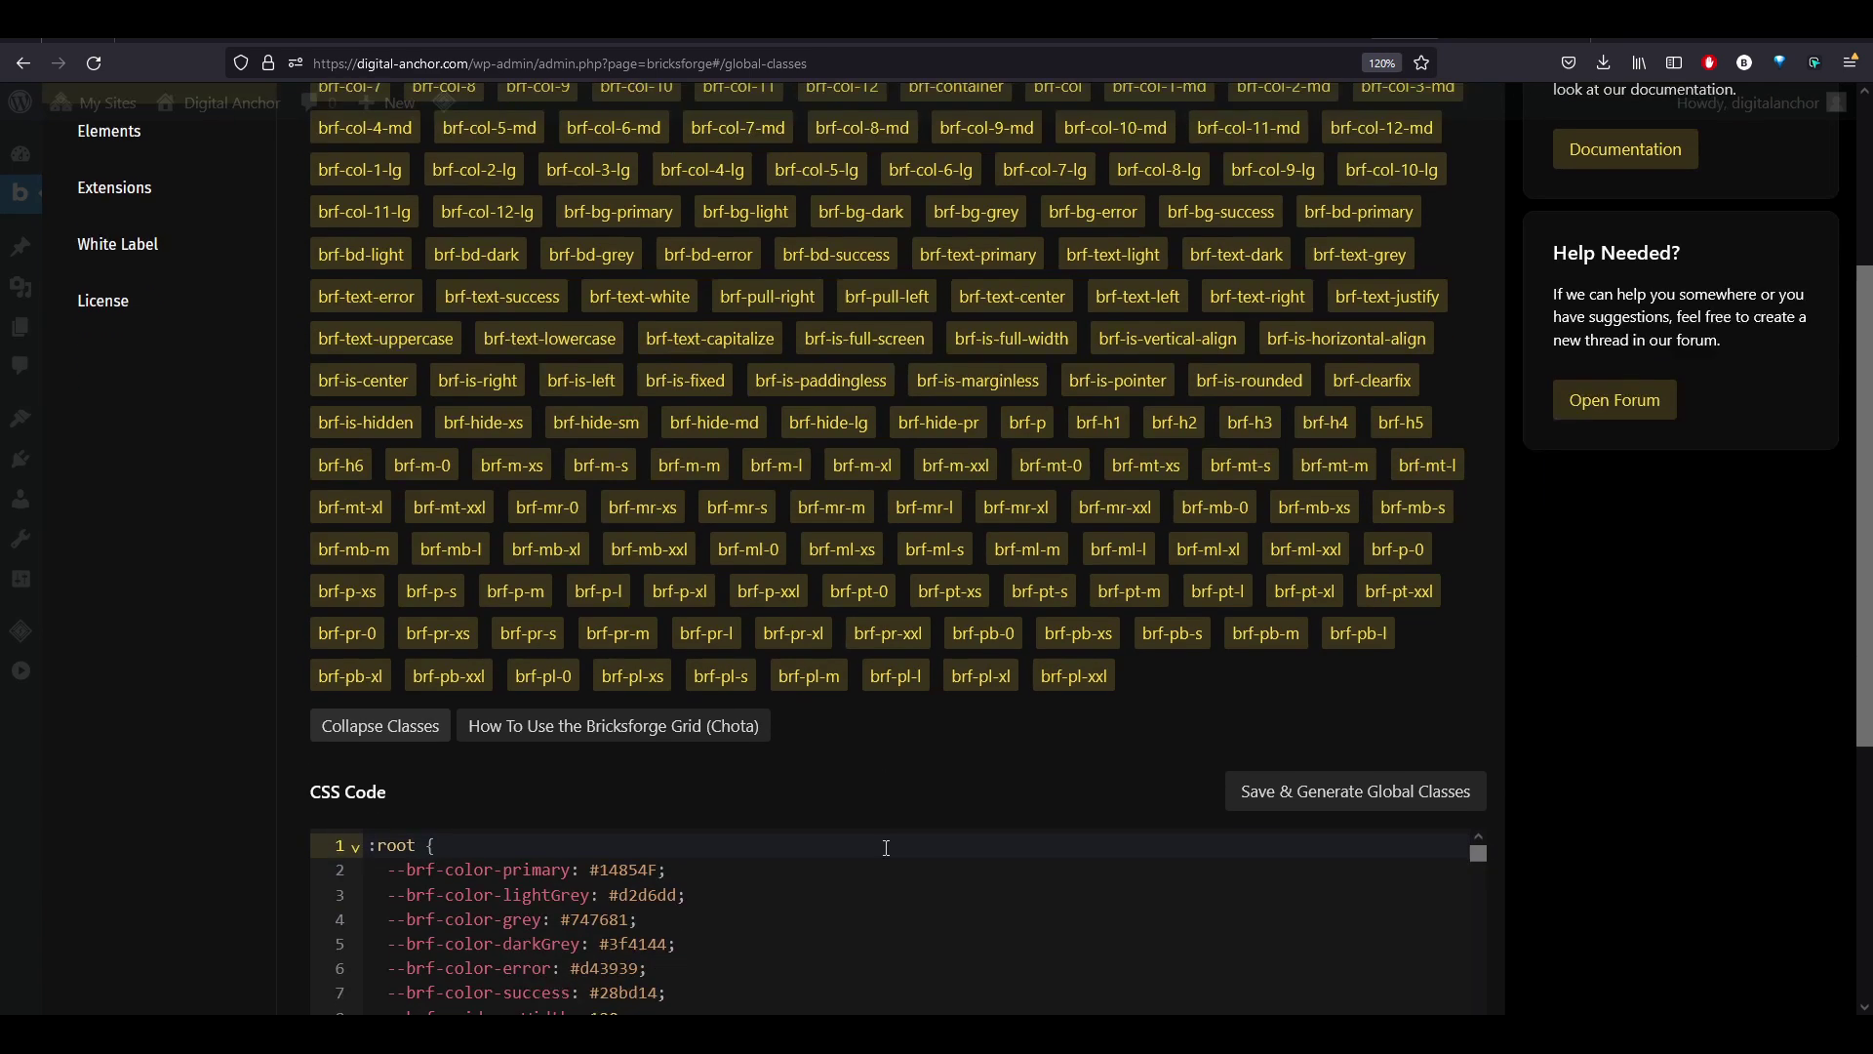
{"action": "scroll", "coordinate": [881, 754], "scroll_direction": "down", "scroll_amount": 3}
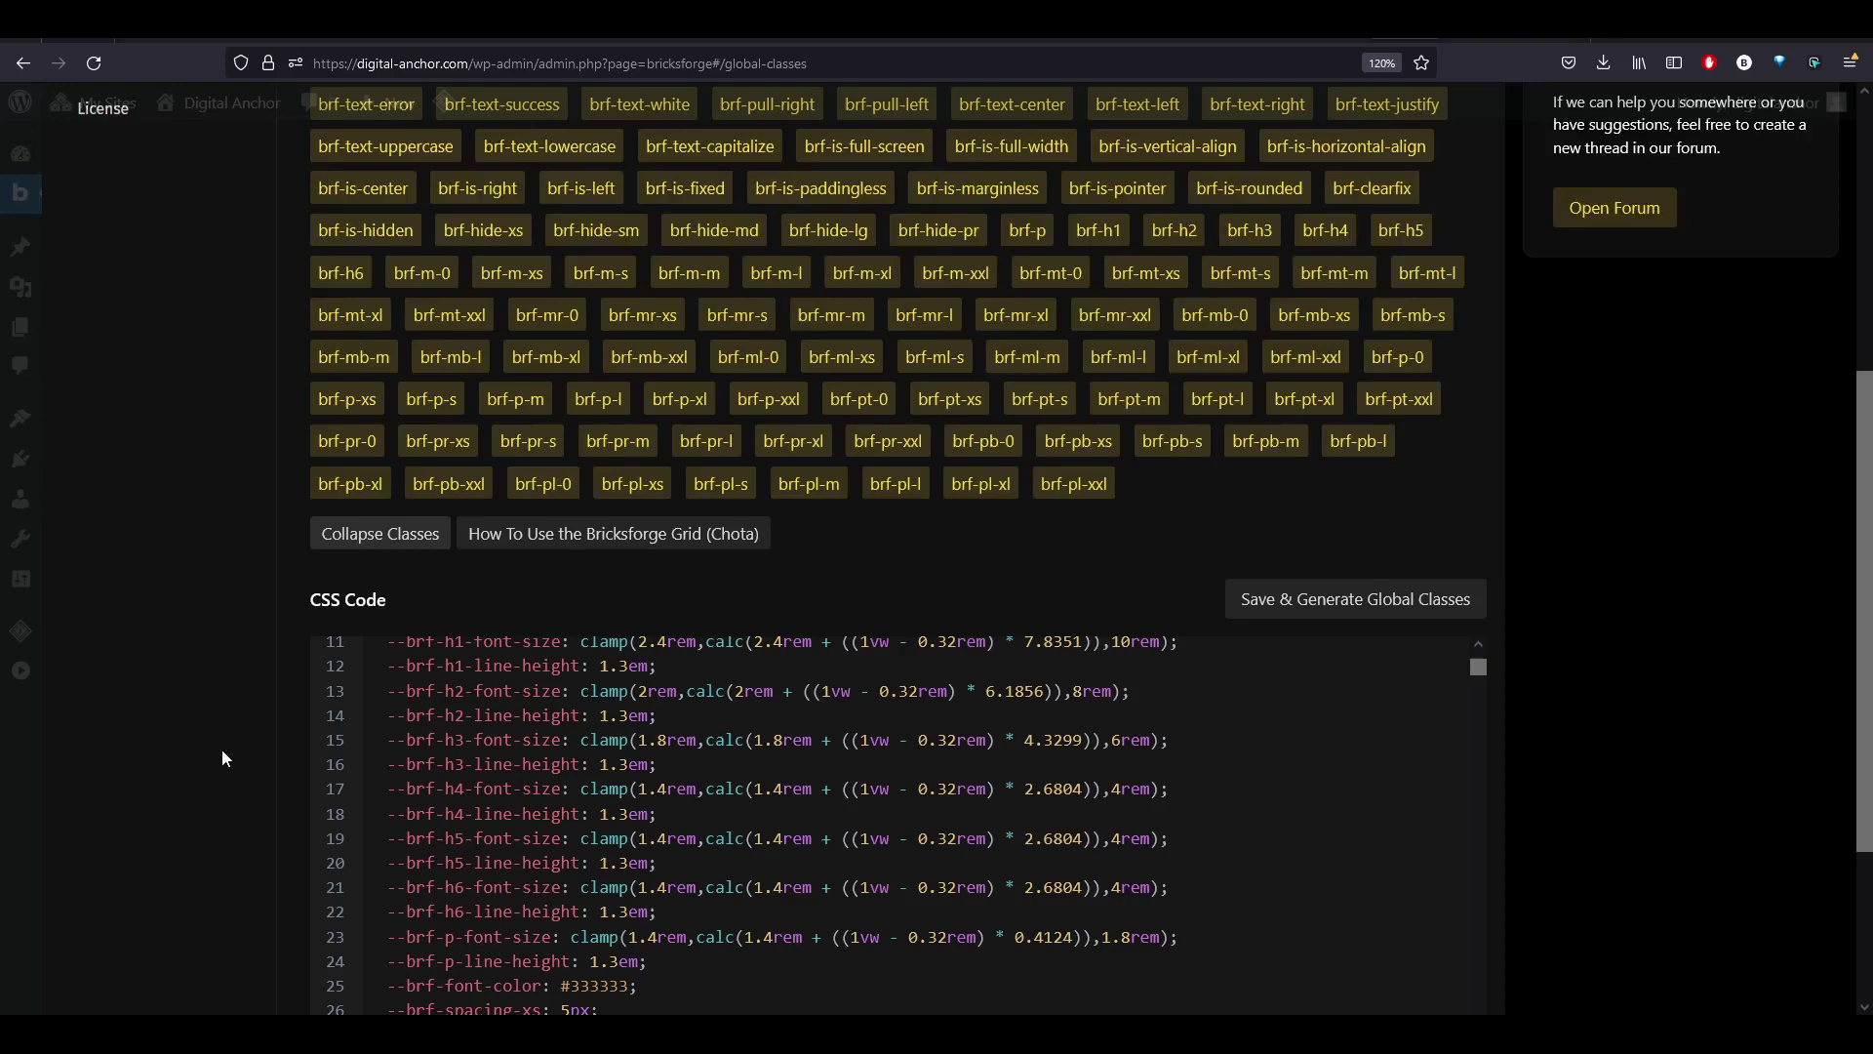
{"action": "scroll", "coordinate": [220, 749], "scroll_direction": "down", "scroll_amount": 3}
{"action": "left_click", "coordinate": [806, 769]}
{"action": "key", "text": "ctrl+f"}
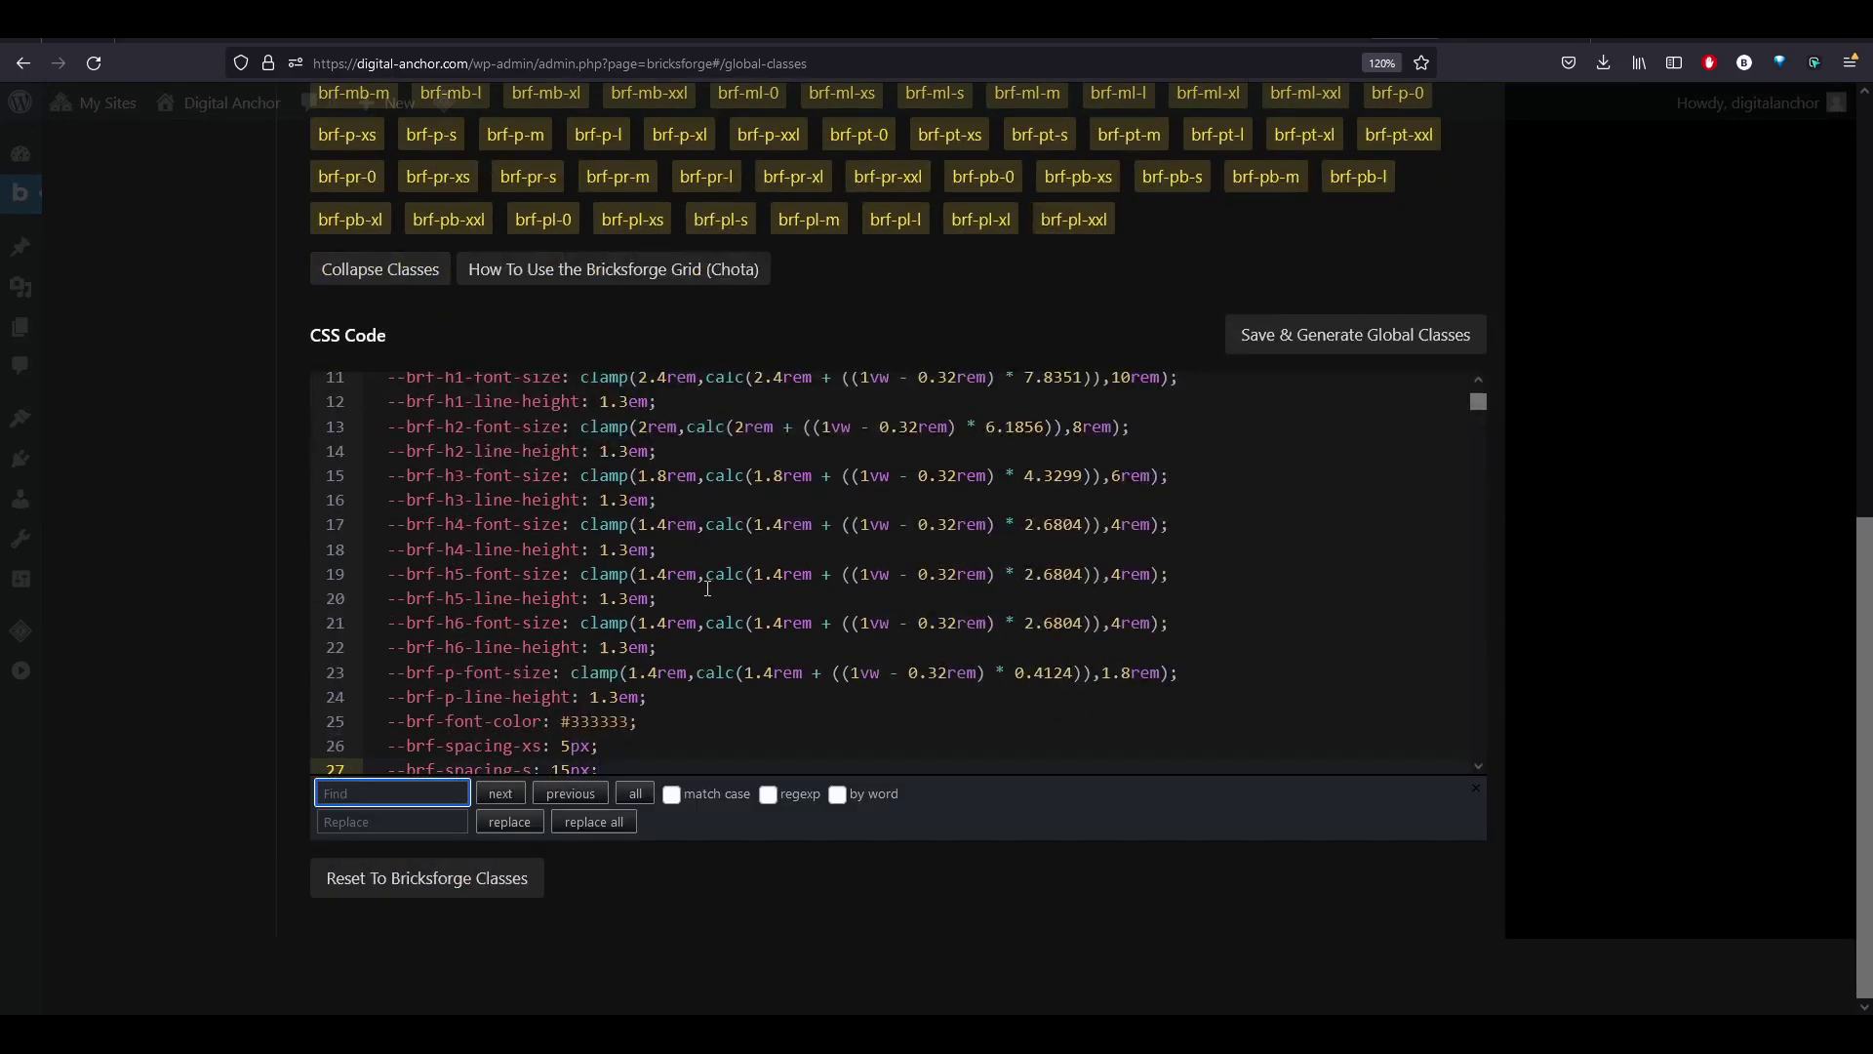
{"action": "type", "text": "pl-l"}
{"action": "left_click", "coordinate": [502, 792]}
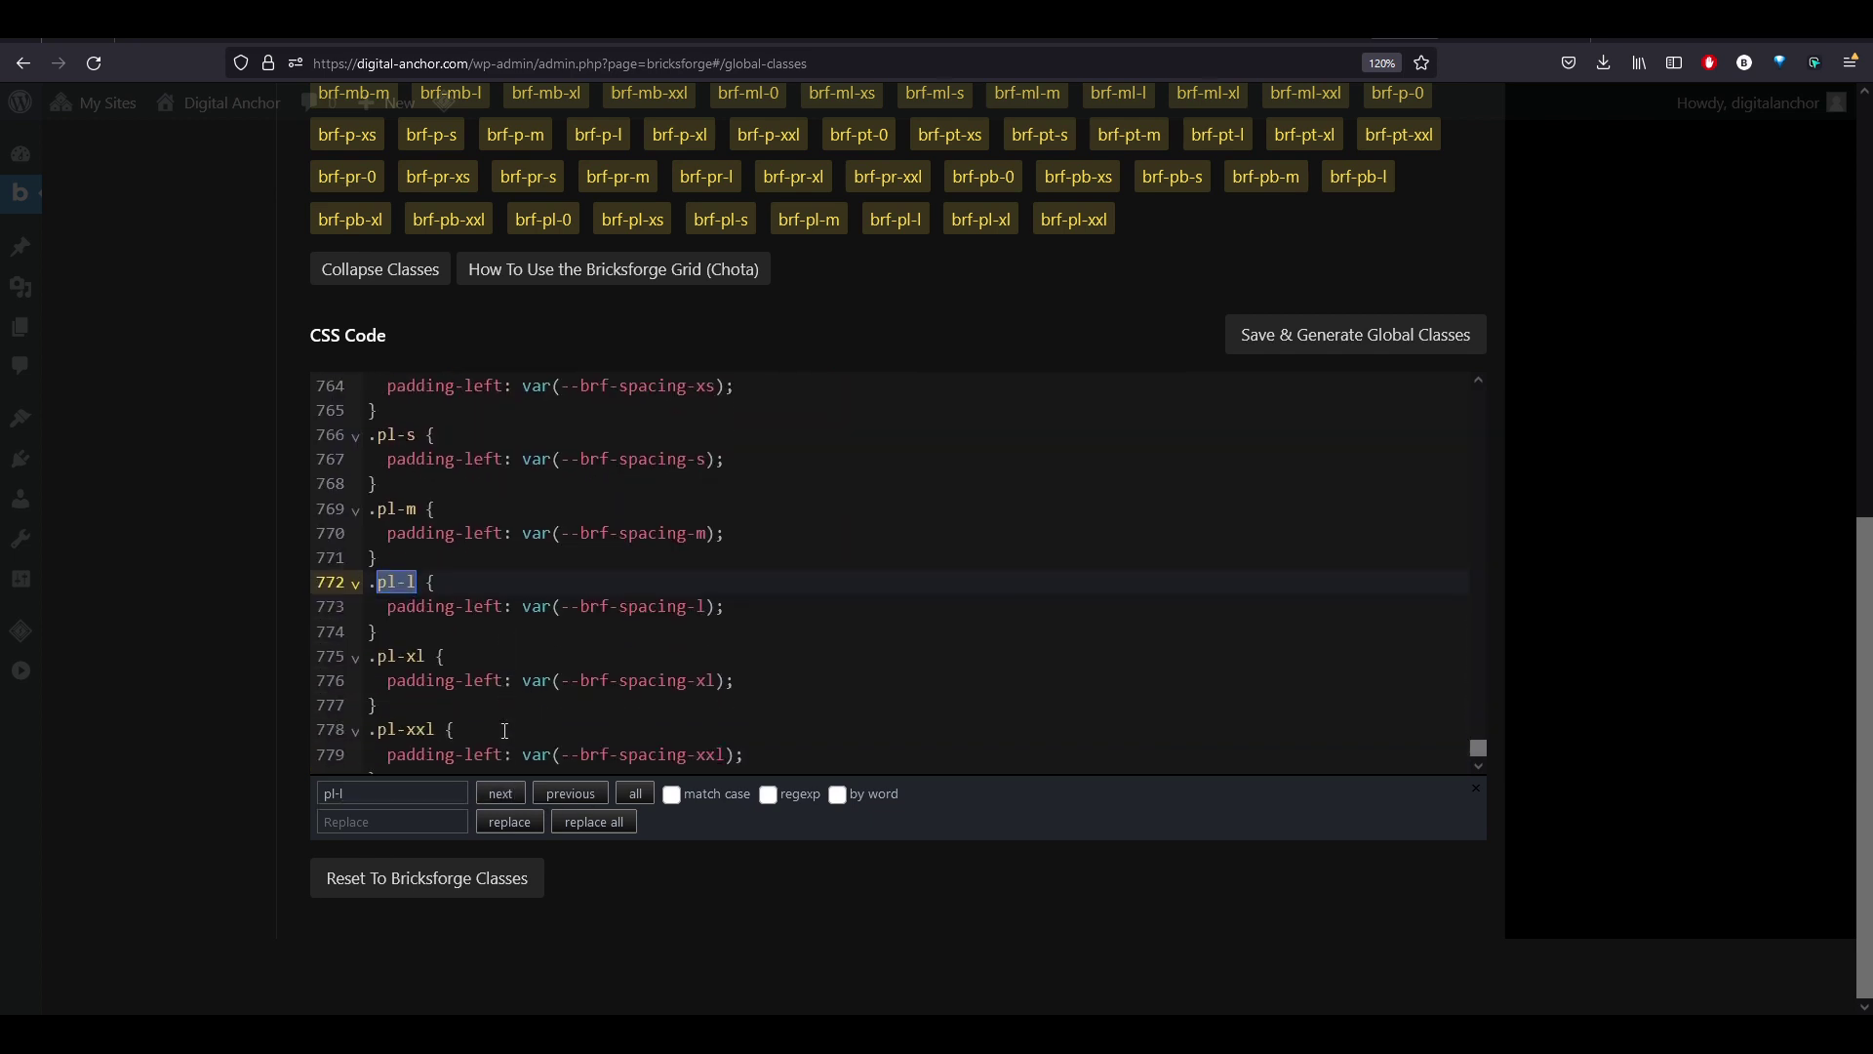
{"action": "scroll", "coordinate": [505, 731], "scroll_direction": "down", "scroll_amount": 1}
{"action": "left_click_drag", "start_coordinate": [709, 559], "coordinate": [583, 560]}
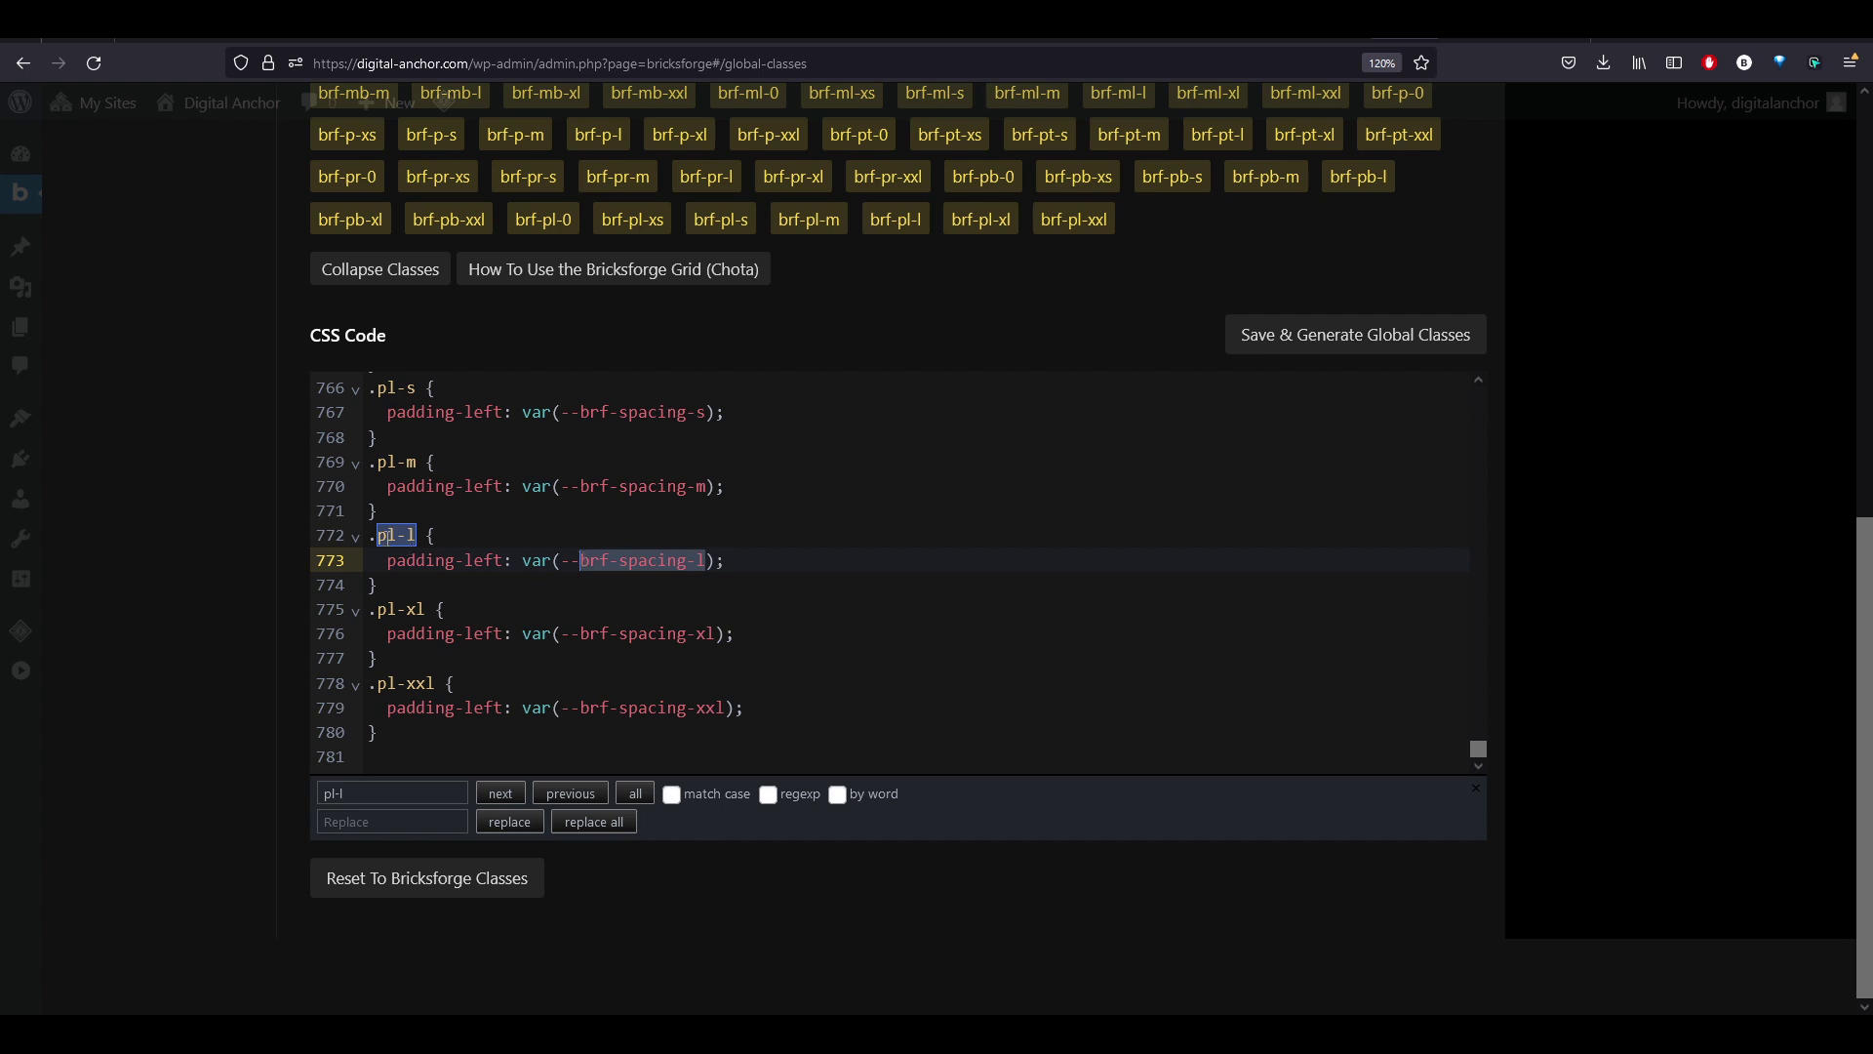
{"action": "left_click", "coordinate": [610, 563]}
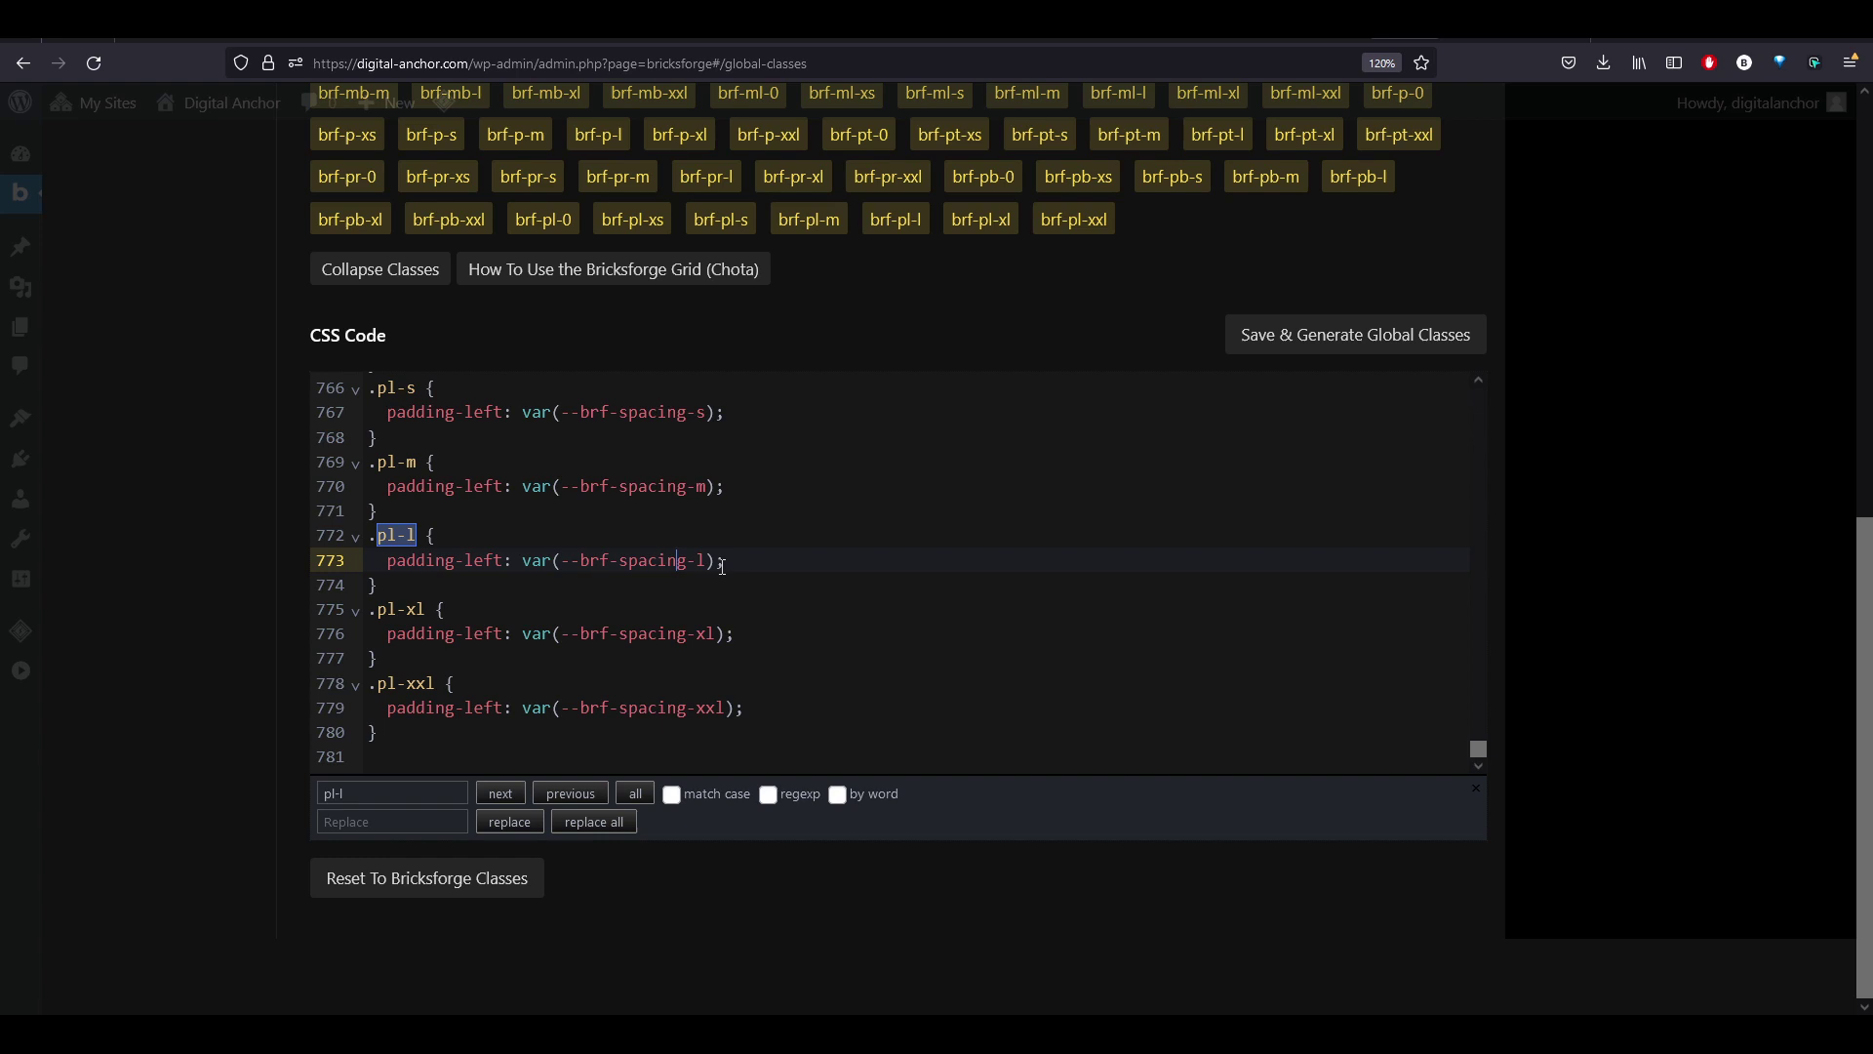
Search for 'spacing-l' and find its definition on line 29 with the 25px value.
{"action": "key", "text": "ctrl+f"}
{"action": "type", "text": "spacing"}
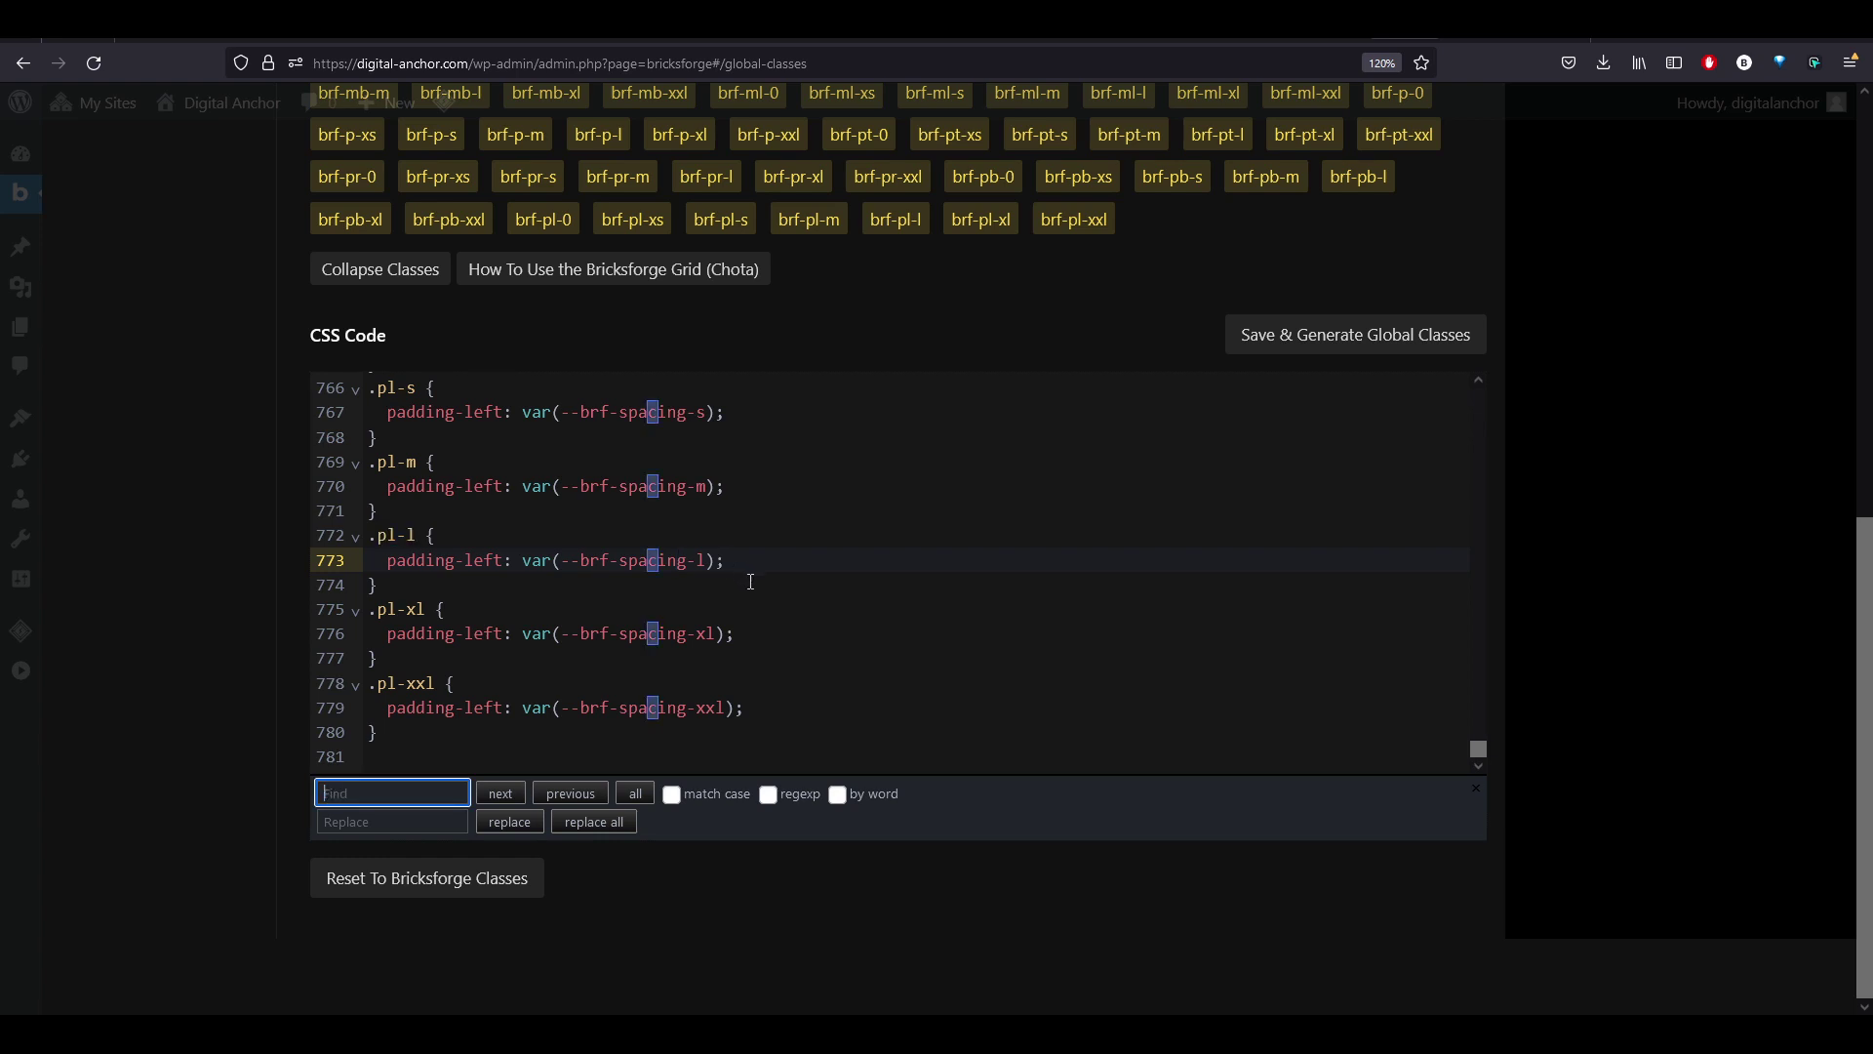
{"action": "type", "text": "-l"}
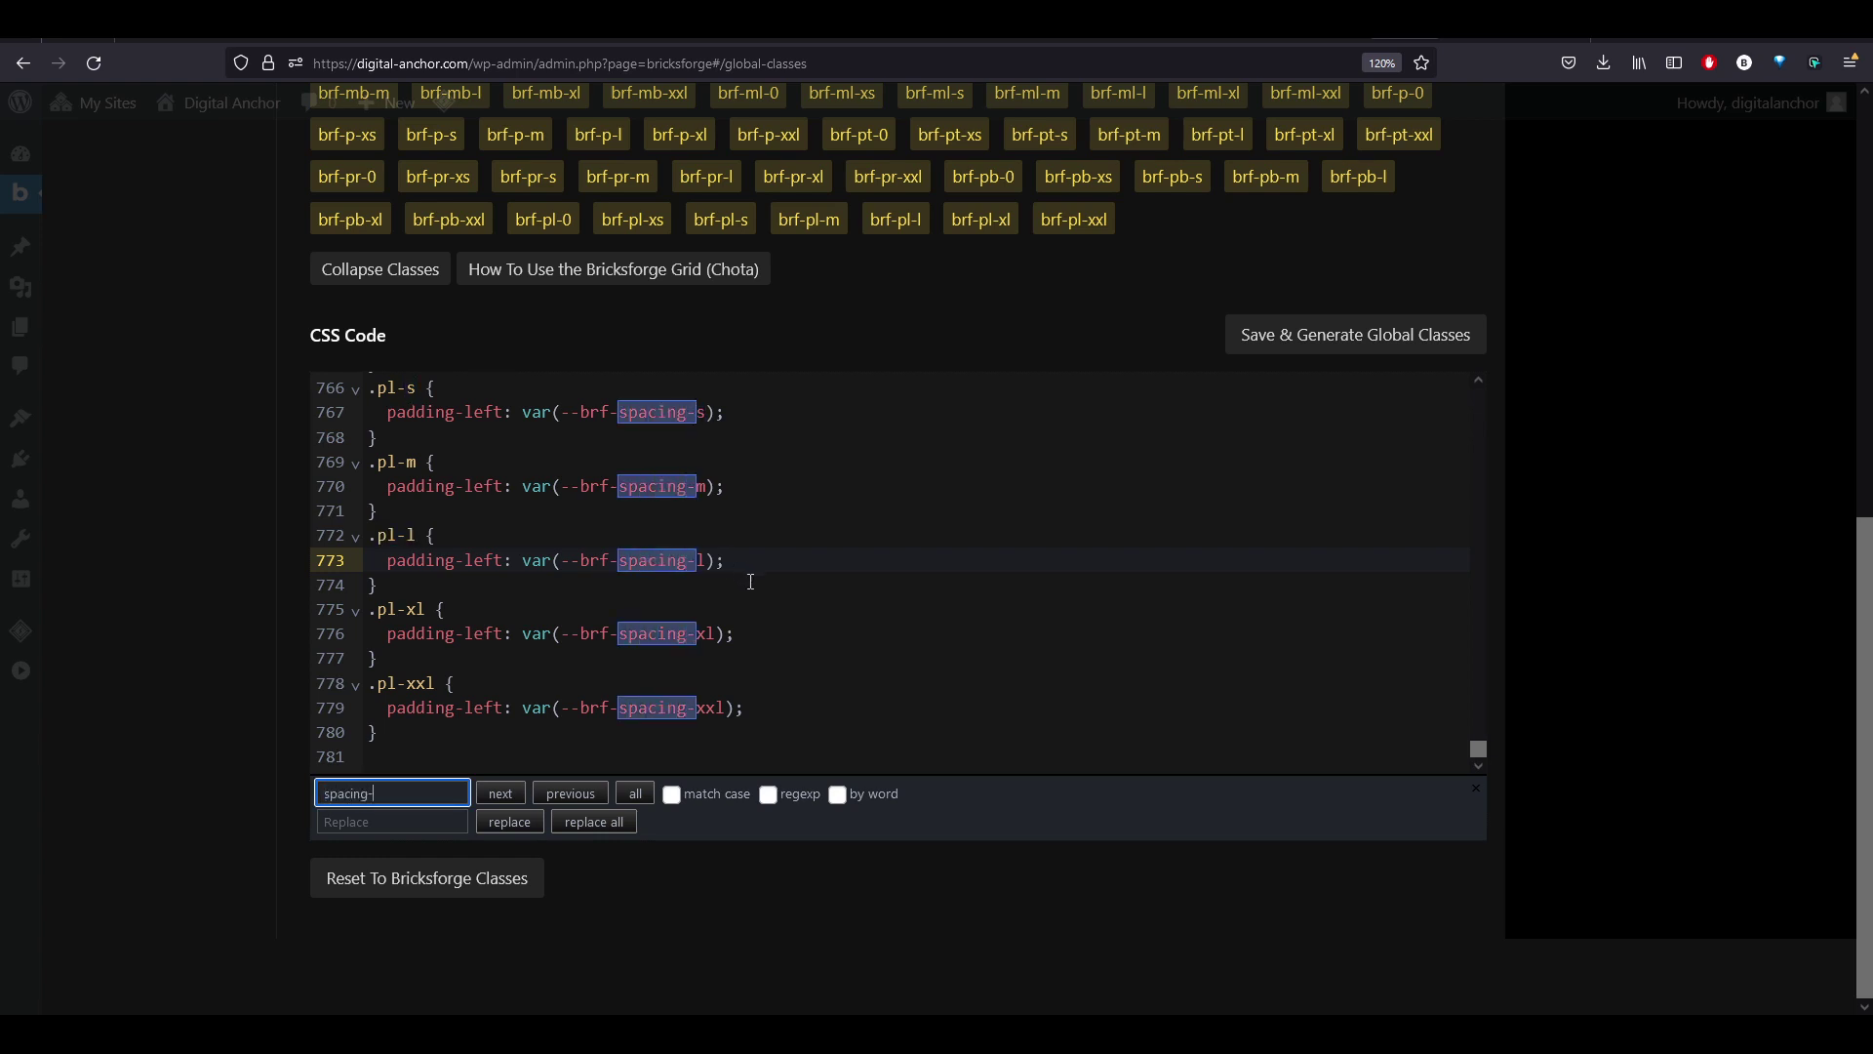
{"action": "left_click", "coordinate": [514, 795]}
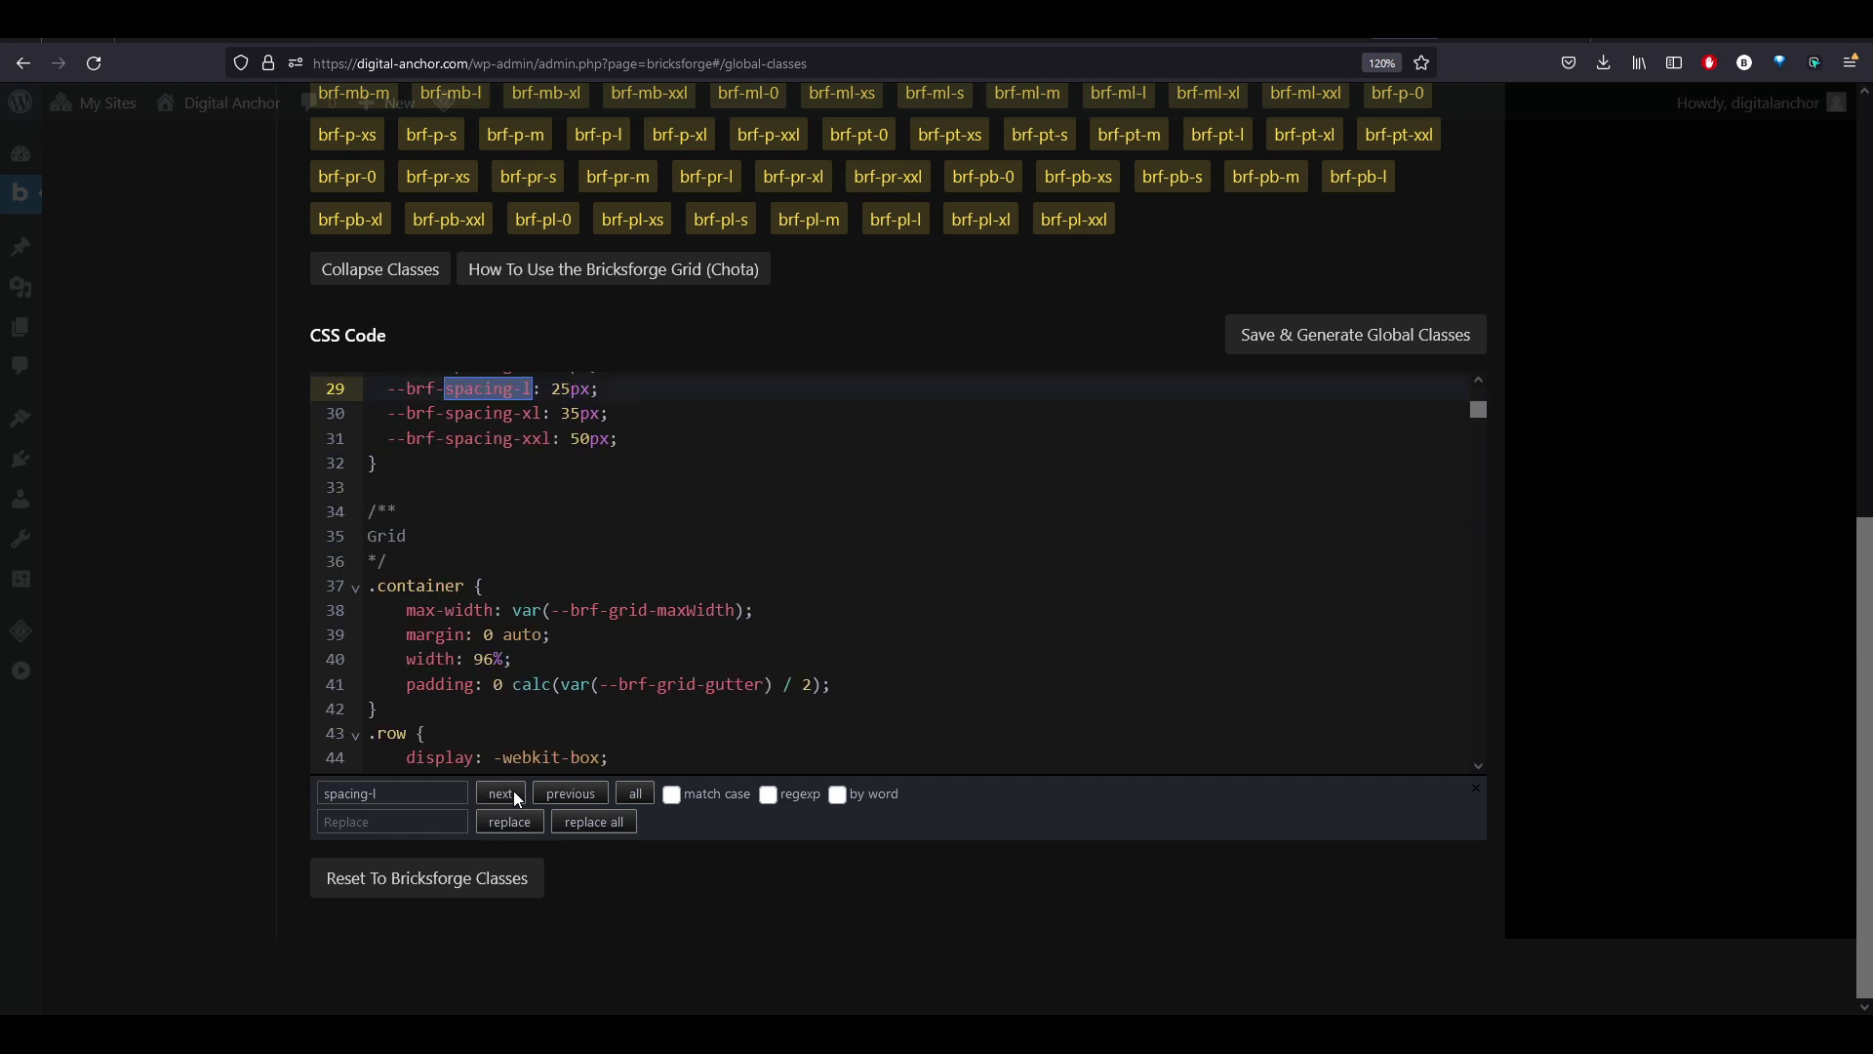
{"action": "scroll", "coordinate": [477, 561], "scroll_direction": "up", "scroll_amount": 3}
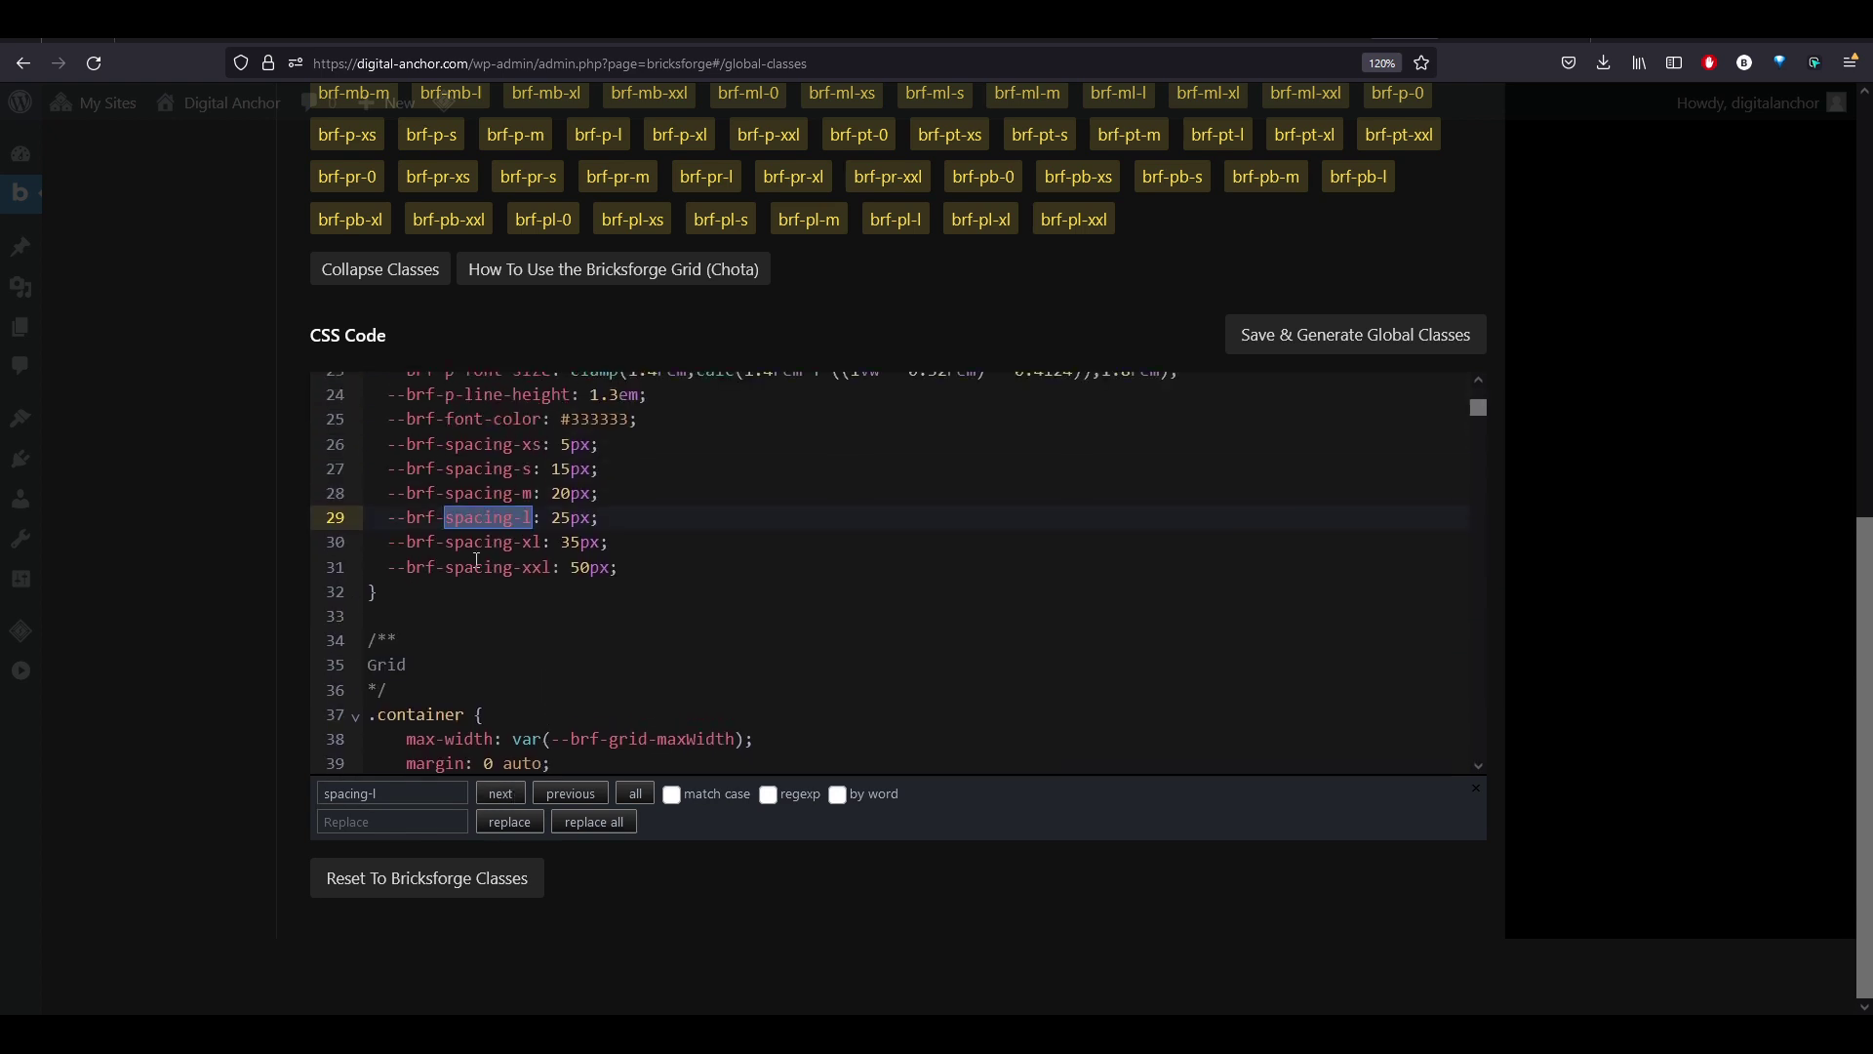
{"action": "left_click", "coordinate": [589, 522]}
{"action": "scroll", "coordinate": [648, 548], "scroll_direction": "up", "scroll_amount": 12}
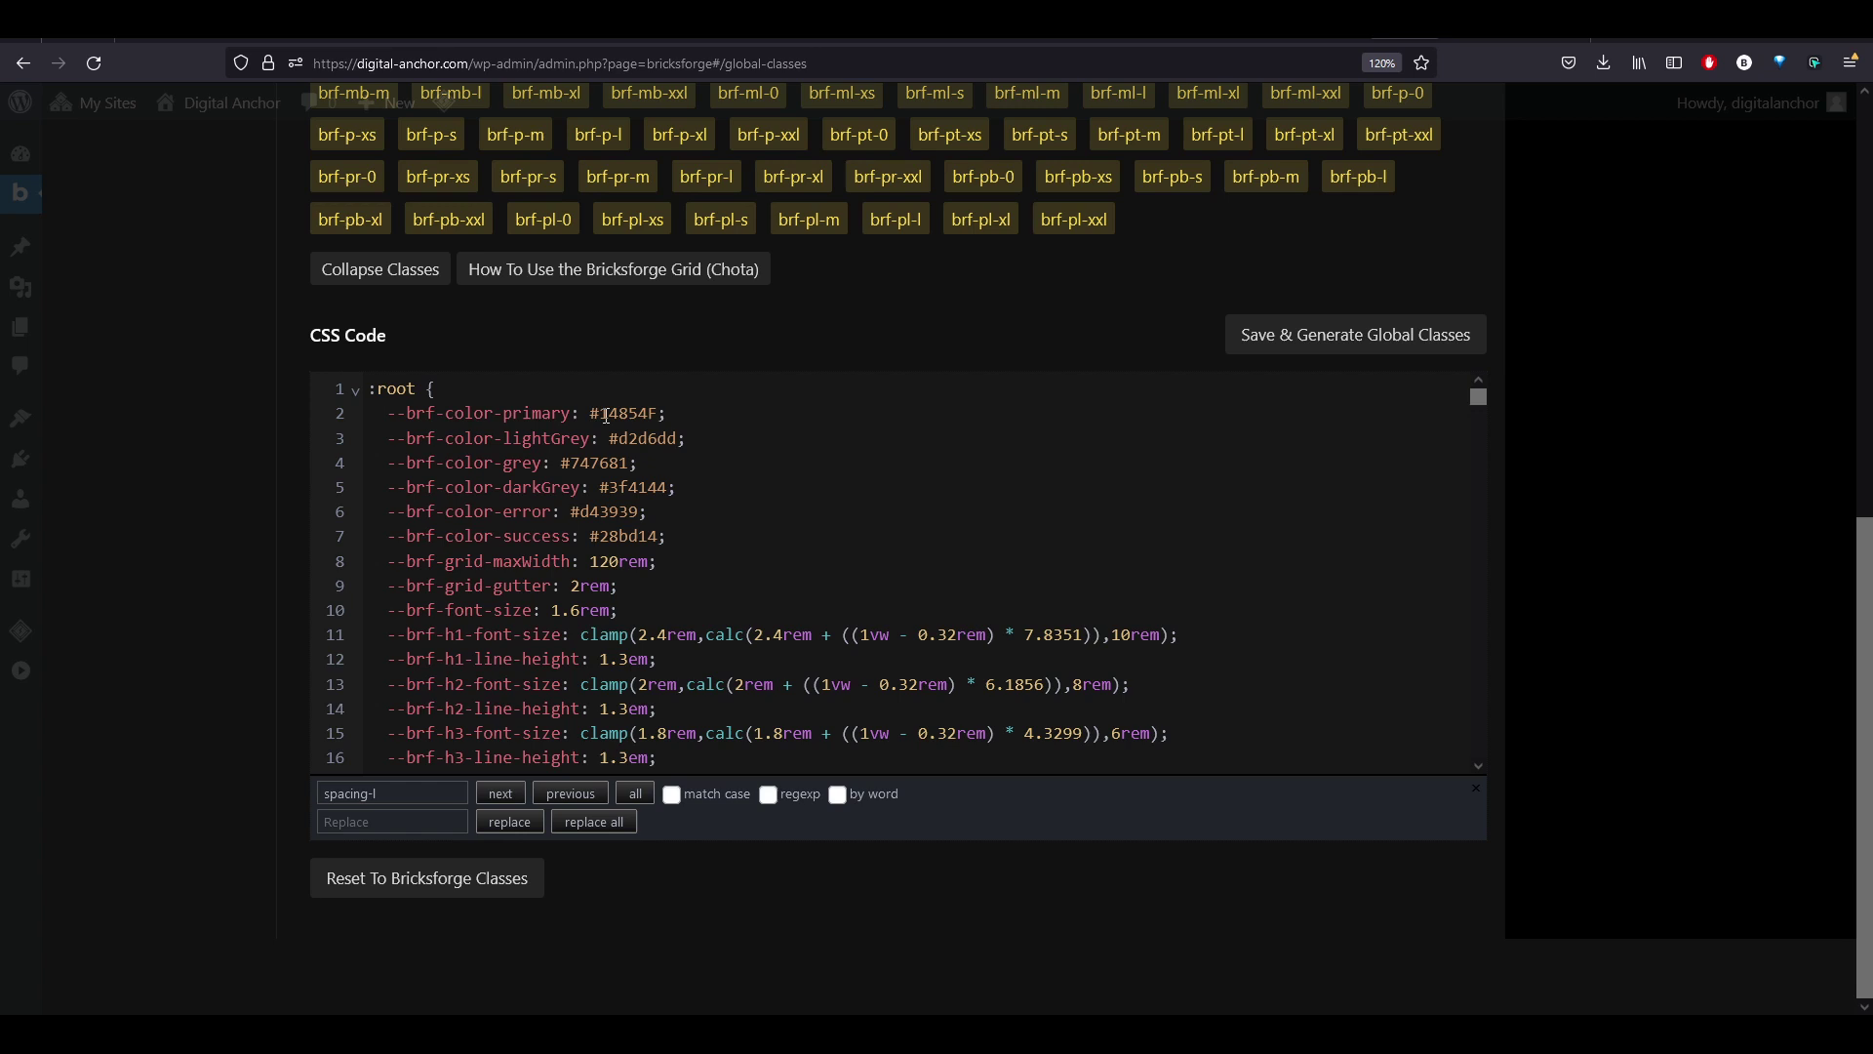
Highlight the primary colour 14854F and the h1 font-size clamp values on line 11.
{"action": "left_click_drag", "start_coordinate": [606, 415], "coordinate": [663, 415]}
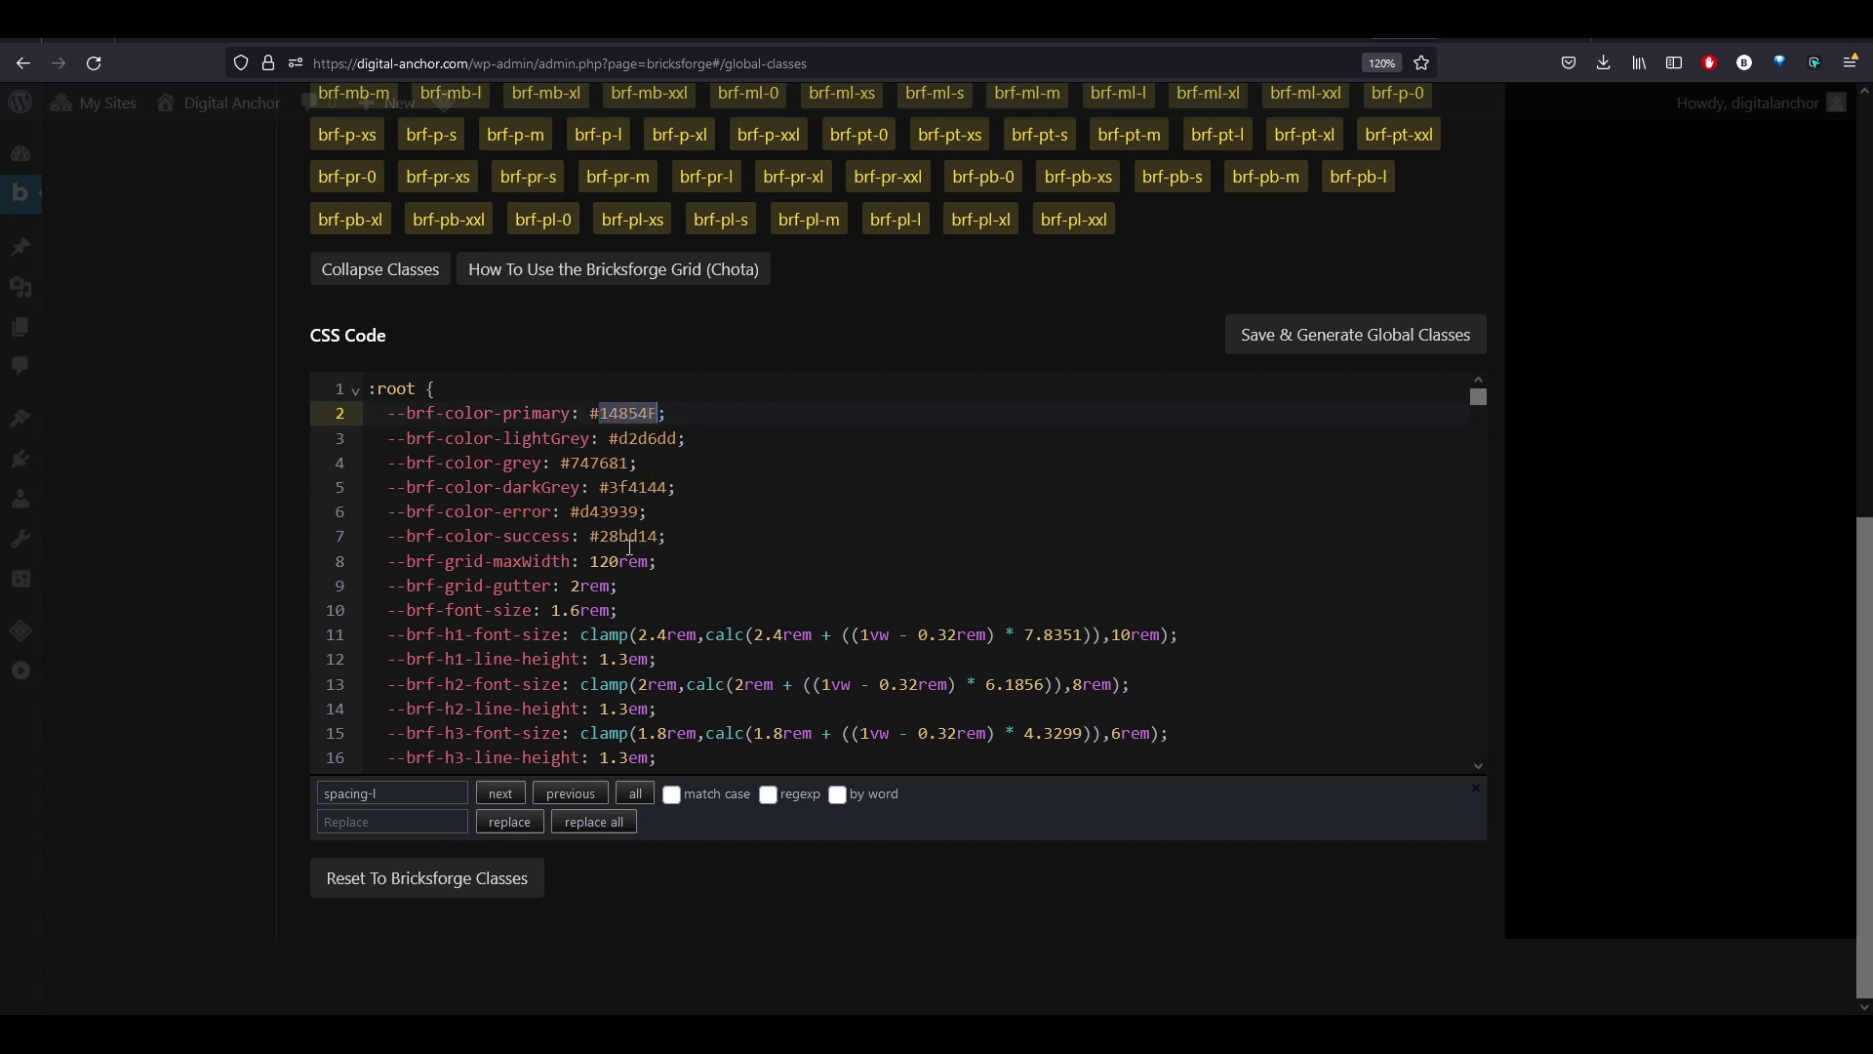
{"action": "scroll", "coordinate": [713, 630], "scroll_direction": "down", "scroll_amount": 2}
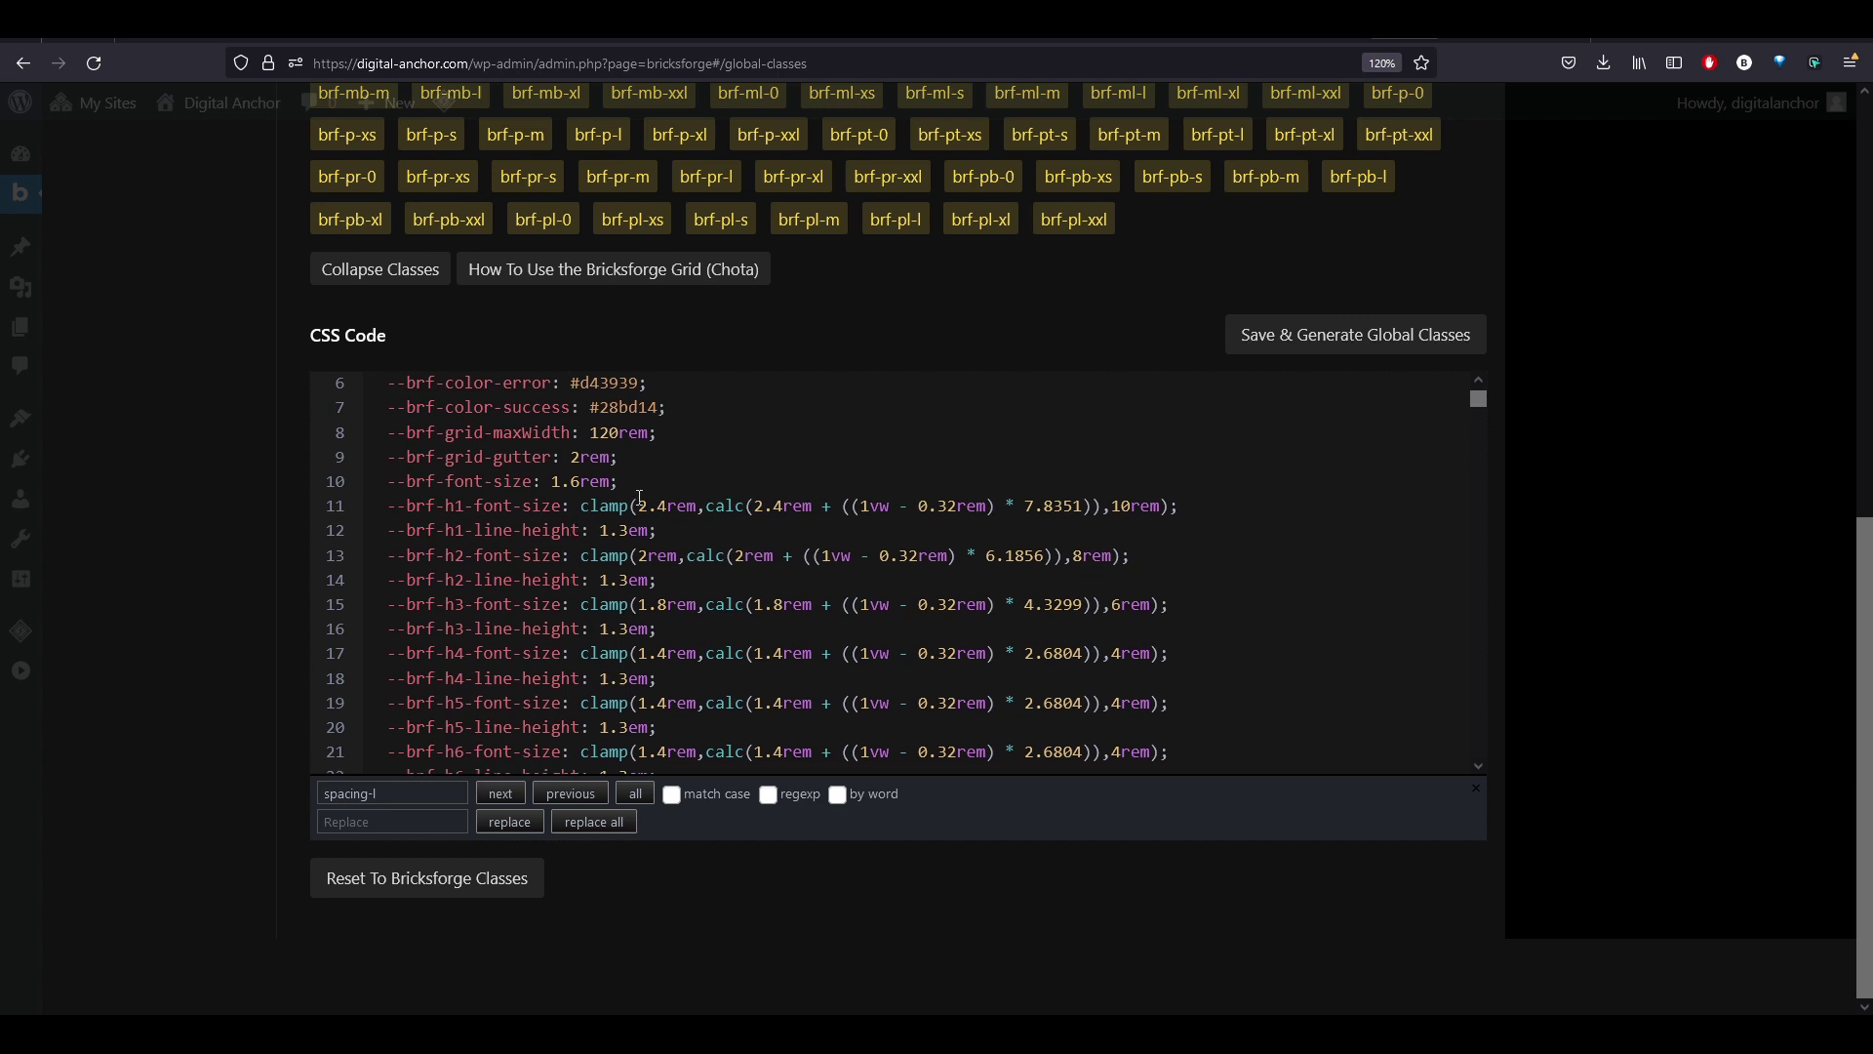
{"action": "left_click_drag", "start_coordinate": [447, 507], "coordinate": [644, 506]}
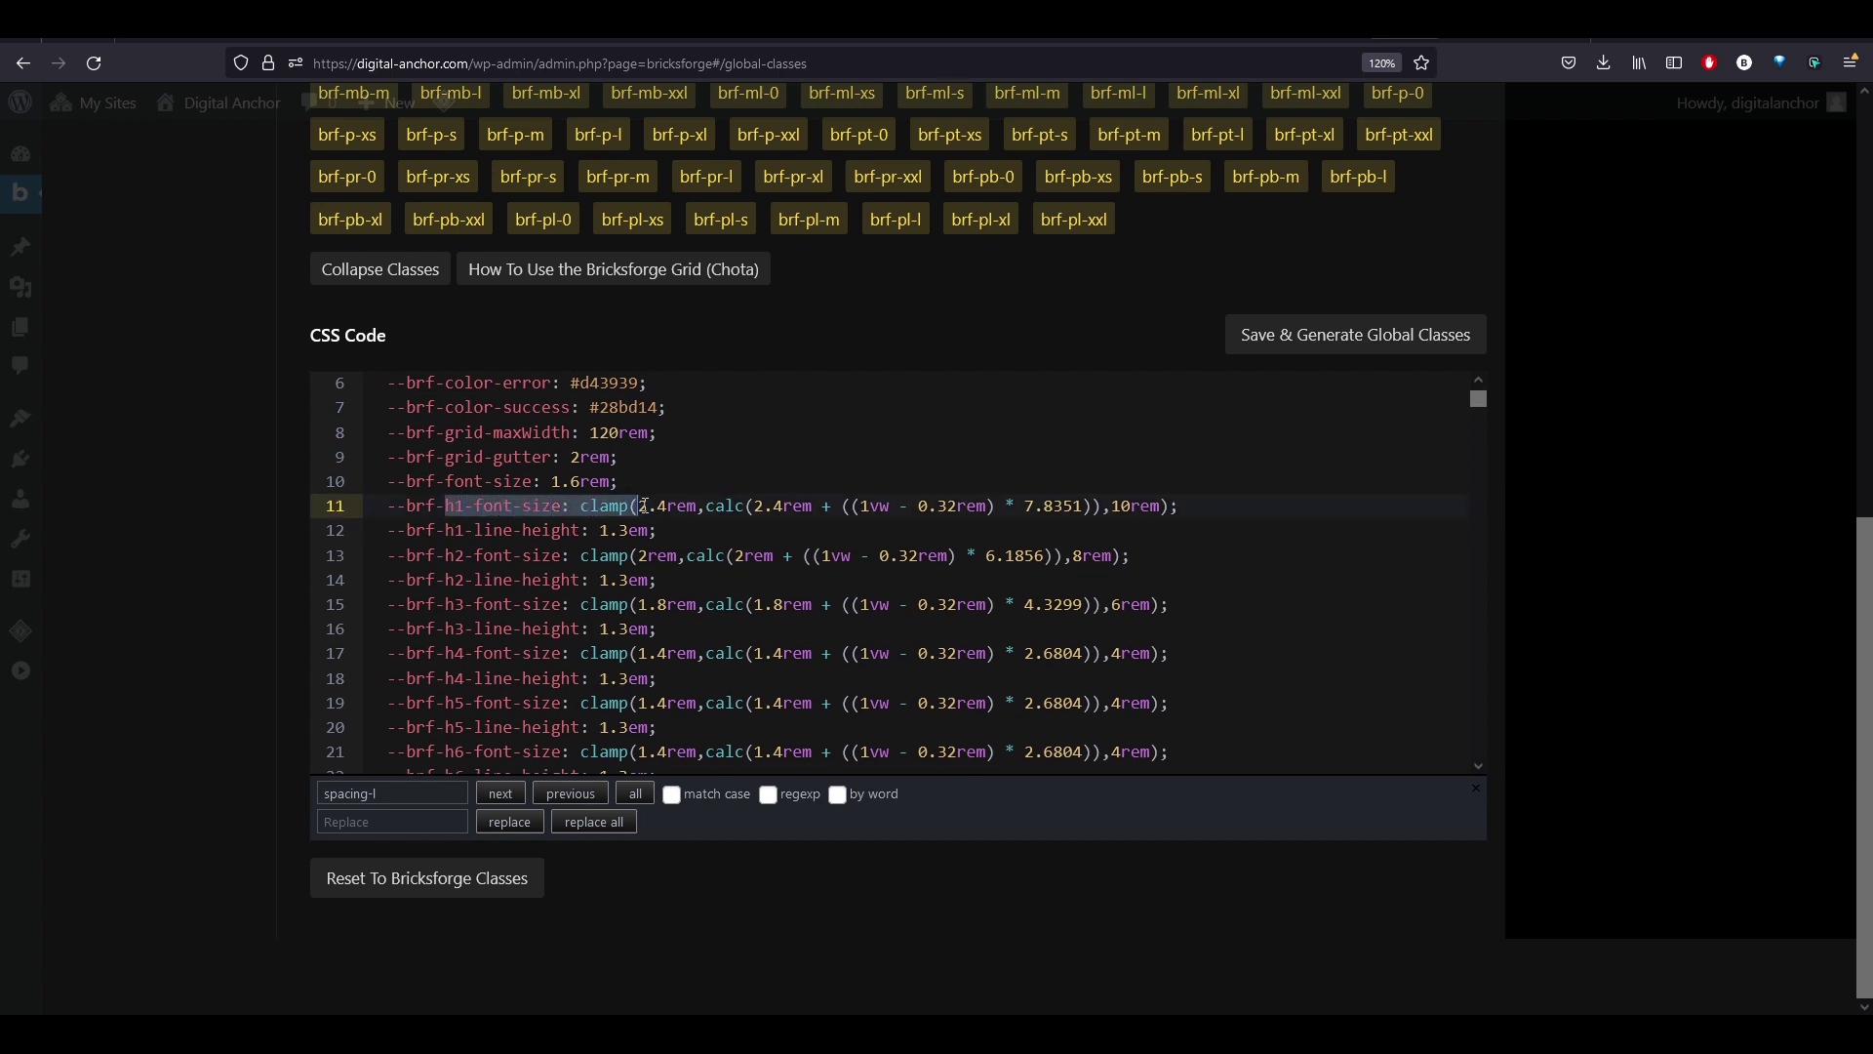
{"action": "left_click", "coordinate": [502, 505]}
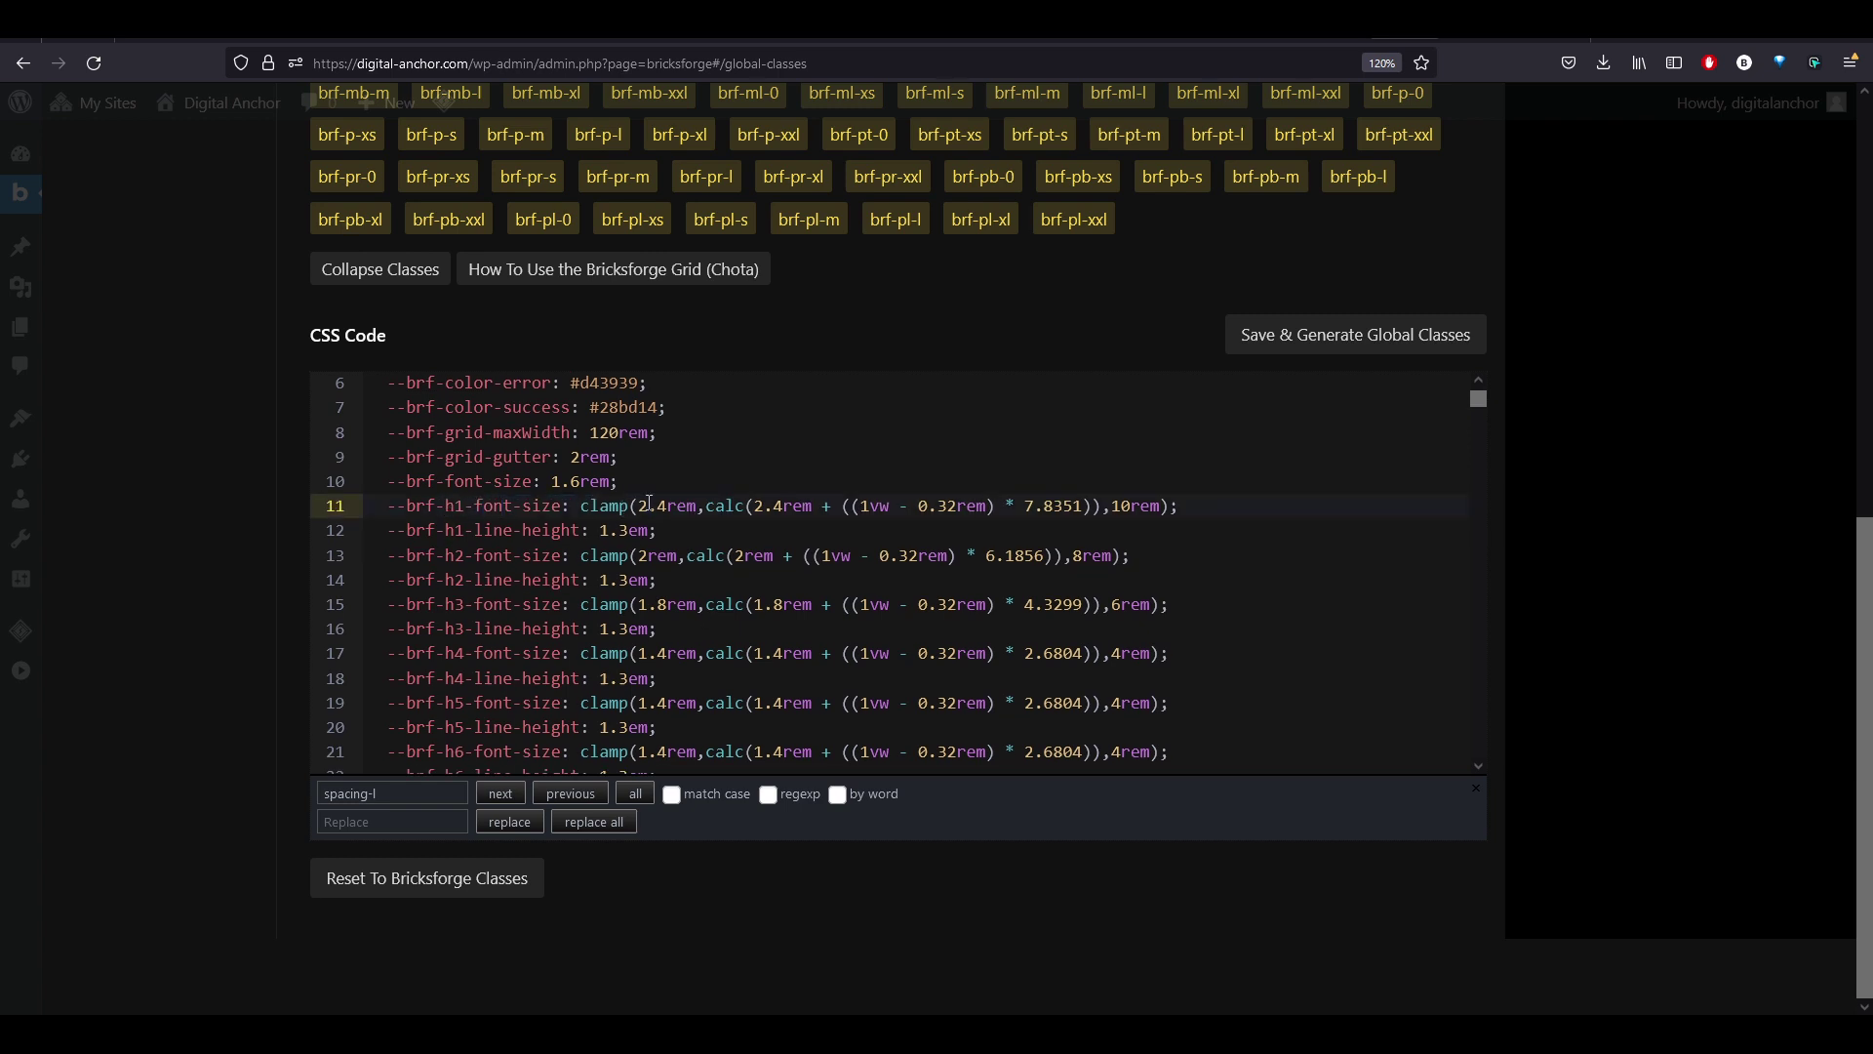
{"action": "left_click_drag", "start_coordinate": [640, 505], "coordinate": [1210, 508]}
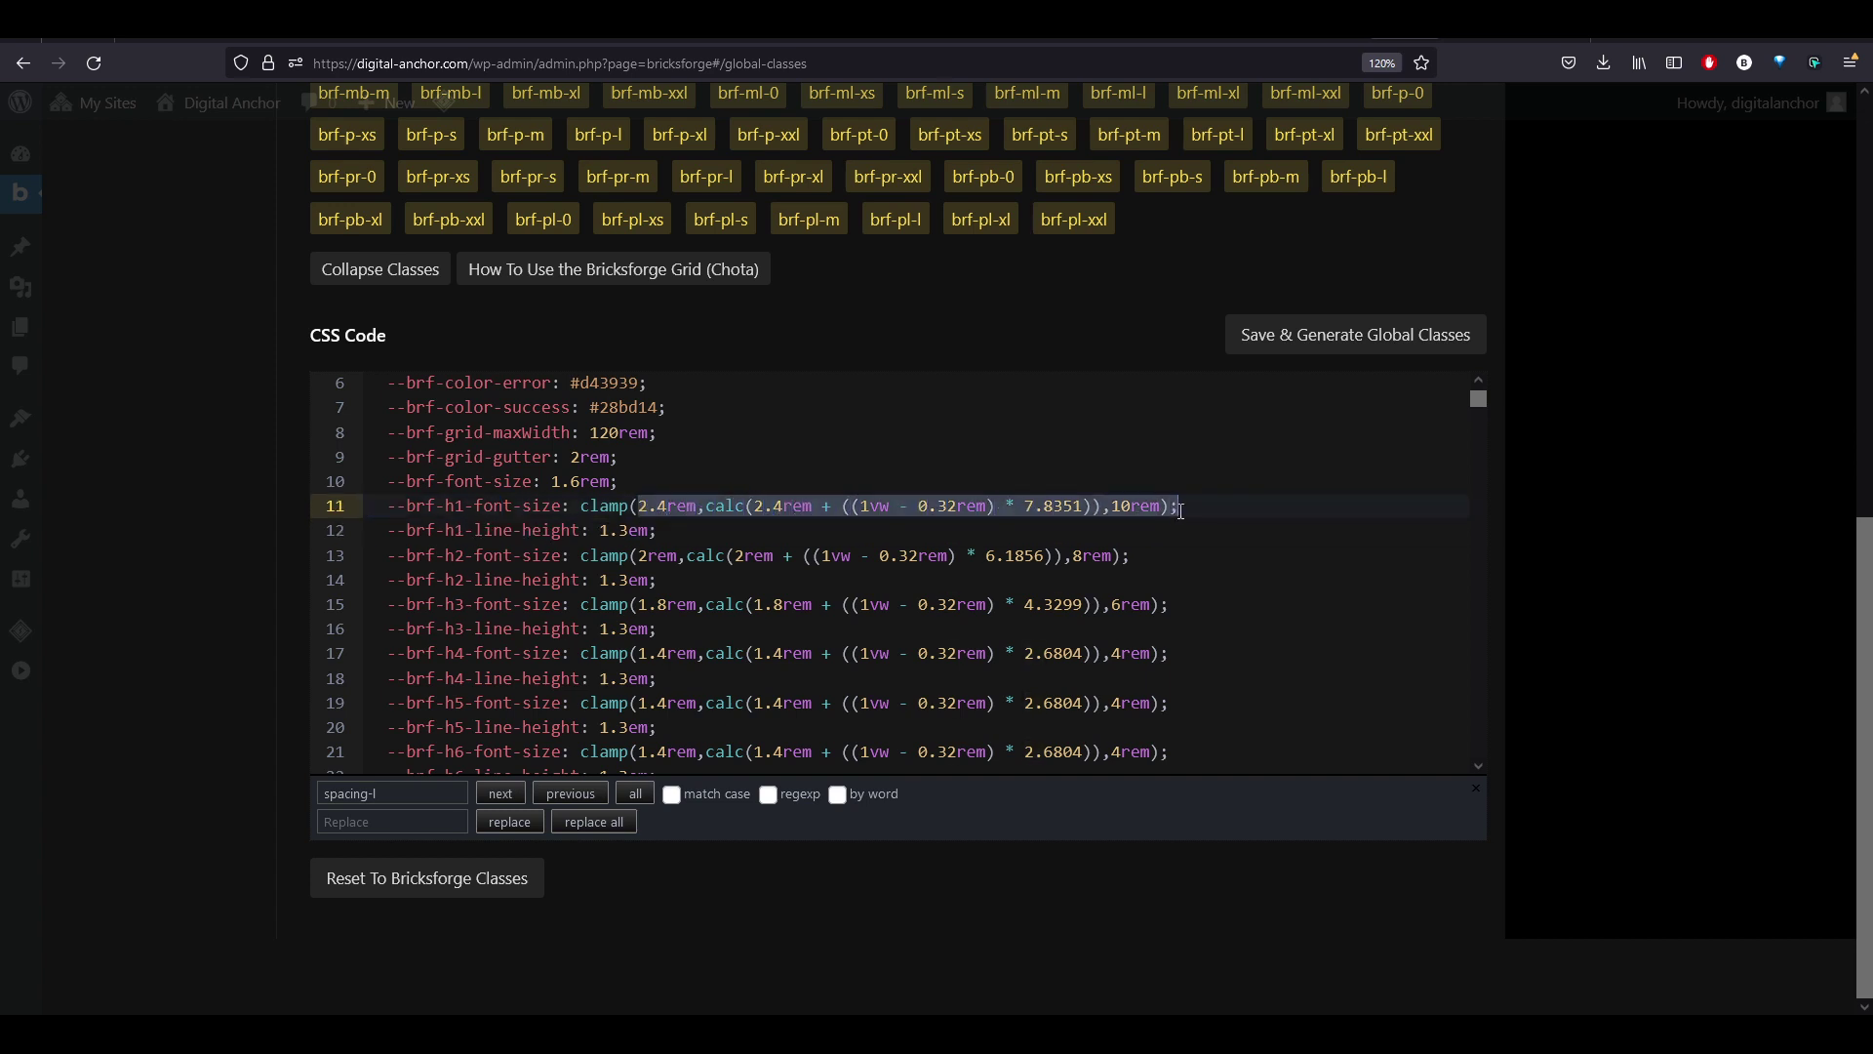
{"action": "left_click", "coordinate": [1217, 508]}
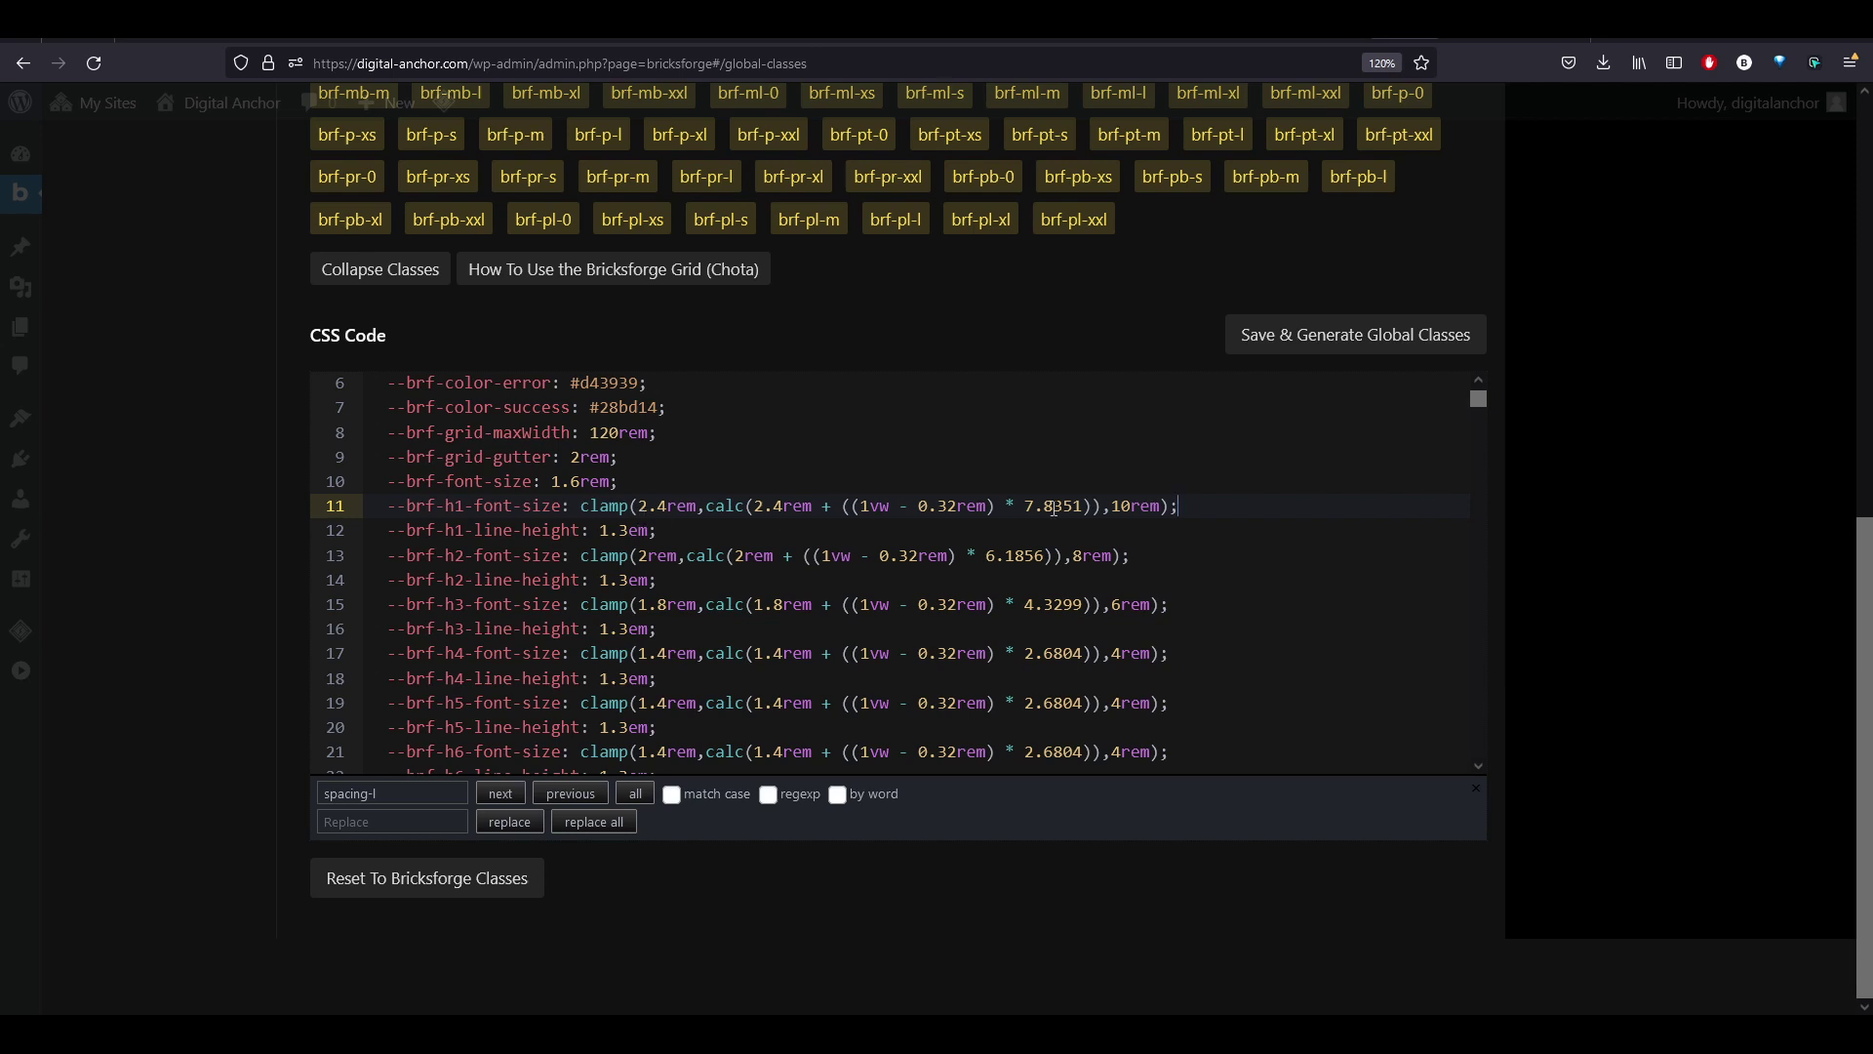
Scroll the CSS editor down to the .col-1 and .col-2 grid rules.
{"action": "scroll", "coordinate": [1130, 524], "scroll_direction": "up", "scroll_amount": 2}
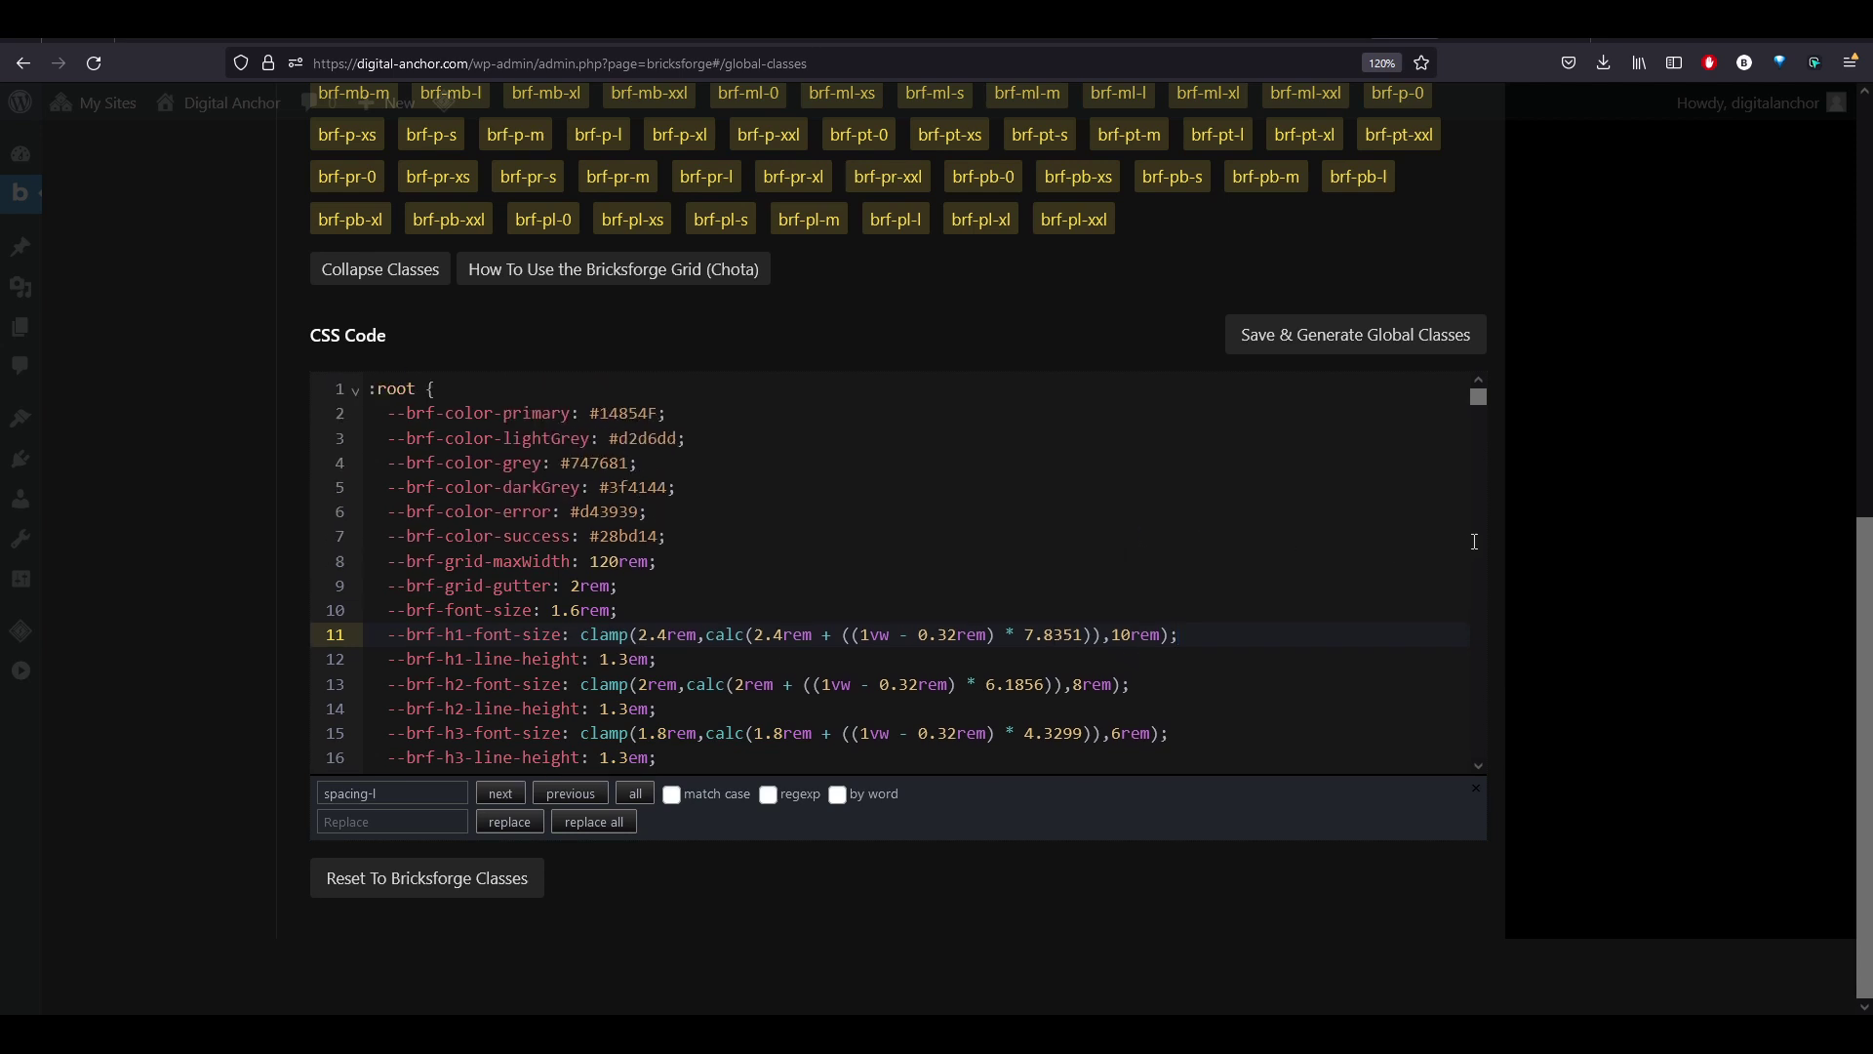
{"action": "scroll", "coordinate": [610, 579], "scroll_direction": "up", "scroll_amount": 2}
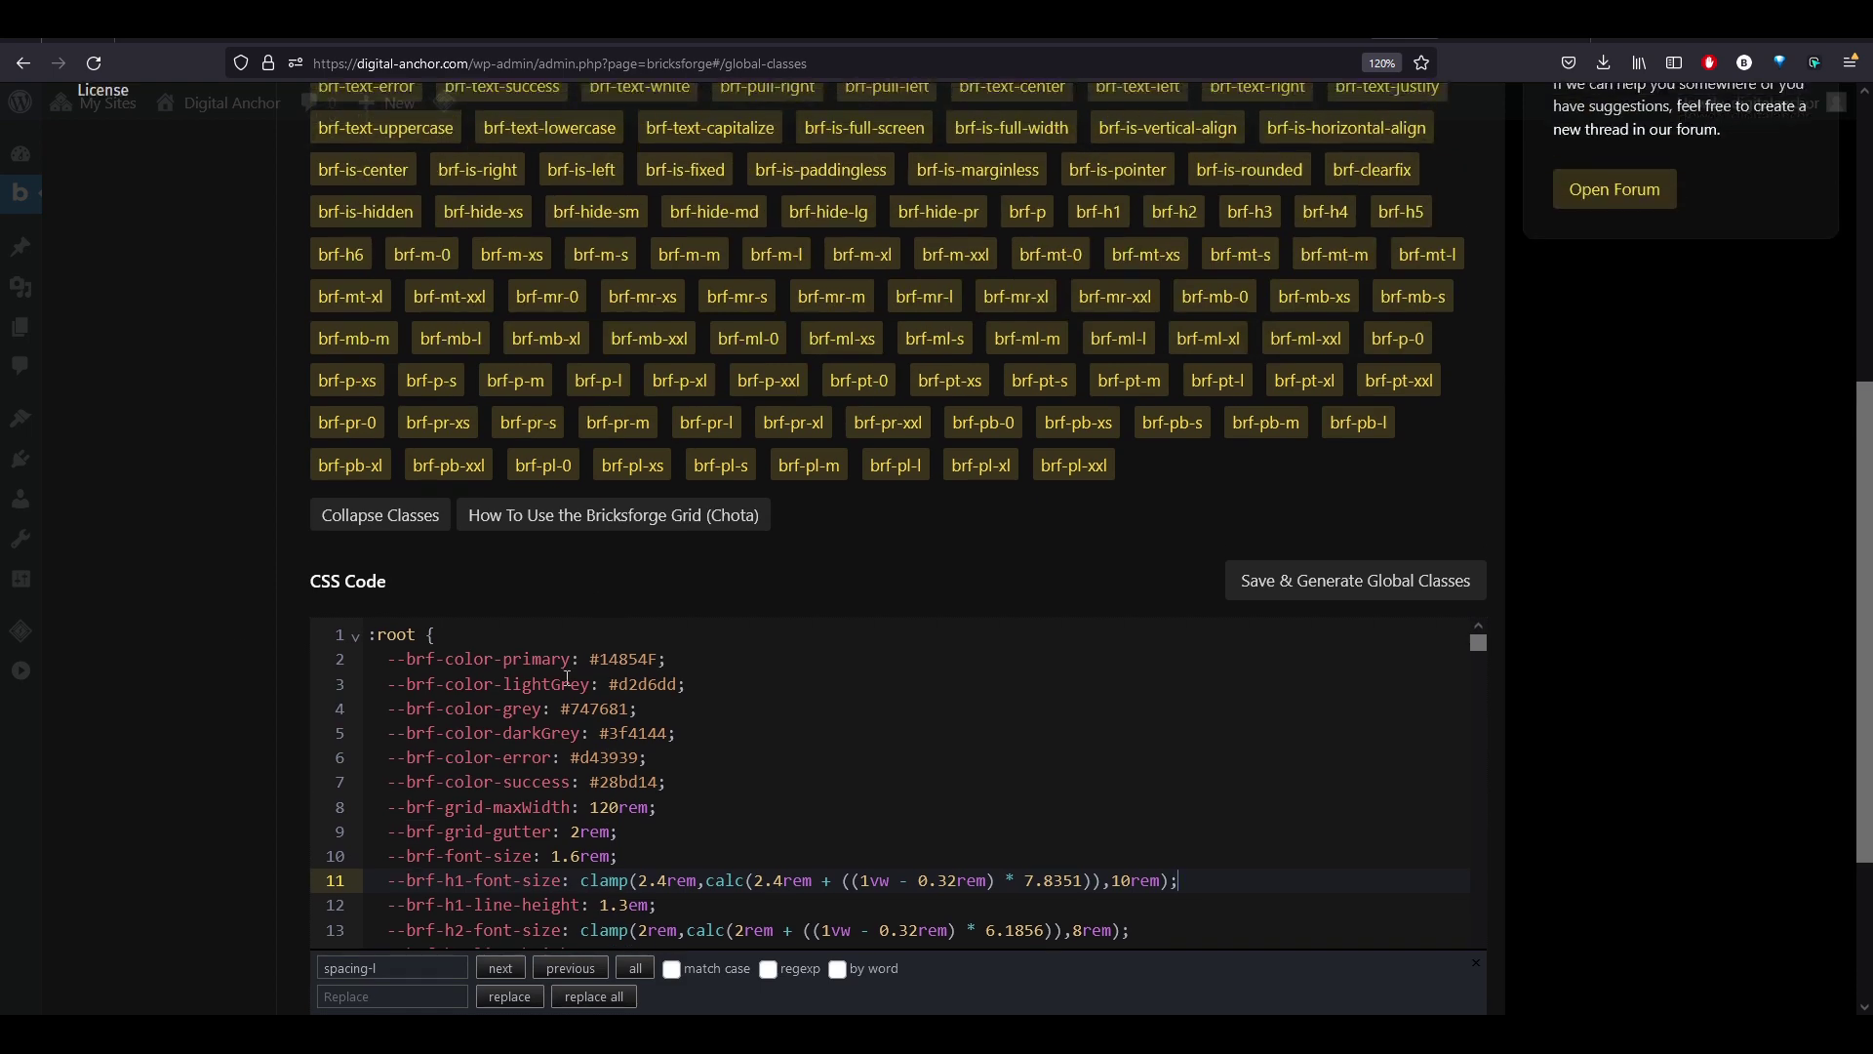
{"action": "scroll", "coordinate": [590, 722], "scroll_direction": "down", "scroll_amount": 4}
{"action": "scroll", "coordinate": [591, 722], "scroll_direction": "up", "scroll_amount": 4}
{"action": "scroll", "coordinate": [242, 687], "scroll_direction": "down", "scroll_amount": 1}
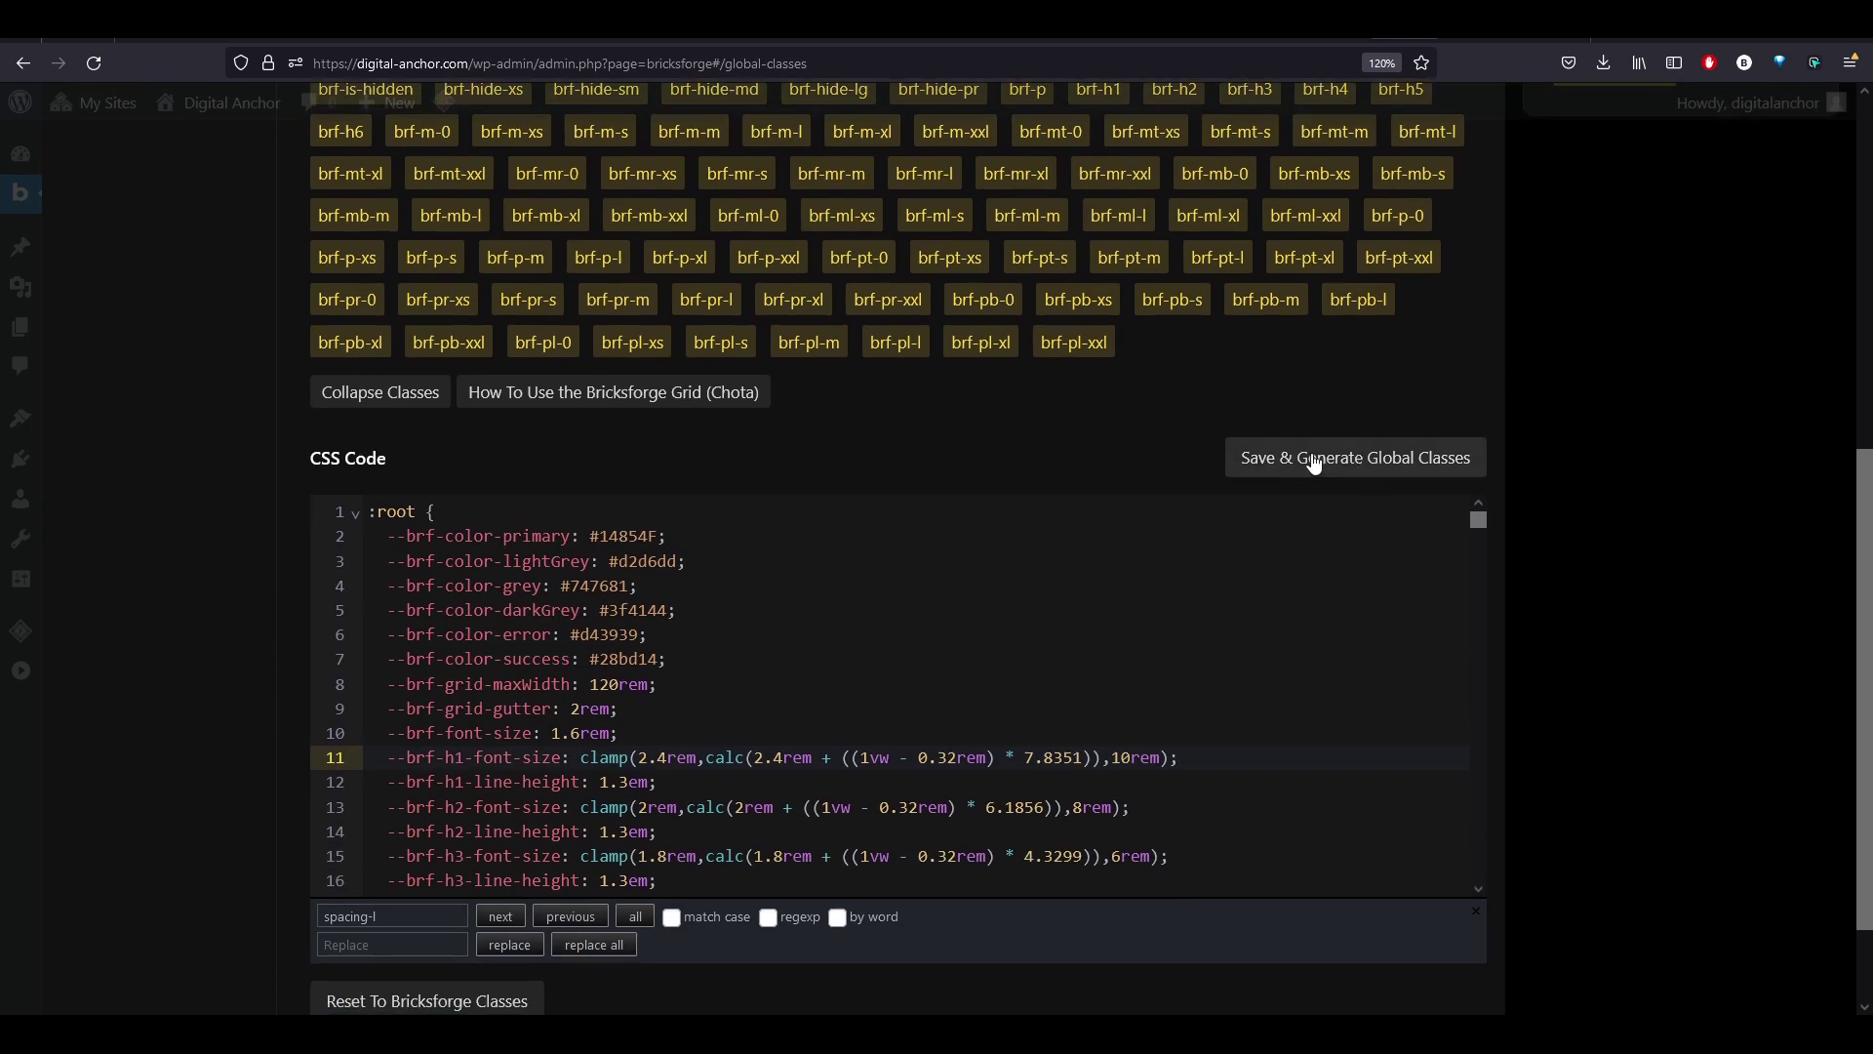
{"action": "scroll", "coordinate": [1308, 460], "scroll_direction": "up", "scroll_amount": 3}
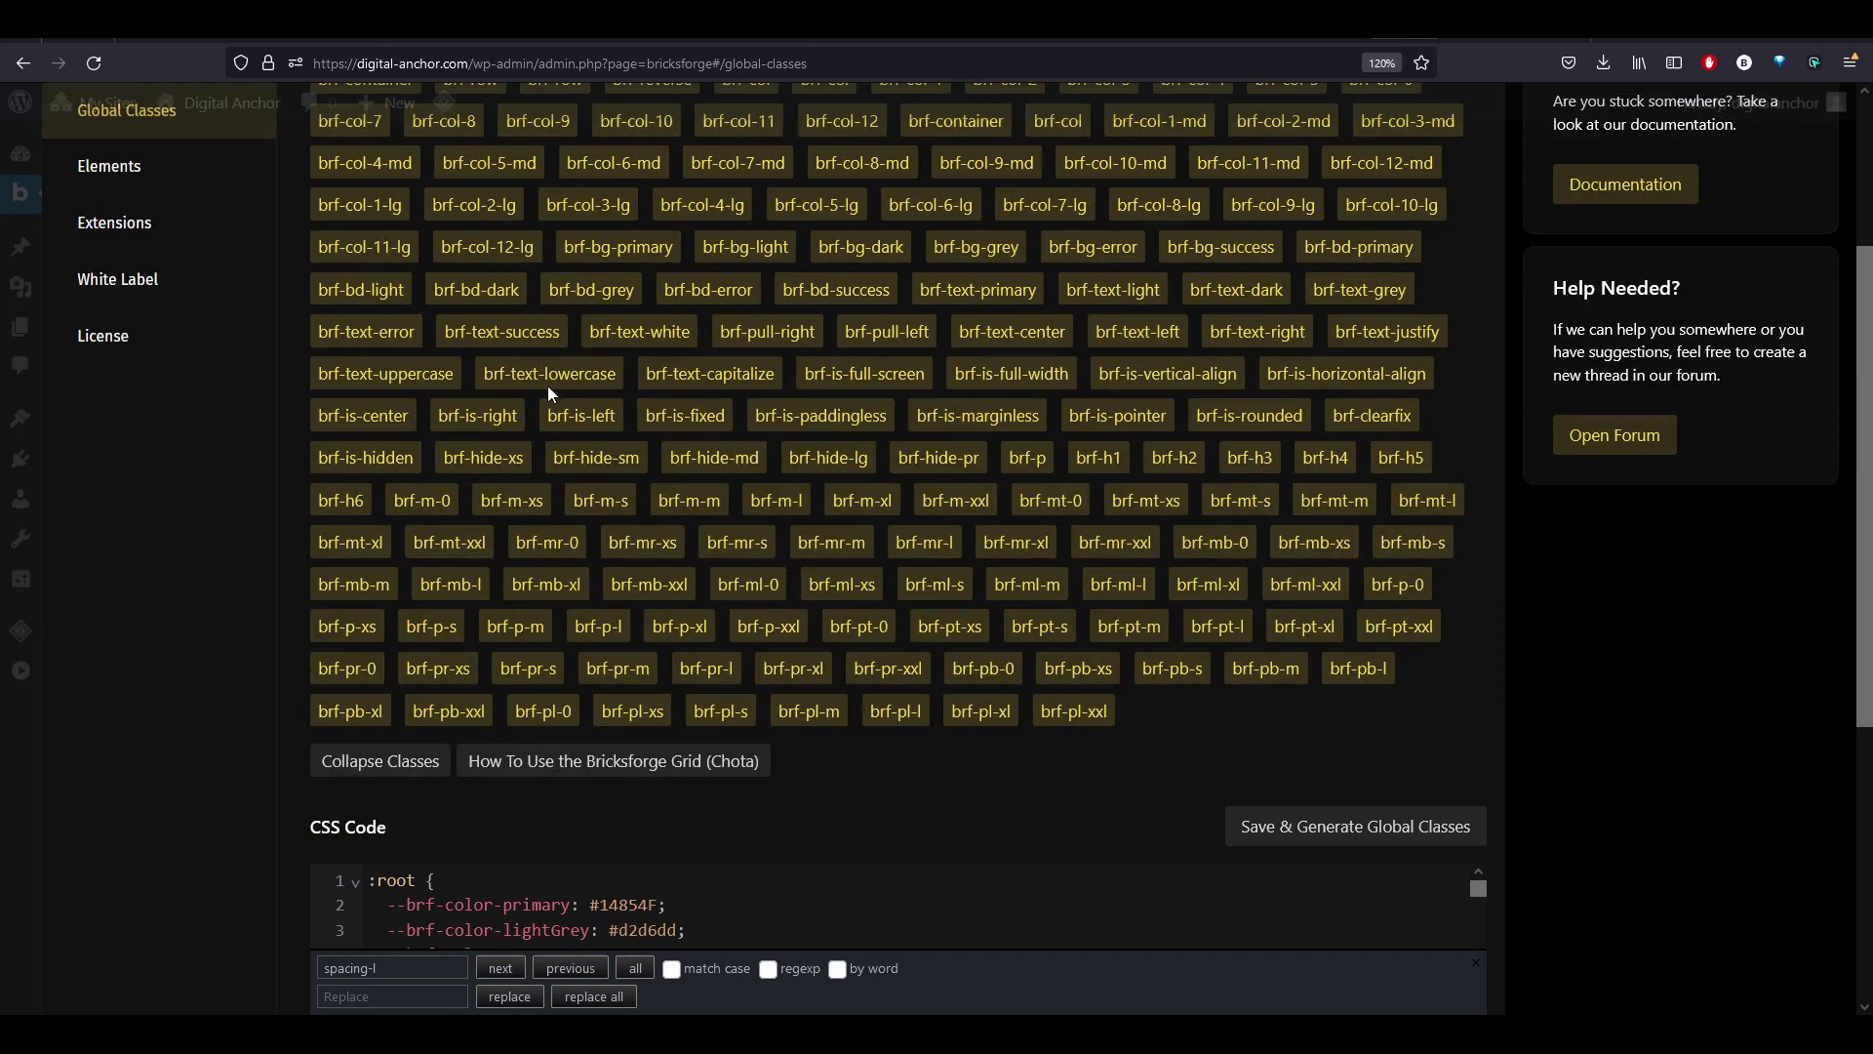
{"action": "scroll", "coordinate": [547, 384], "scroll_direction": "down", "scroll_amount": 3}
{"action": "scroll", "coordinate": [608, 621], "scroll_direction": "down", "scroll_amount": 4}
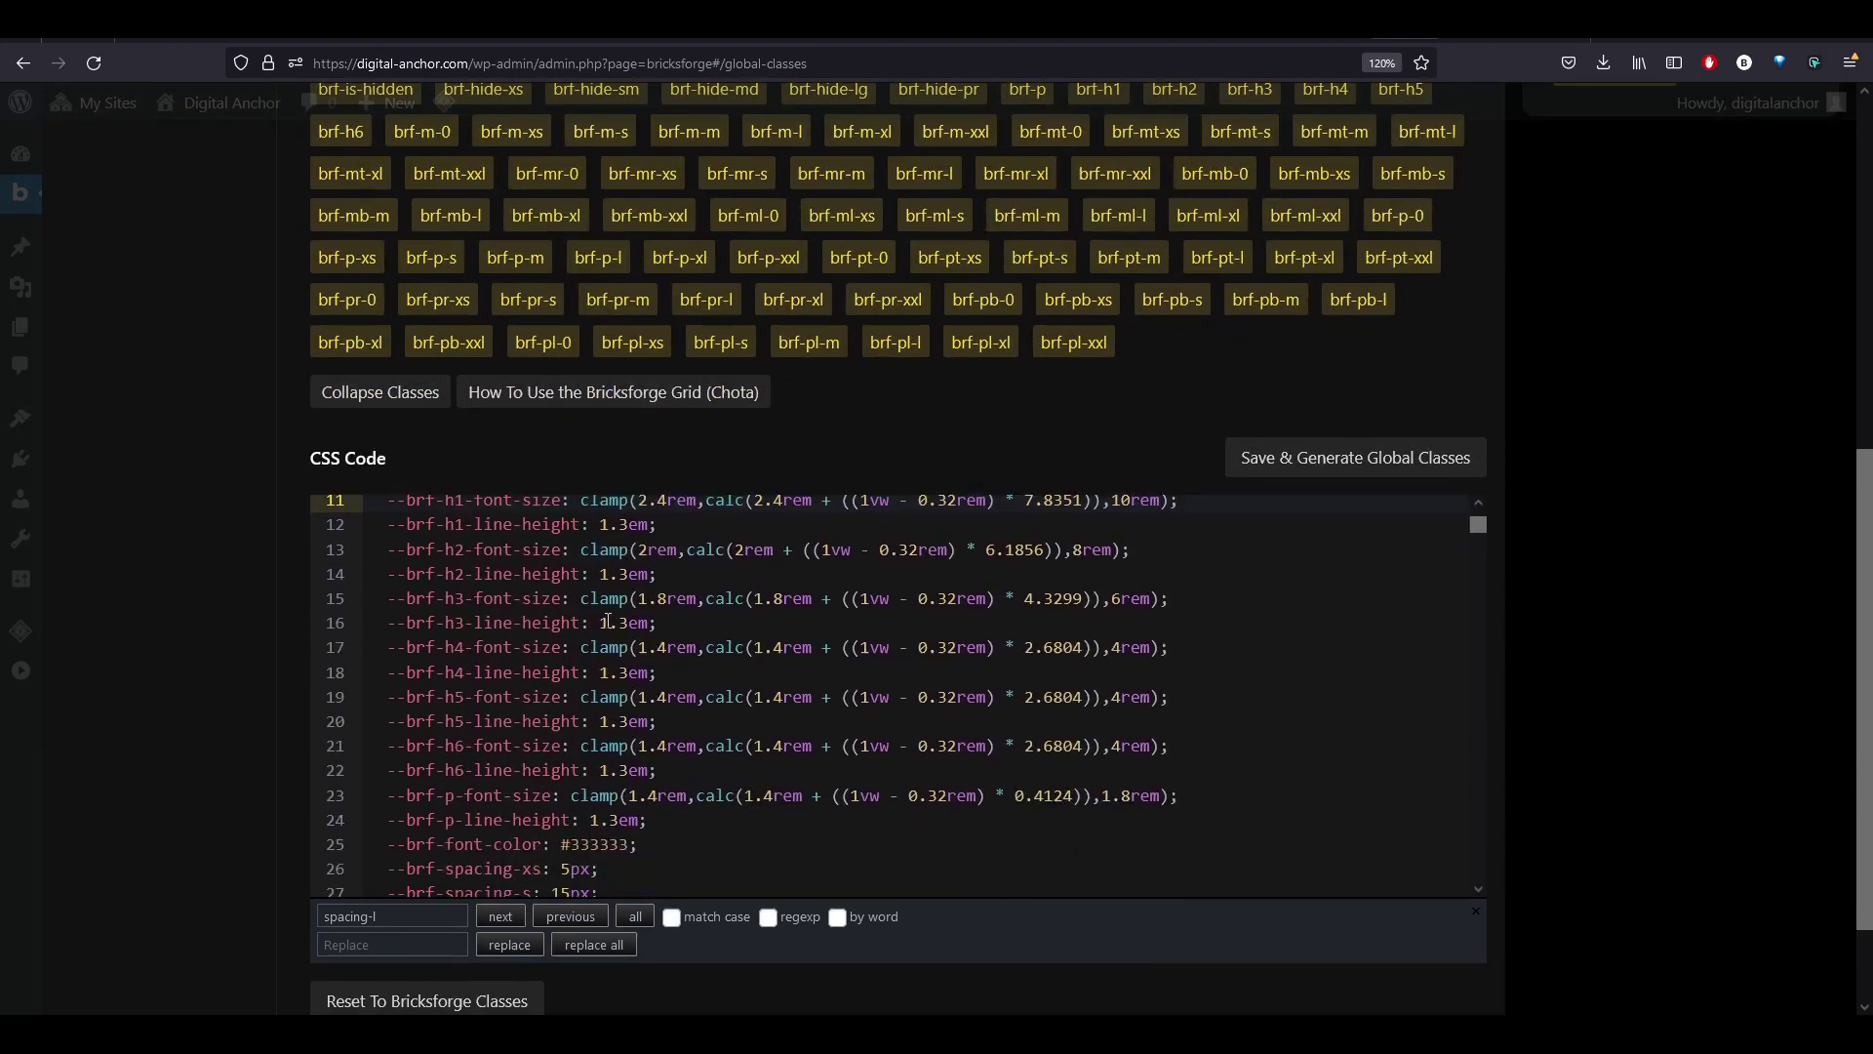
{"action": "scroll", "coordinate": [627, 624], "scroll_direction": "down", "scroll_amount": 6}
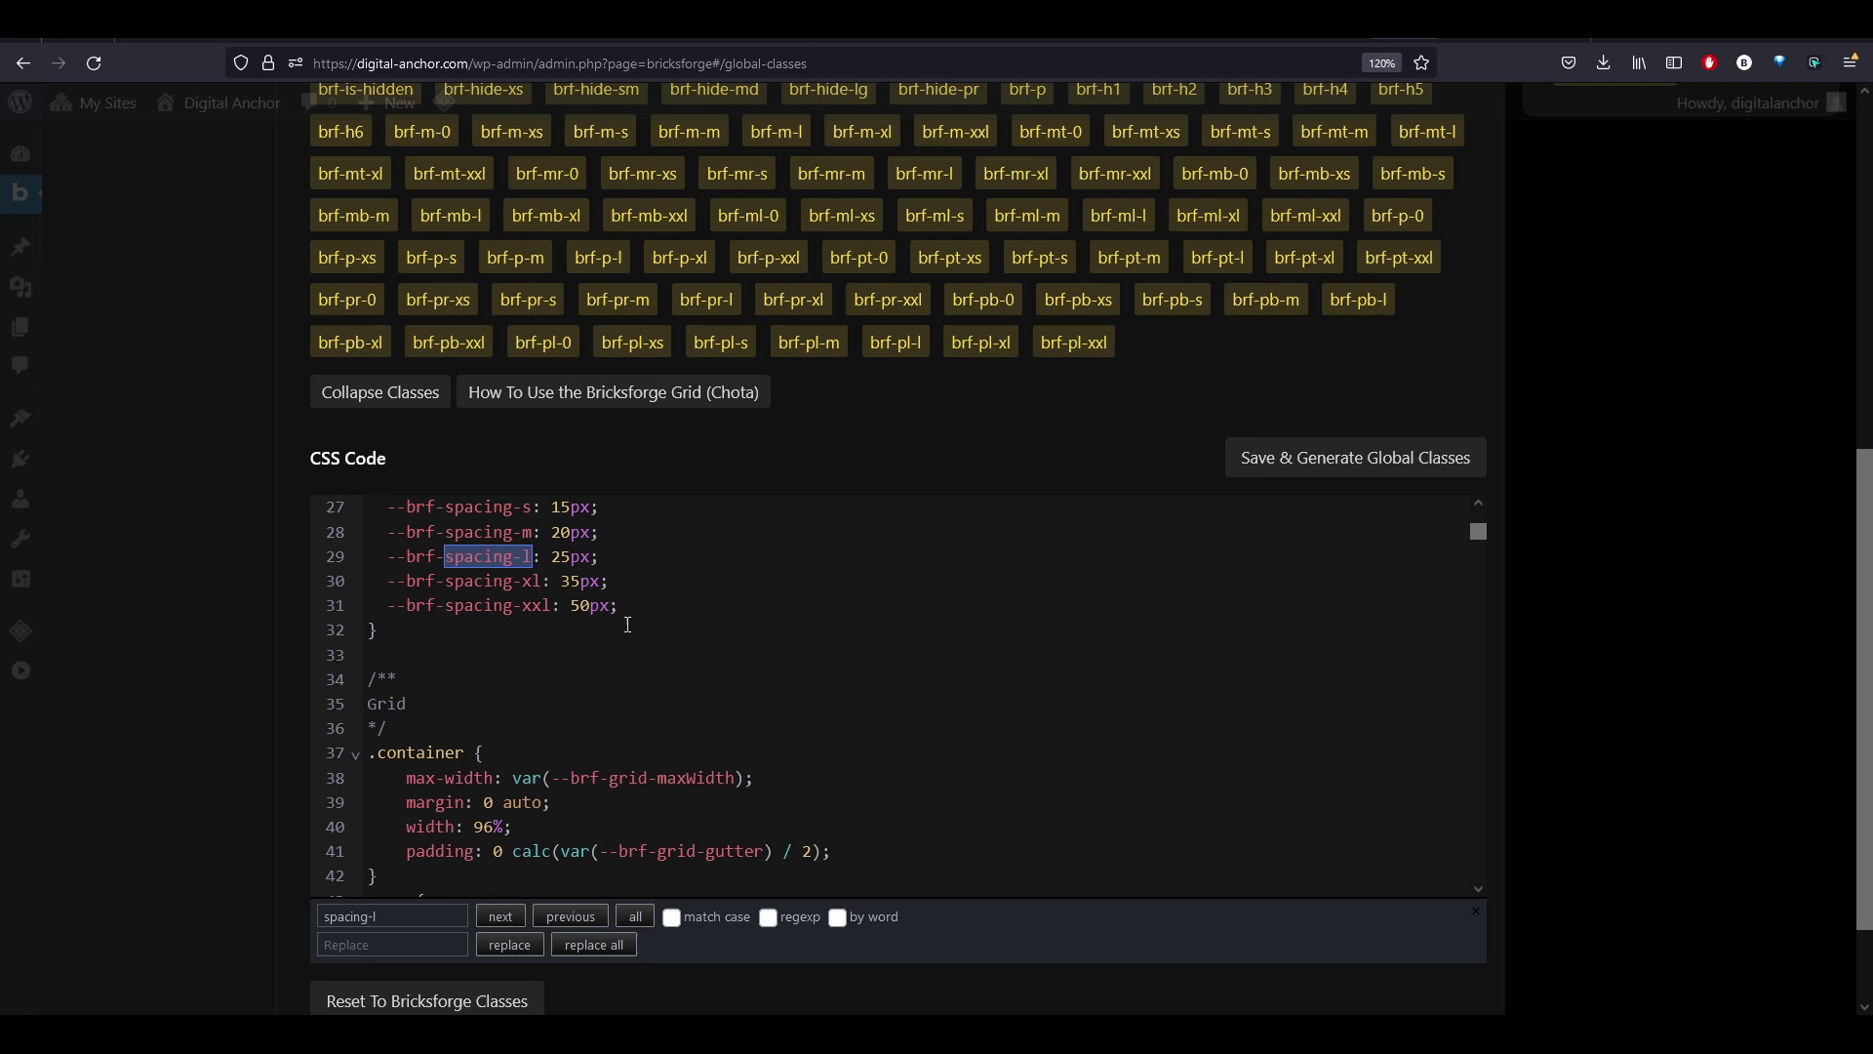
{"action": "scroll", "coordinate": [627, 624], "scroll_direction": "down", "scroll_amount": 4}
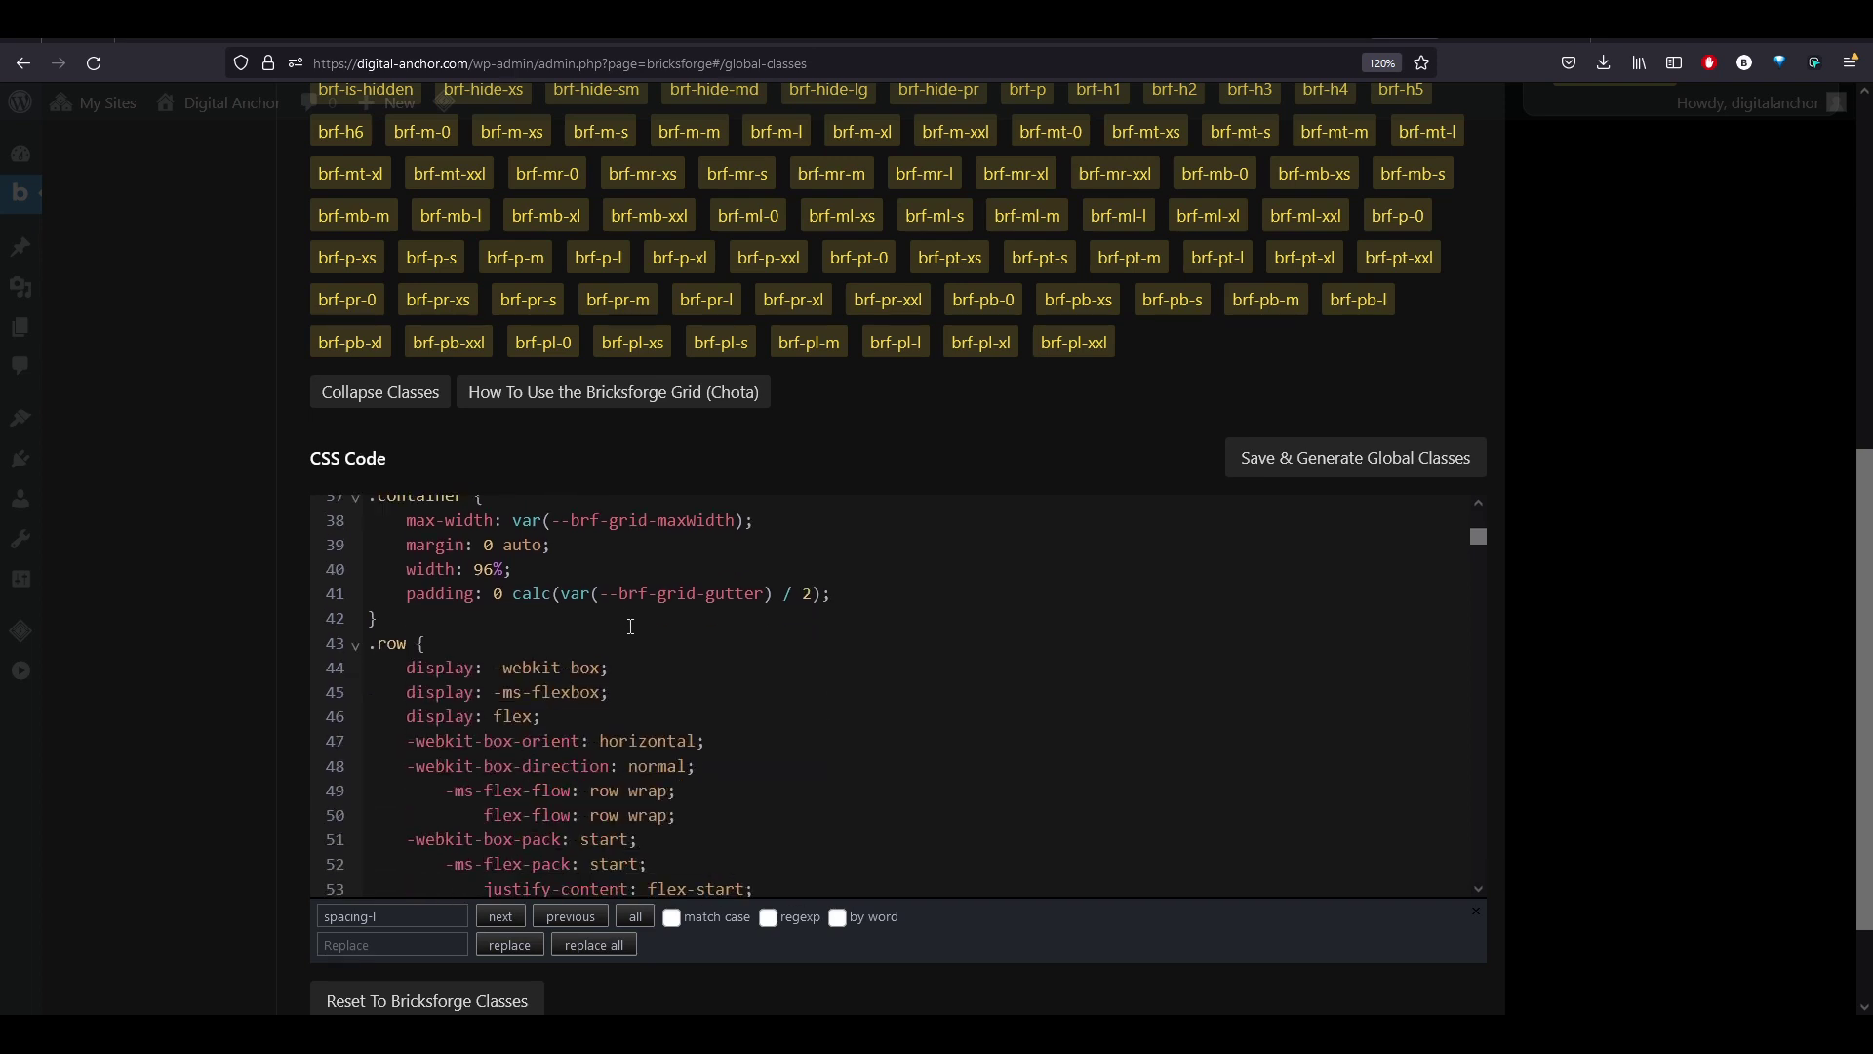
{"action": "scroll", "coordinate": [652, 635], "scroll_direction": "down", "scroll_amount": 10}
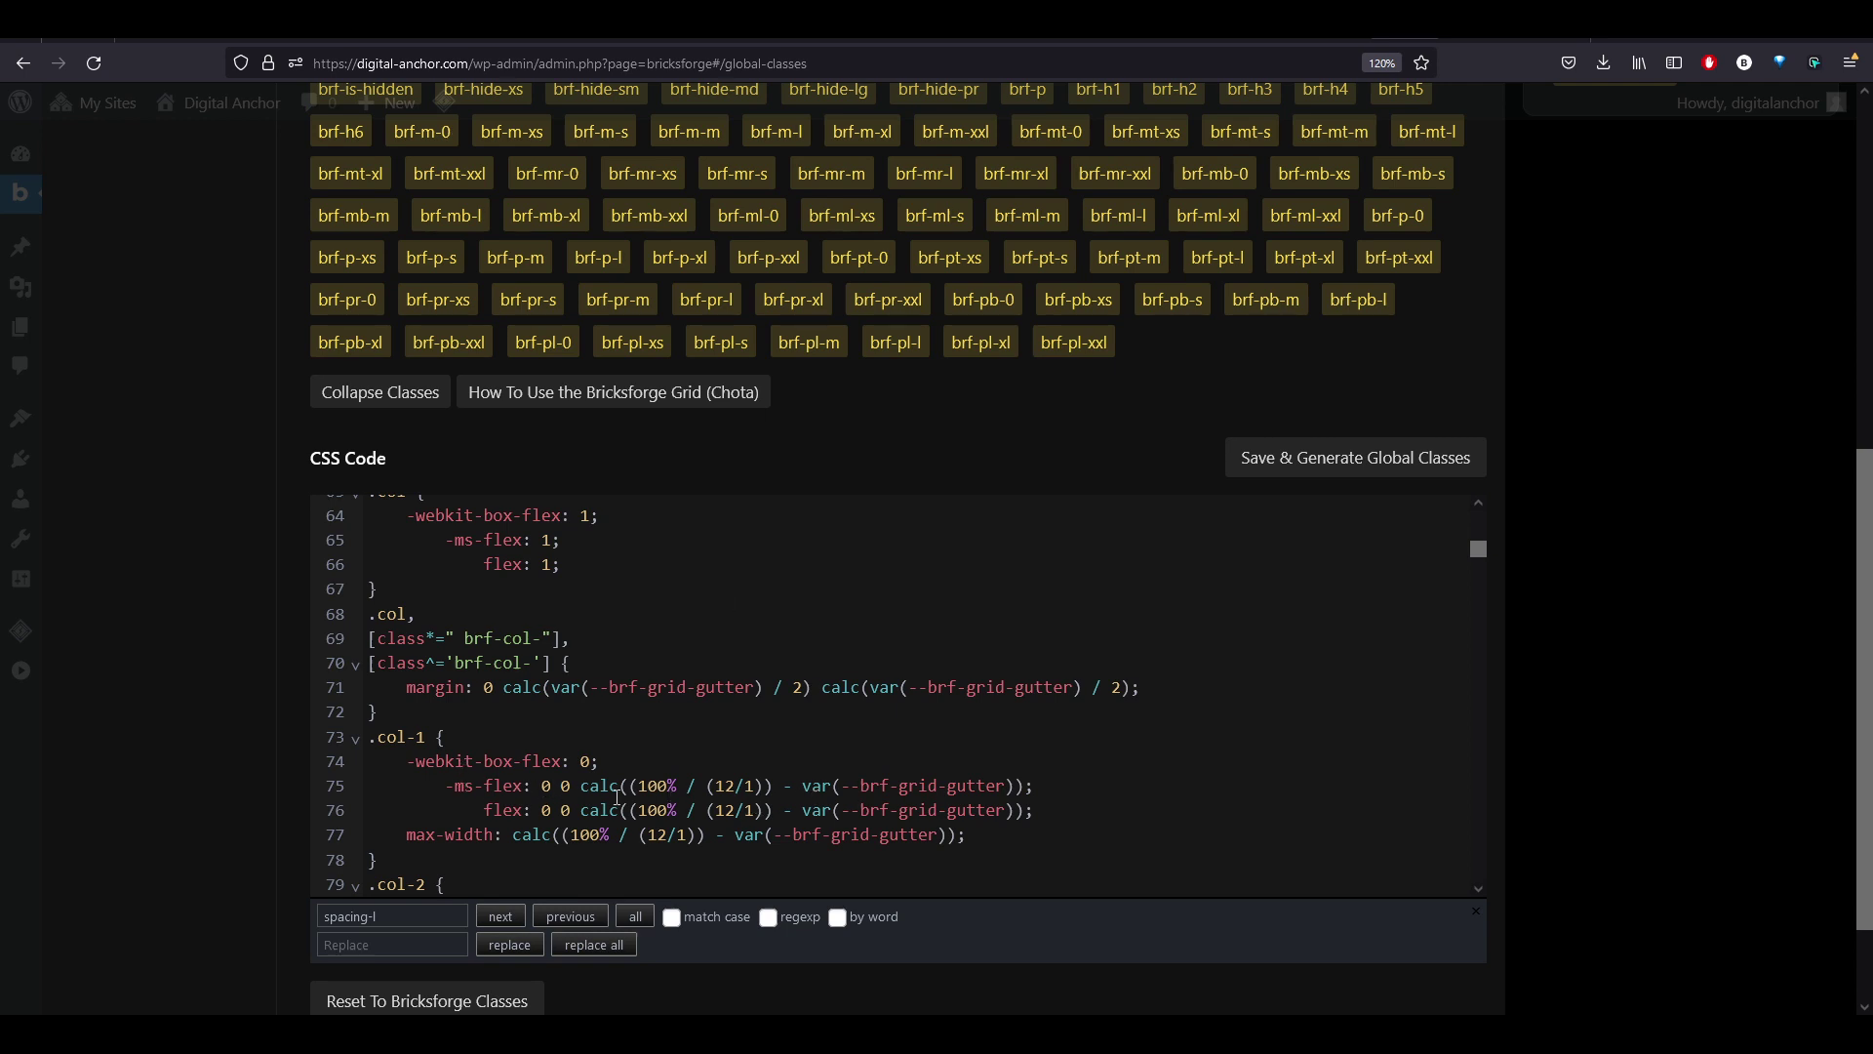
{"action": "scroll", "coordinate": [618, 797], "scroll_direction": "down", "scroll_amount": 2}
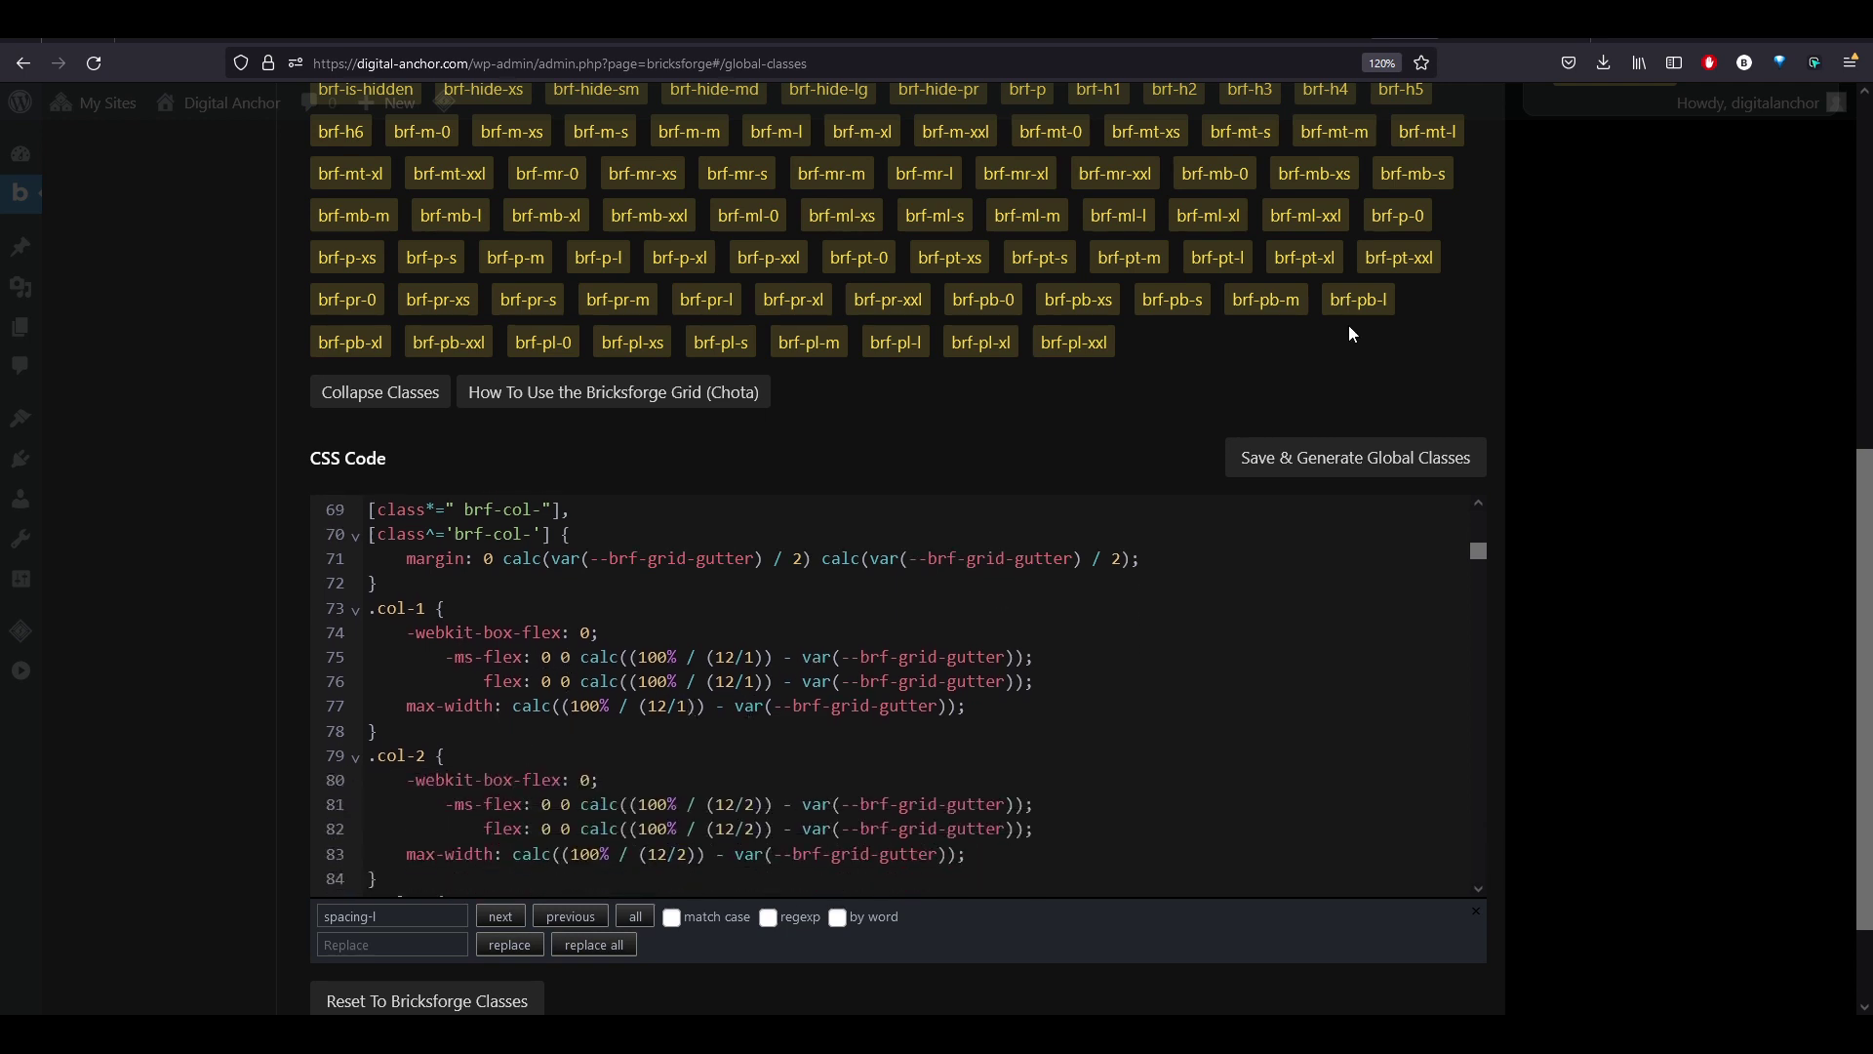
Back in Bricks Builder, expand both Sections in Structure and select the brf-col-2 row's Container.
{"action": "left_click", "coordinate": [1473, 37]}
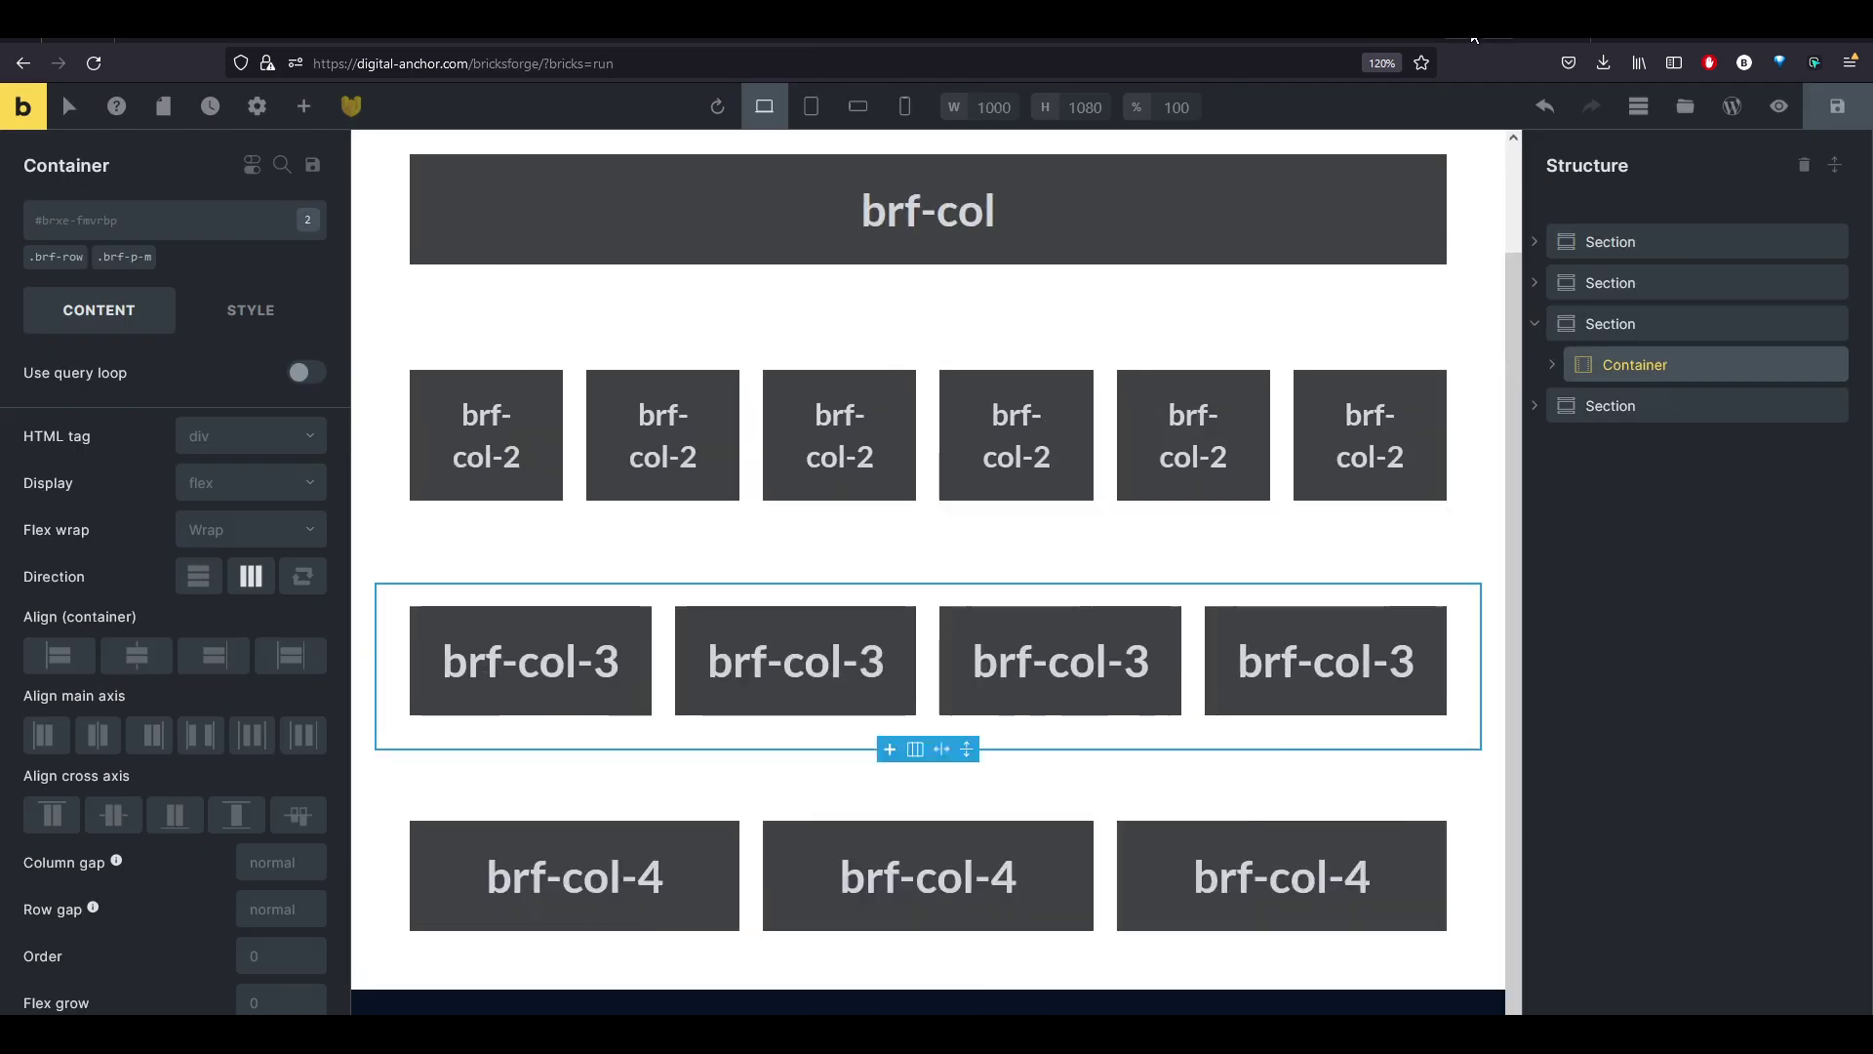
{"action": "scroll", "coordinate": [1216, 192], "scroll_direction": "up", "scroll_amount": 1}
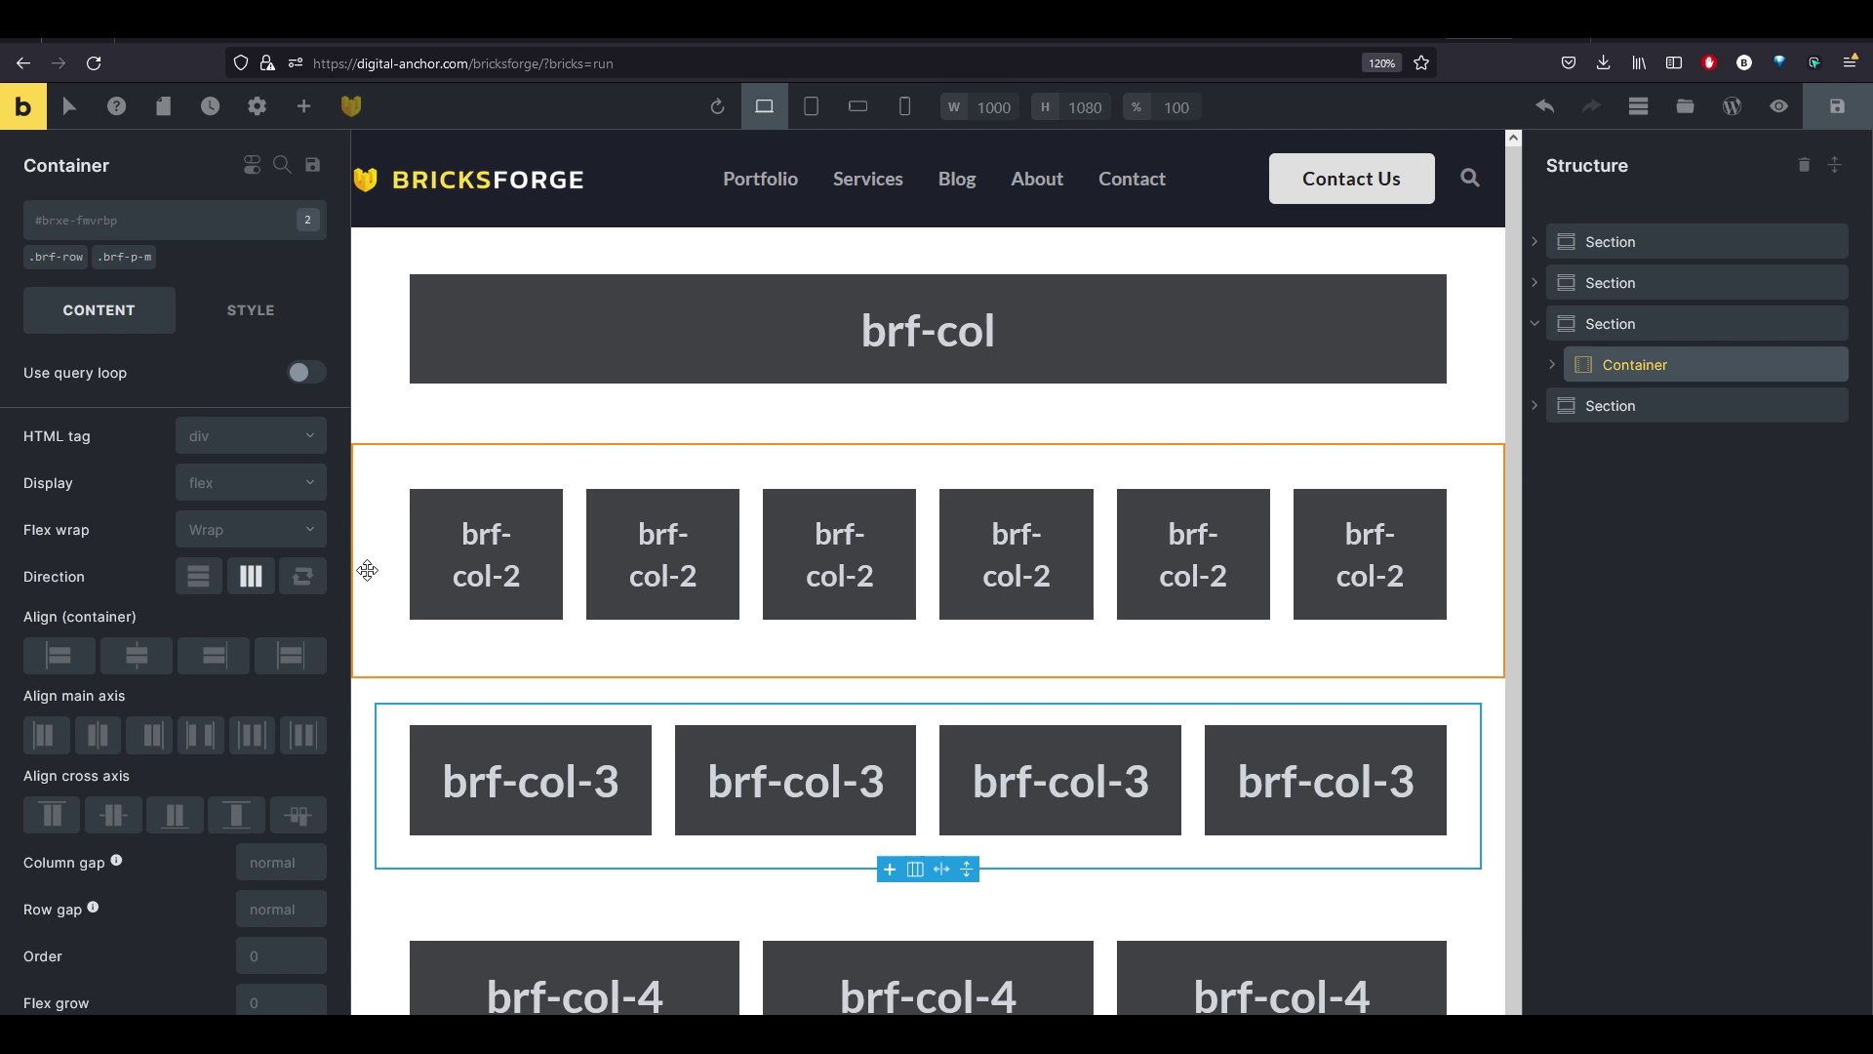
{"action": "left_click", "coordinate": [360, 575]}
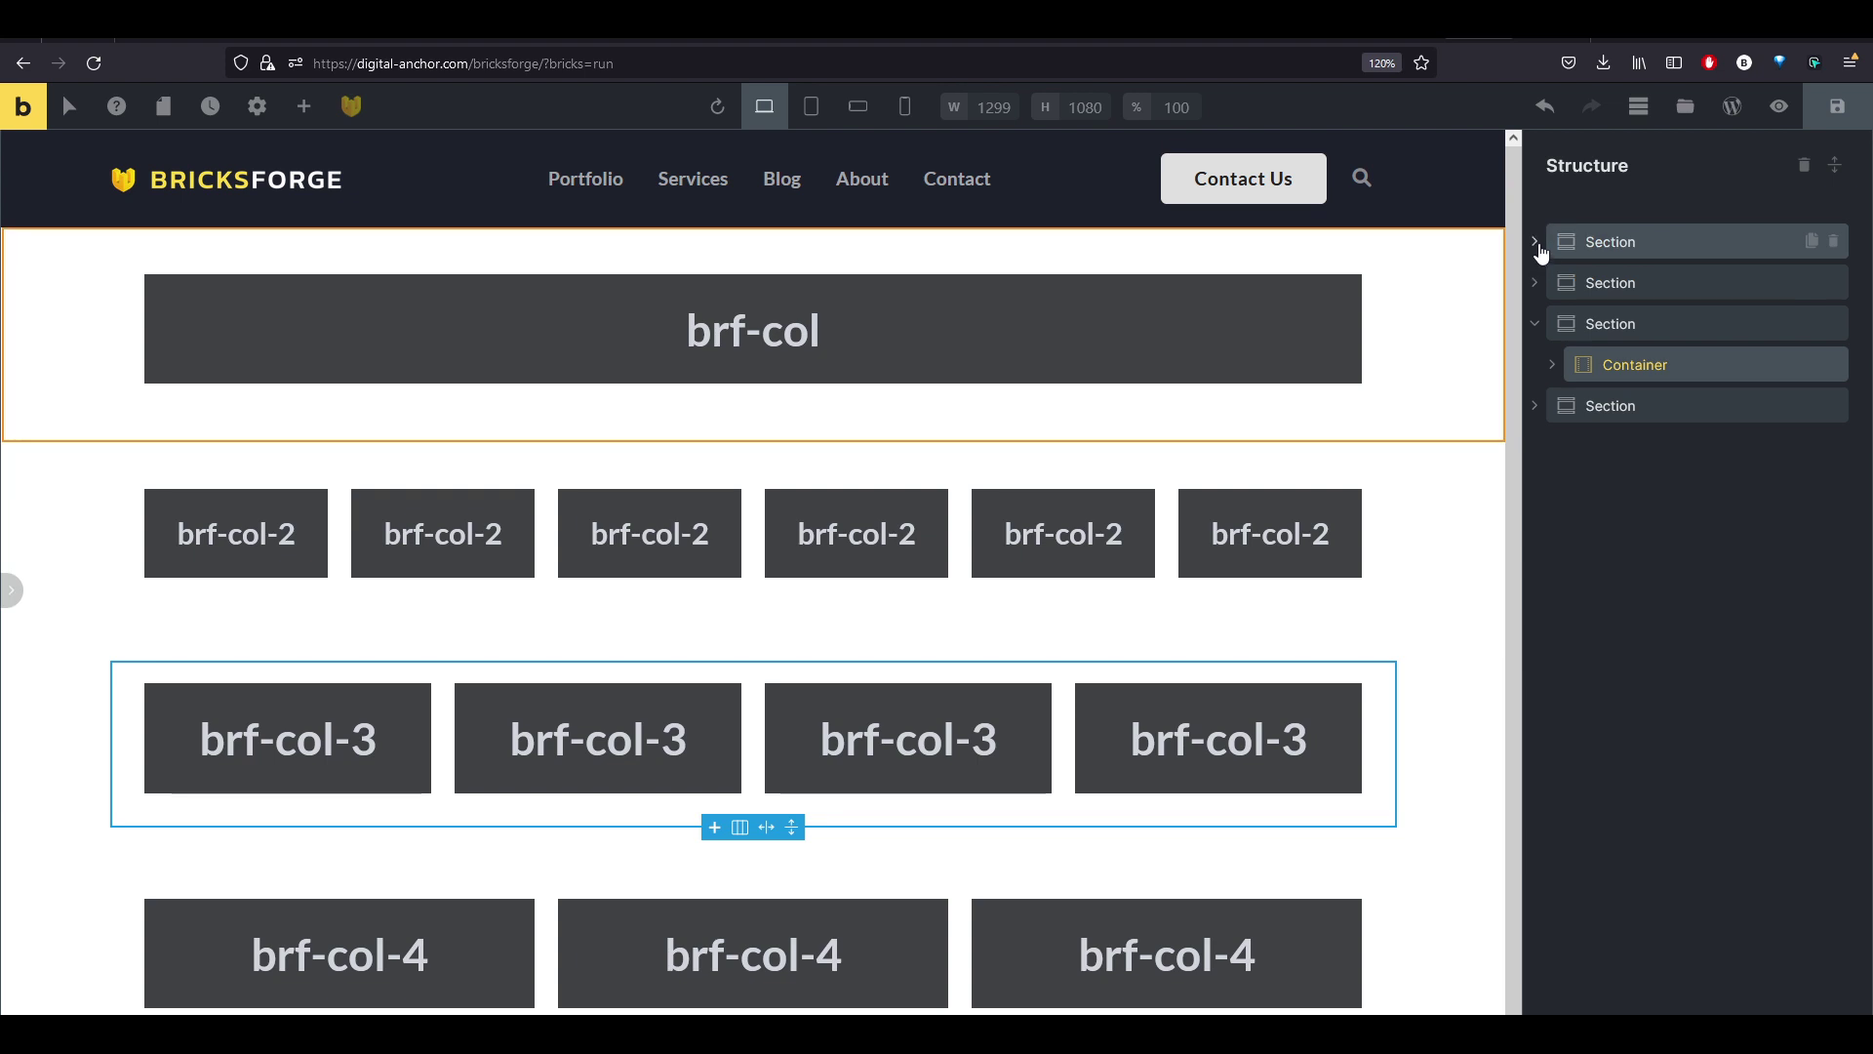
{"action": "left_click", "coordinate": [1537, 244]}
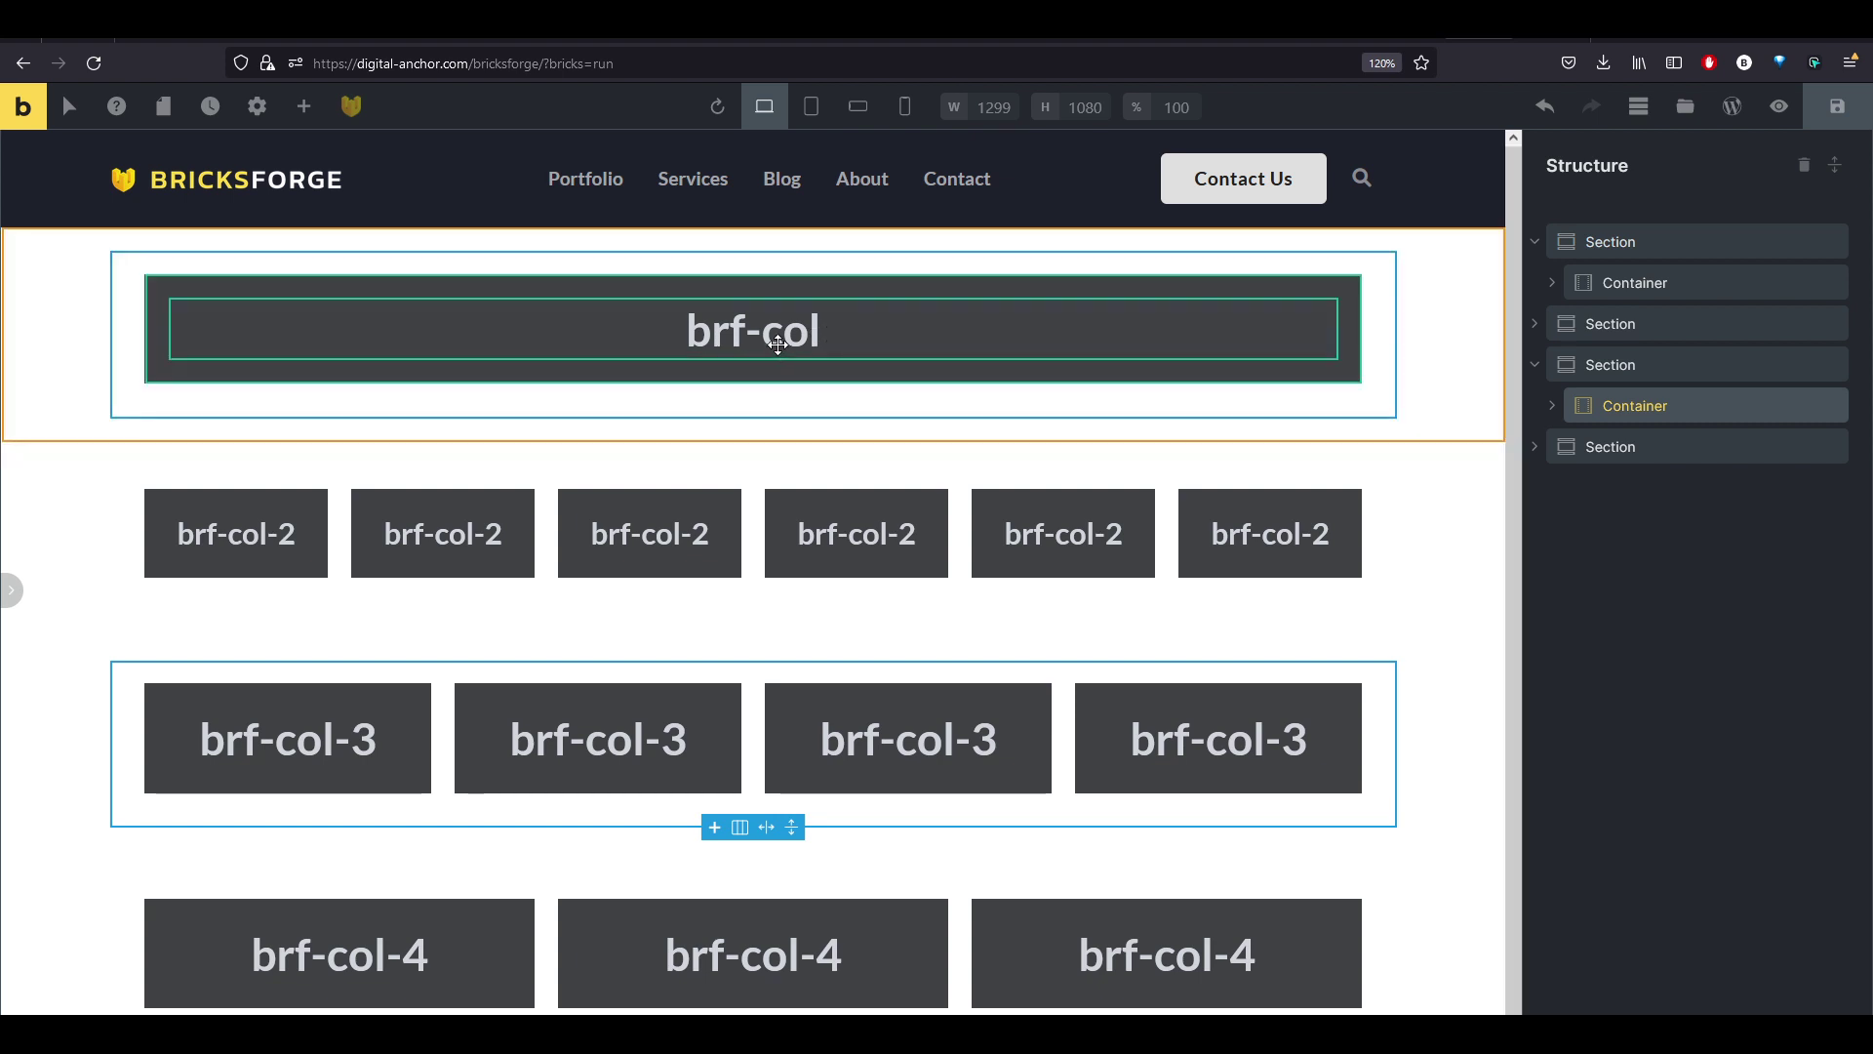
{"action": "left_click", "coordinate": [1534, 325]}
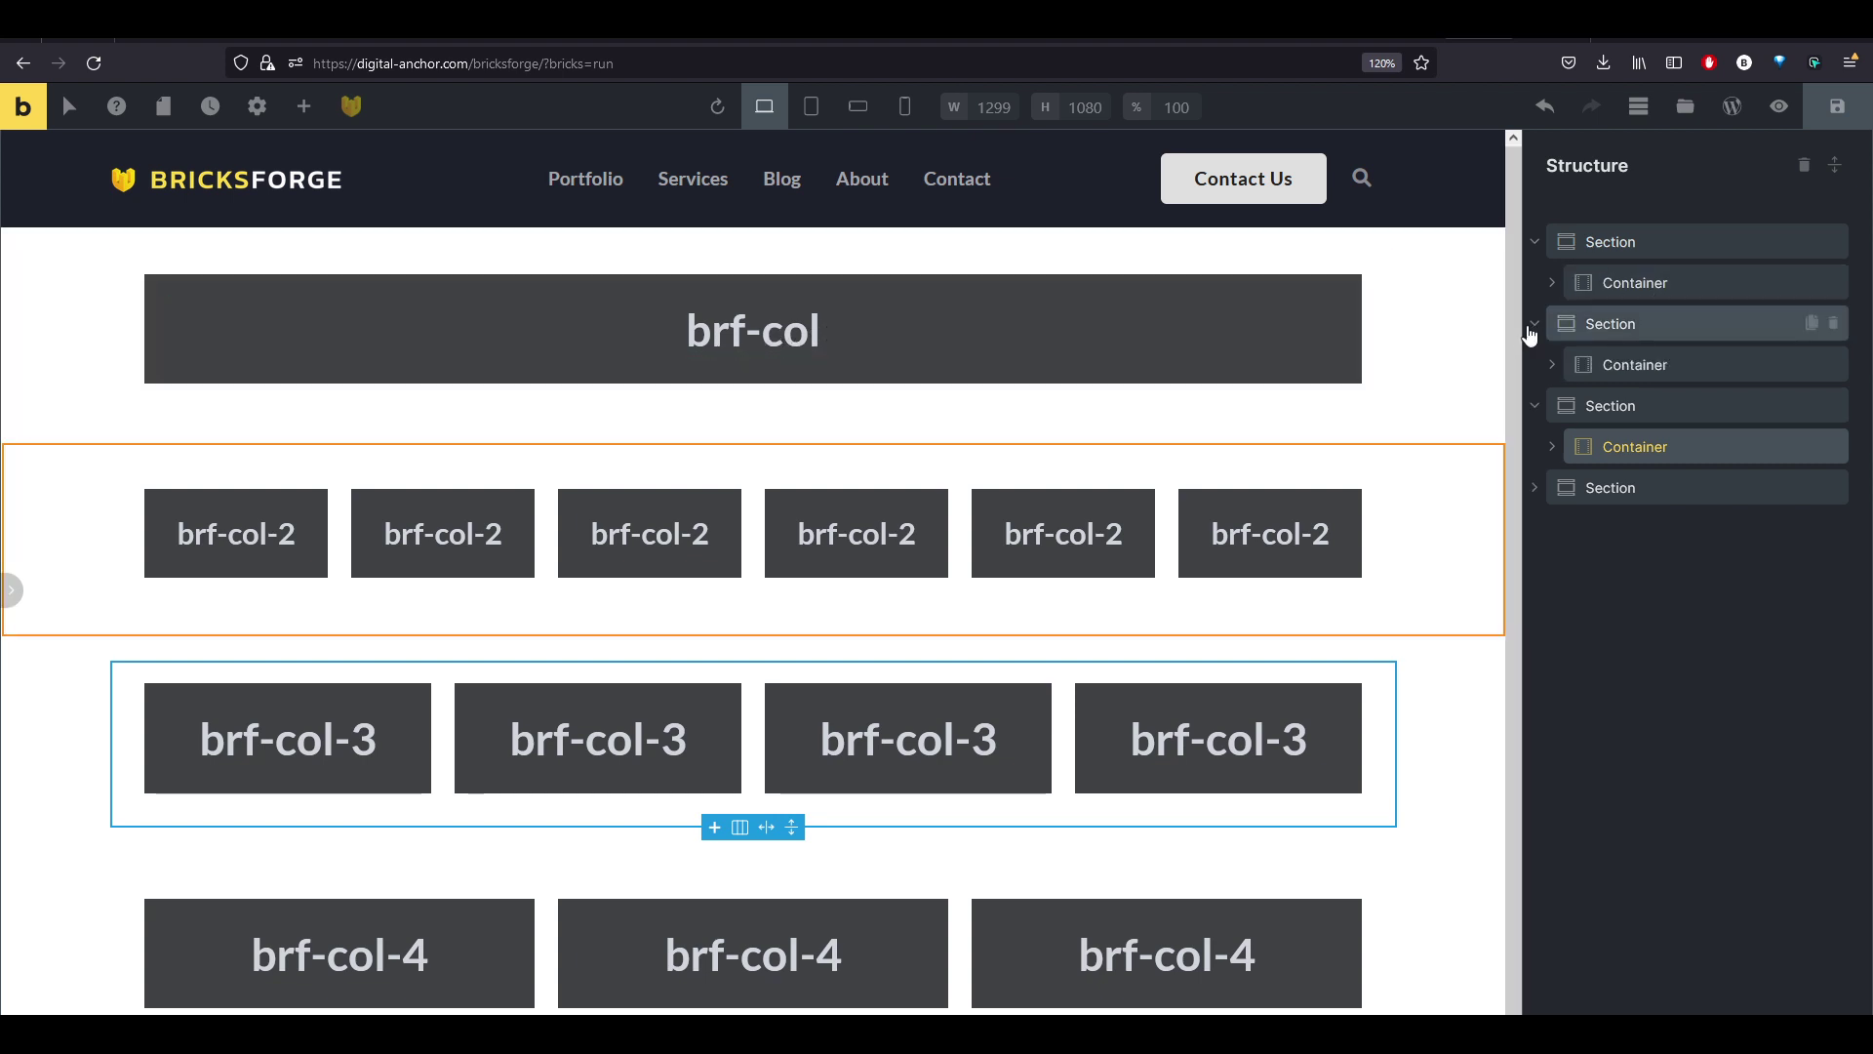
{"action": "left_click", "coordinate": [1552, 364]}
{"action": "left_click", "coordinate": [1661, 379]}
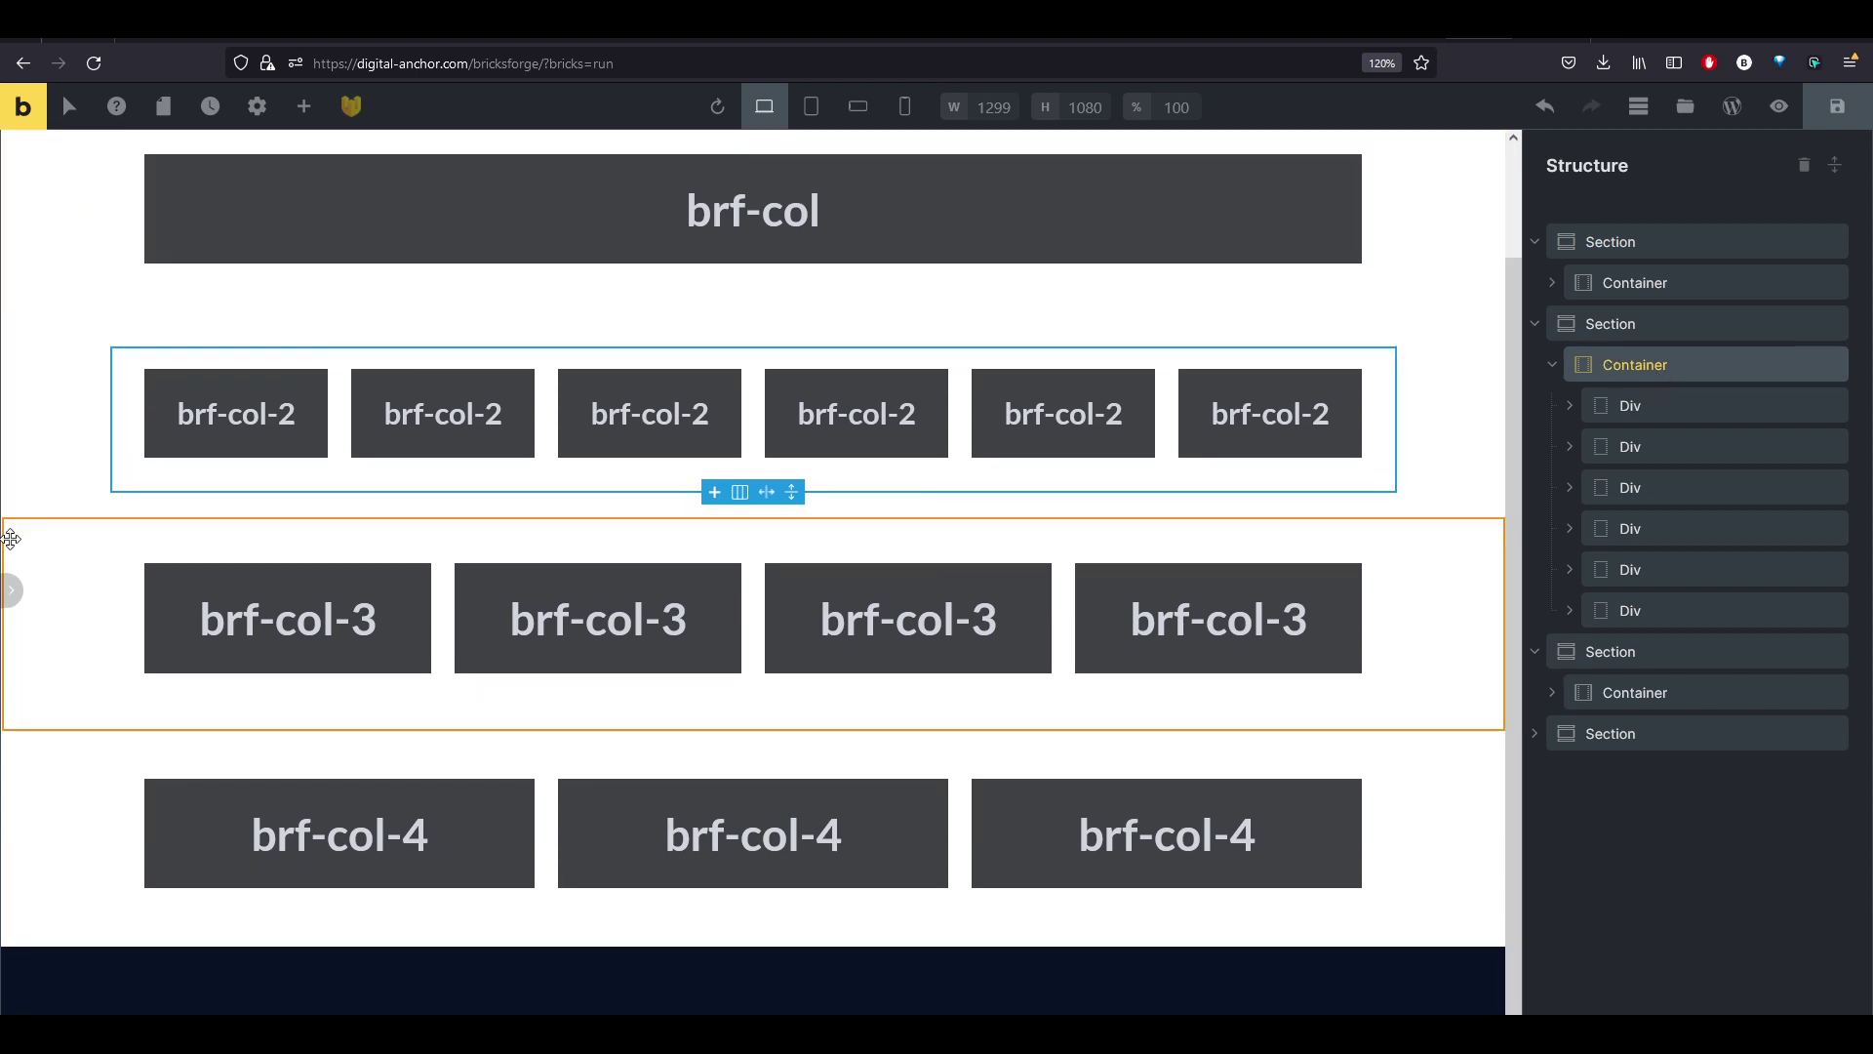
{"action": "left_click", "coordinate": [11, 589]}
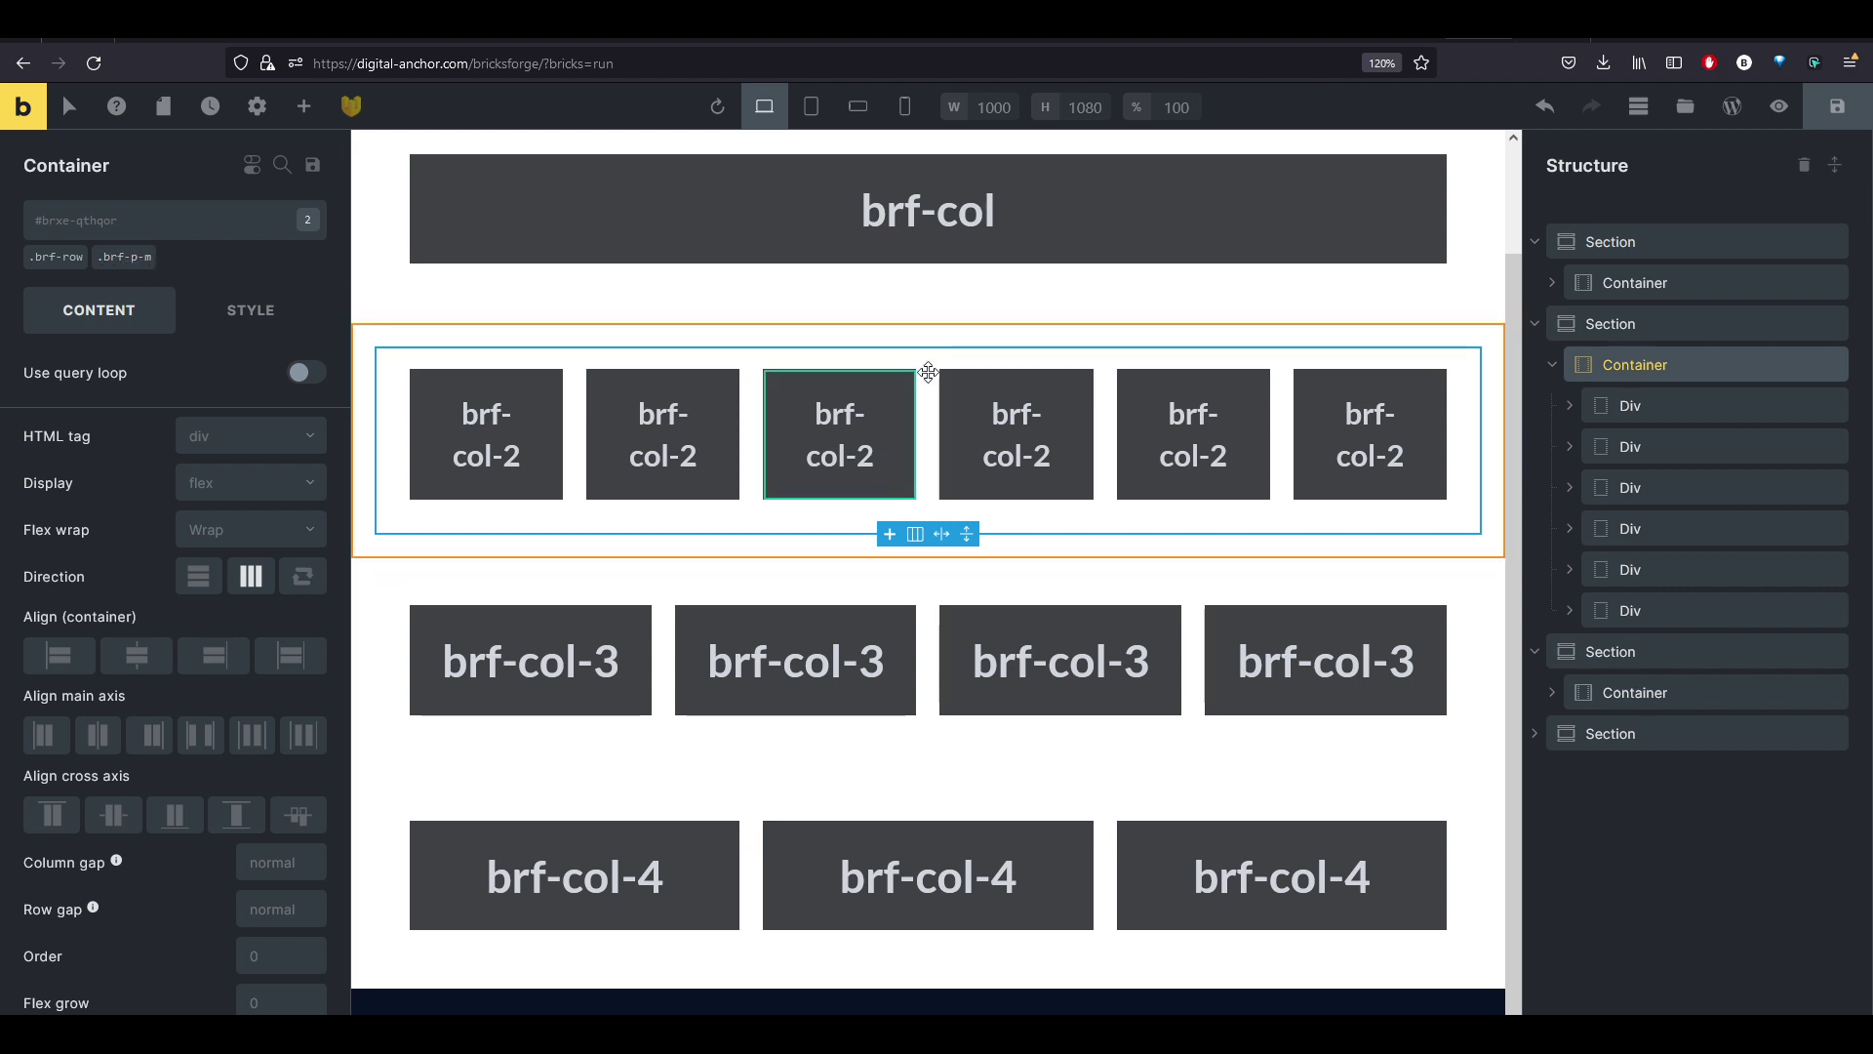
Select the first brf-col-2 Div and mark the 12/2 fraction in the CSS col-2 rule.
{"action": "left_click", "coordinate": [1639, 410]}
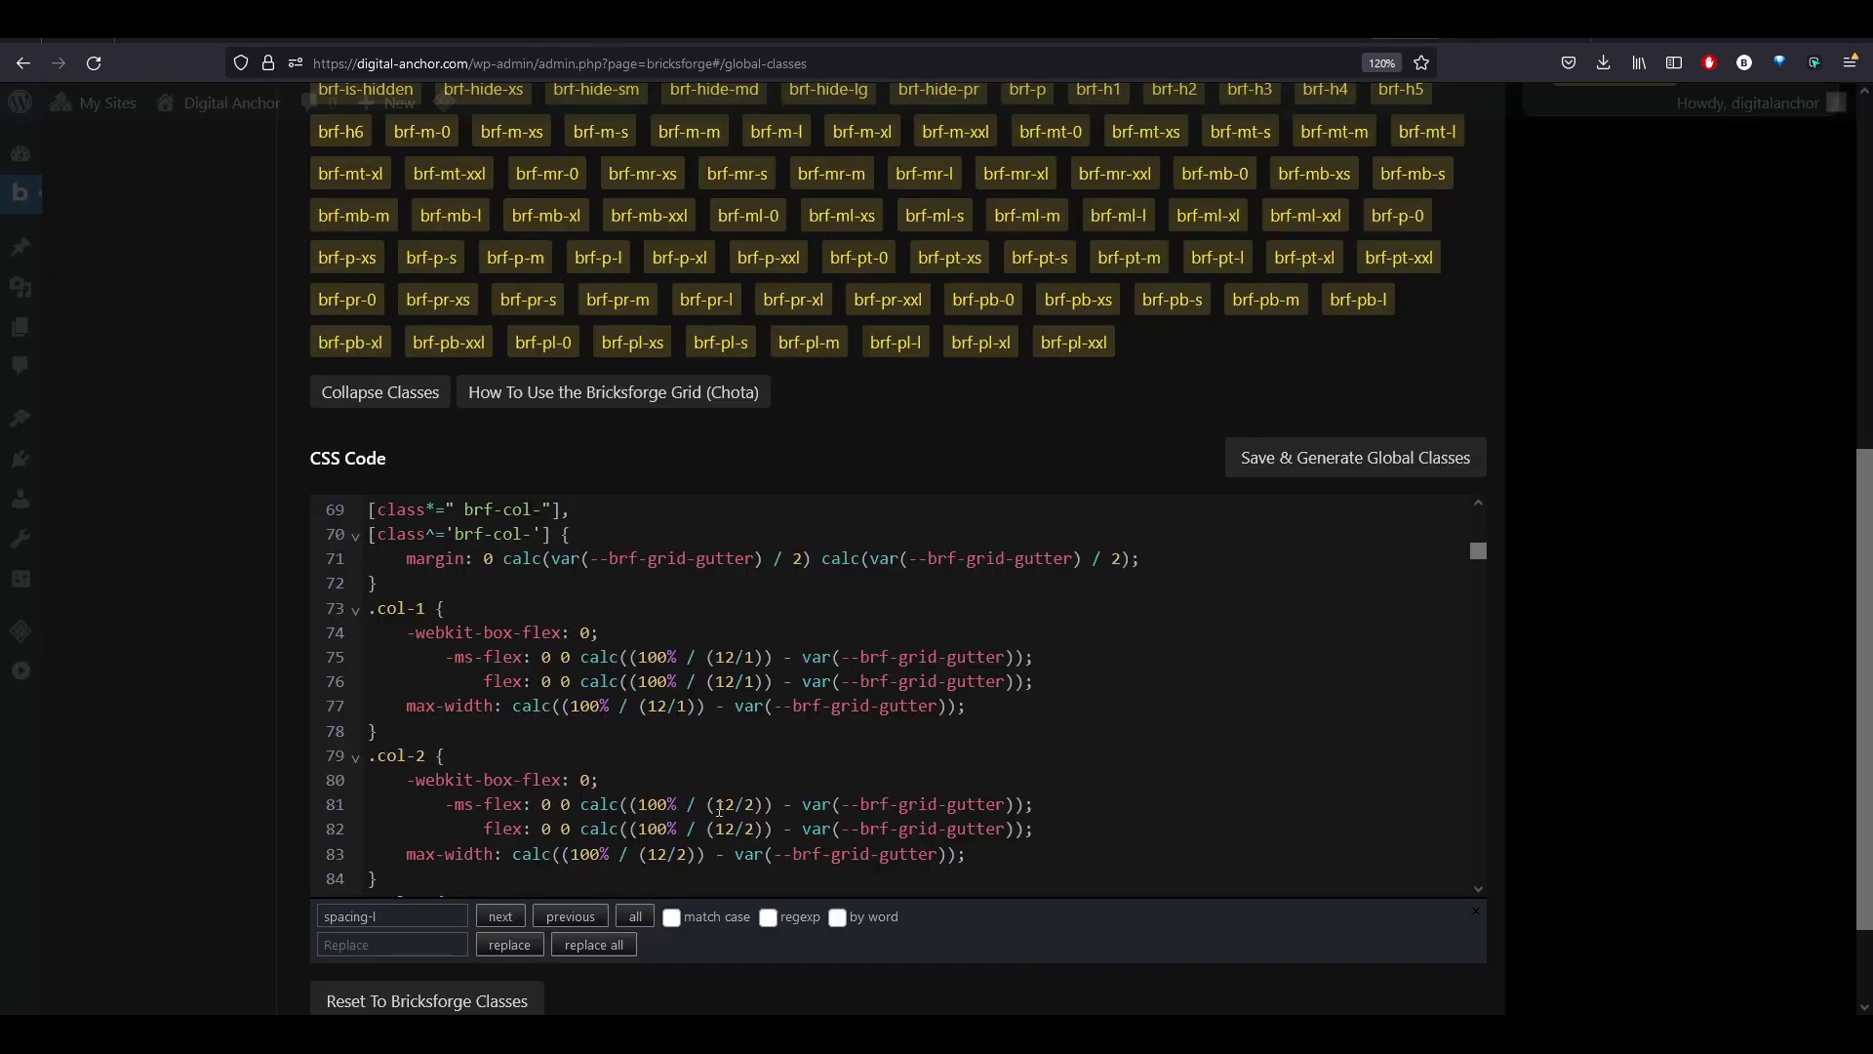
{"action": "left_click_drag", "start_coordinate": [716, 805], "coordinate": [756, 806]}
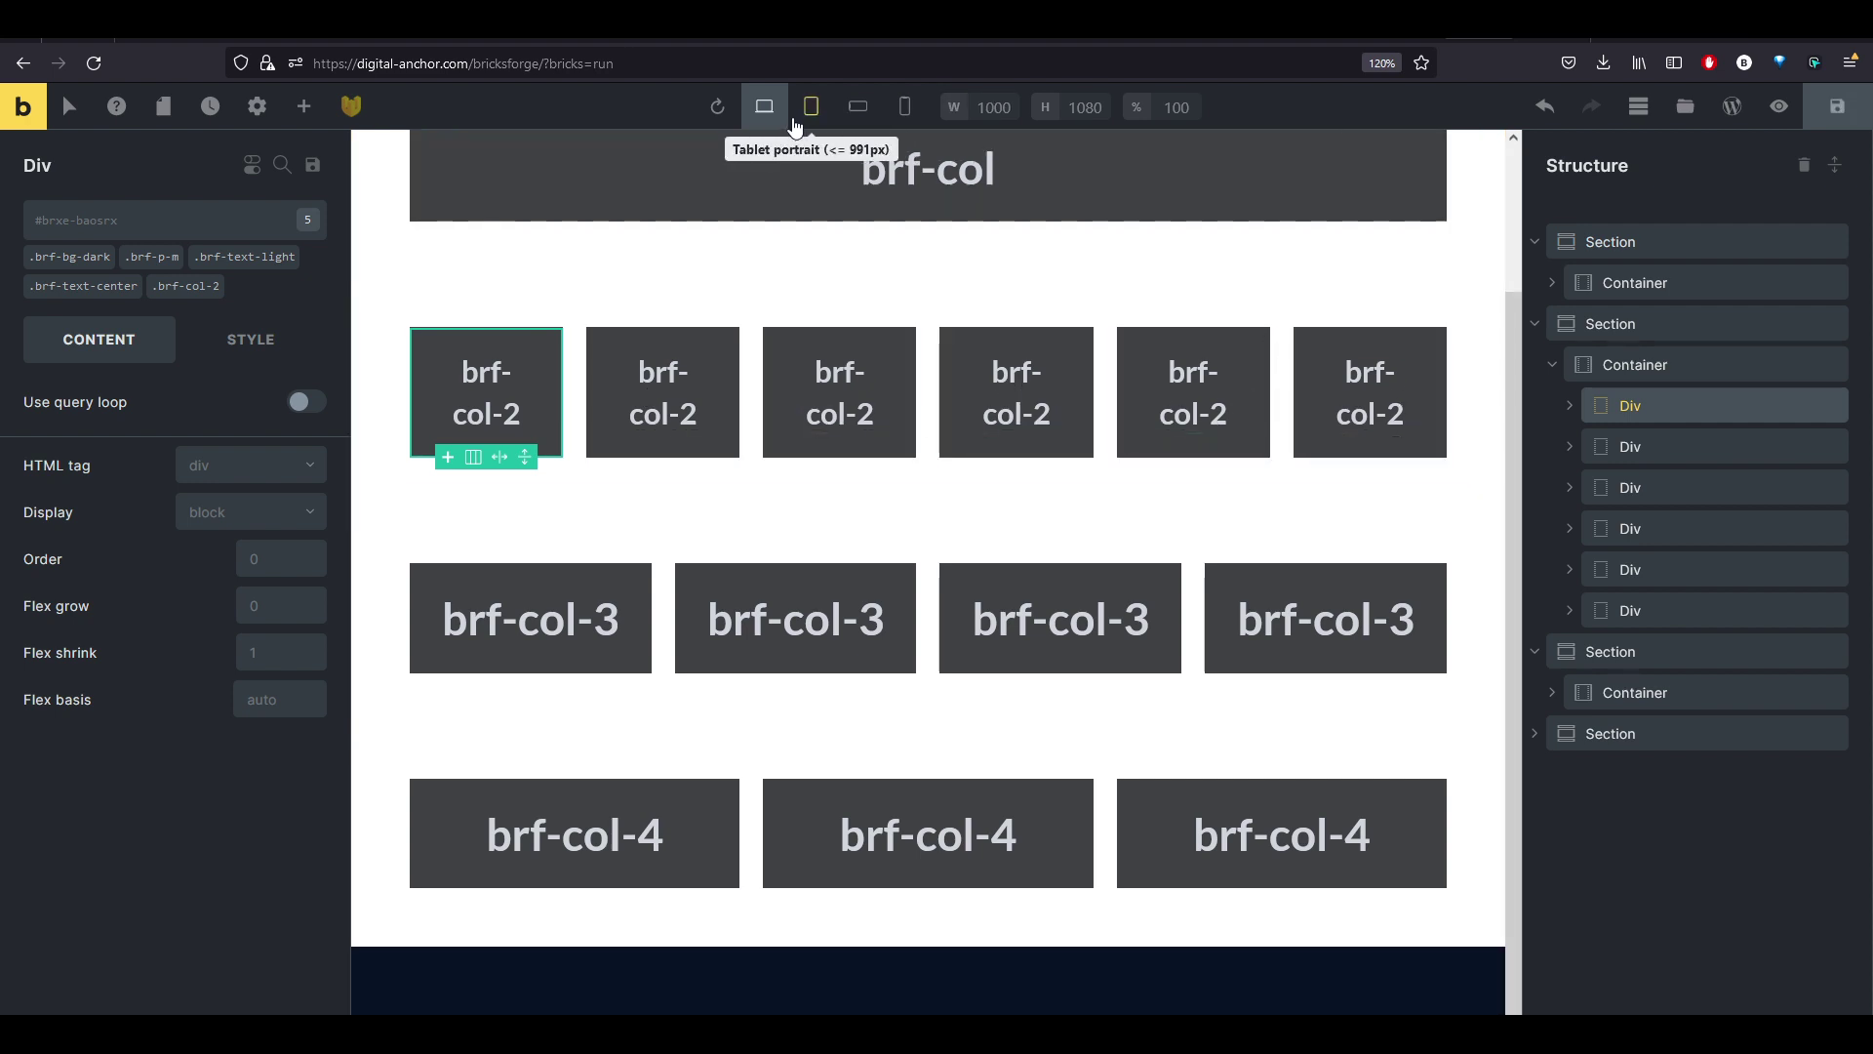
Preview the grid at mobile landscape and mobile portrait widths, then return to desktop.
{"action": "left_click", "coordinate": [856, 112]}
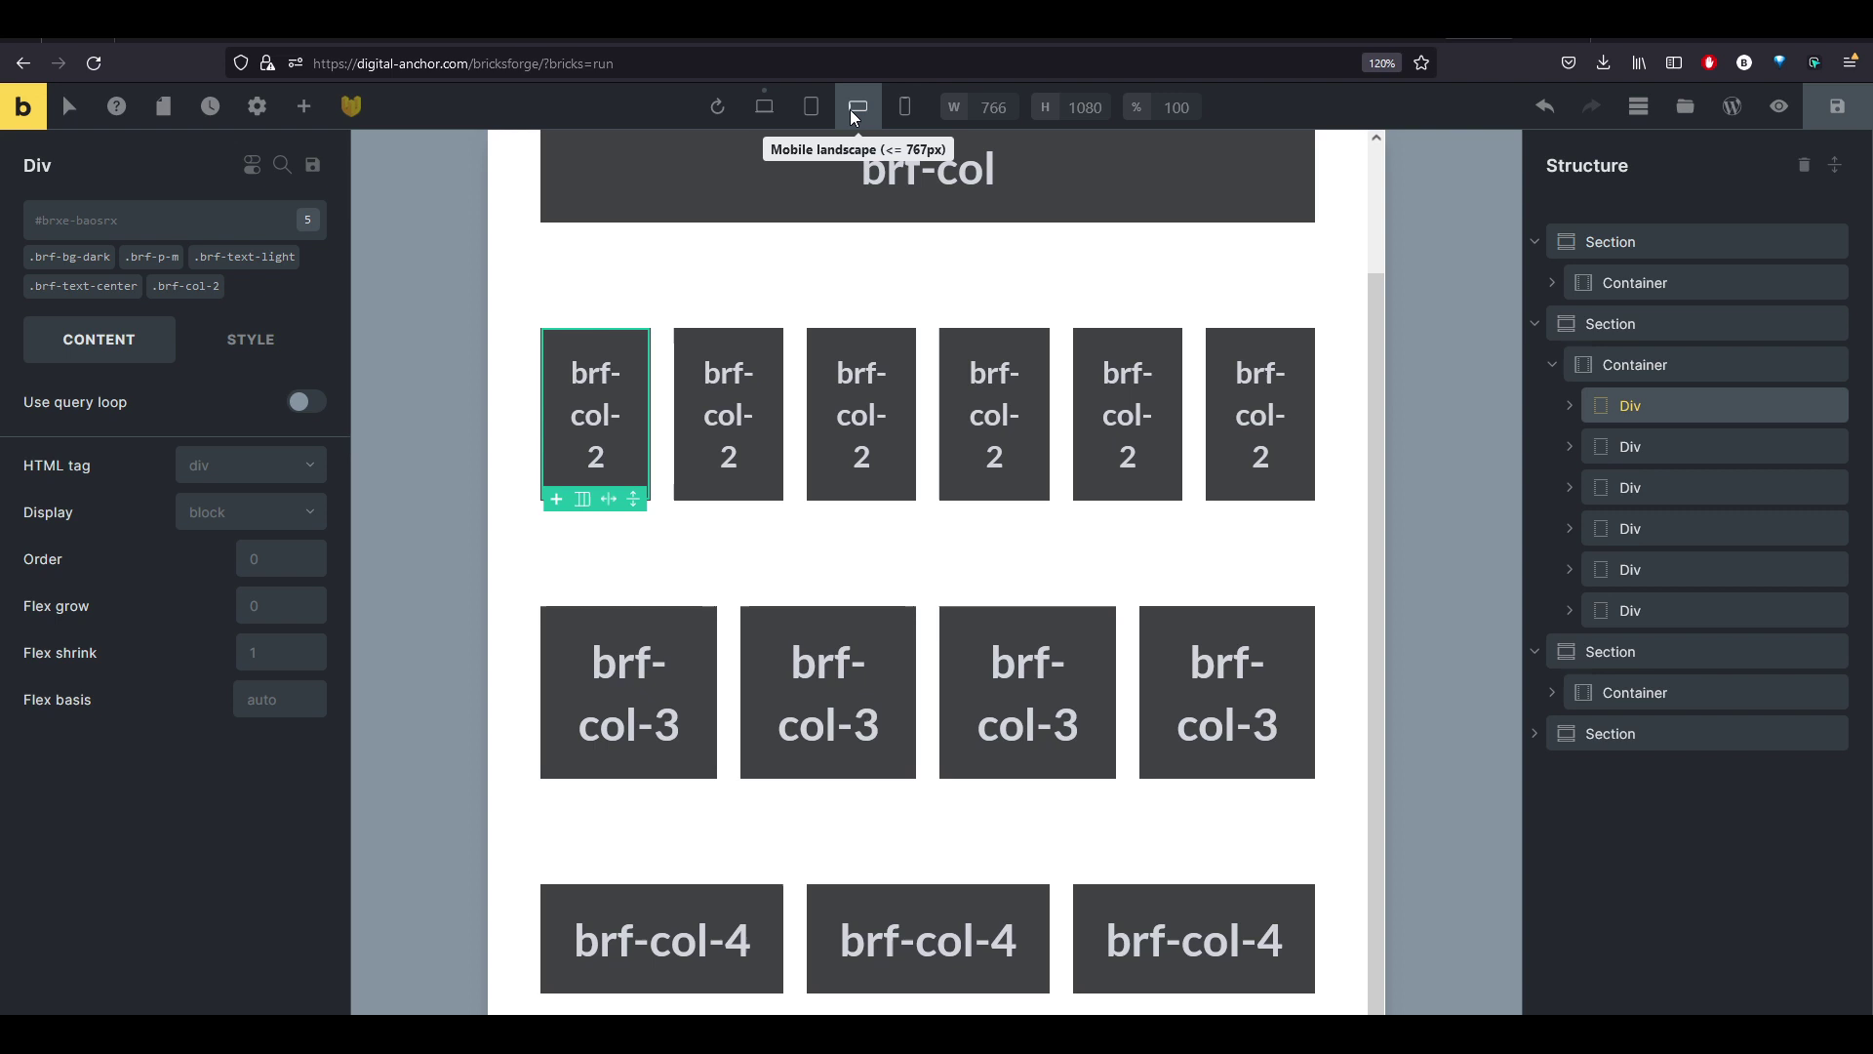
{"action": "left_click", "coordinate": [905, 109]}
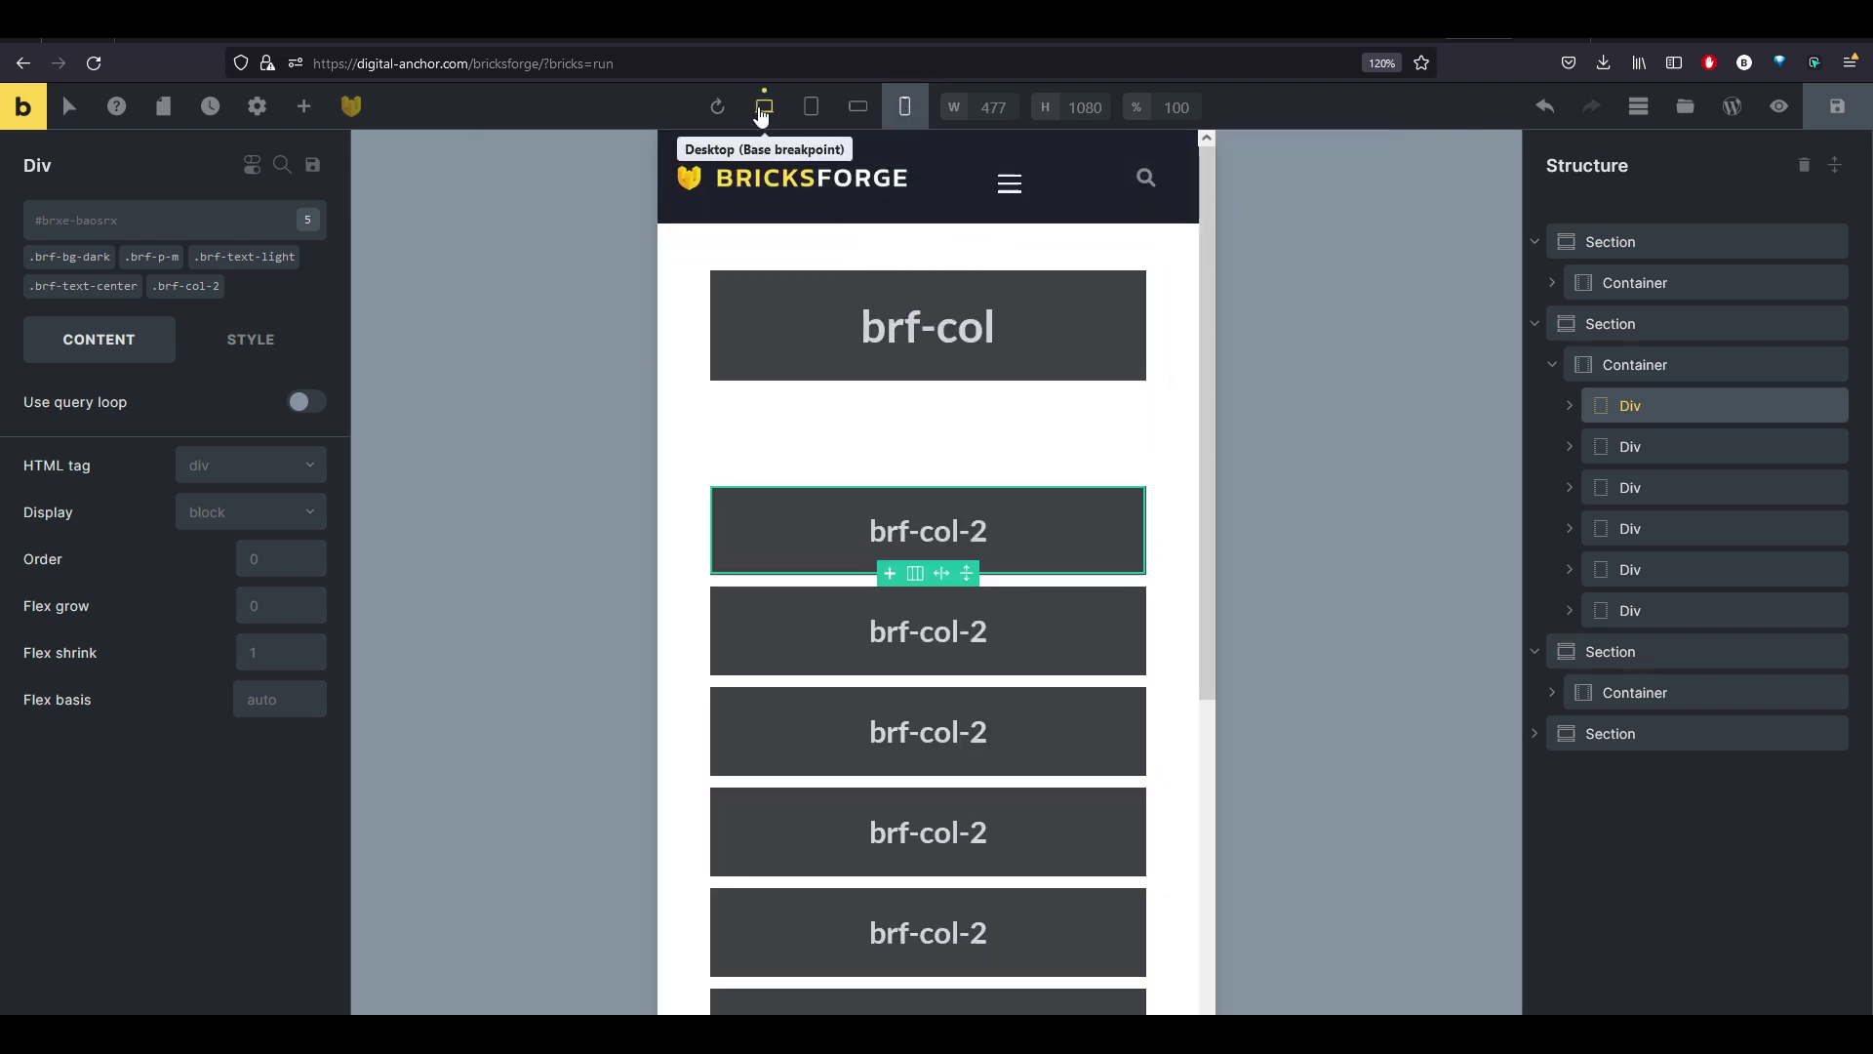
{"action": "left_click", "coordinate": [764, 109]}
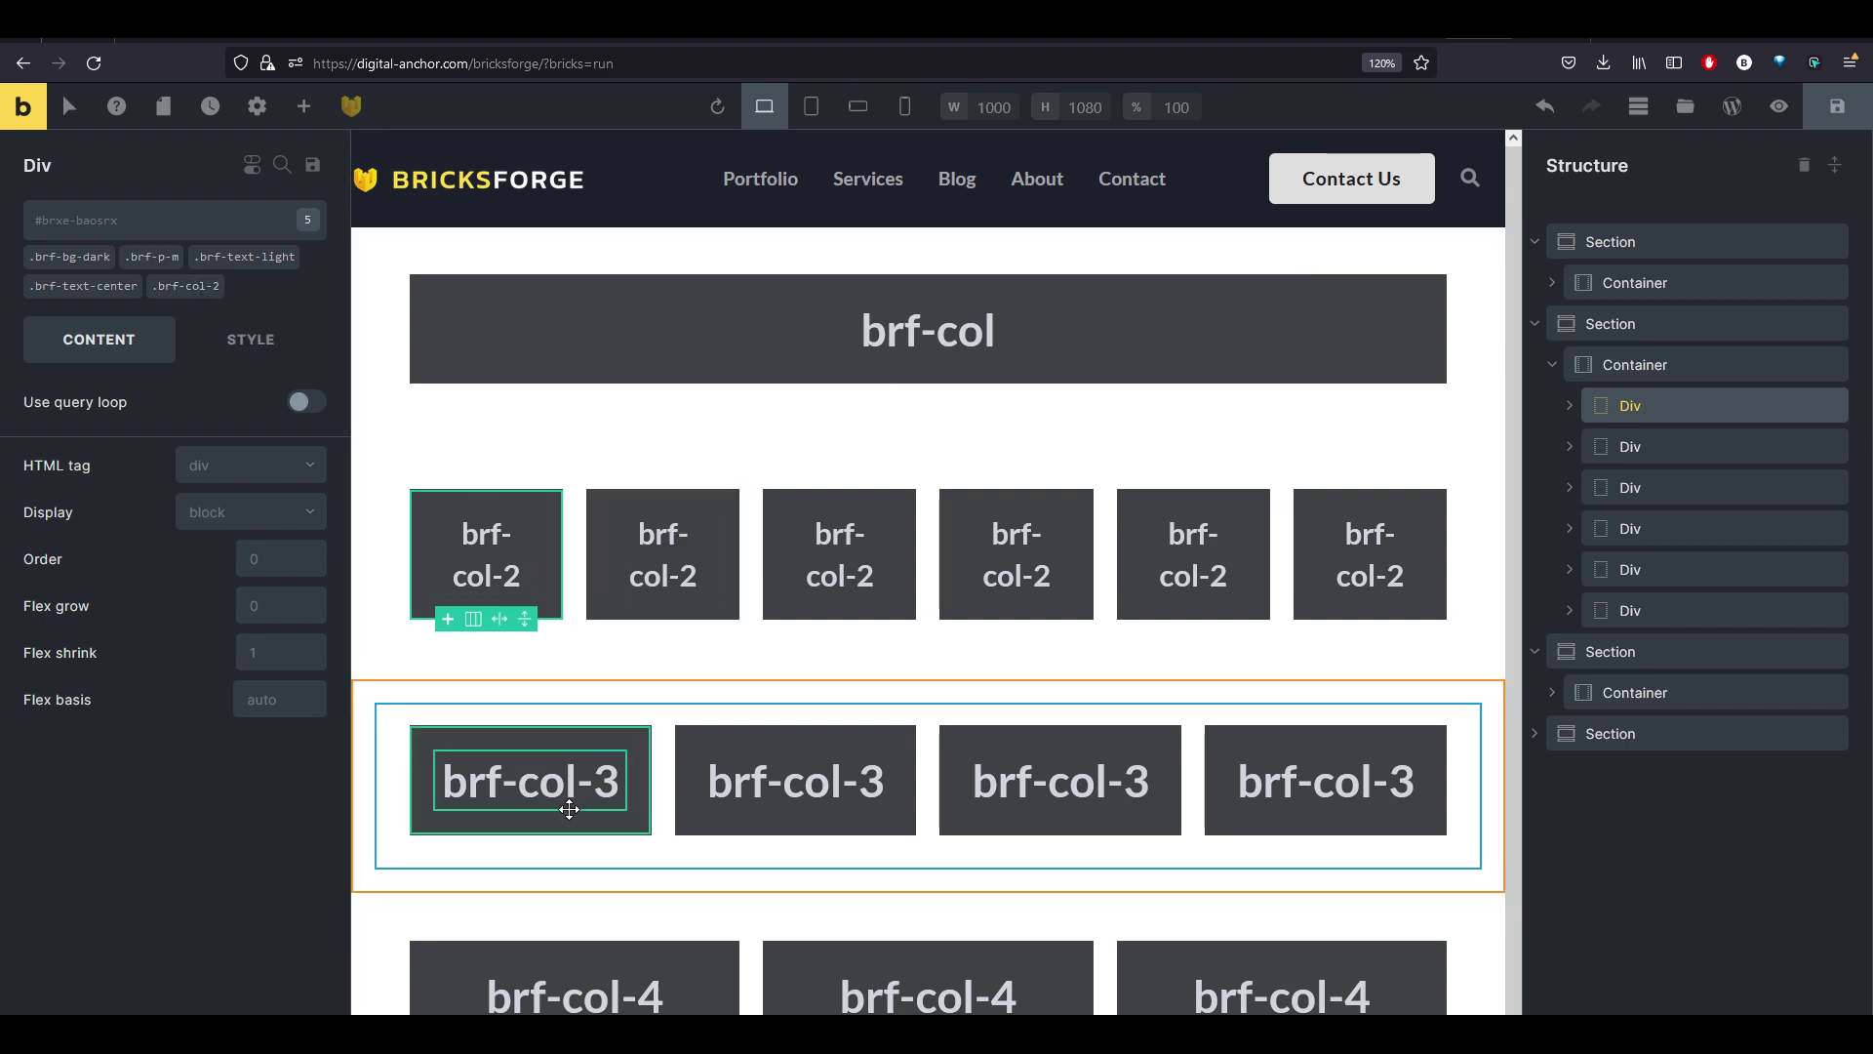
Select a brf-col-3 div, then the first brf-col-4 heading and its parent Div.
{"action": "left_click", "coordinate": [527, 743]}
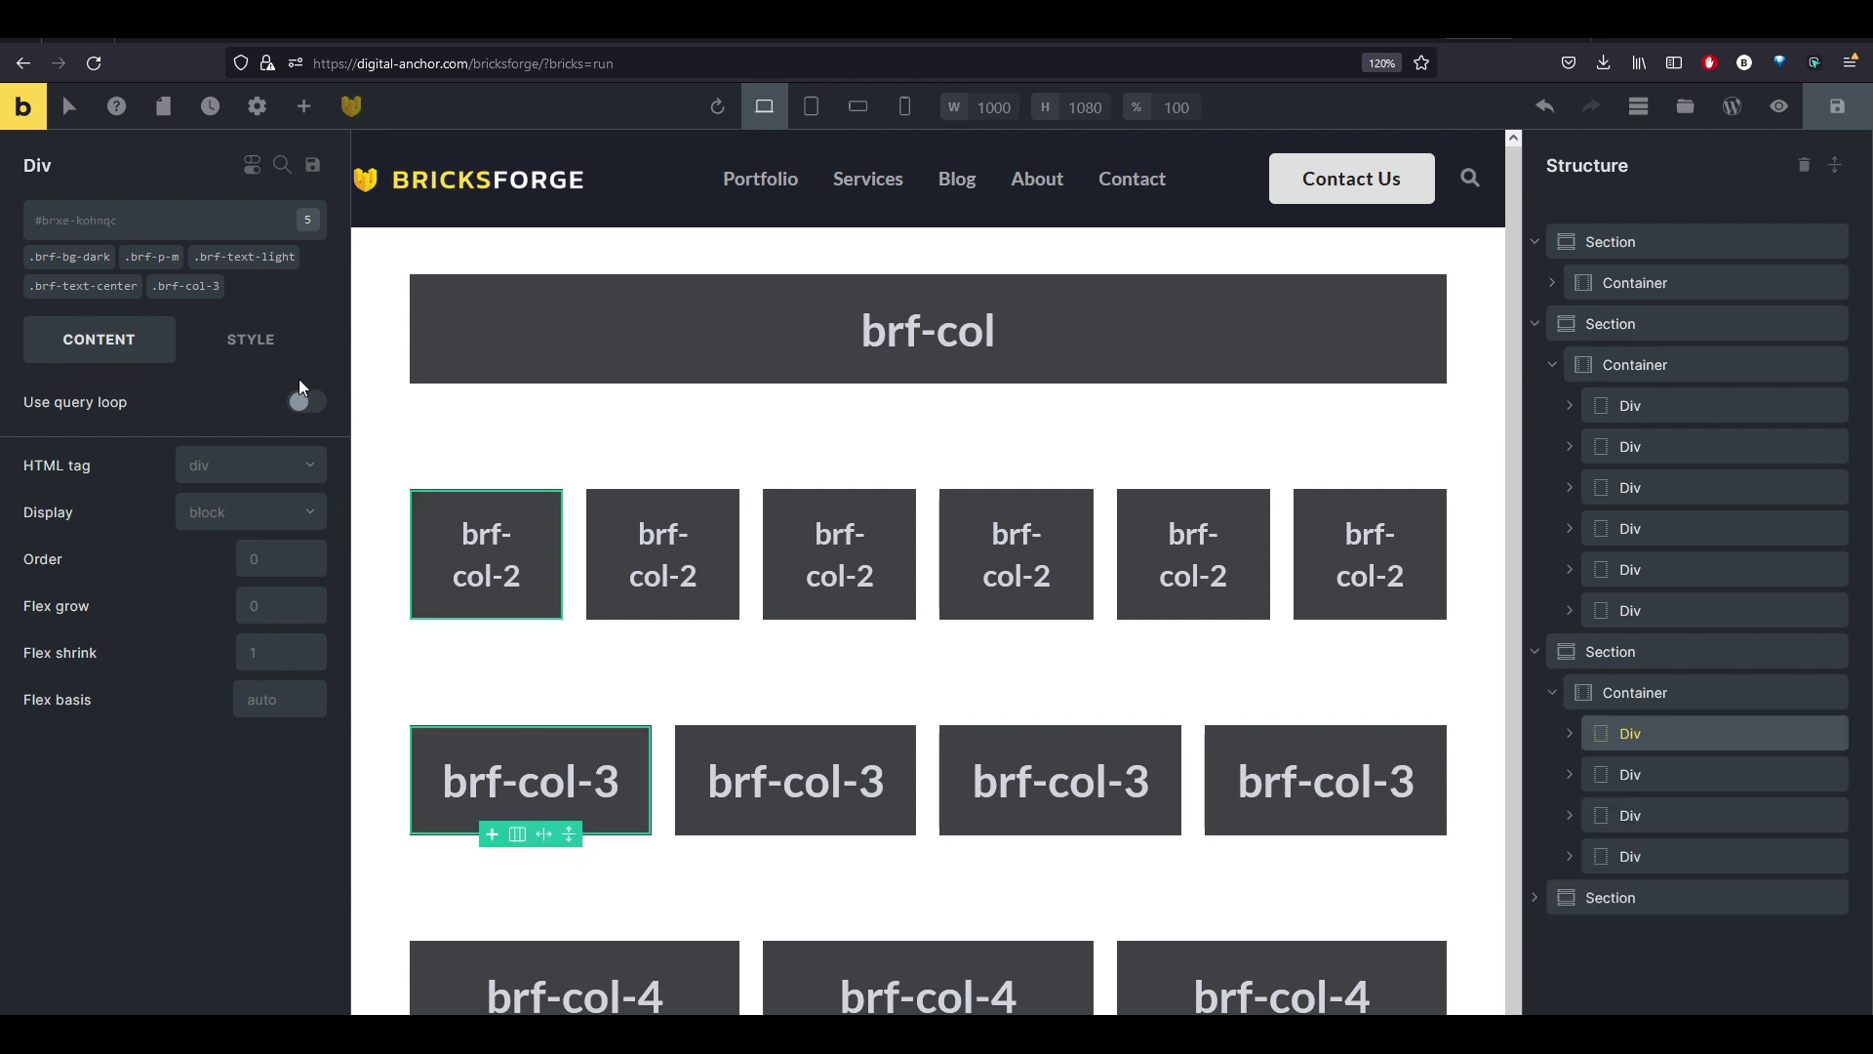
{"action": "mouse_move", "coordinate": [223, 297]}
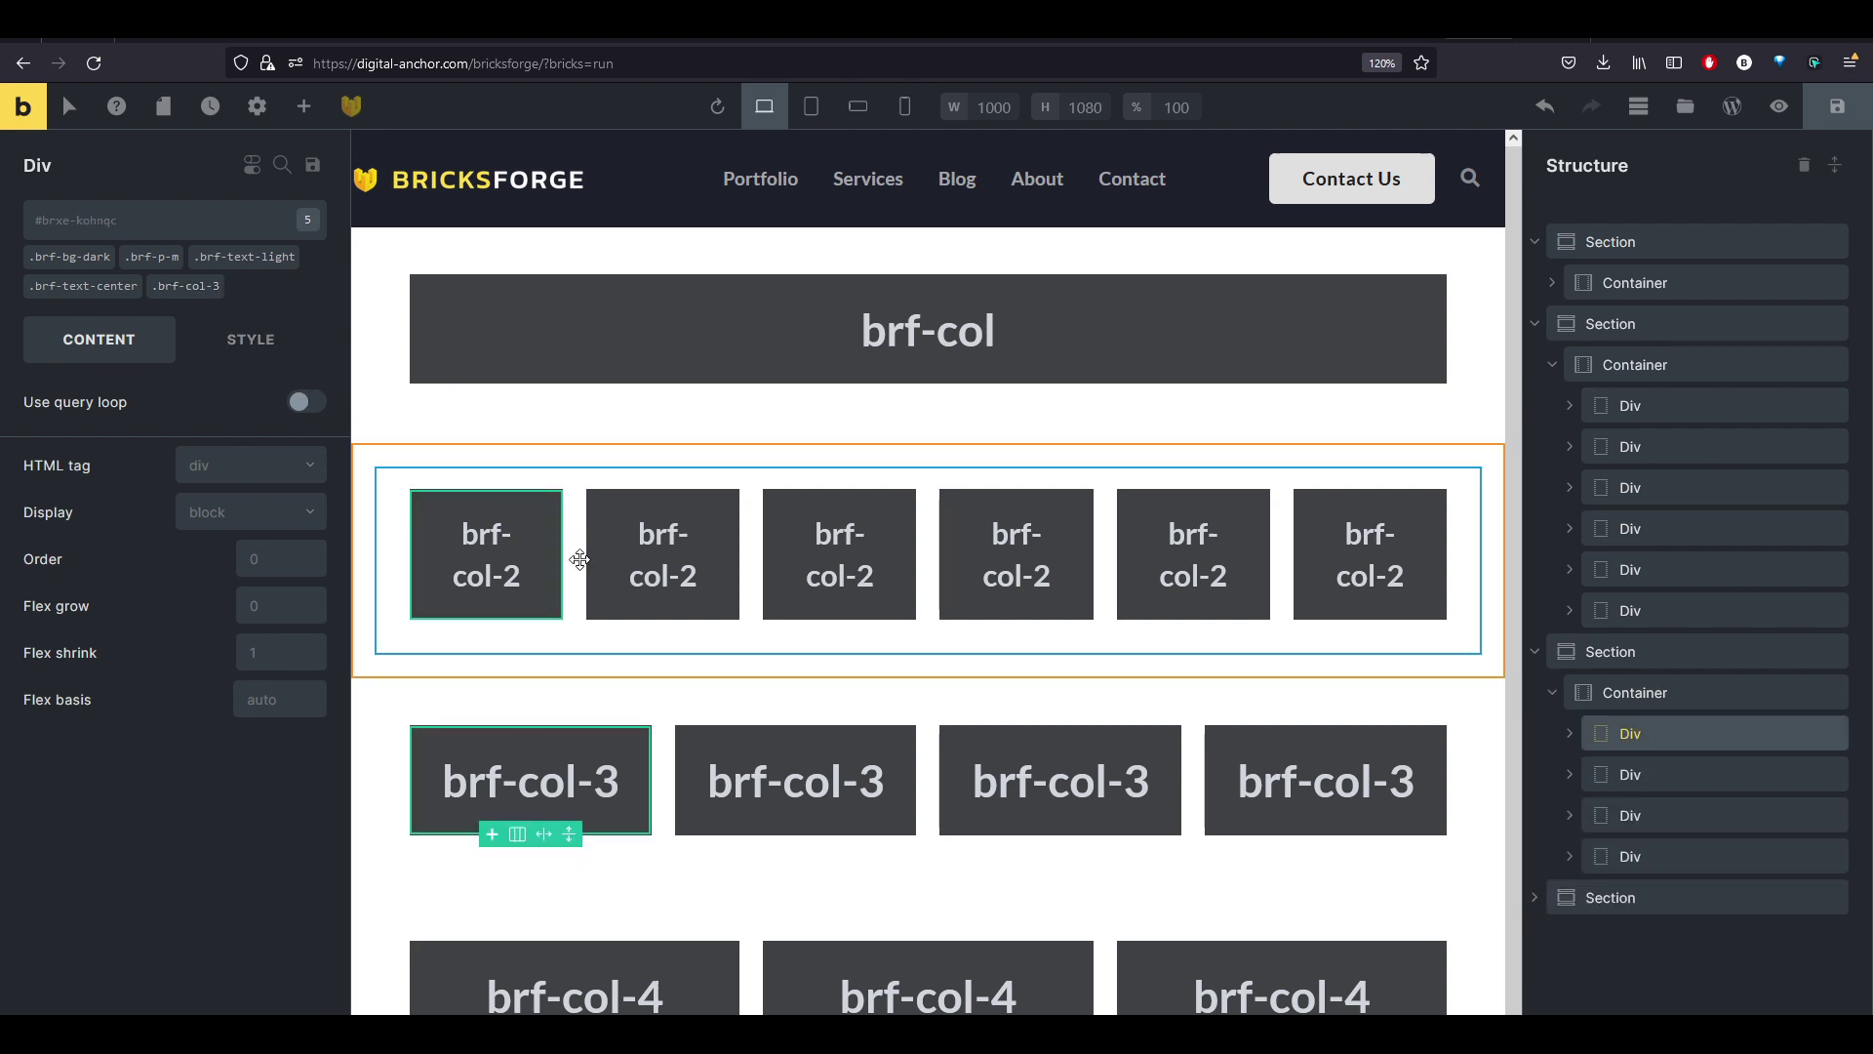
{"action": "scroll", "coordinate": [576, 556], "scroll_direction": "down", "scroll_amount": 3}
{"action": "left_click", "coordinate": [690, 830]}
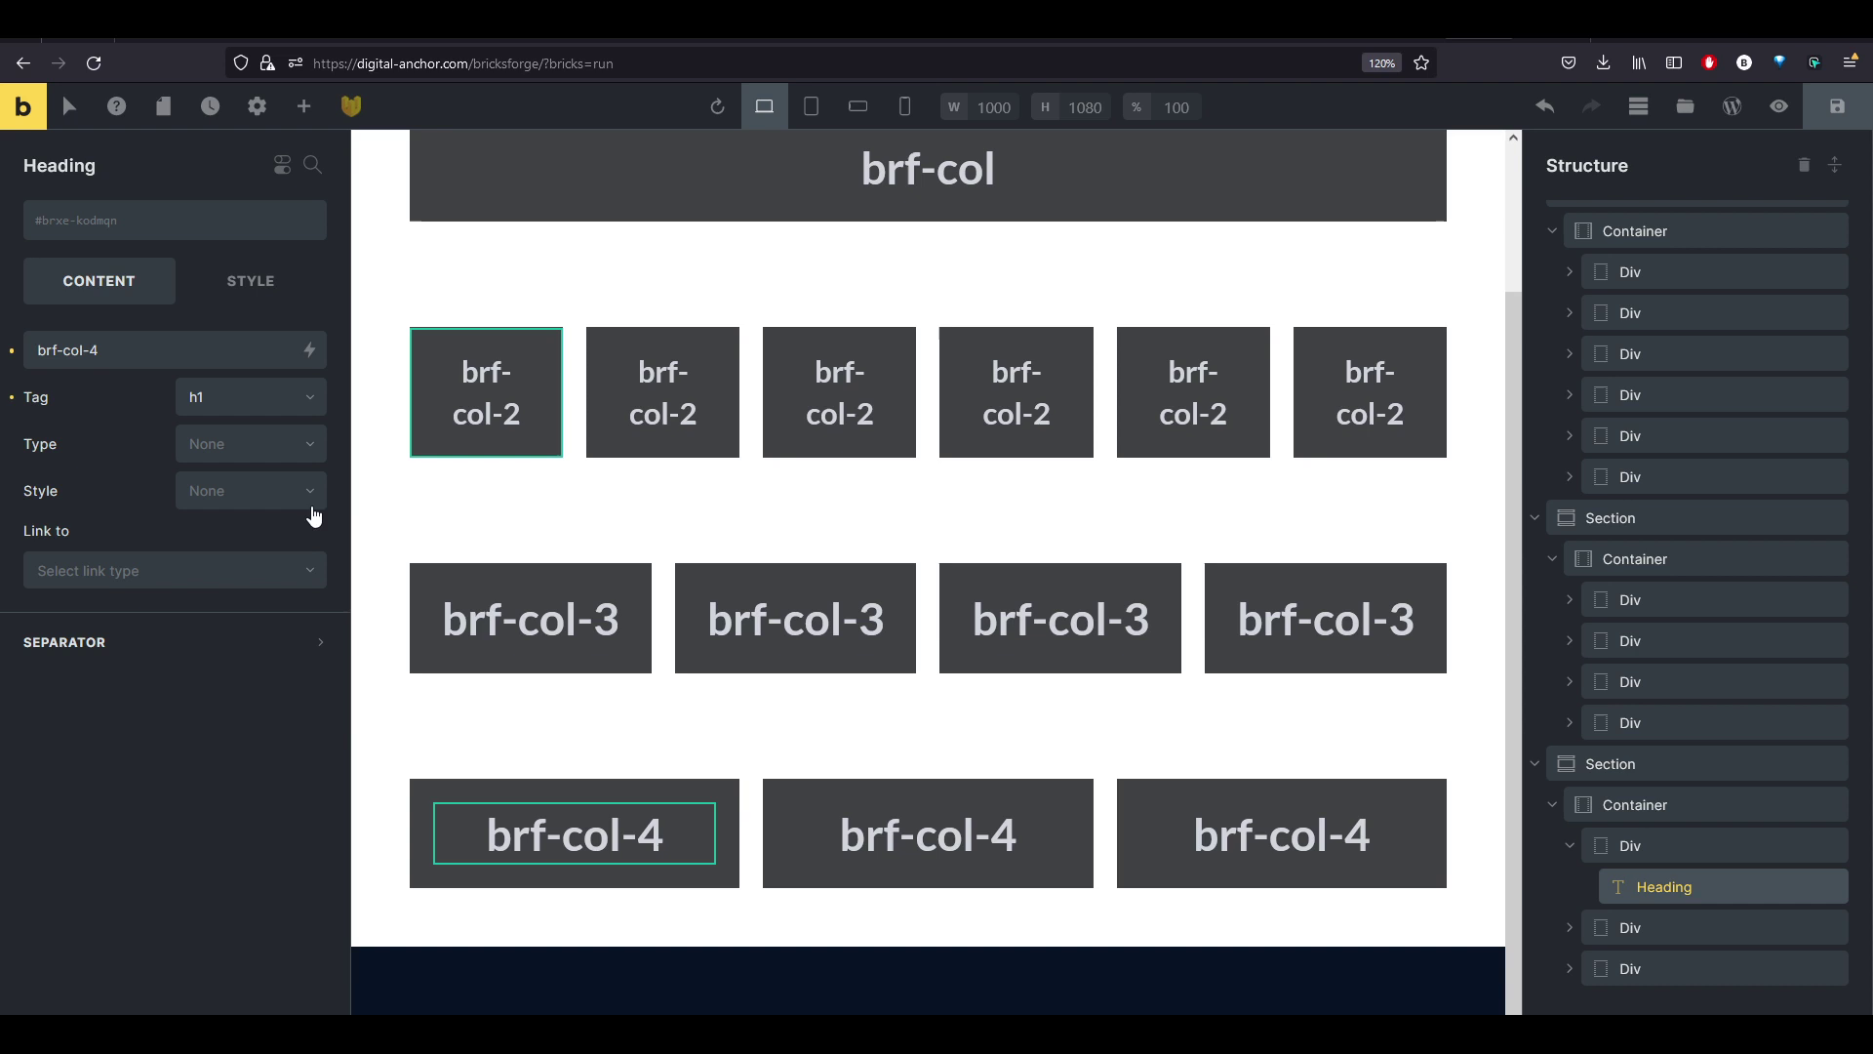
{"action": "left_click", "coordinate": [421, 786]}
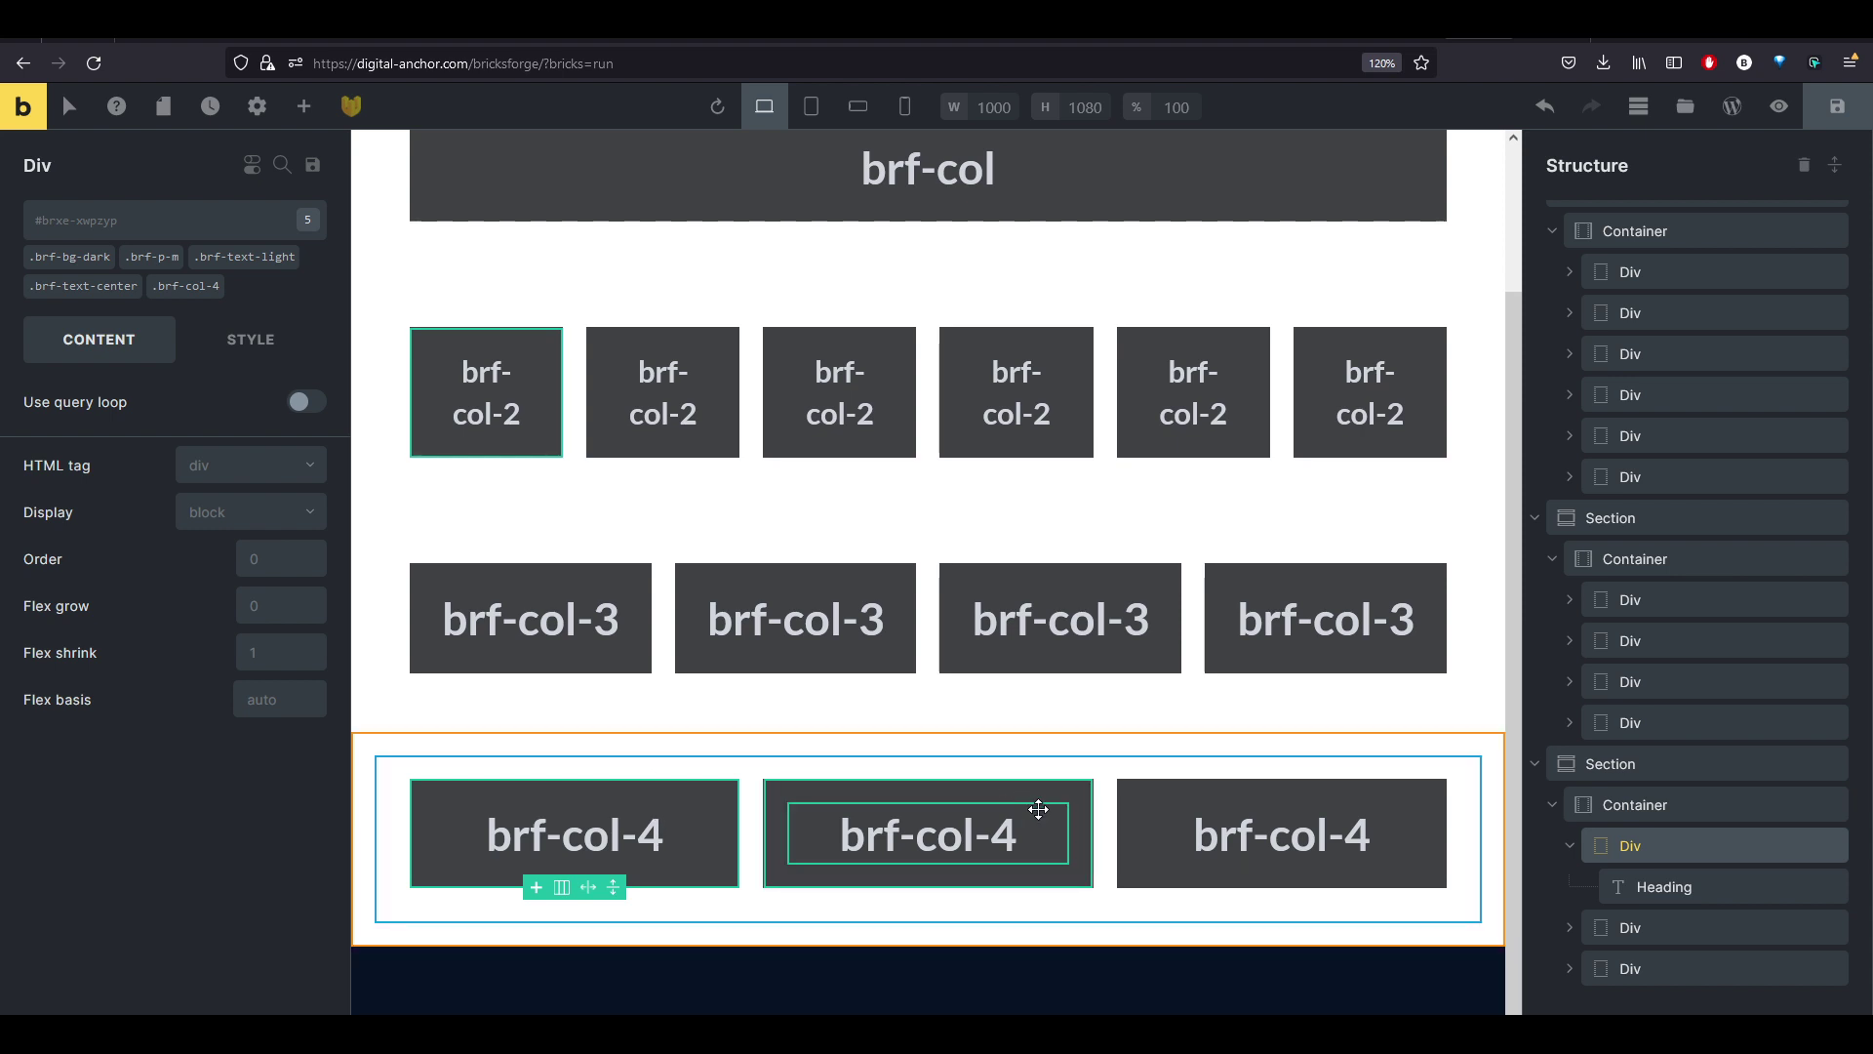
Duplicate the top brf-col Section and drag the copy below the brf-col-4 row.
{"action": "scroll", "coordinate": [1701, 429], "scroll_direction": "up", "scroll_amount": 3}
{"action": "left_click", "coordinate": [1656, 244]}
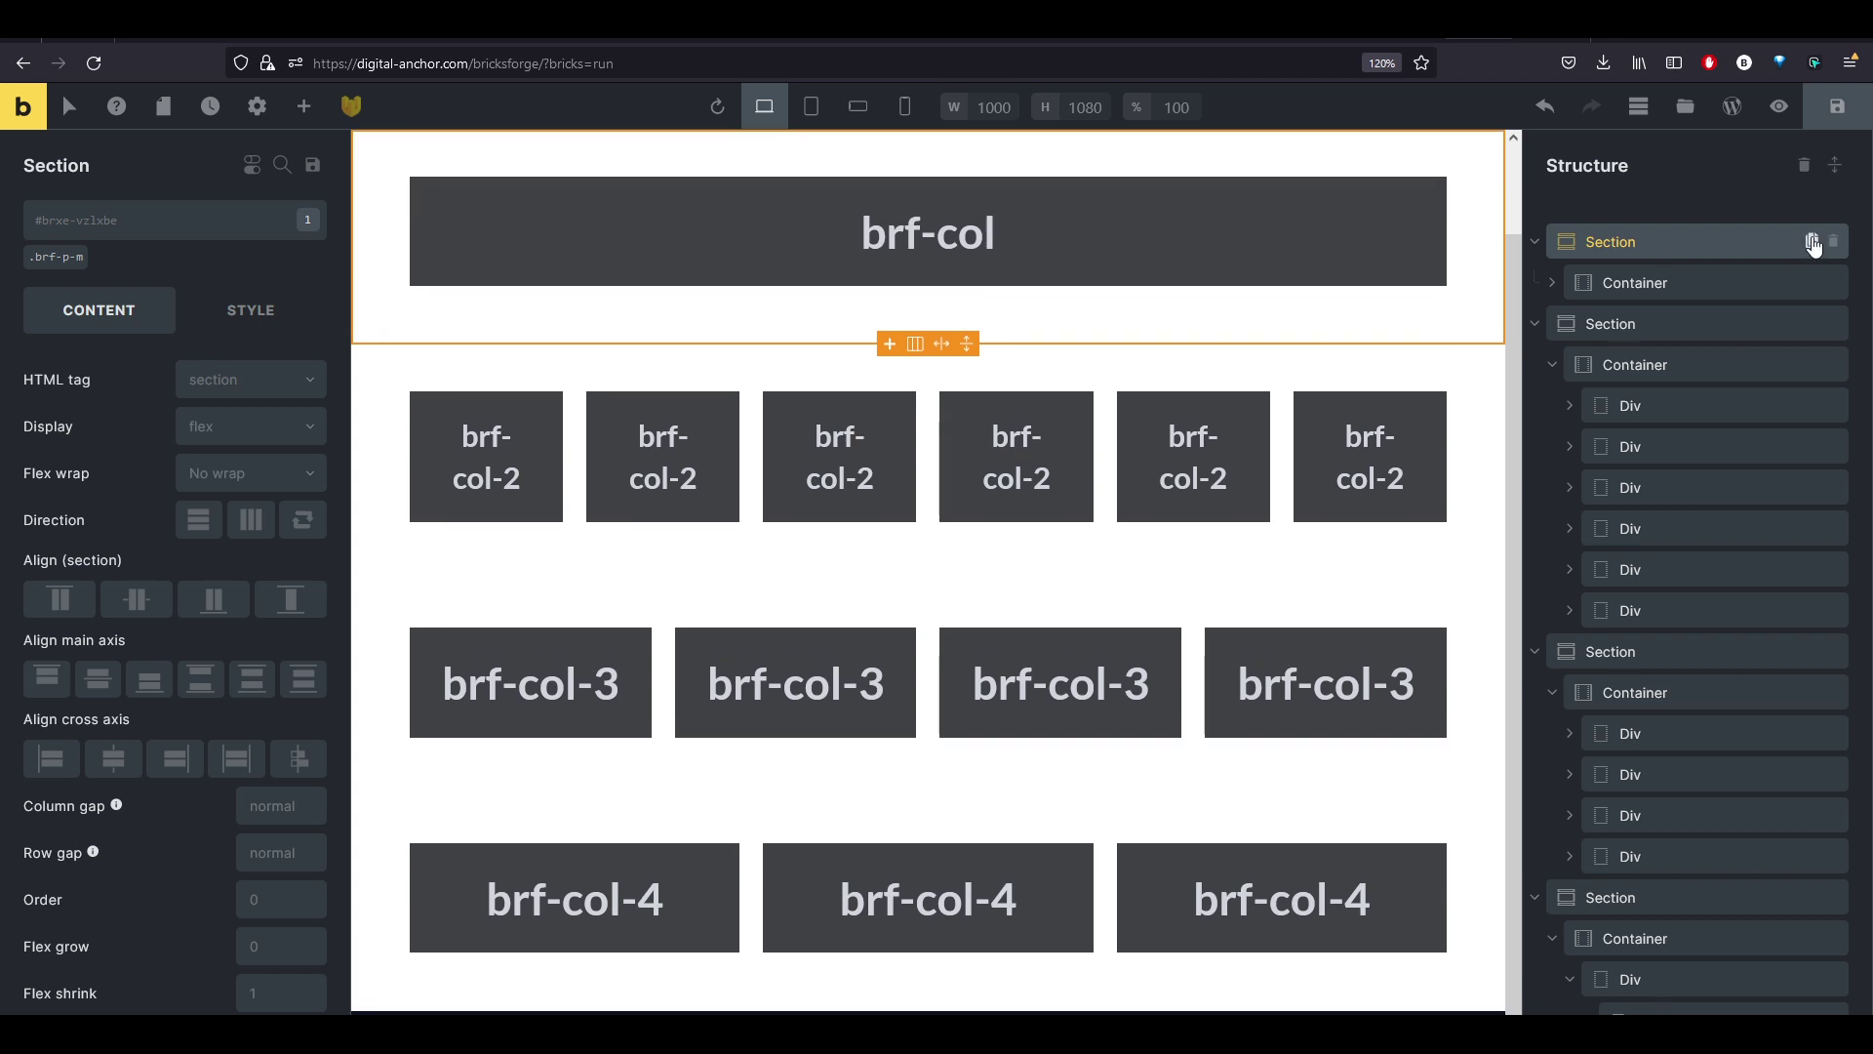
{"action": "left_click", "coordinate": [1812, 244]}
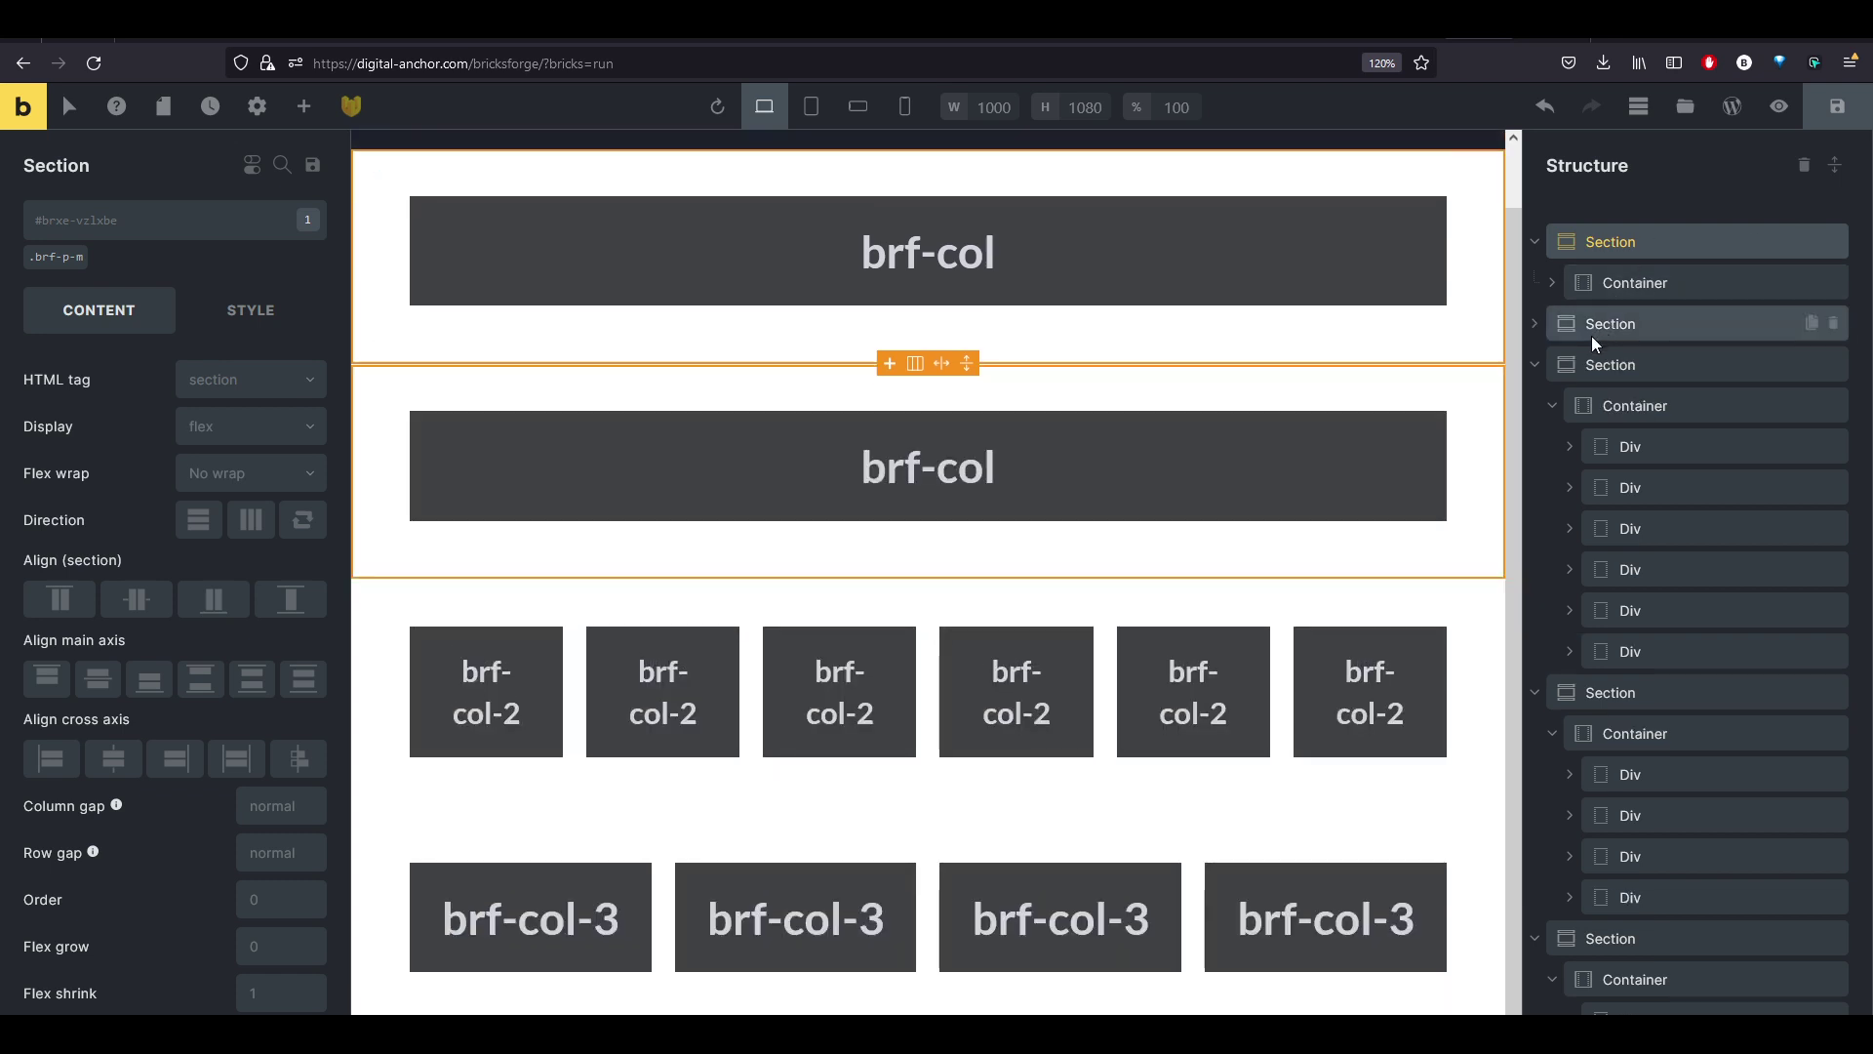
{"action": "left_click_drag", "start_coordinate": [1554, 328], "coordinate": [1808, 192]}
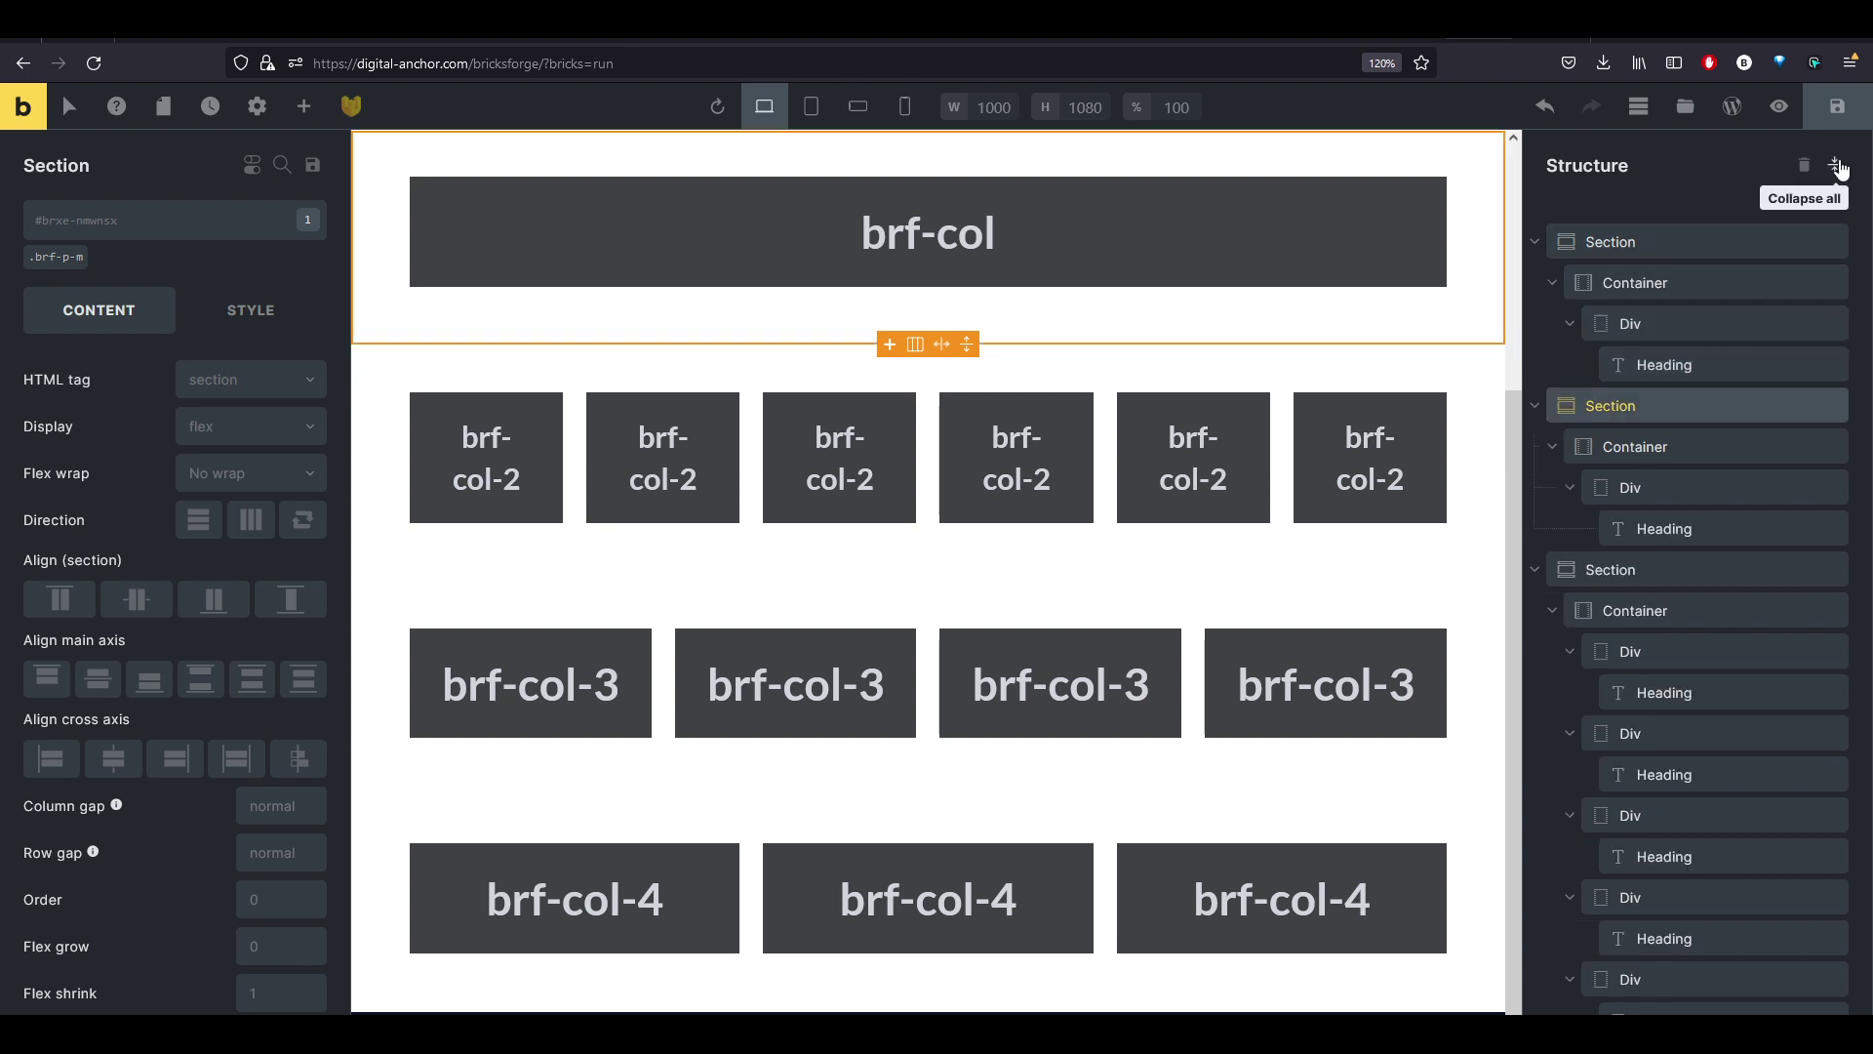
{"action": "left_click", "coordinate": [1834, 165]}
{"action": "left_click_drag", "start_coordinate": [1633, 295], "coordinate": [1610, 443]}
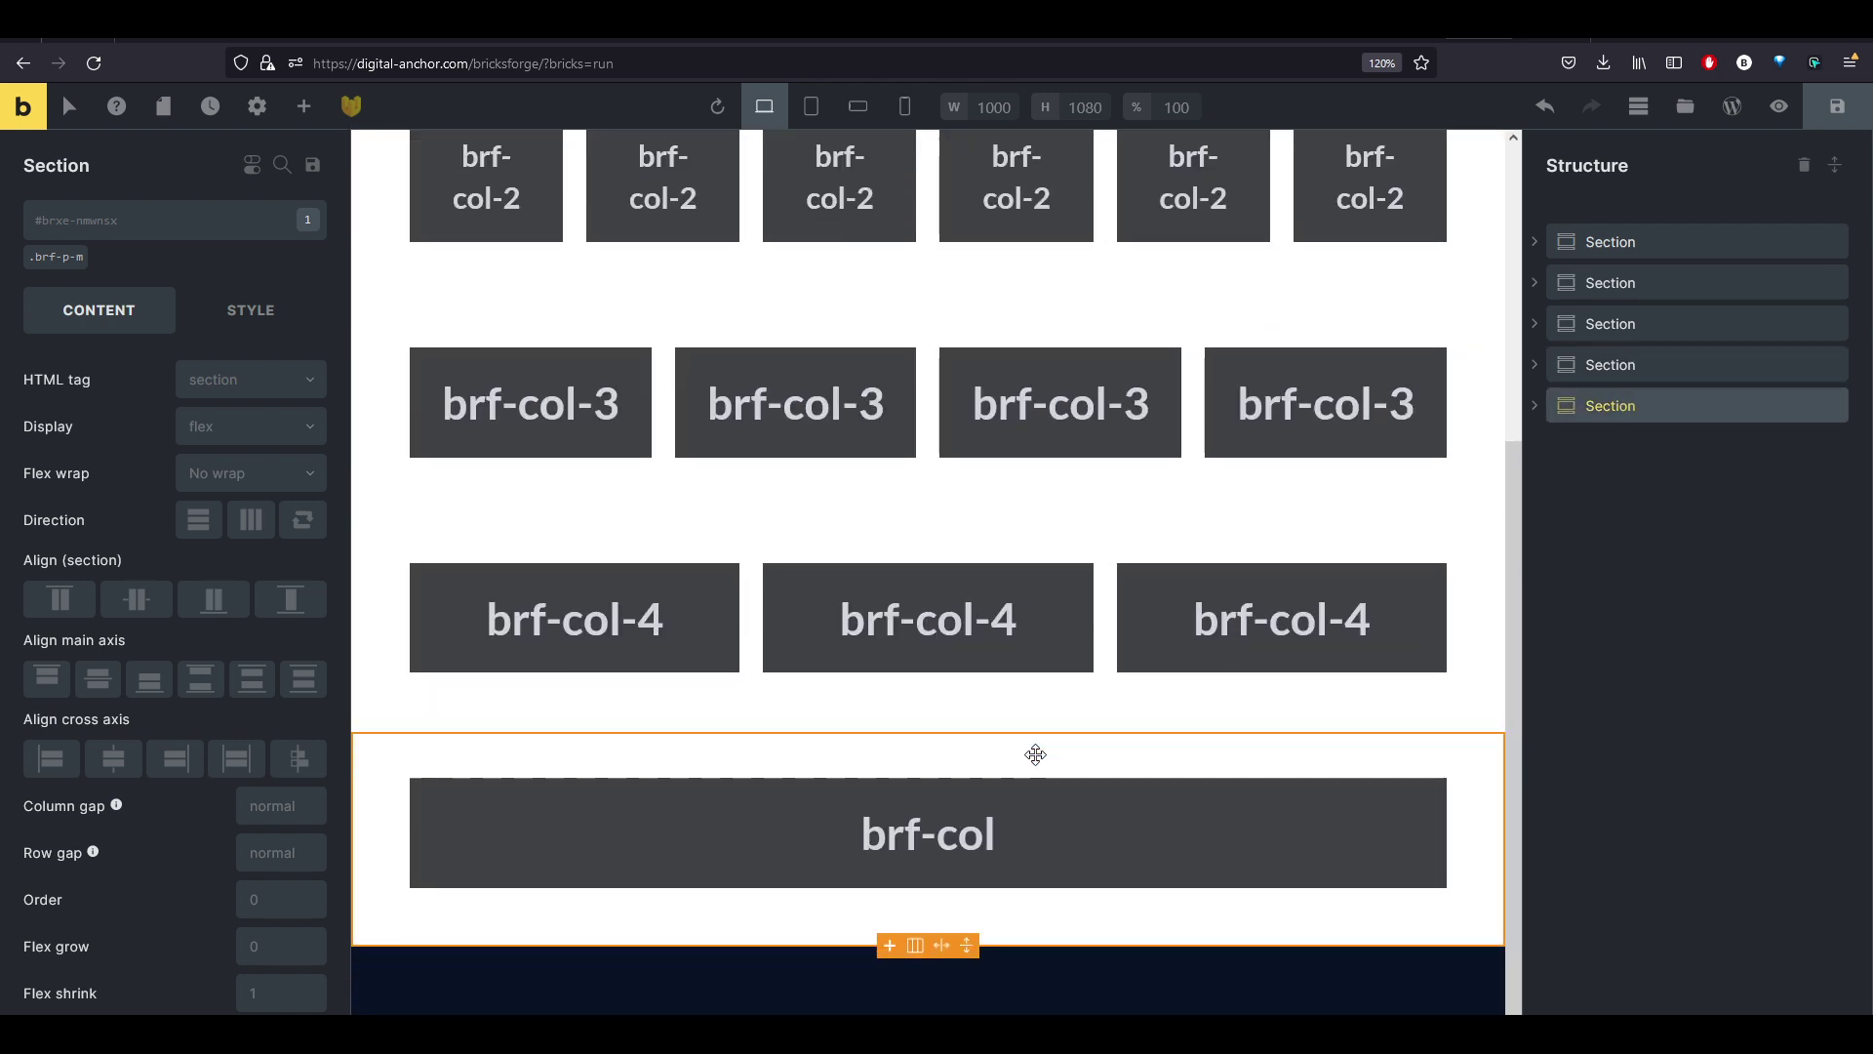
Expand the new bottom Section down to its Div and select it.
{"action": "left_click", "coordinate": [1537, 407]}
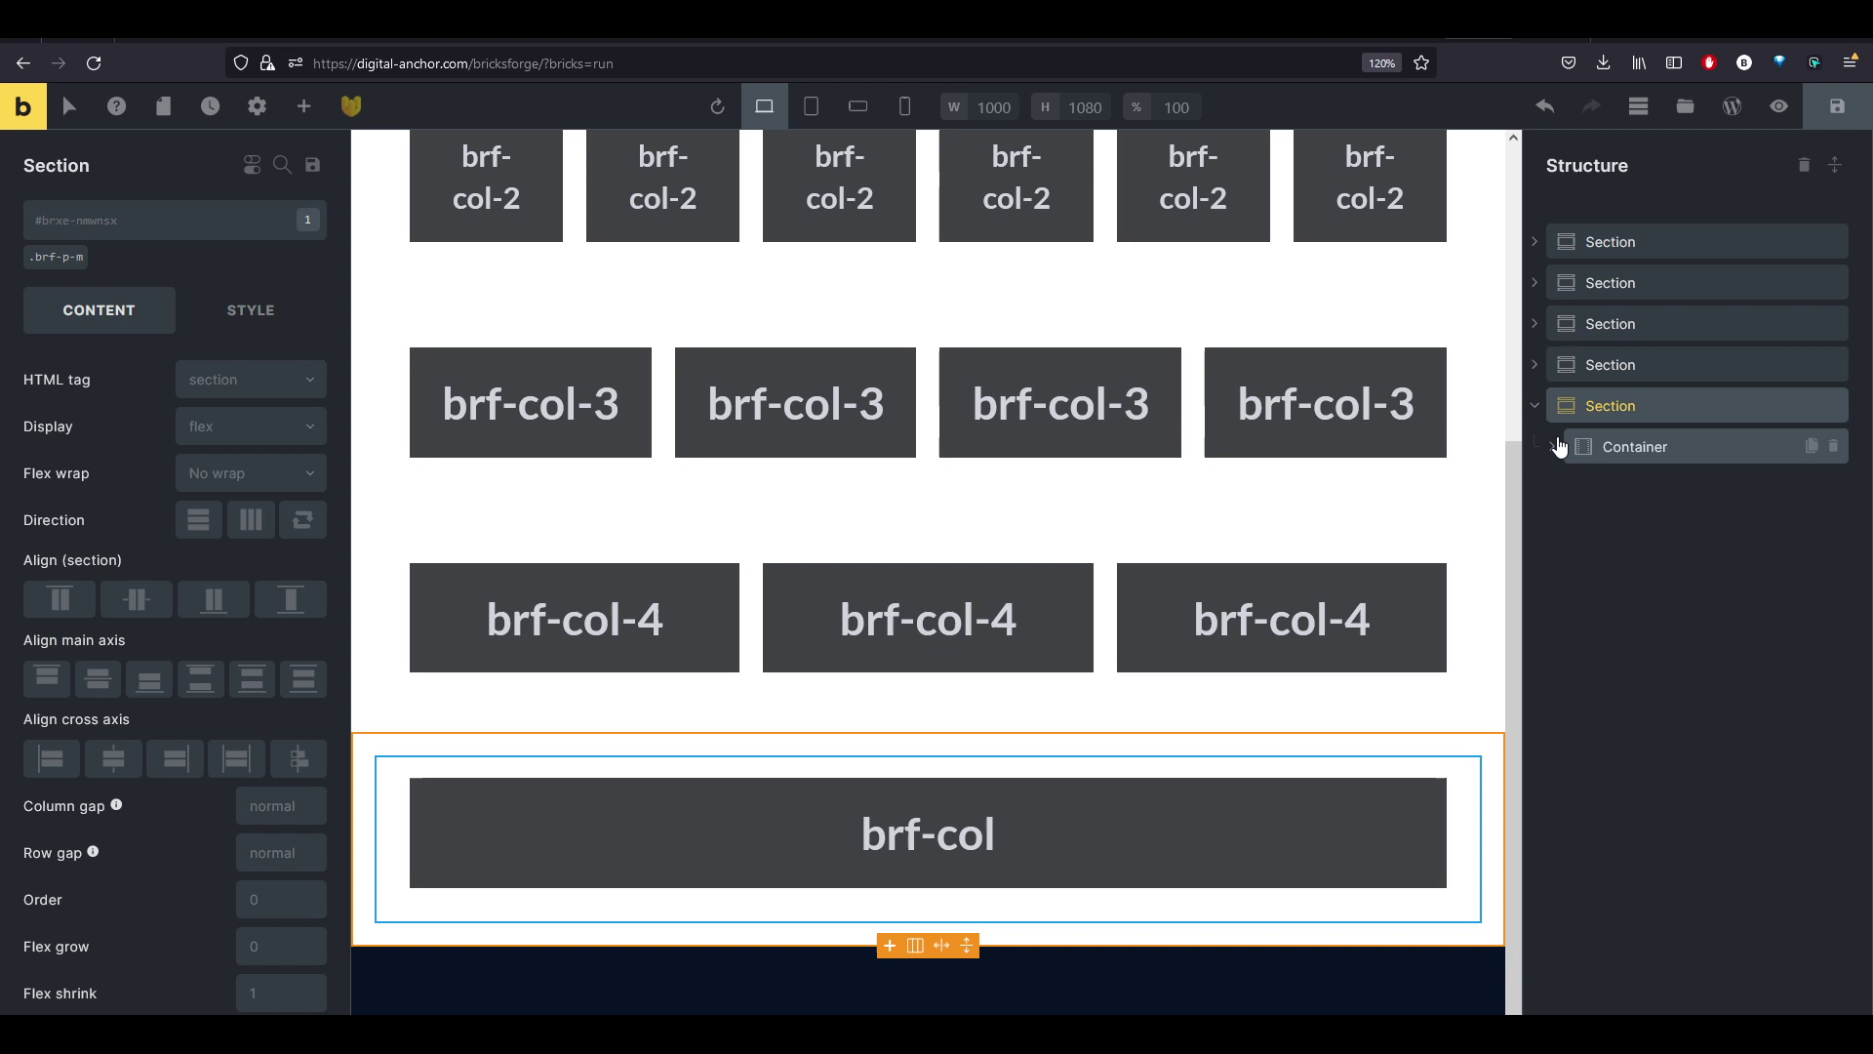
{"action": "left_click", "coordinate": [1553, 448]}
{"action": "left_click", "coordinate": [1568, 487]}
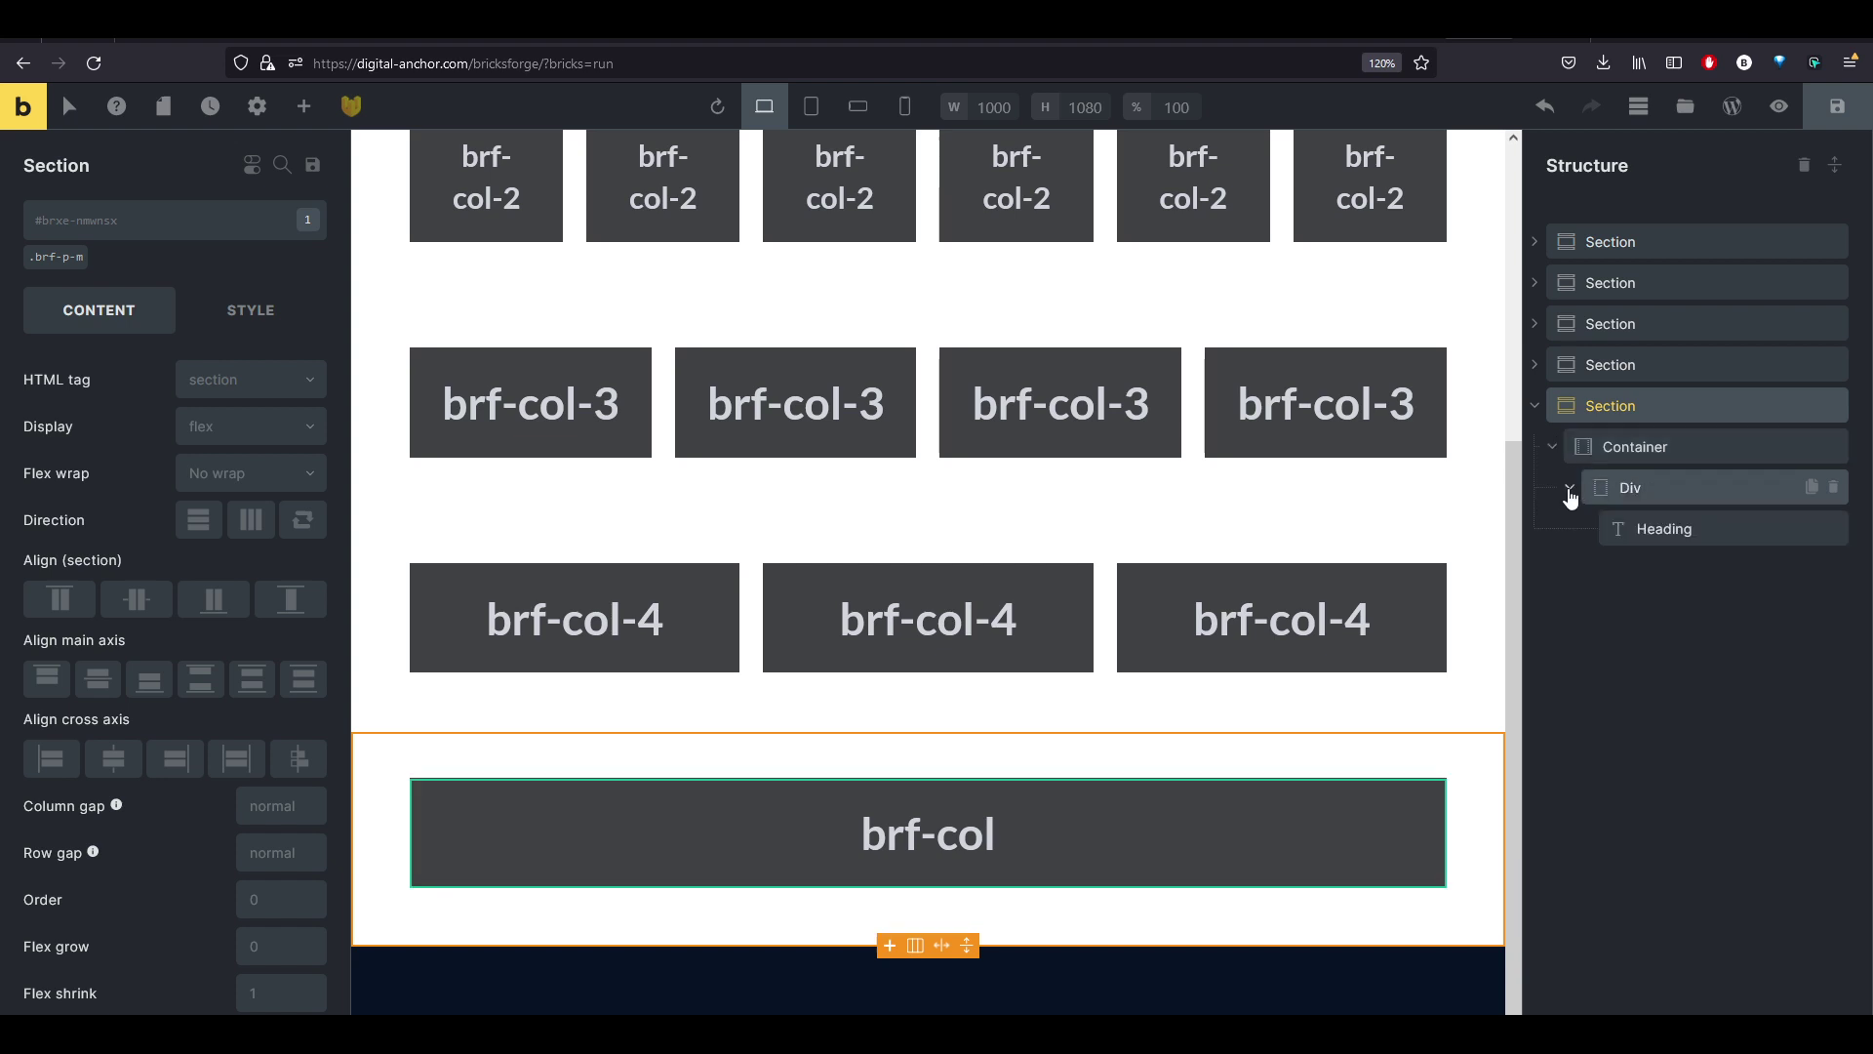
{"action": "left_click", "coordinate": [1660, 491]}
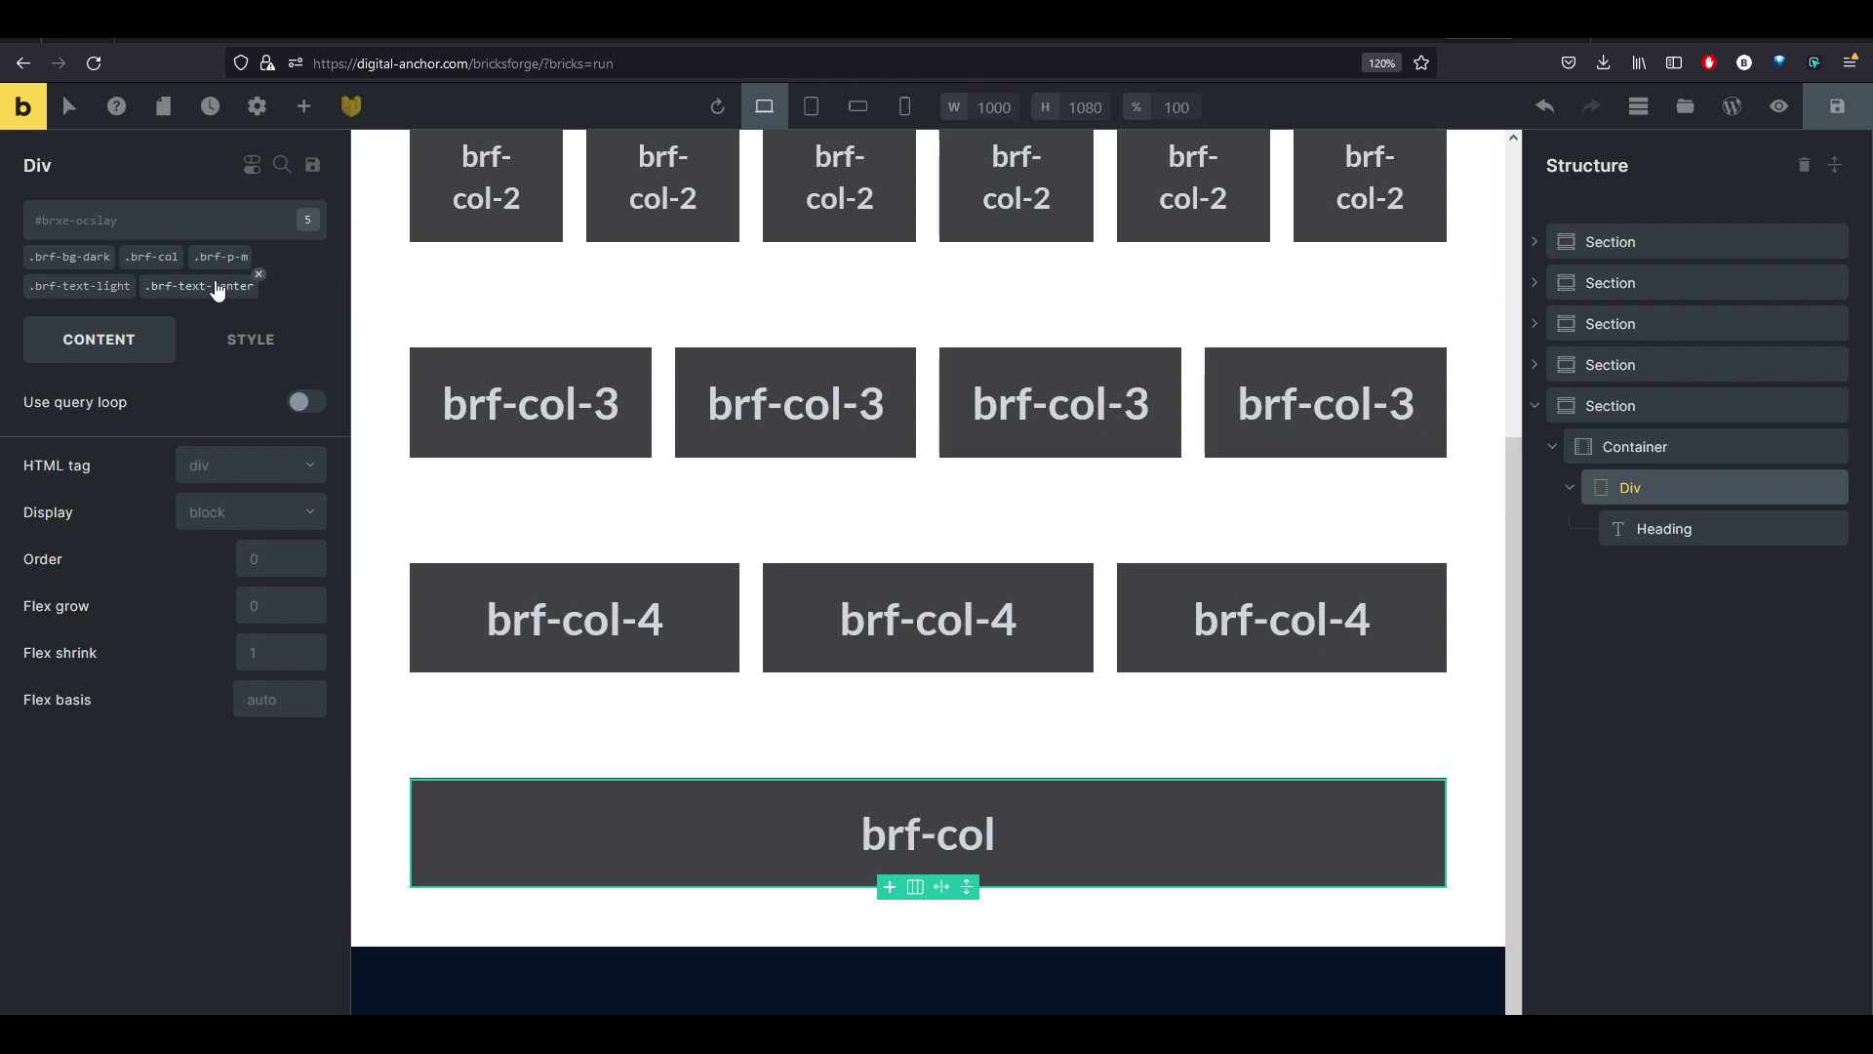
Replace the Div's brf-col class with brf-col-6.
{"action": "left_click", "coordinate": [184, 245]}
{"action": "left_click", "coordinate": [133, 232]}
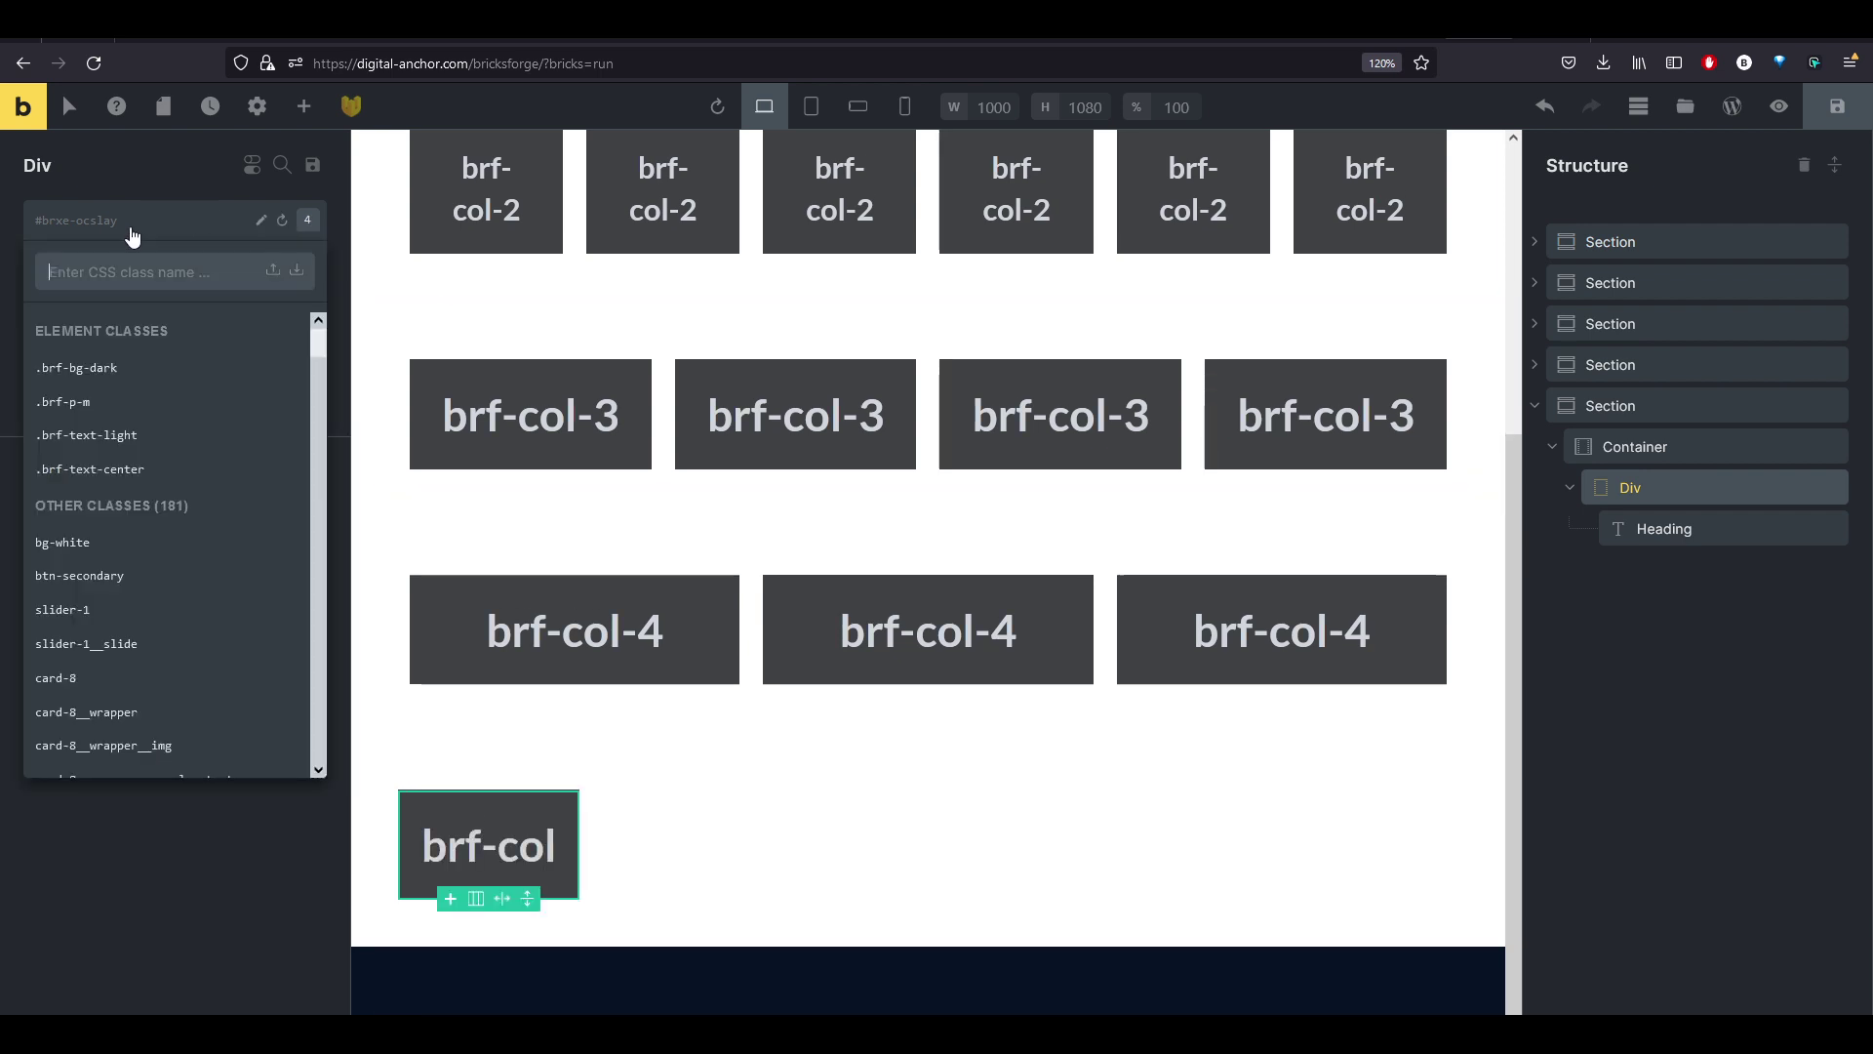
{"action": "type", "text": "col-"}
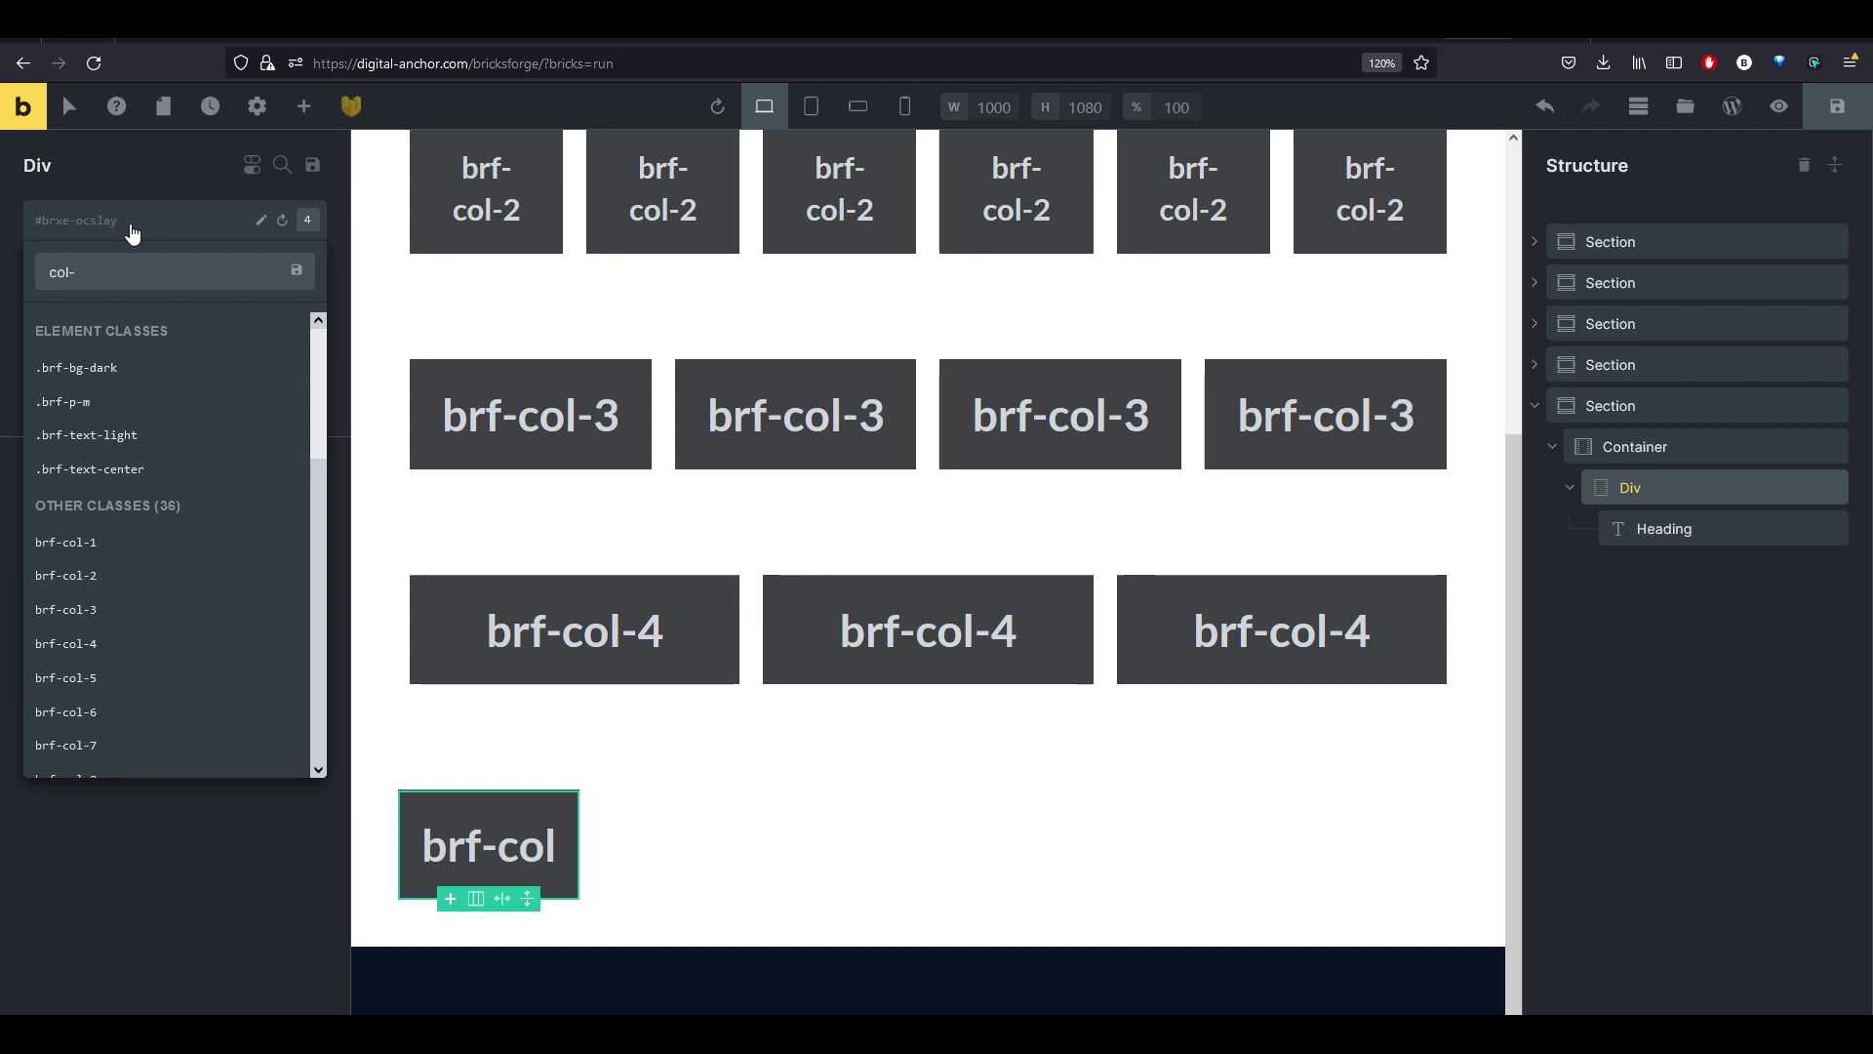
{"action": "type", "text": "6"}
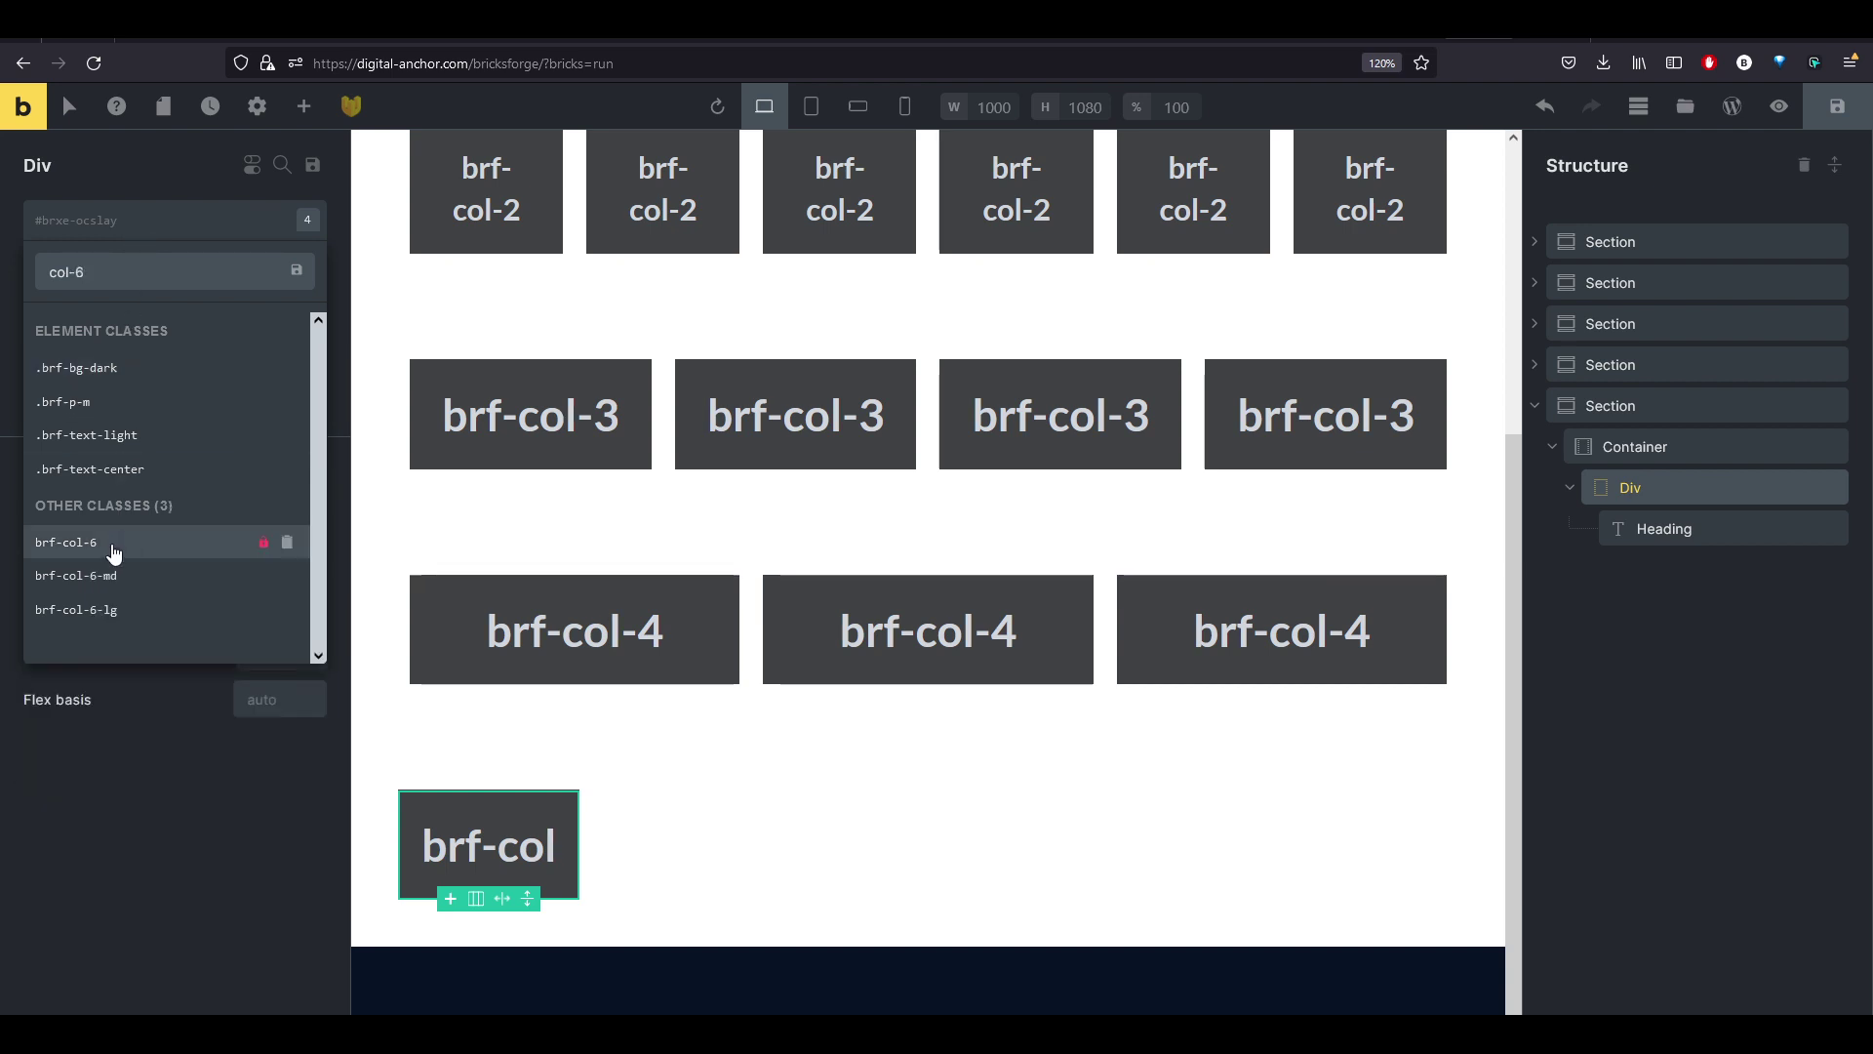
{"action": "left_click", "coordinate": [114, 549]}
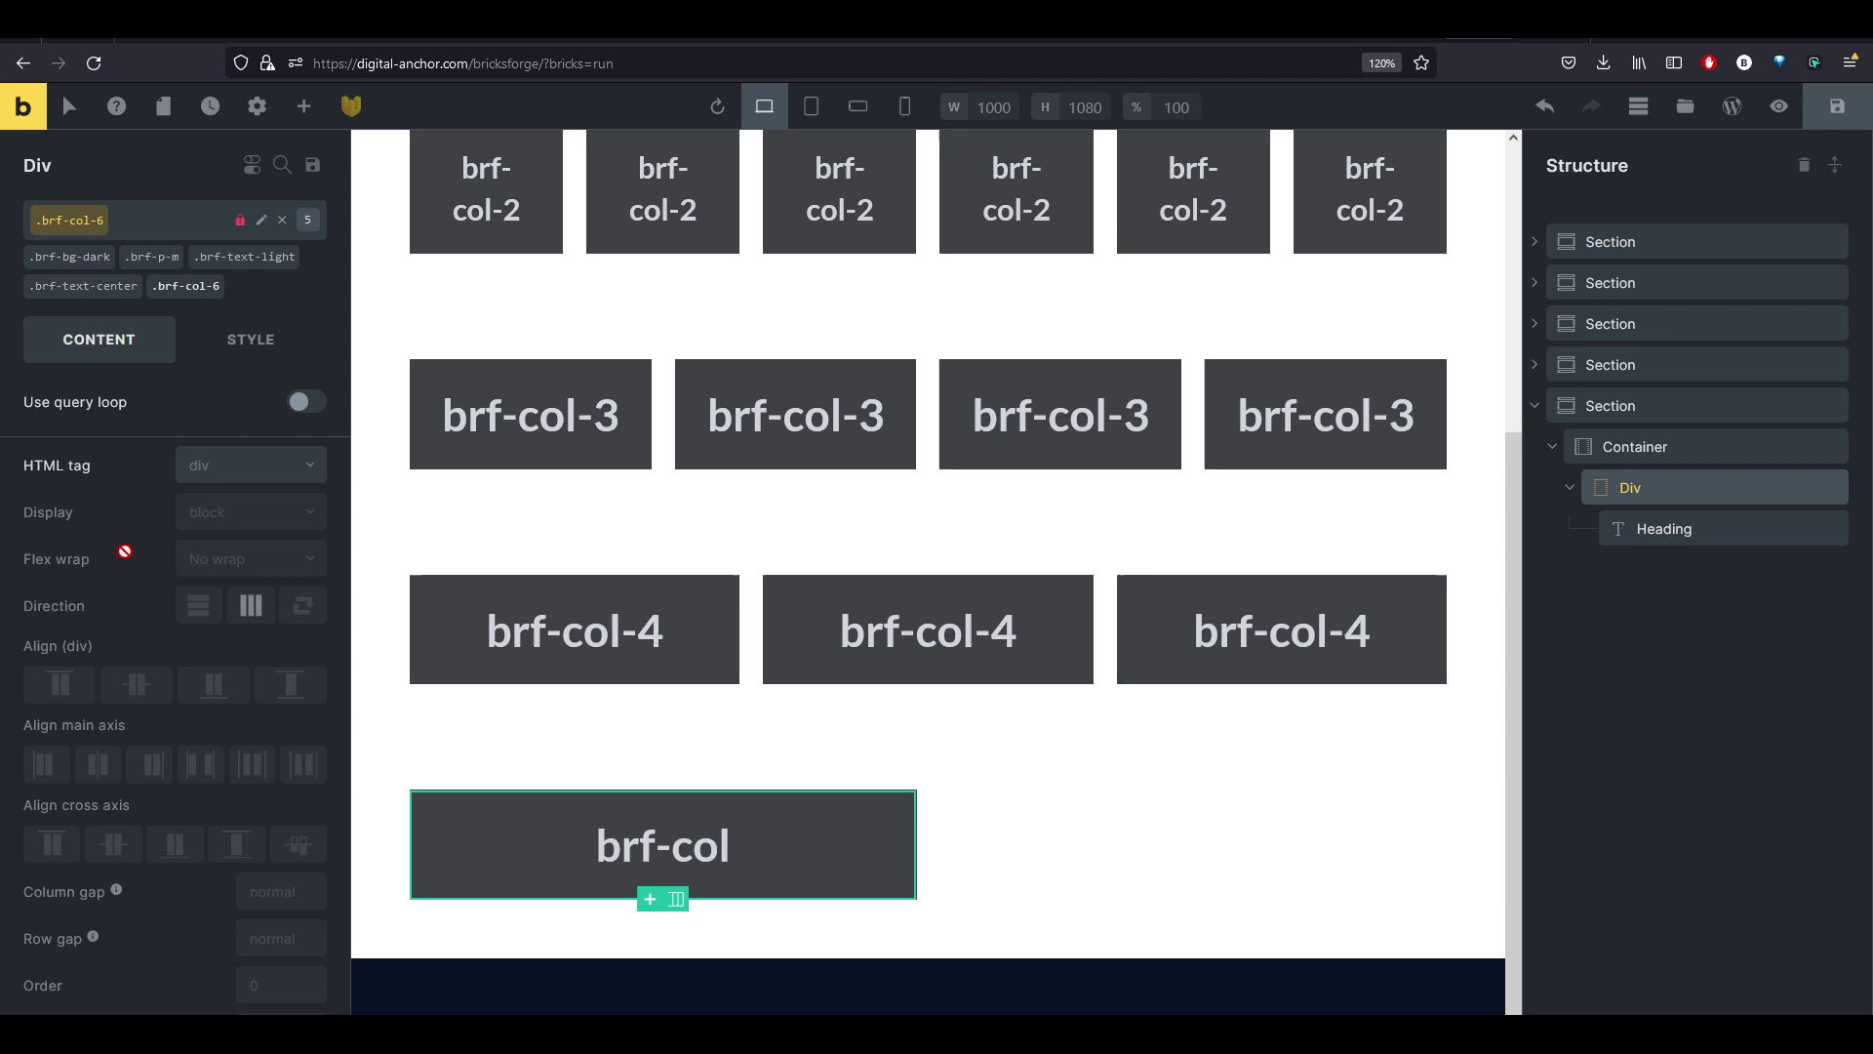
Duplicate the brf-col-6 Div with Ctrl+D into four half-width boxes.
{"action": "key", "text": "ctrl+d"}
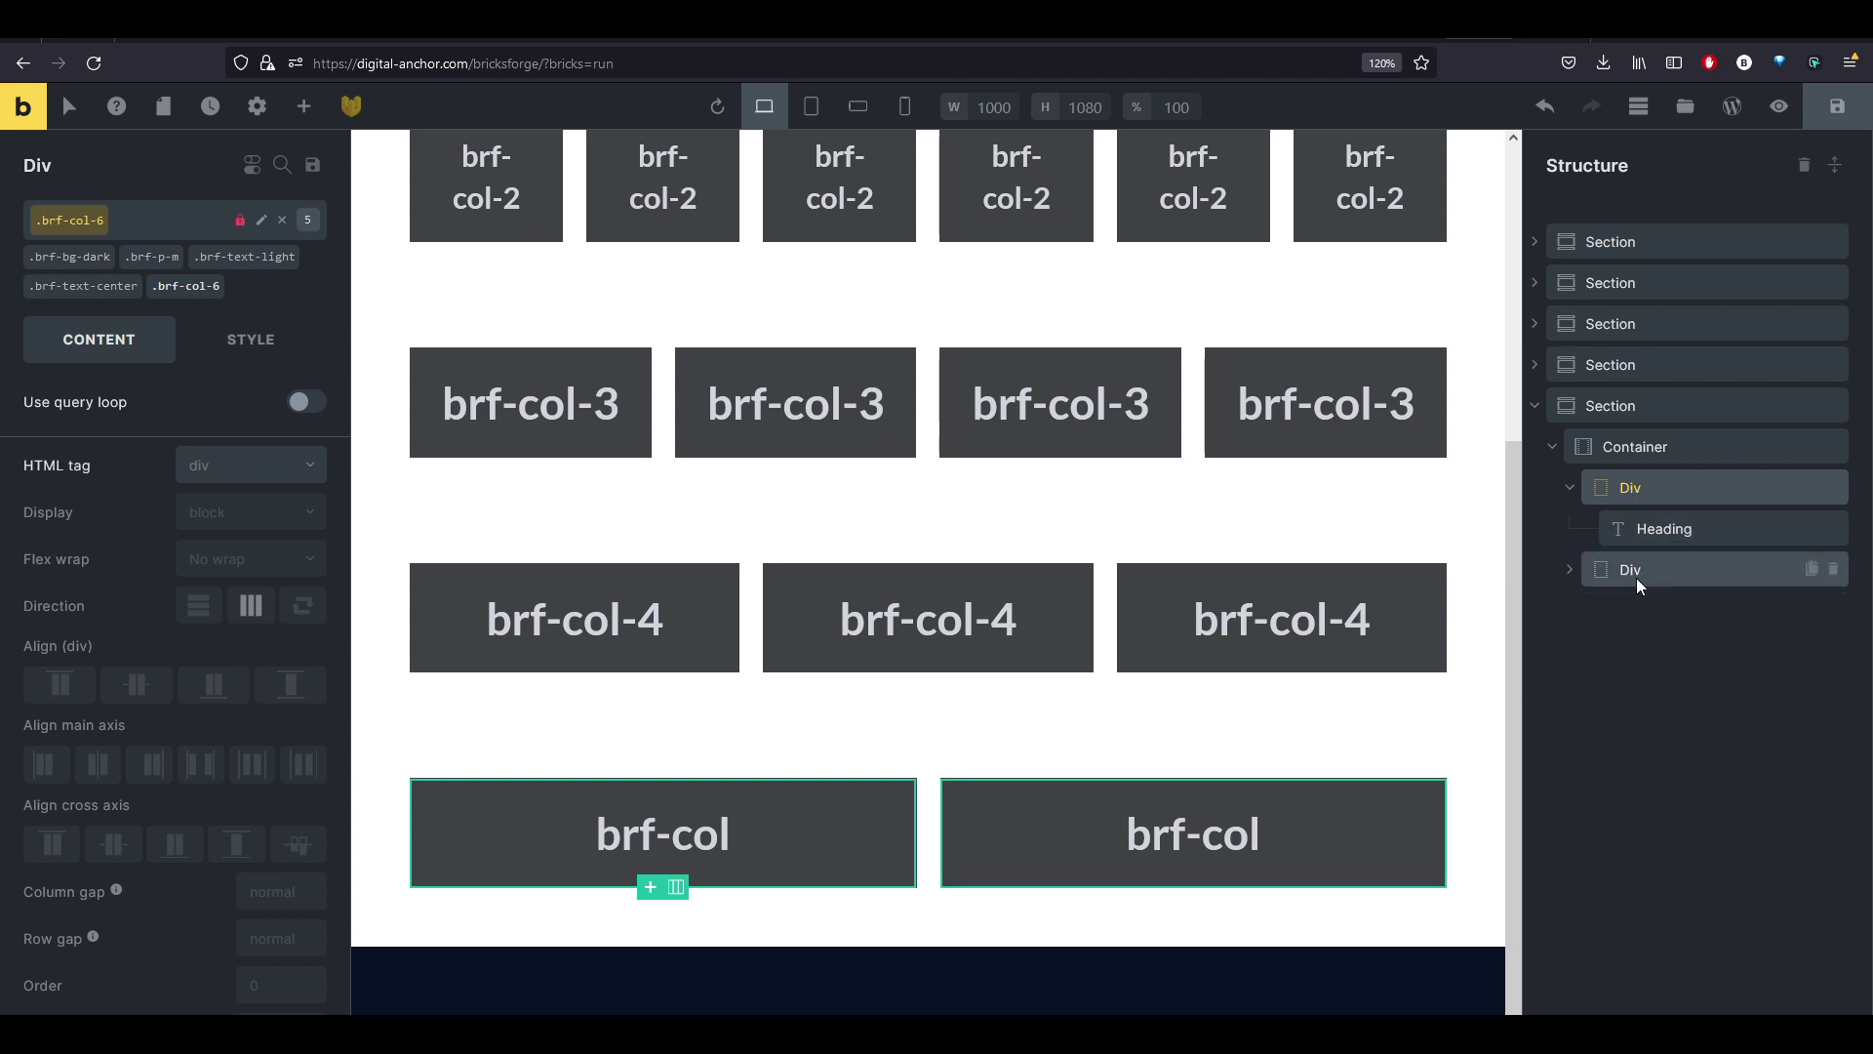
{"action": "key", "text": "ctrl+d"}
{"action": "key", "text": "ctrl+d"}
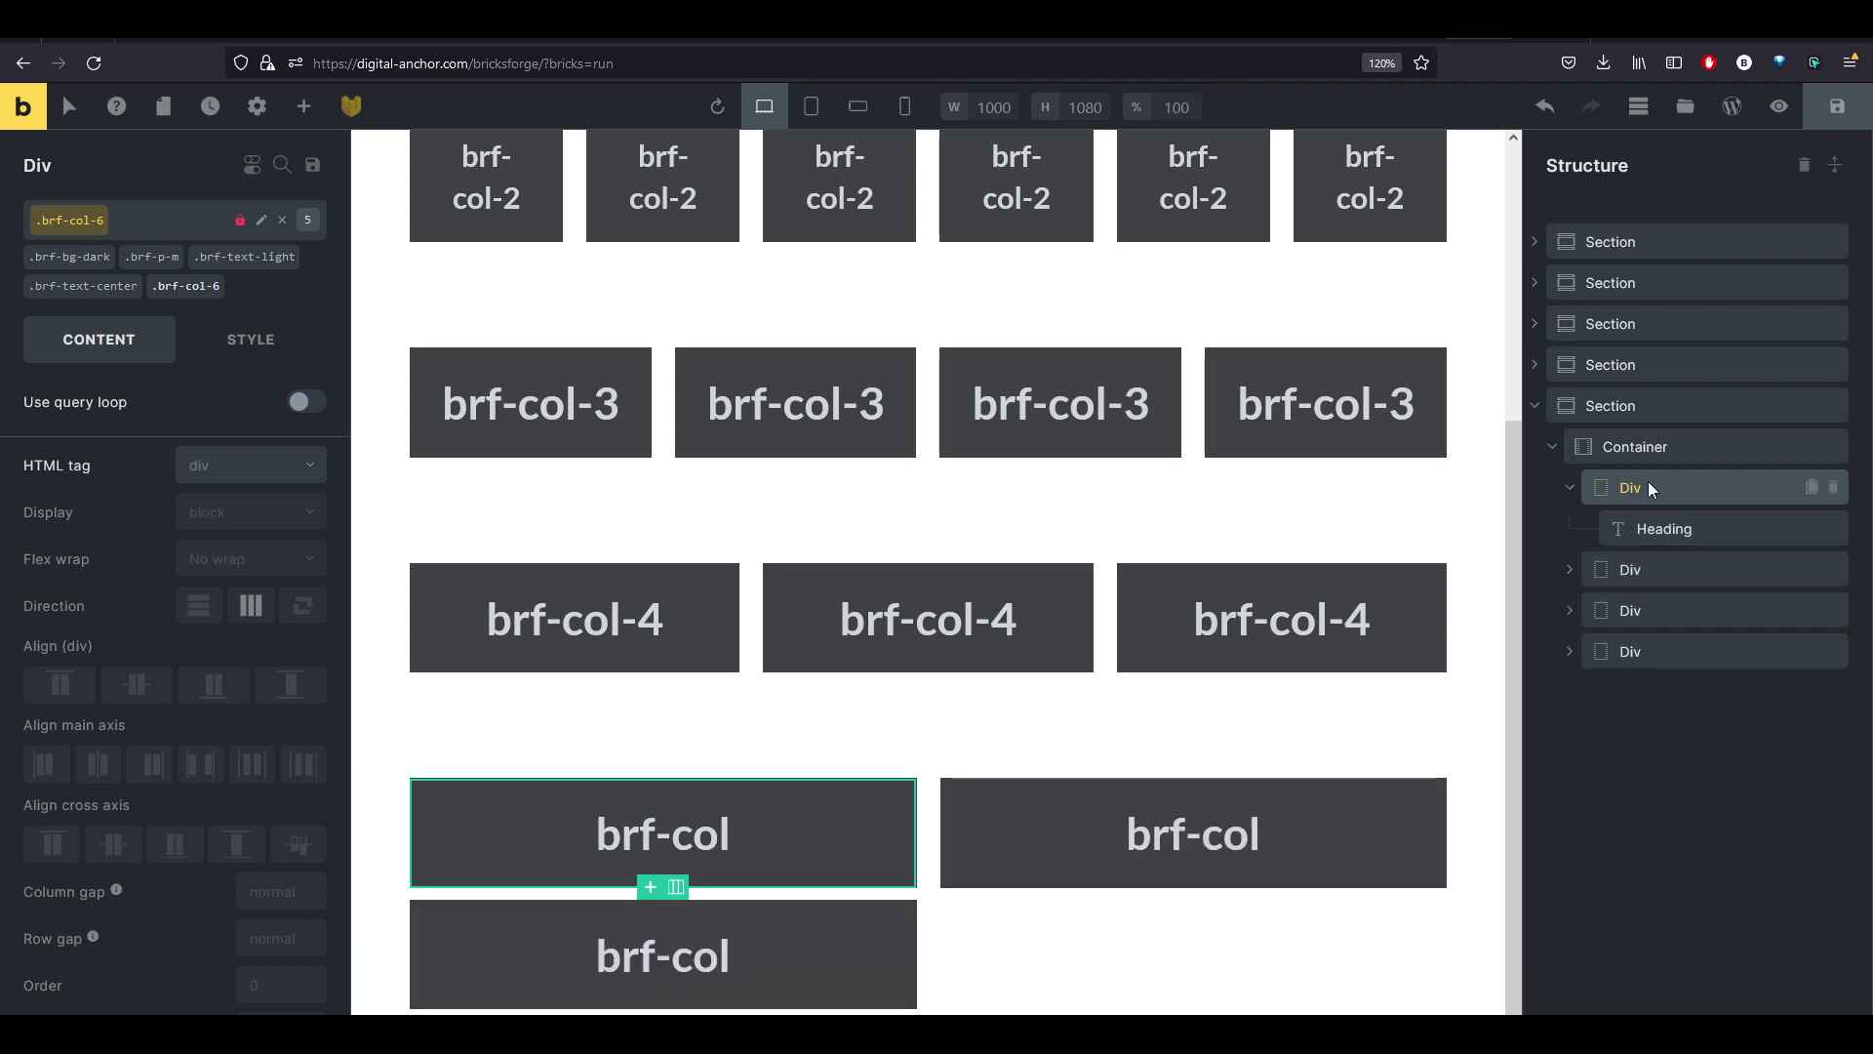
{"action": "scroll", "coordinate": [1162, 752], "scroll_direction": "down", "scroll_amount": 1}
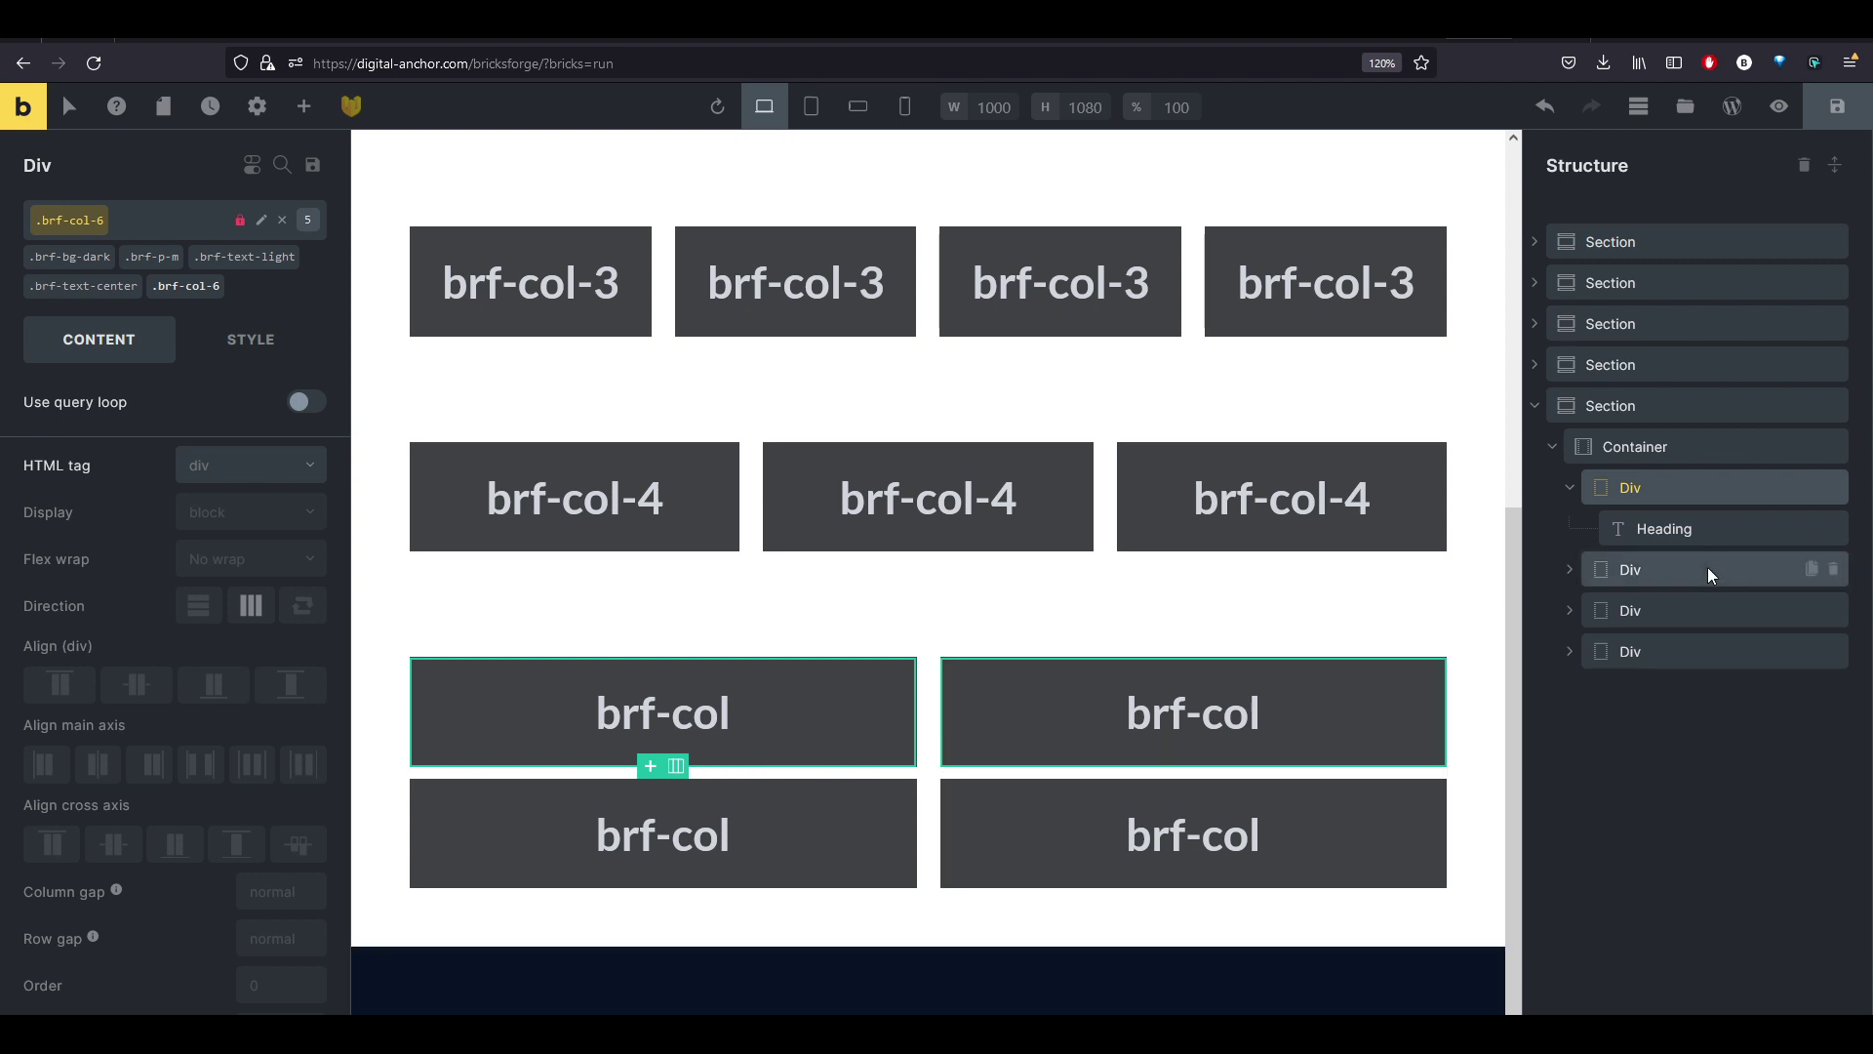
{"action": "left_click", "coordinate": [810, 107]}
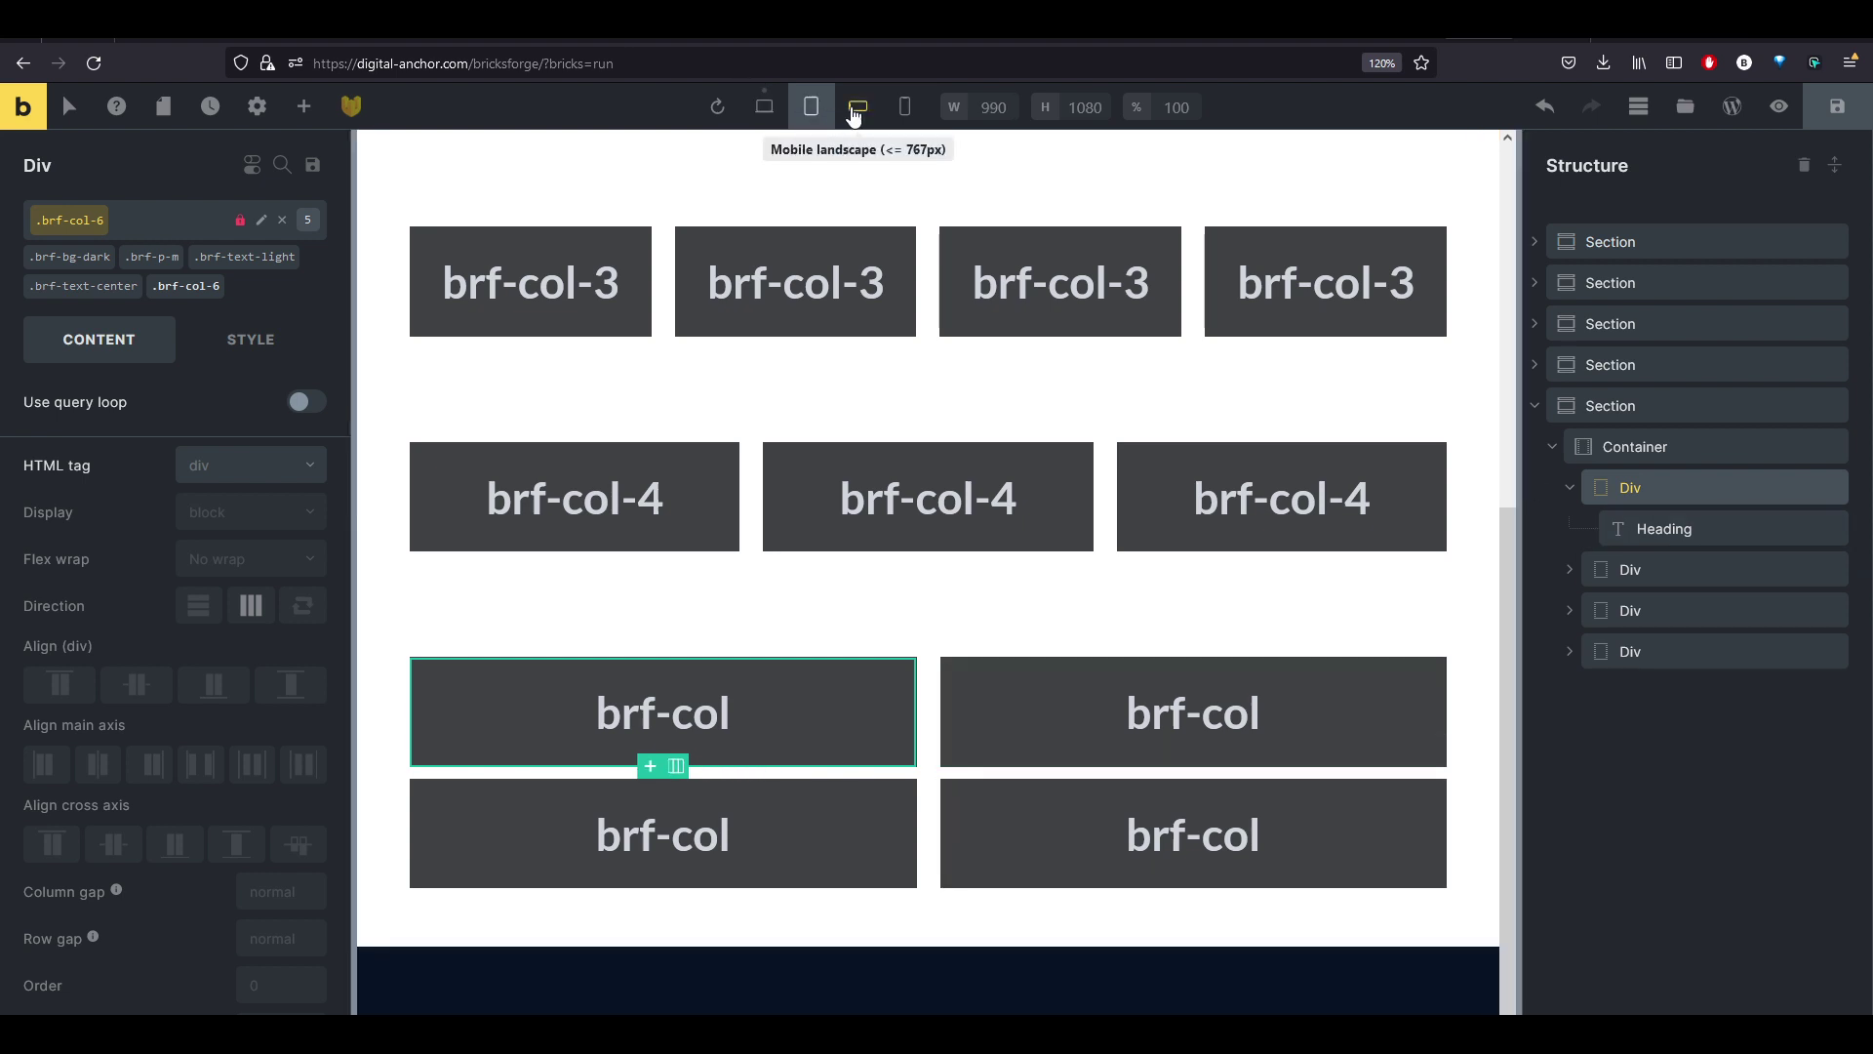
{"action": "left_click", "coordinate": [856, 109]}
{"action": "scroll", "coordinate": [929, 506], "scroll_direction": "down", "scroll_amount": 2}
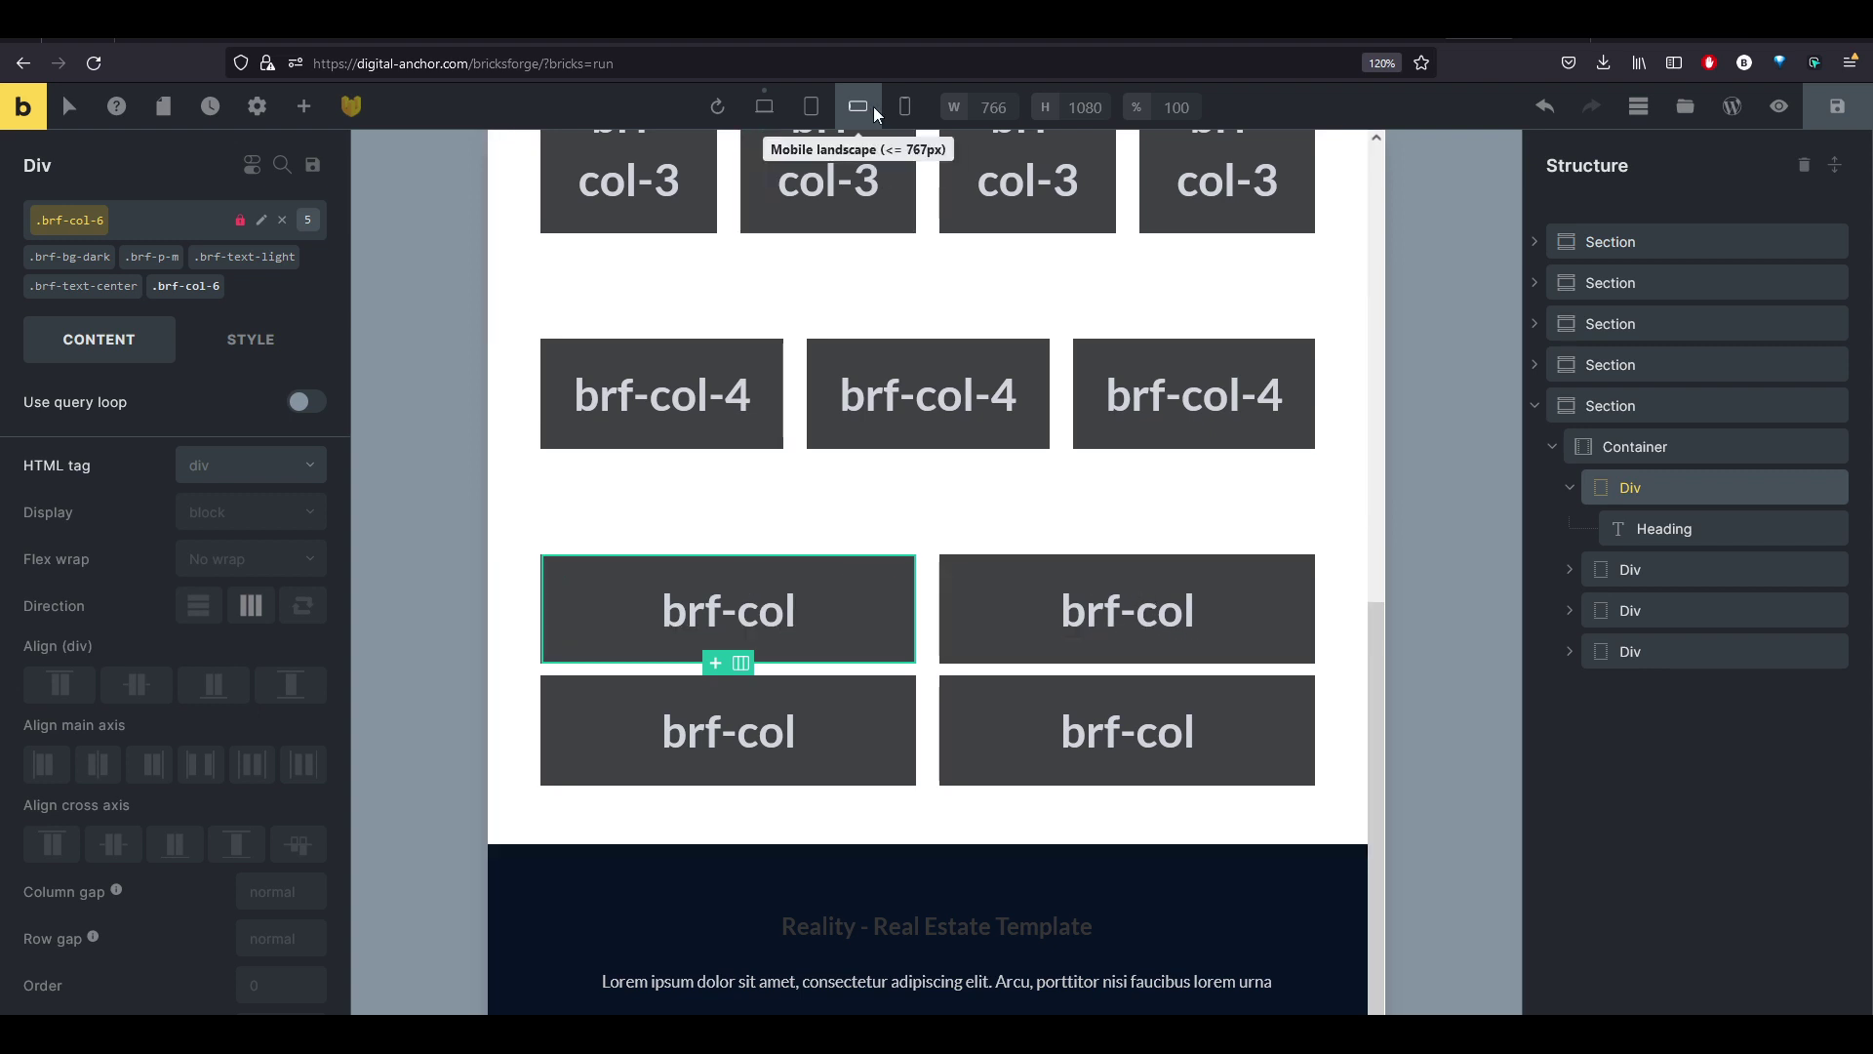
{"action": "left_click", "coordinate": [904, 106]}
{"action": "scroll", "coordinate": [958, 371], "scroll_direction": "down", "scroll_amount": 5}
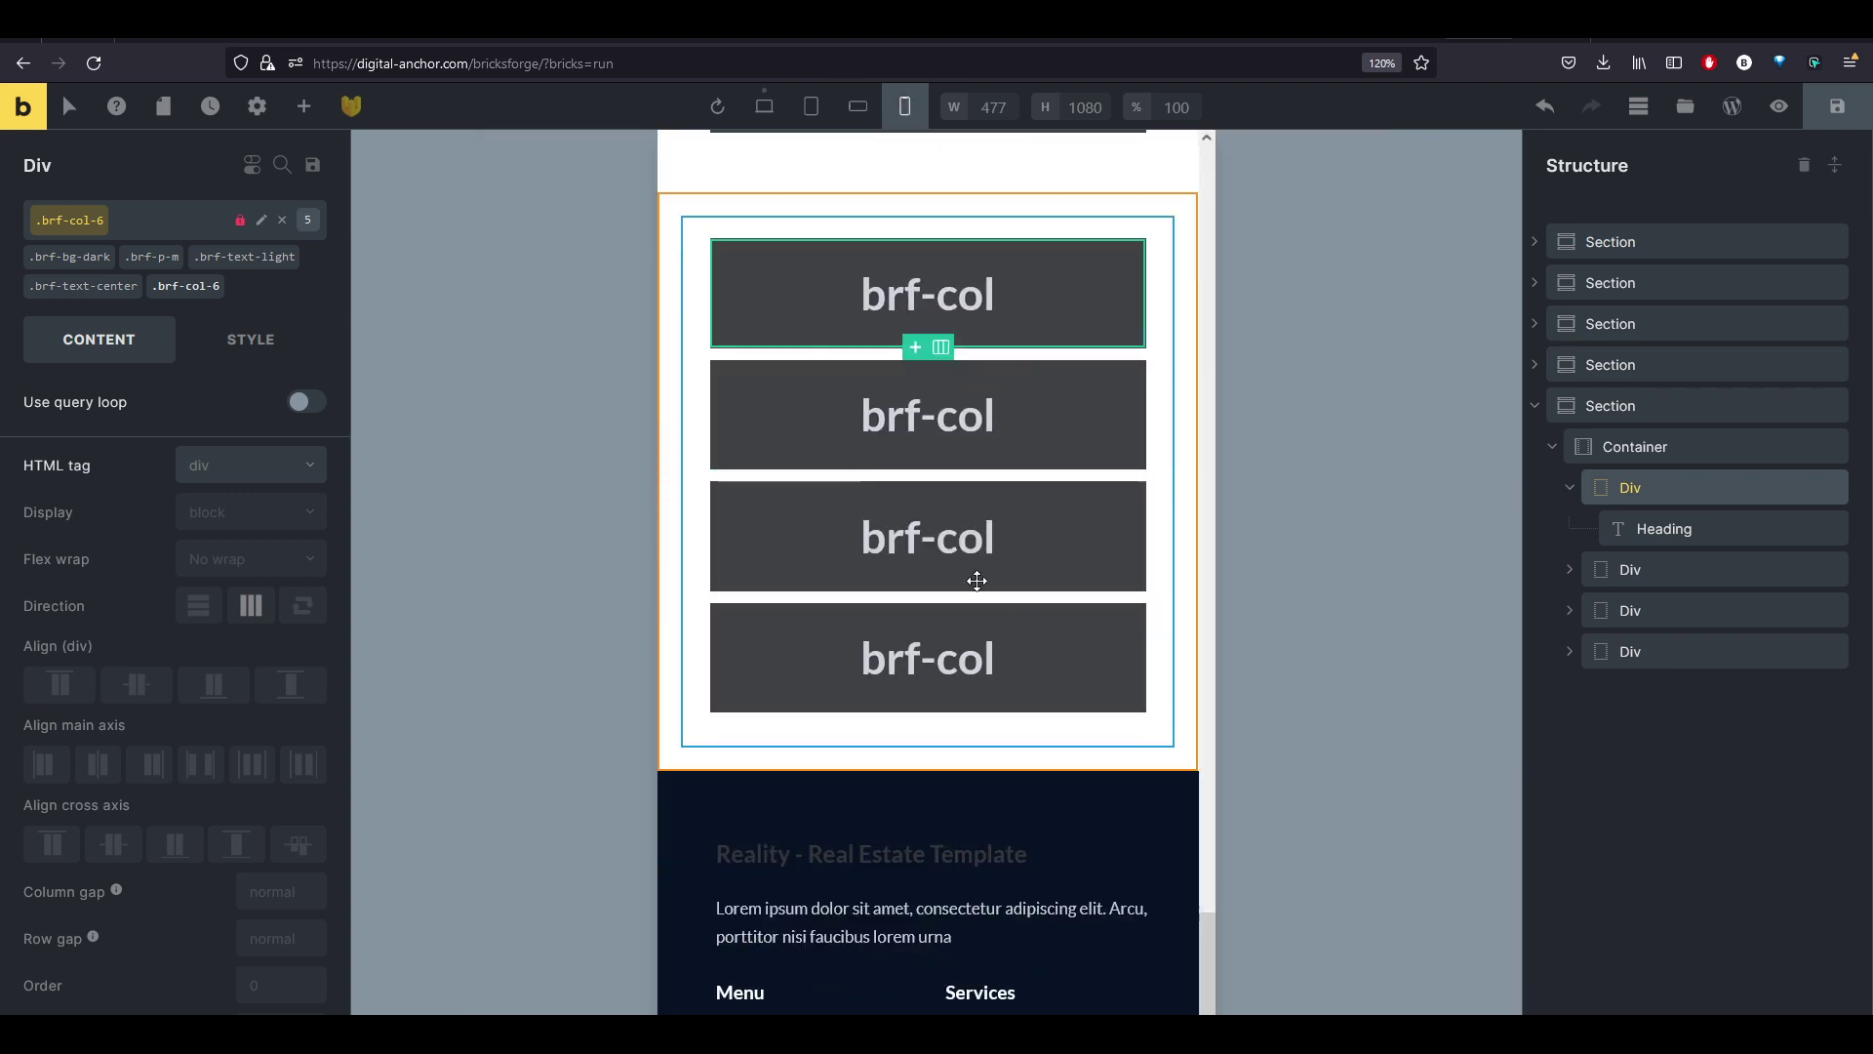
{"action": "left_click", "coordinate": [764, 106]}
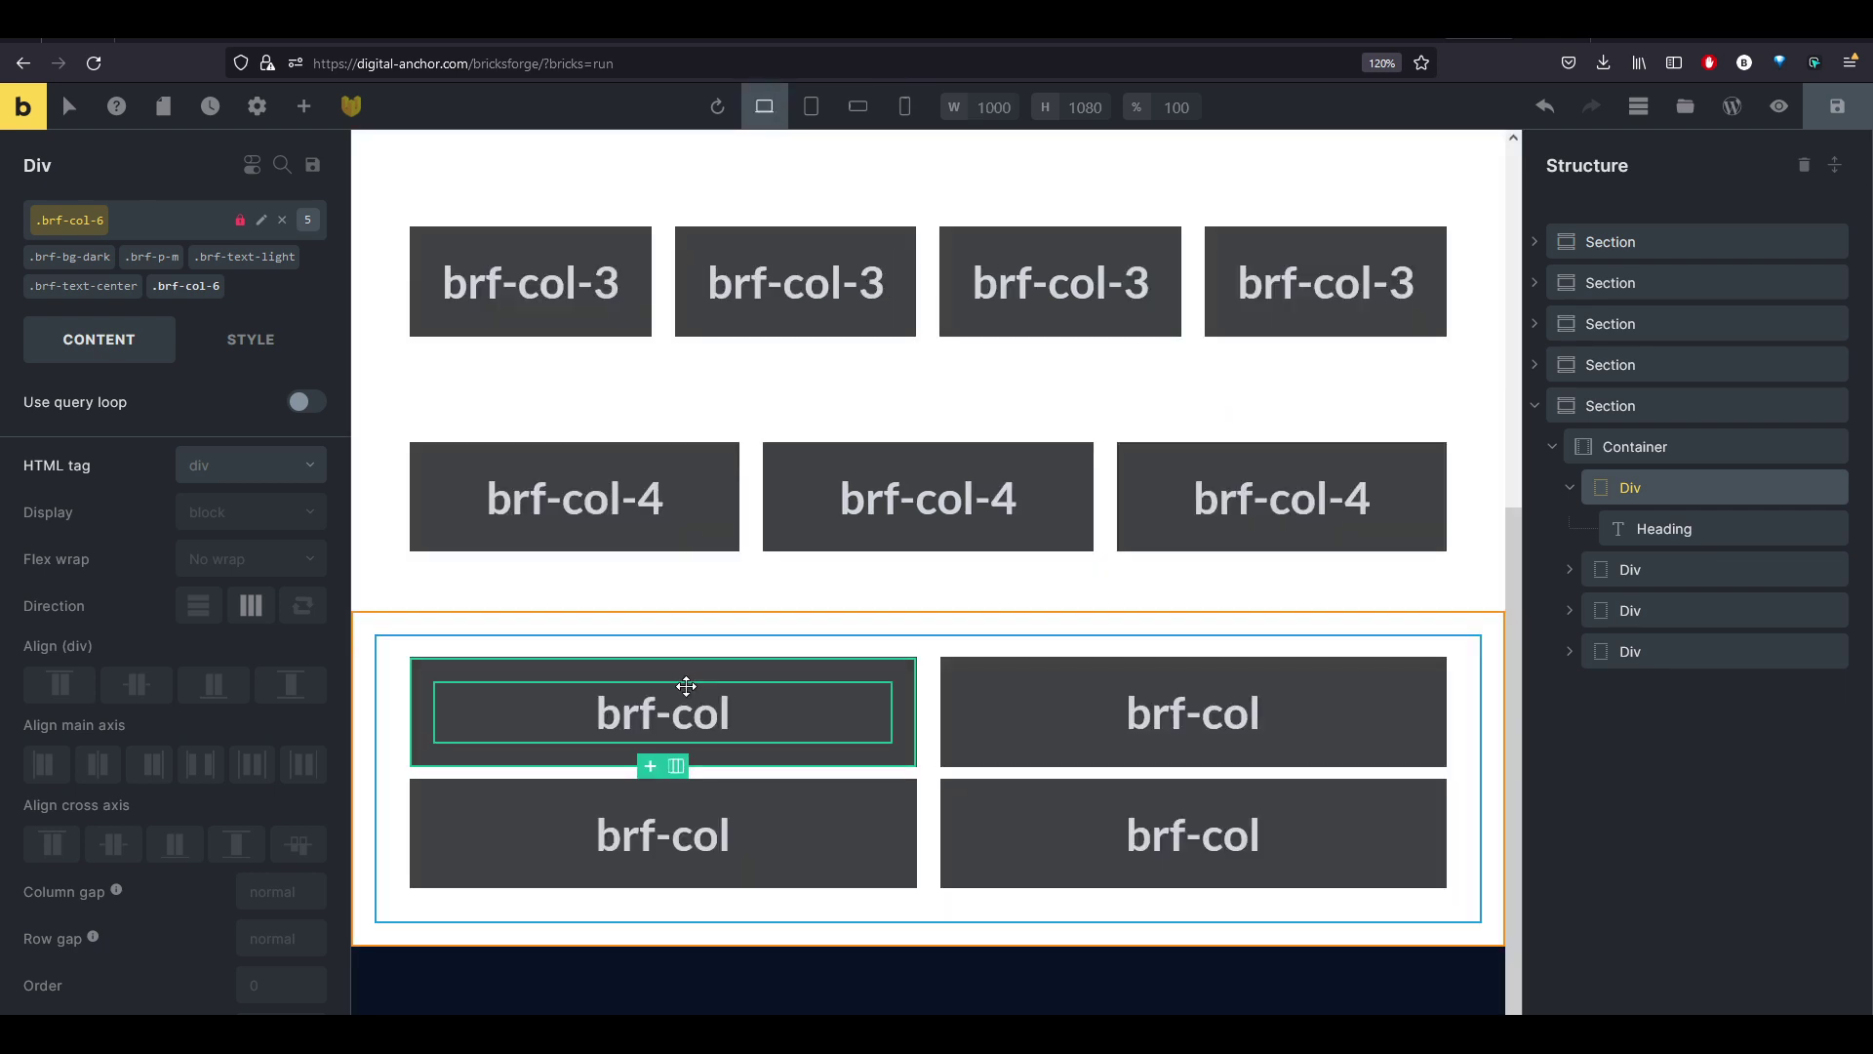
Change the first box's heading text to brf-col-6.
{"action": "left_click", "coordinate": [674, 693]}
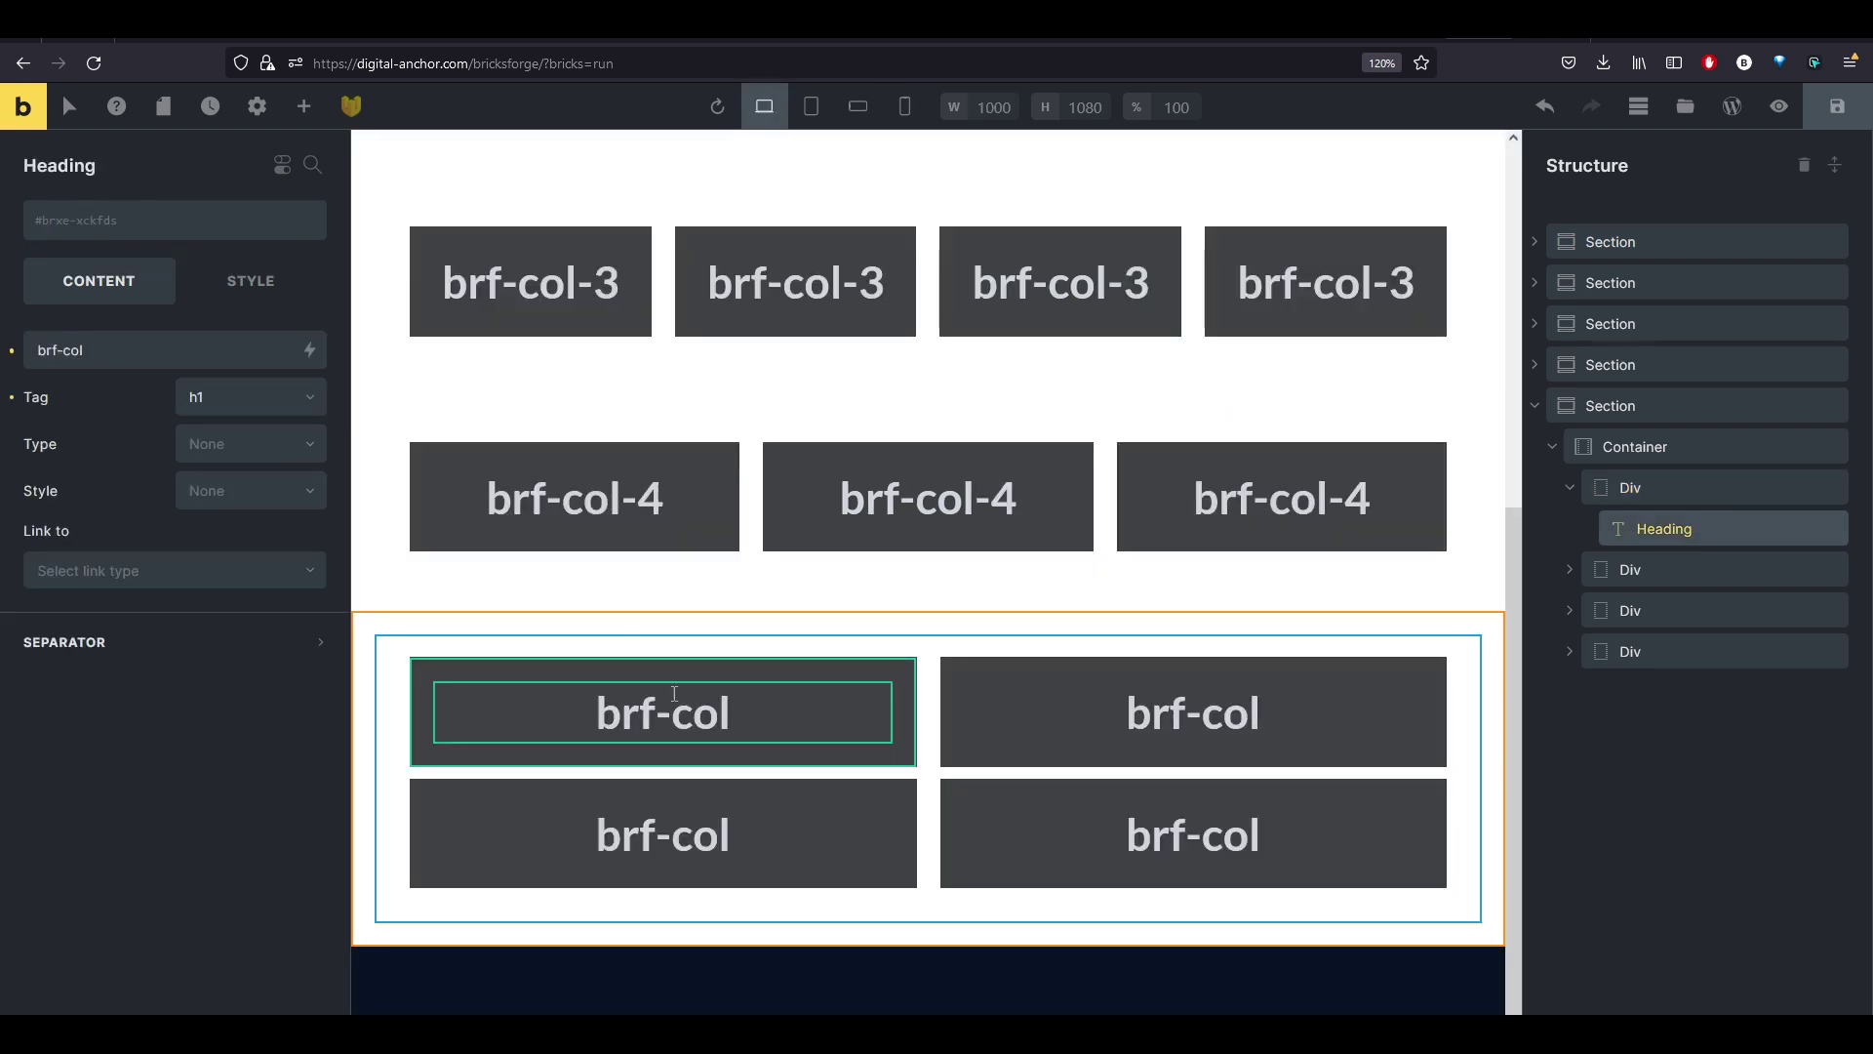
{"action": "left_click", "coordinate": [171, 337]}
{"action": "type", "text": "-"}
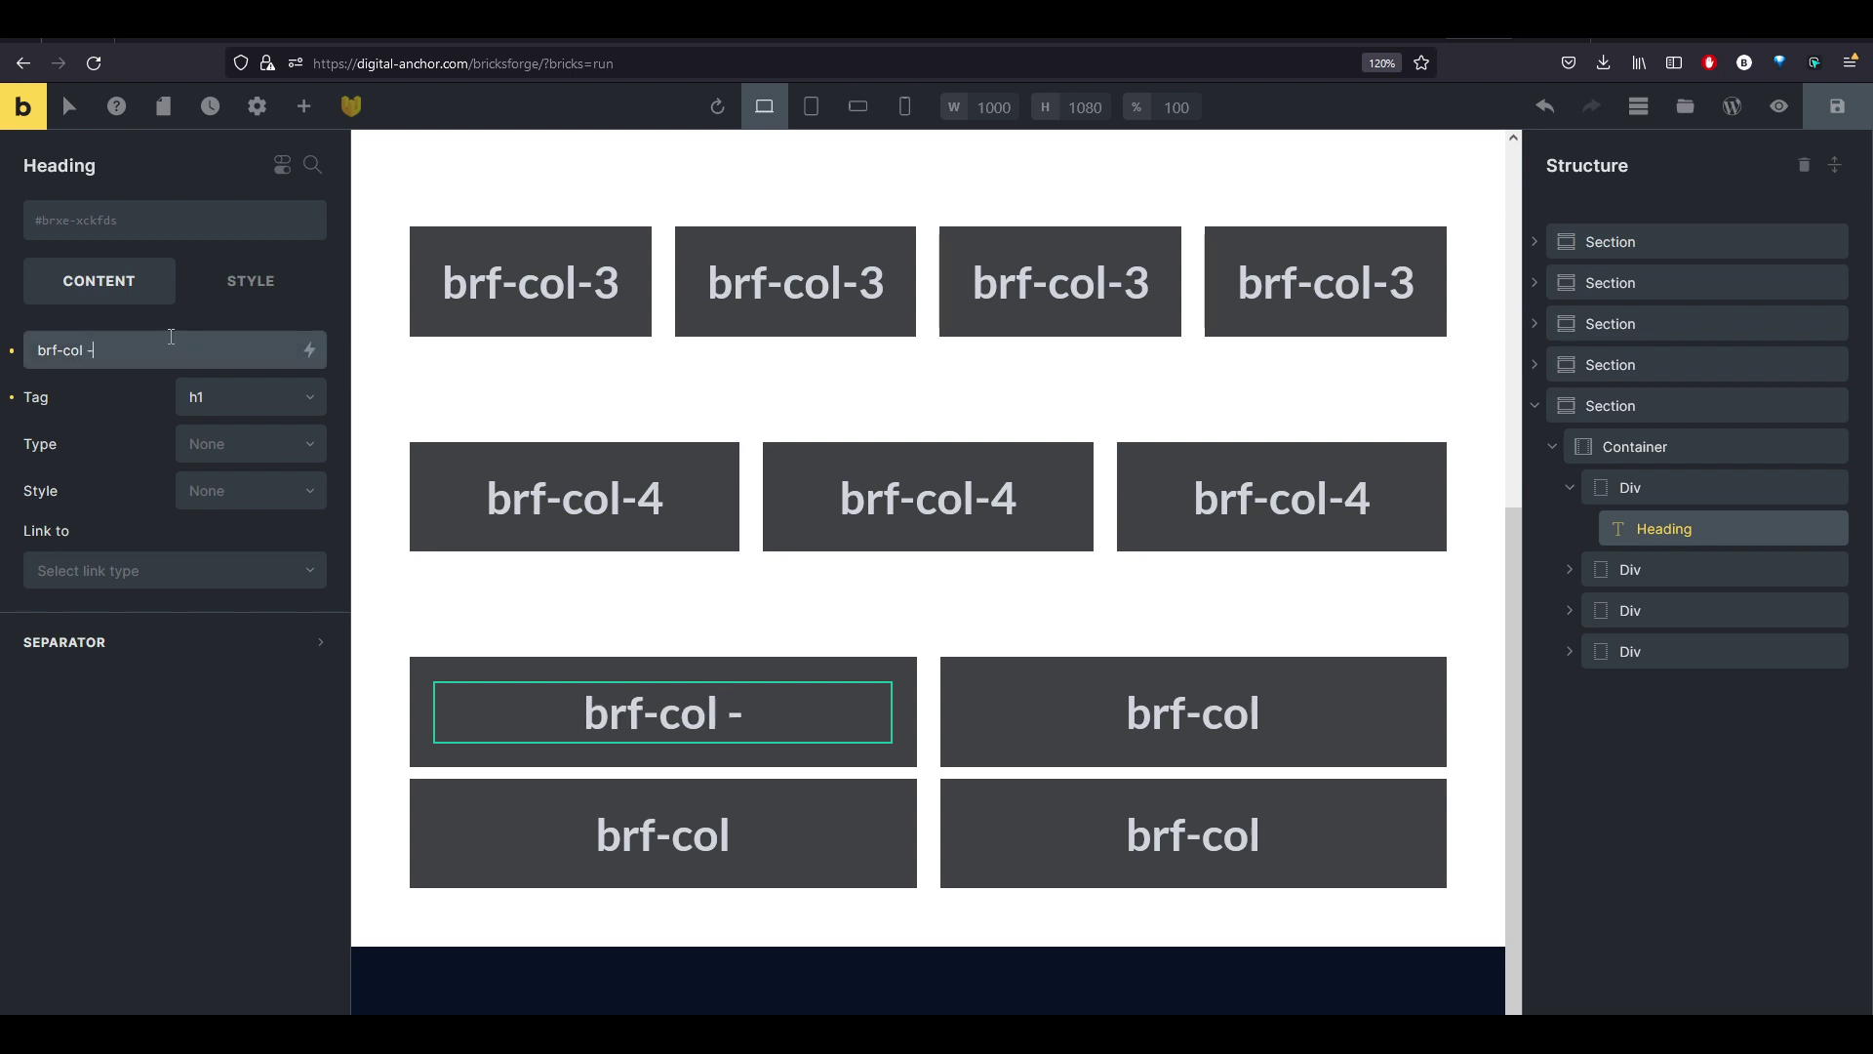
{"action": "key", "text": "BackSpace"}
{"action": "key", "text": "BackSpace"}
{"action": "type", "text": "-6"}
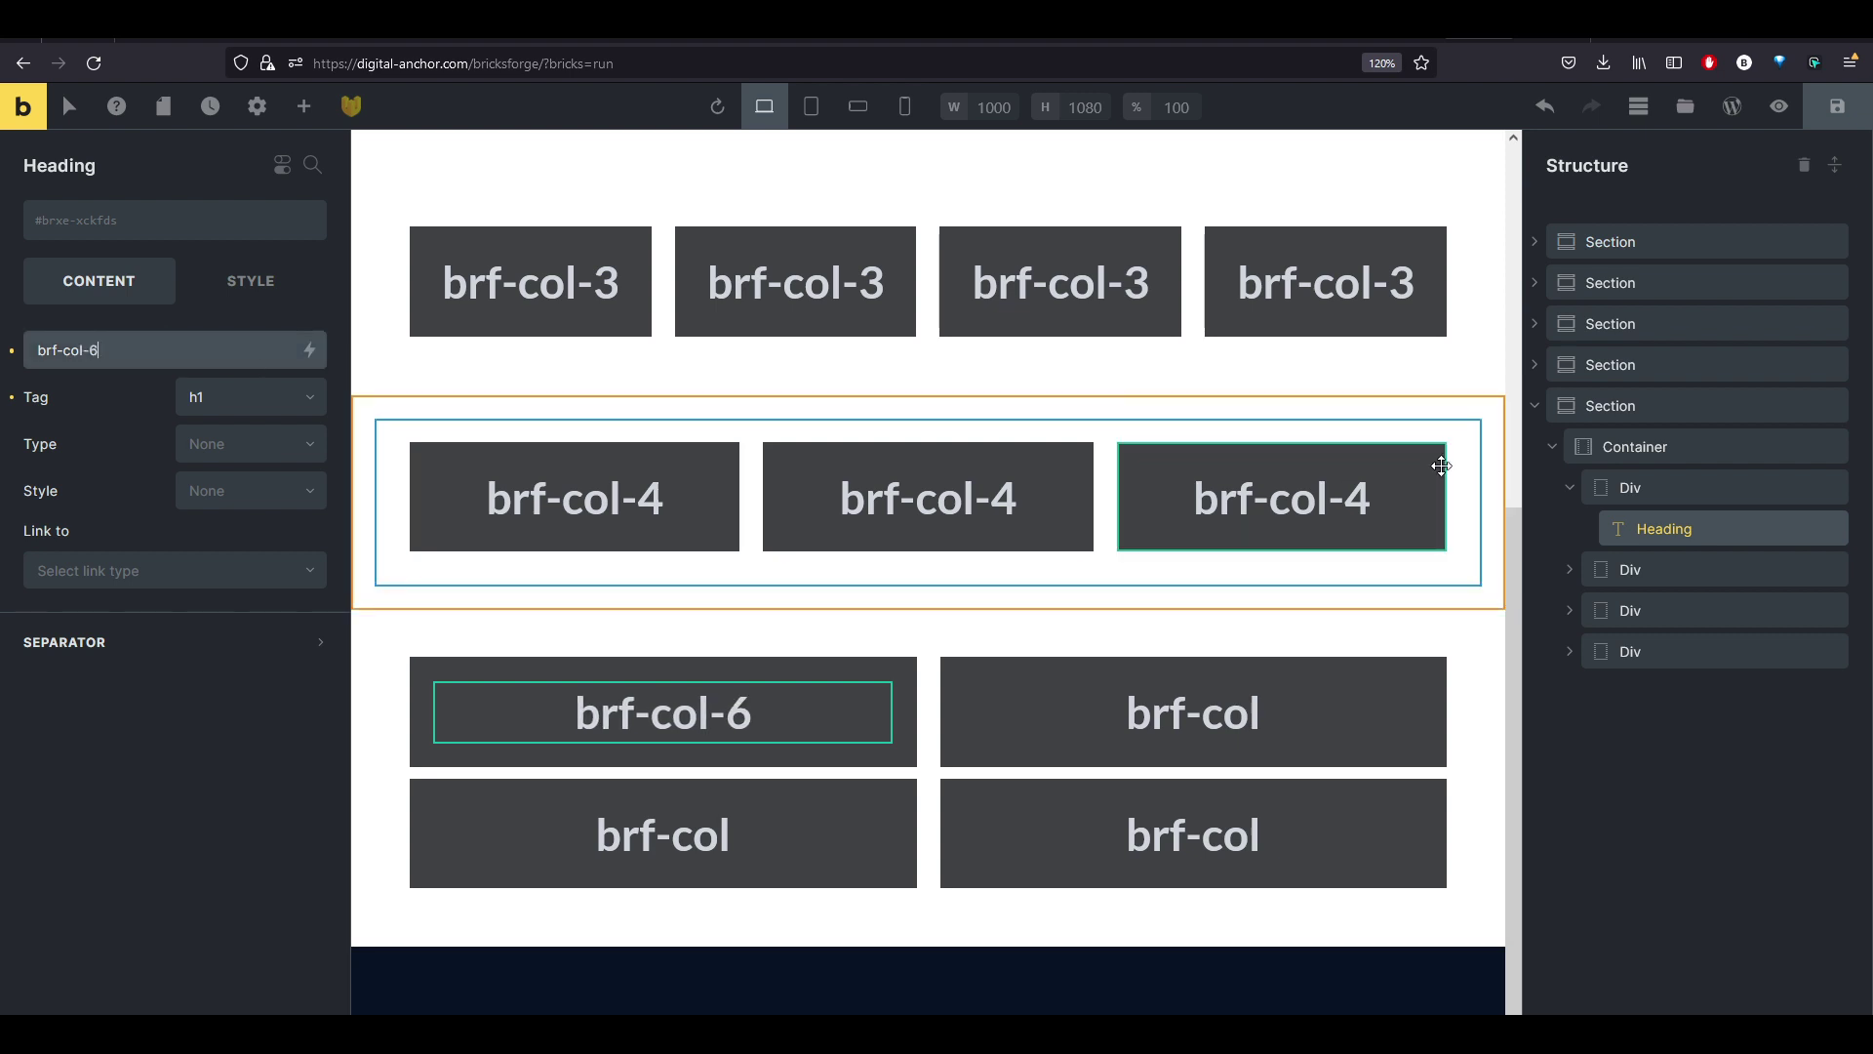
Delete the extra boxes and duplicate the relabelled brf-col-6 Div to refill the two-column grid.
{"action": "left_click", "coordinate": [1833, 570]}
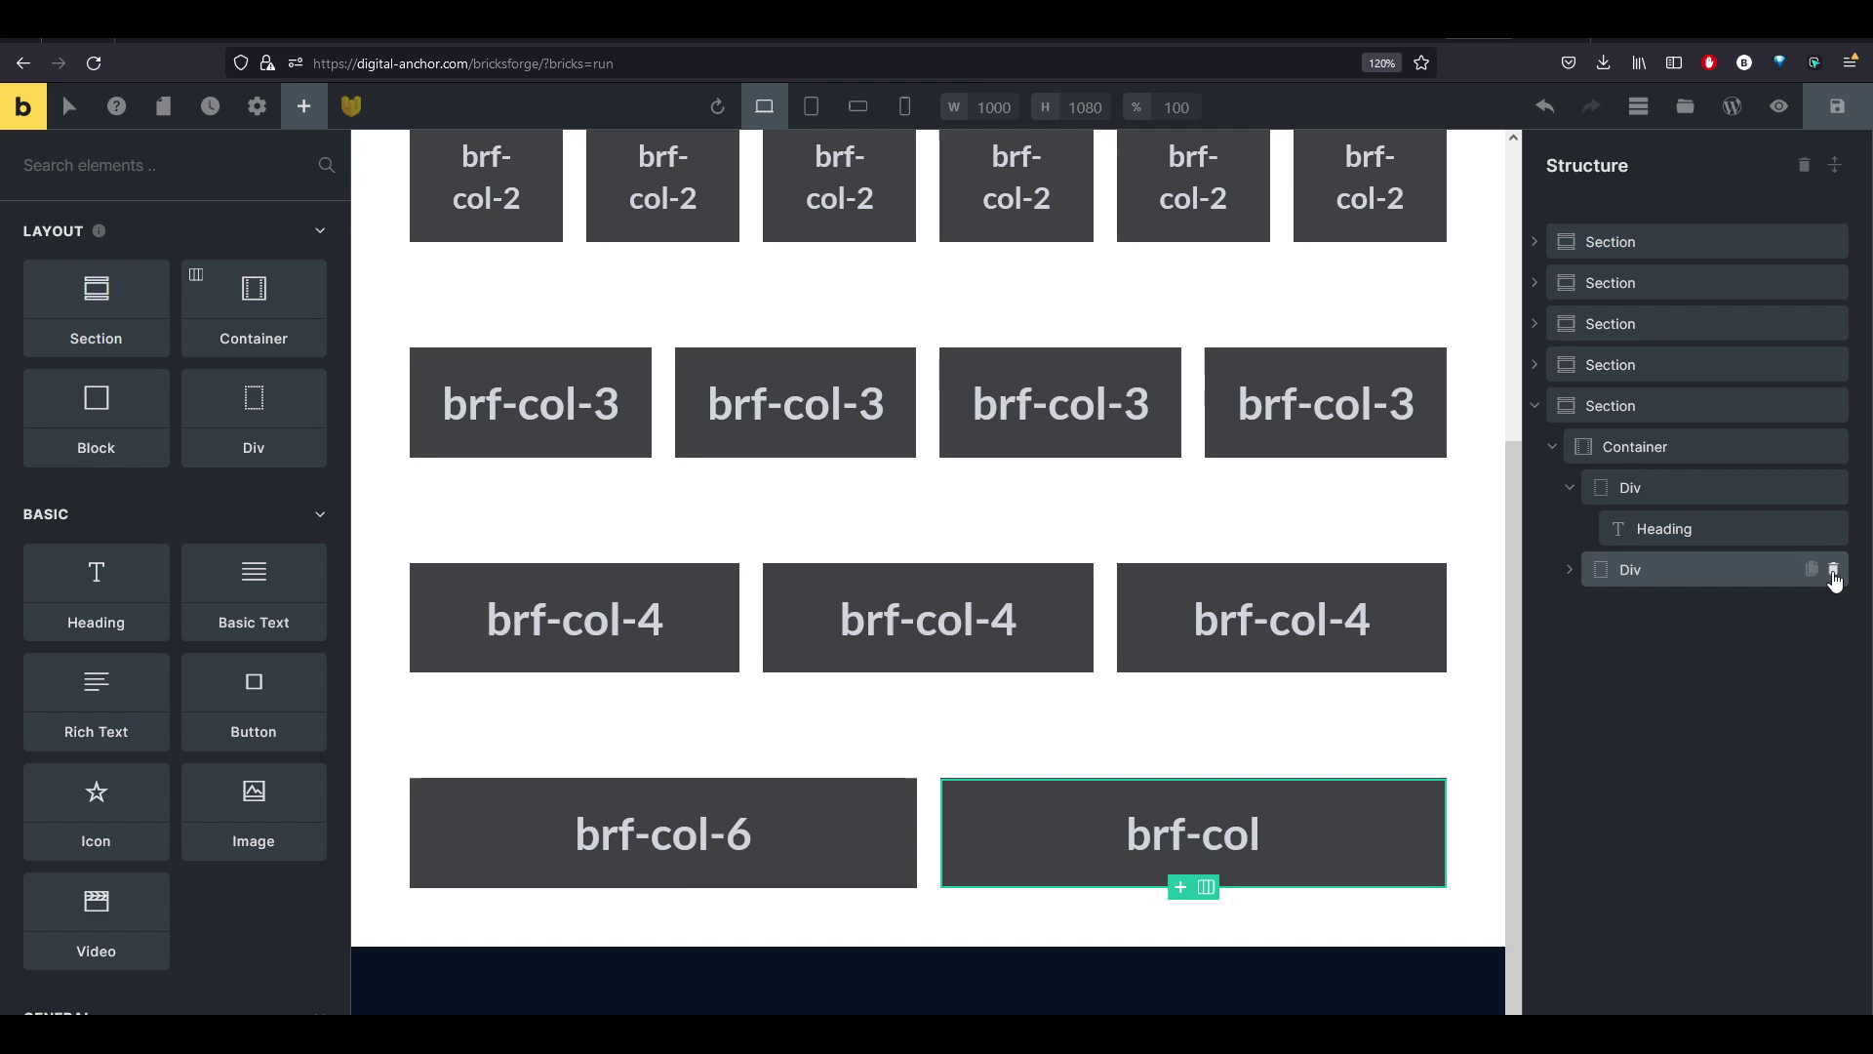
{"action": "left_click", "coordinate": [1834, 570]}
{"action": "left_click", "coordinate": [1708, 528]}
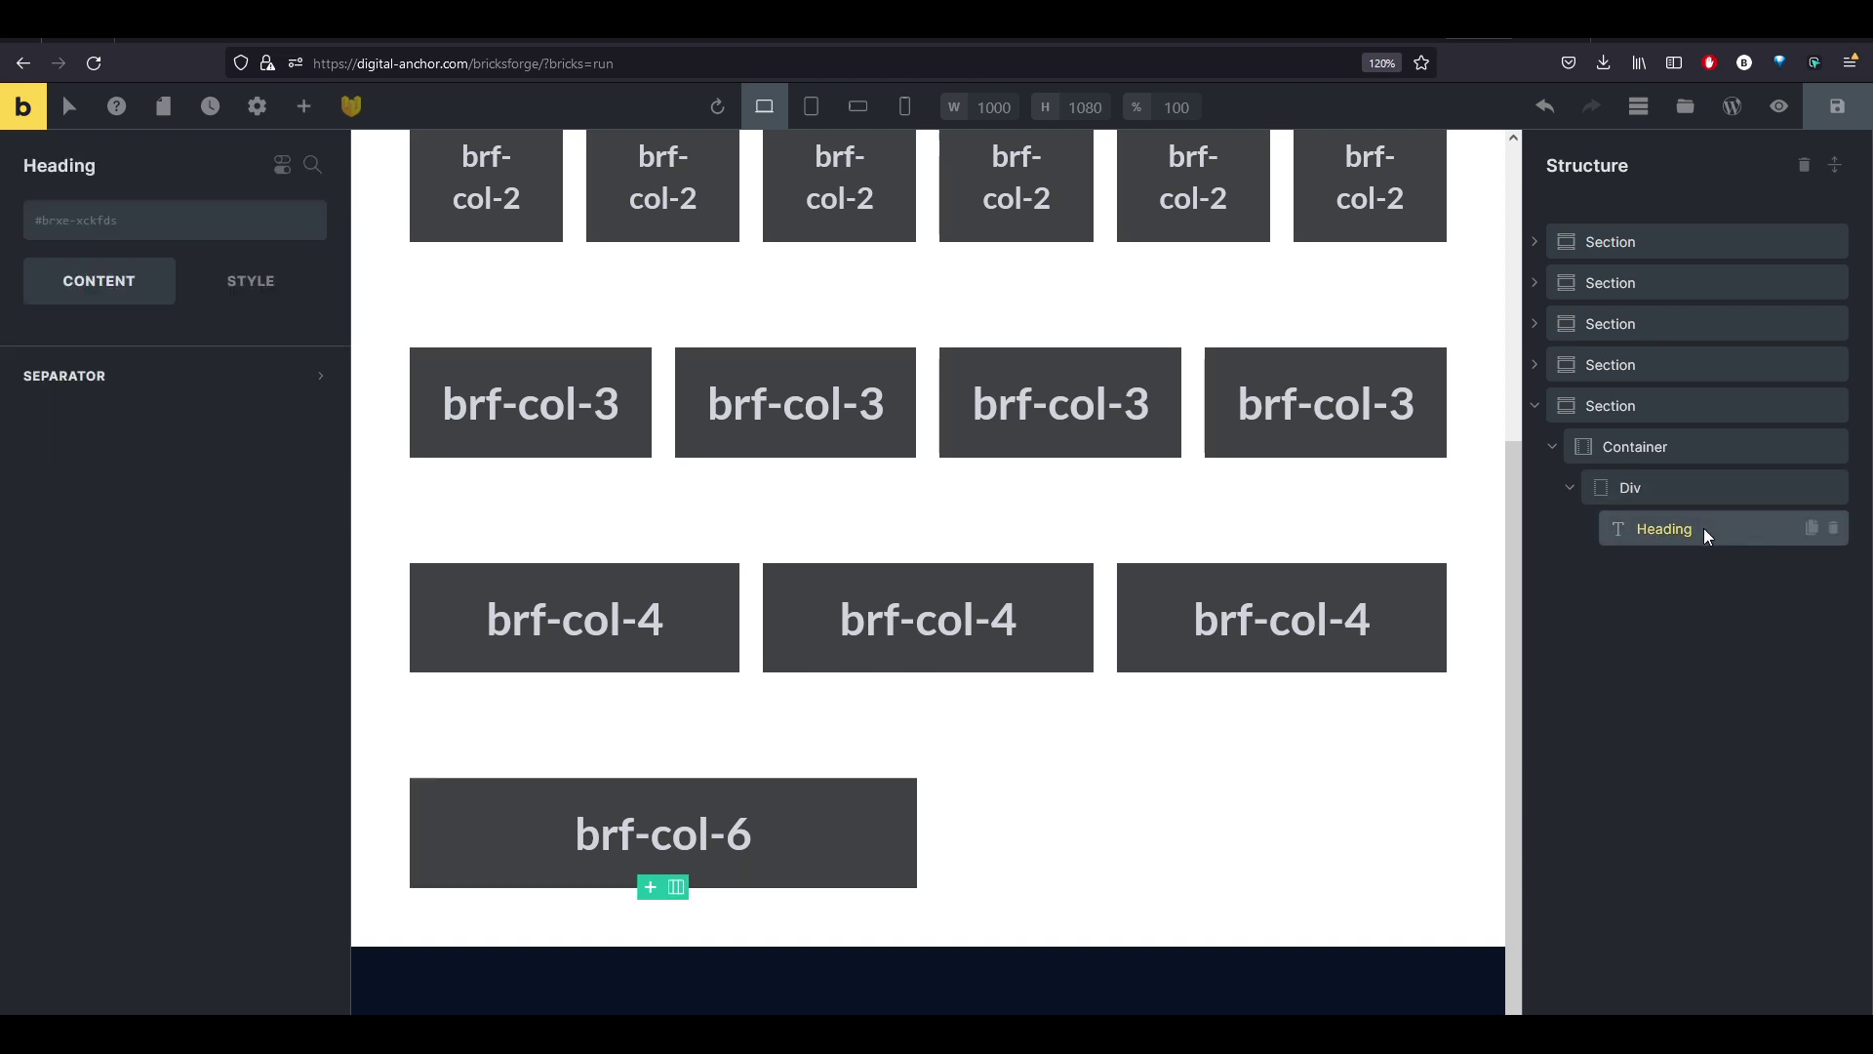
{"action": "key", "text": "ctrl+d"}
{"action": "left_click", "coordinate": [1833, 571]}
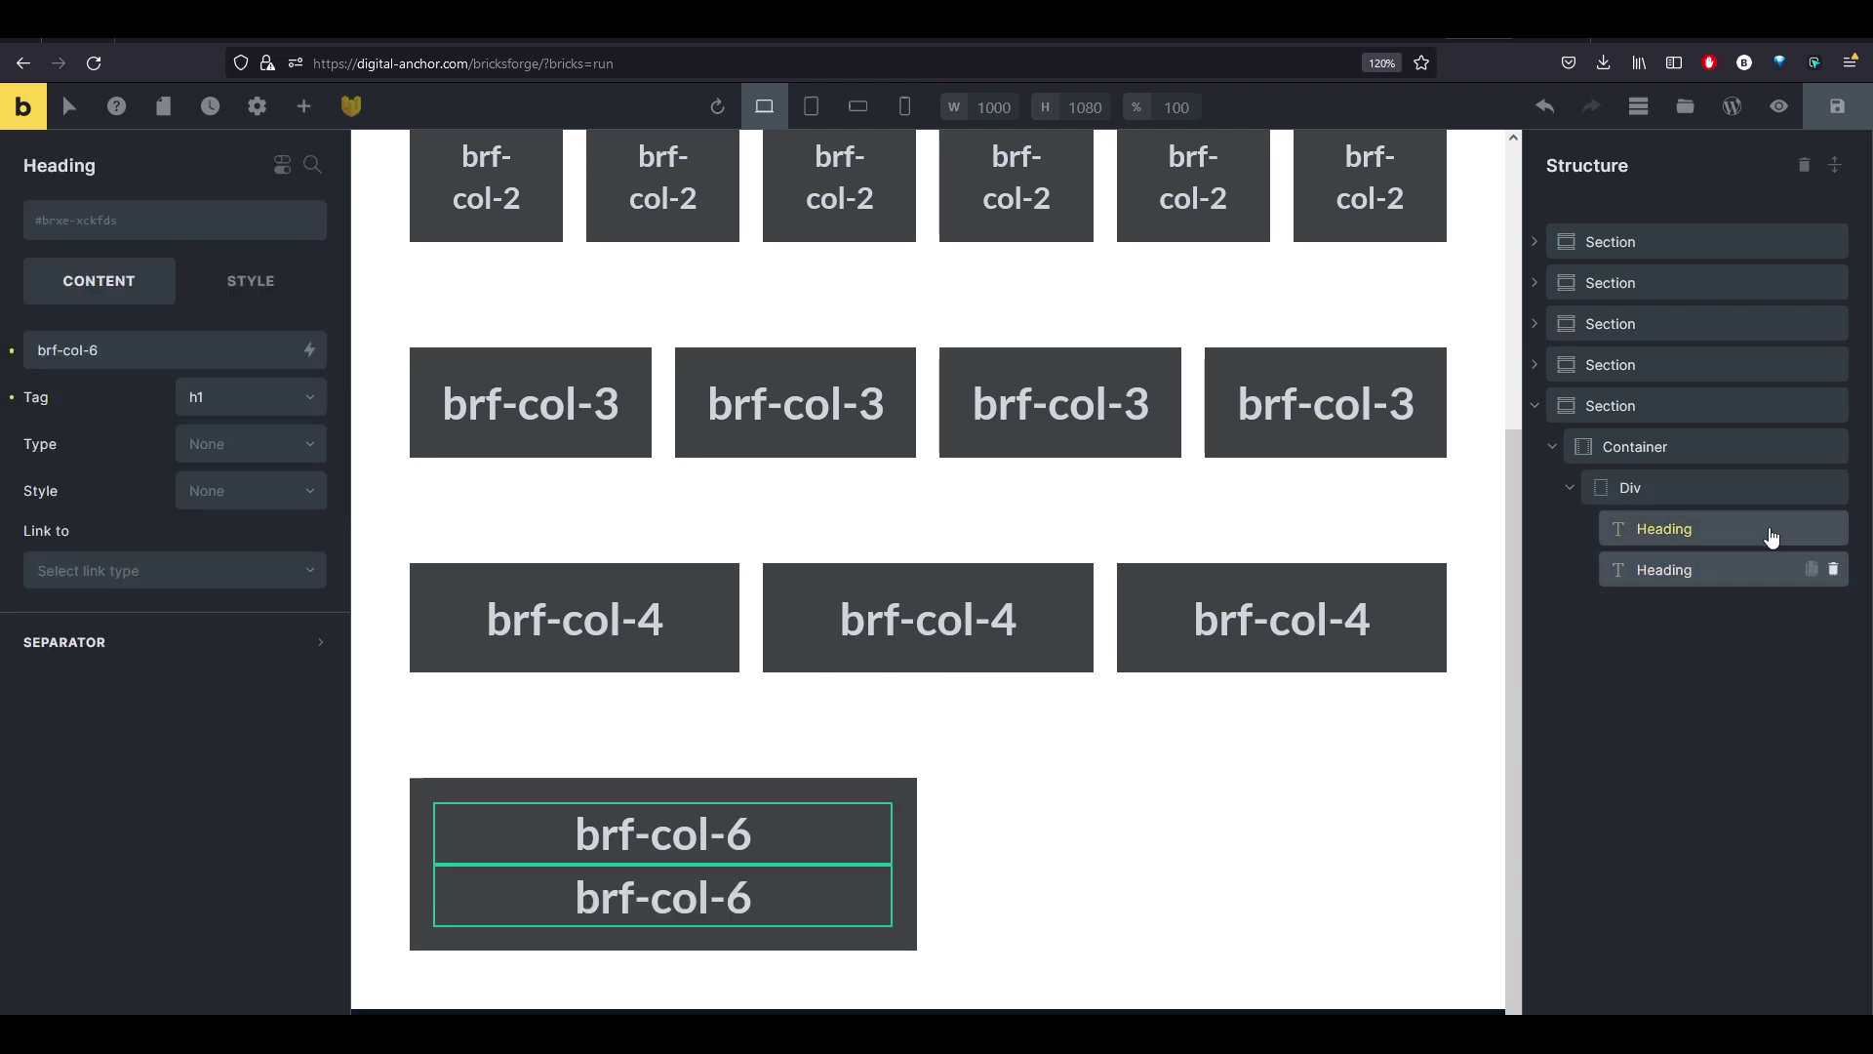
{"action": "left_click", "coordinate": [1689, 489]}
{"action": "key", "text": "ctrl+d"}
{"action": "key", "text": "ctrl+d"}
{"action": "key", "text": "ctrl+d"}
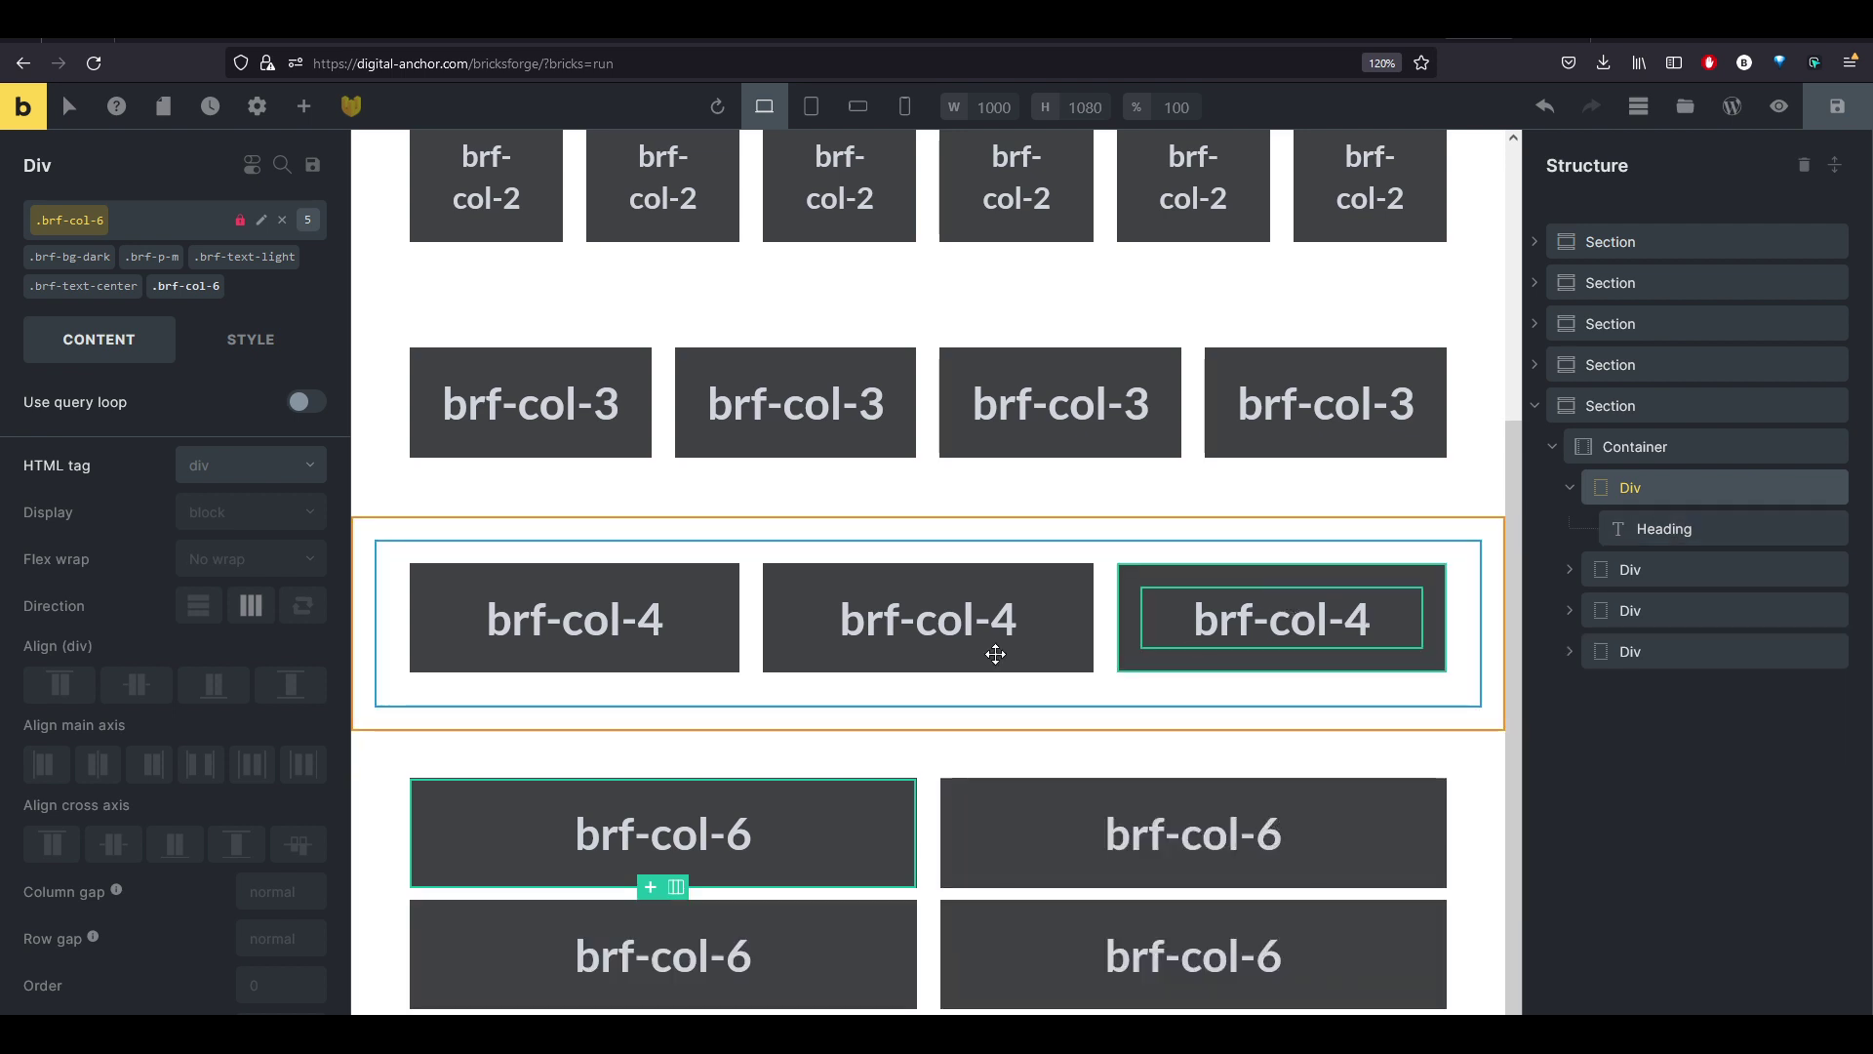
{"action": "scroll", "coordinate": [589, 620], "scroll_direction": "down", "scroll_amount": 1}
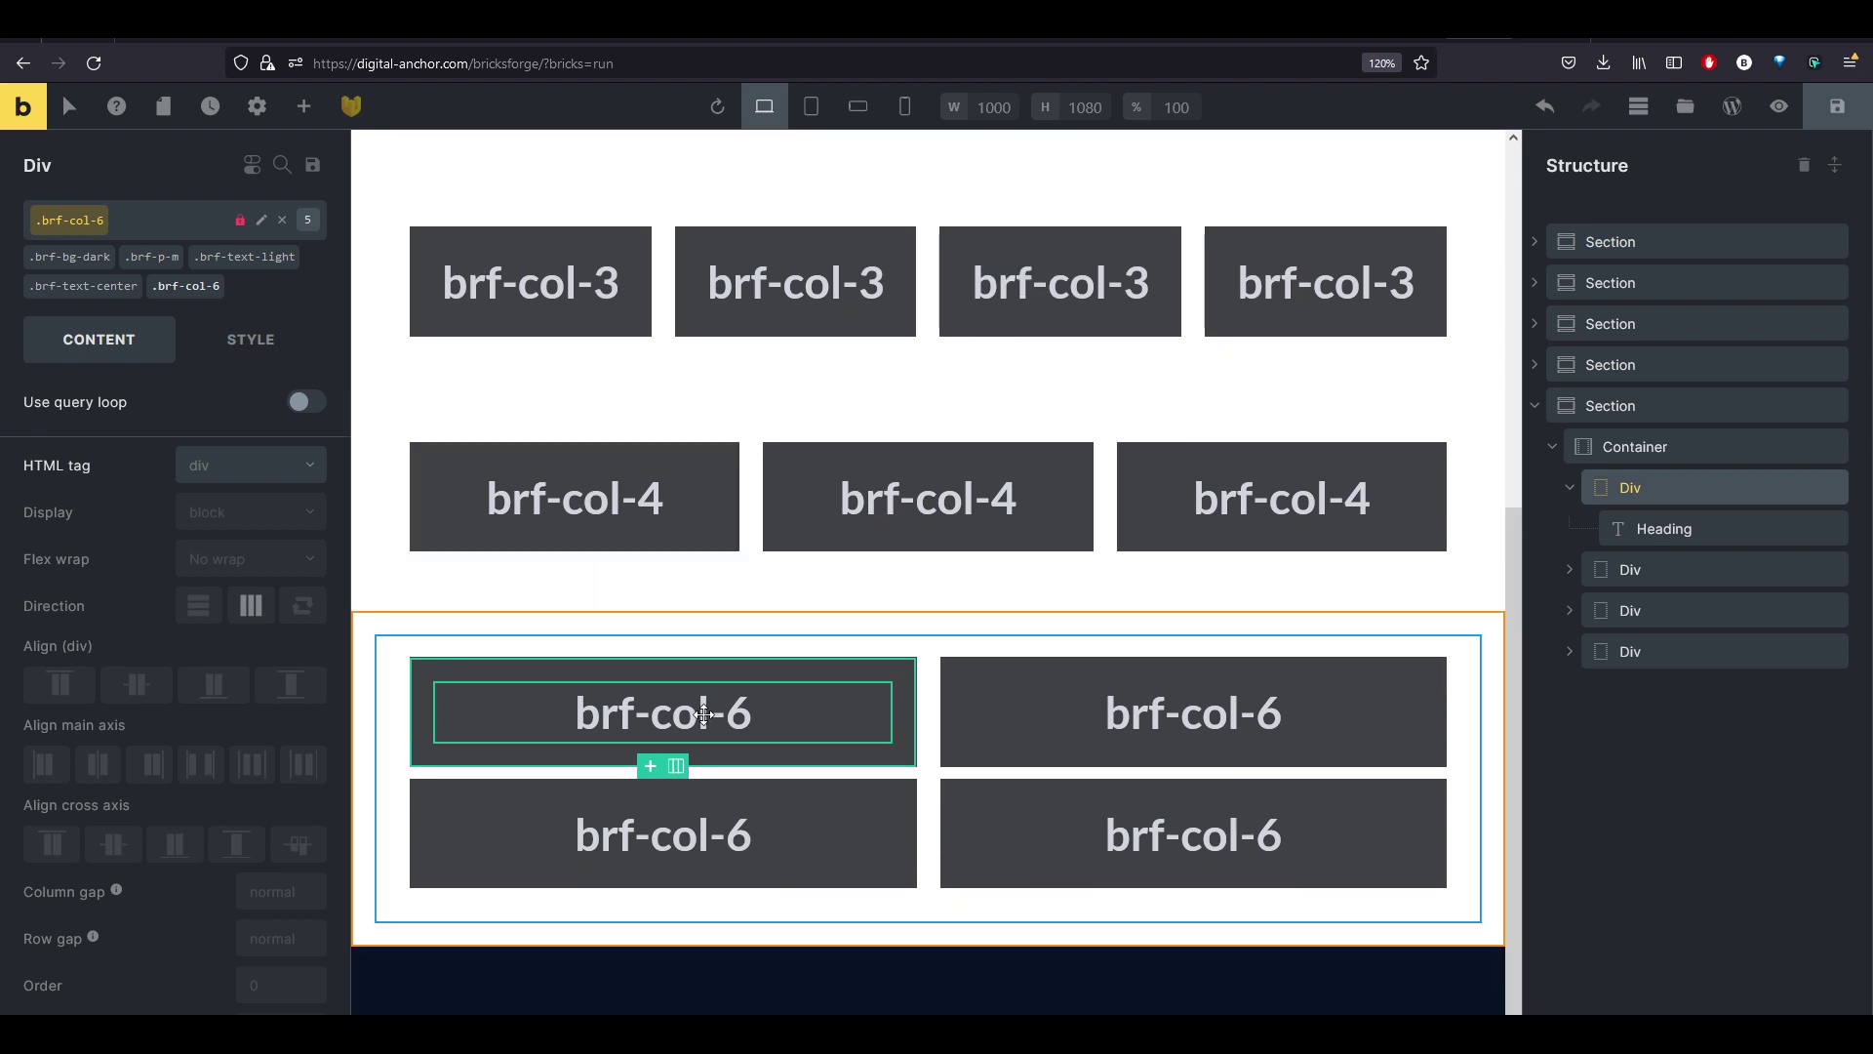
{"action": "scroll", "coordinate": [703, 715], "scroll_direction": "up", "scroll_amount": 4}
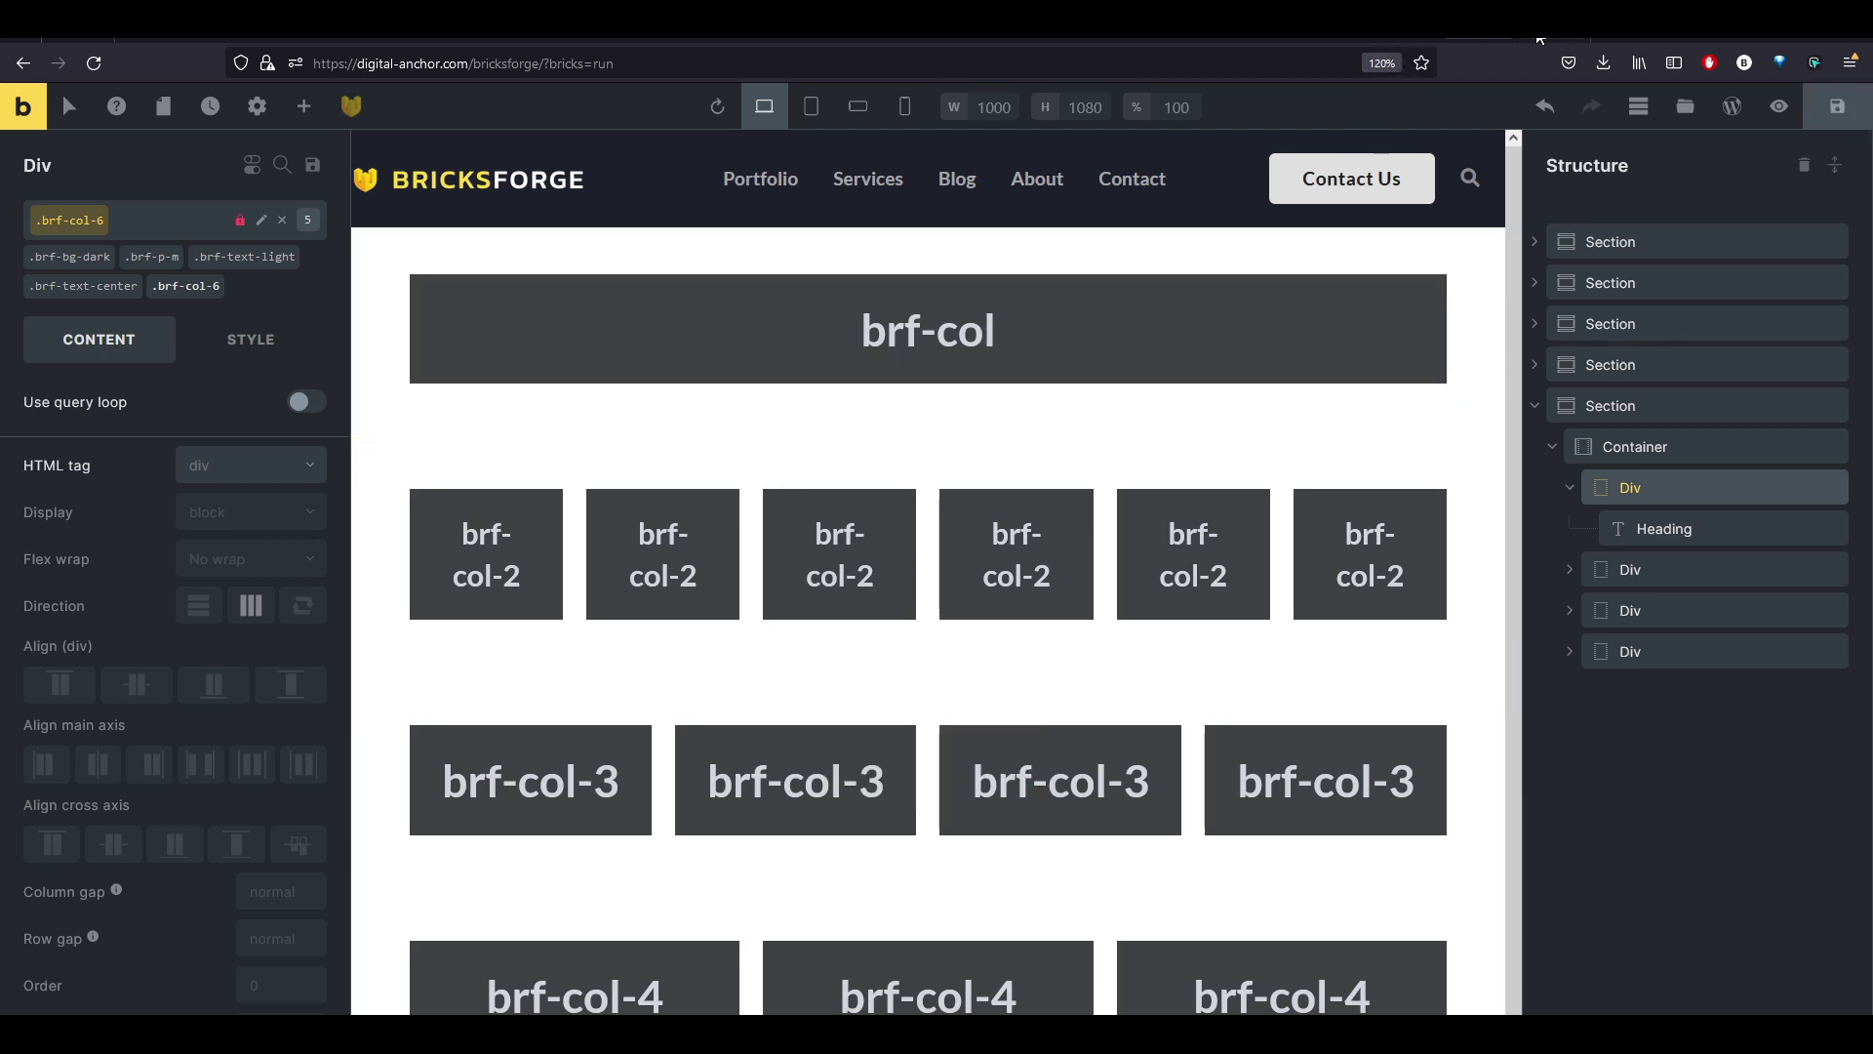
Return to the Bricksforge Global Classes page and scroll through the brf- class list.
{"action": "left_click", "coordinate": [1543, 33]}
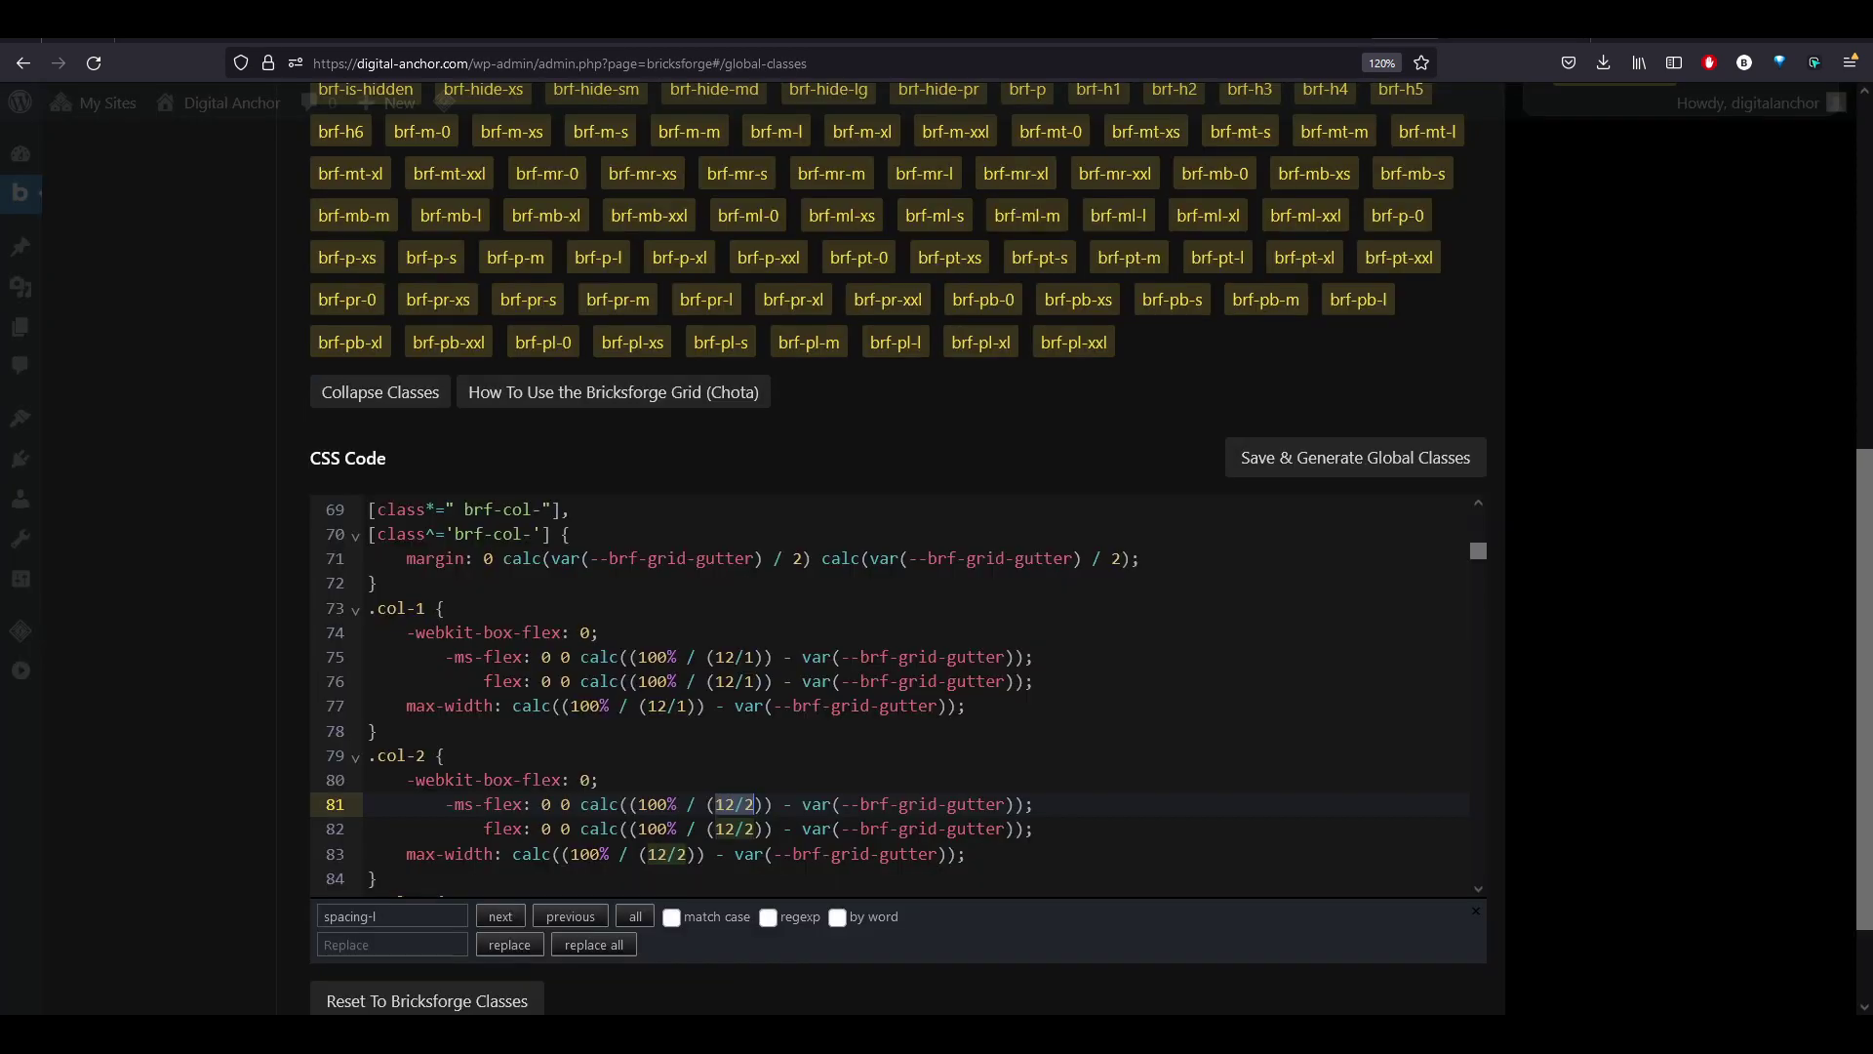
{"action": "scroll", "coordinate": [195, 546], "scroll_direction": "up", "scroll_amount": 5}
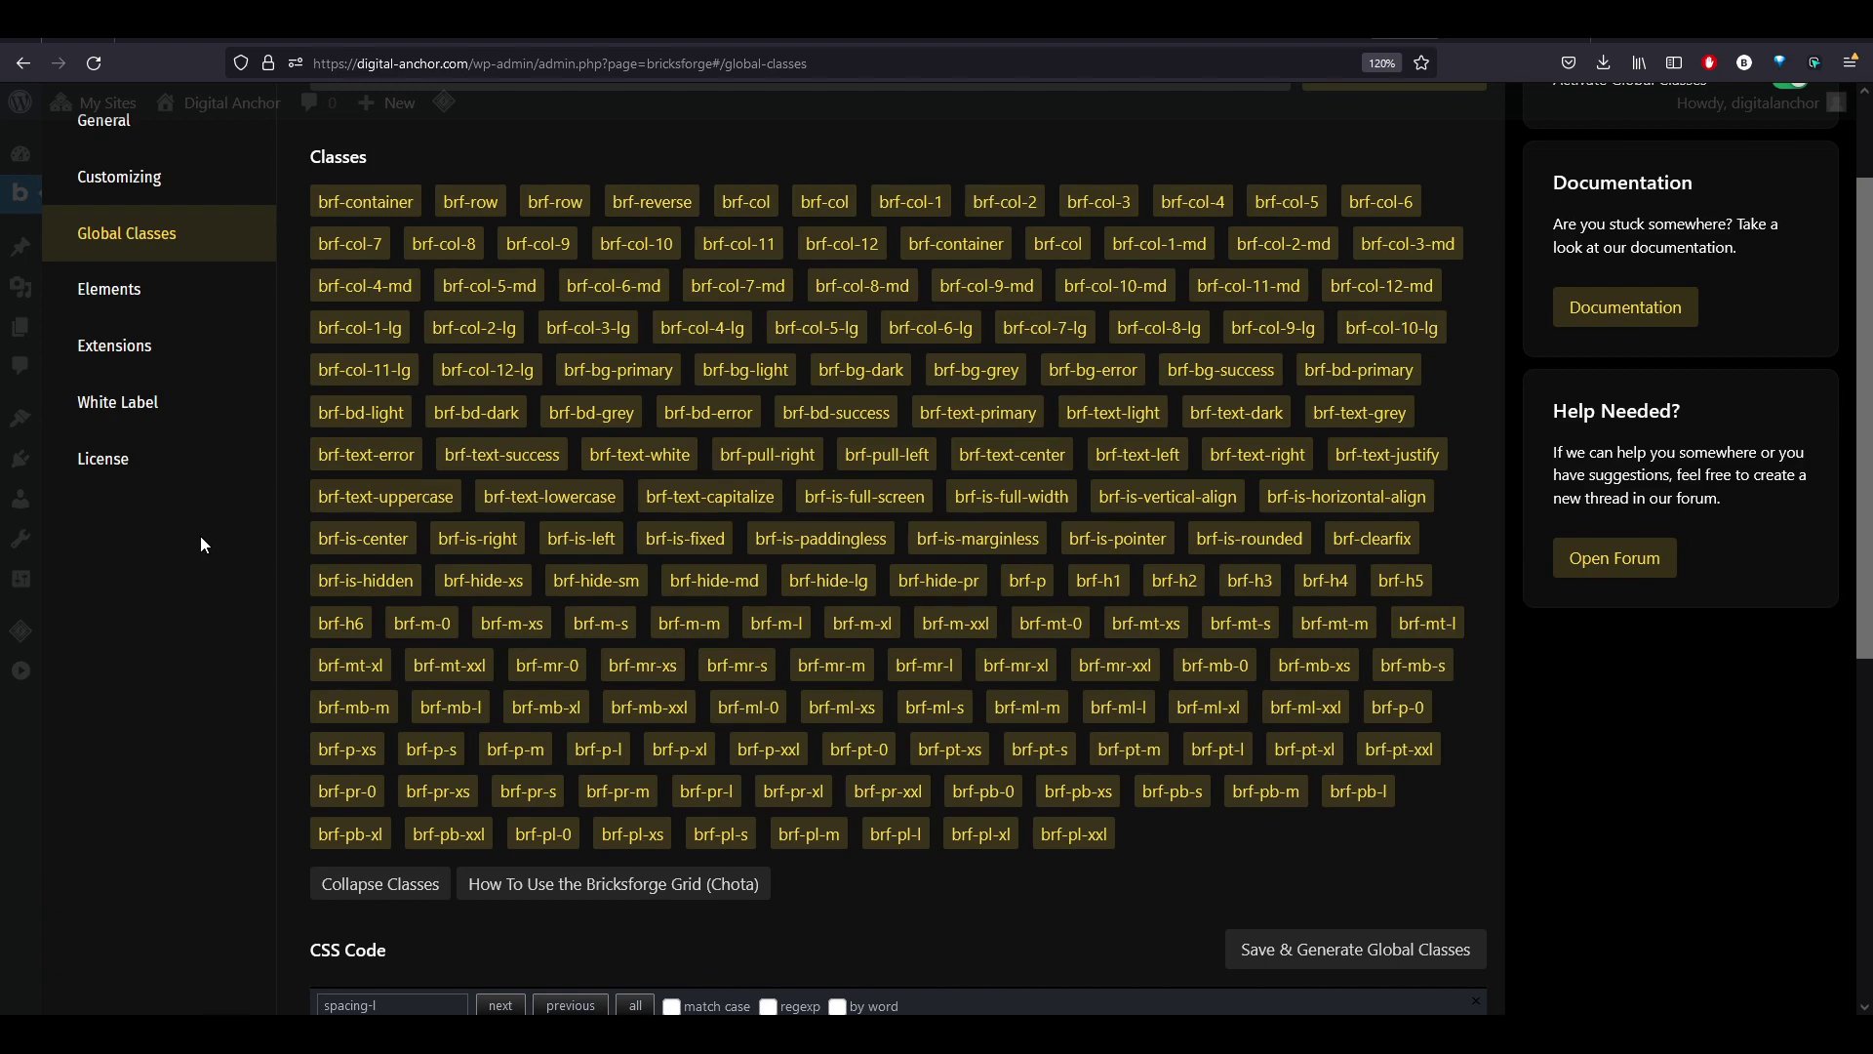
{"action": "scroll", "coordinate": [202, 543], "scroll_direction": "down", "scroll_amount": 3}
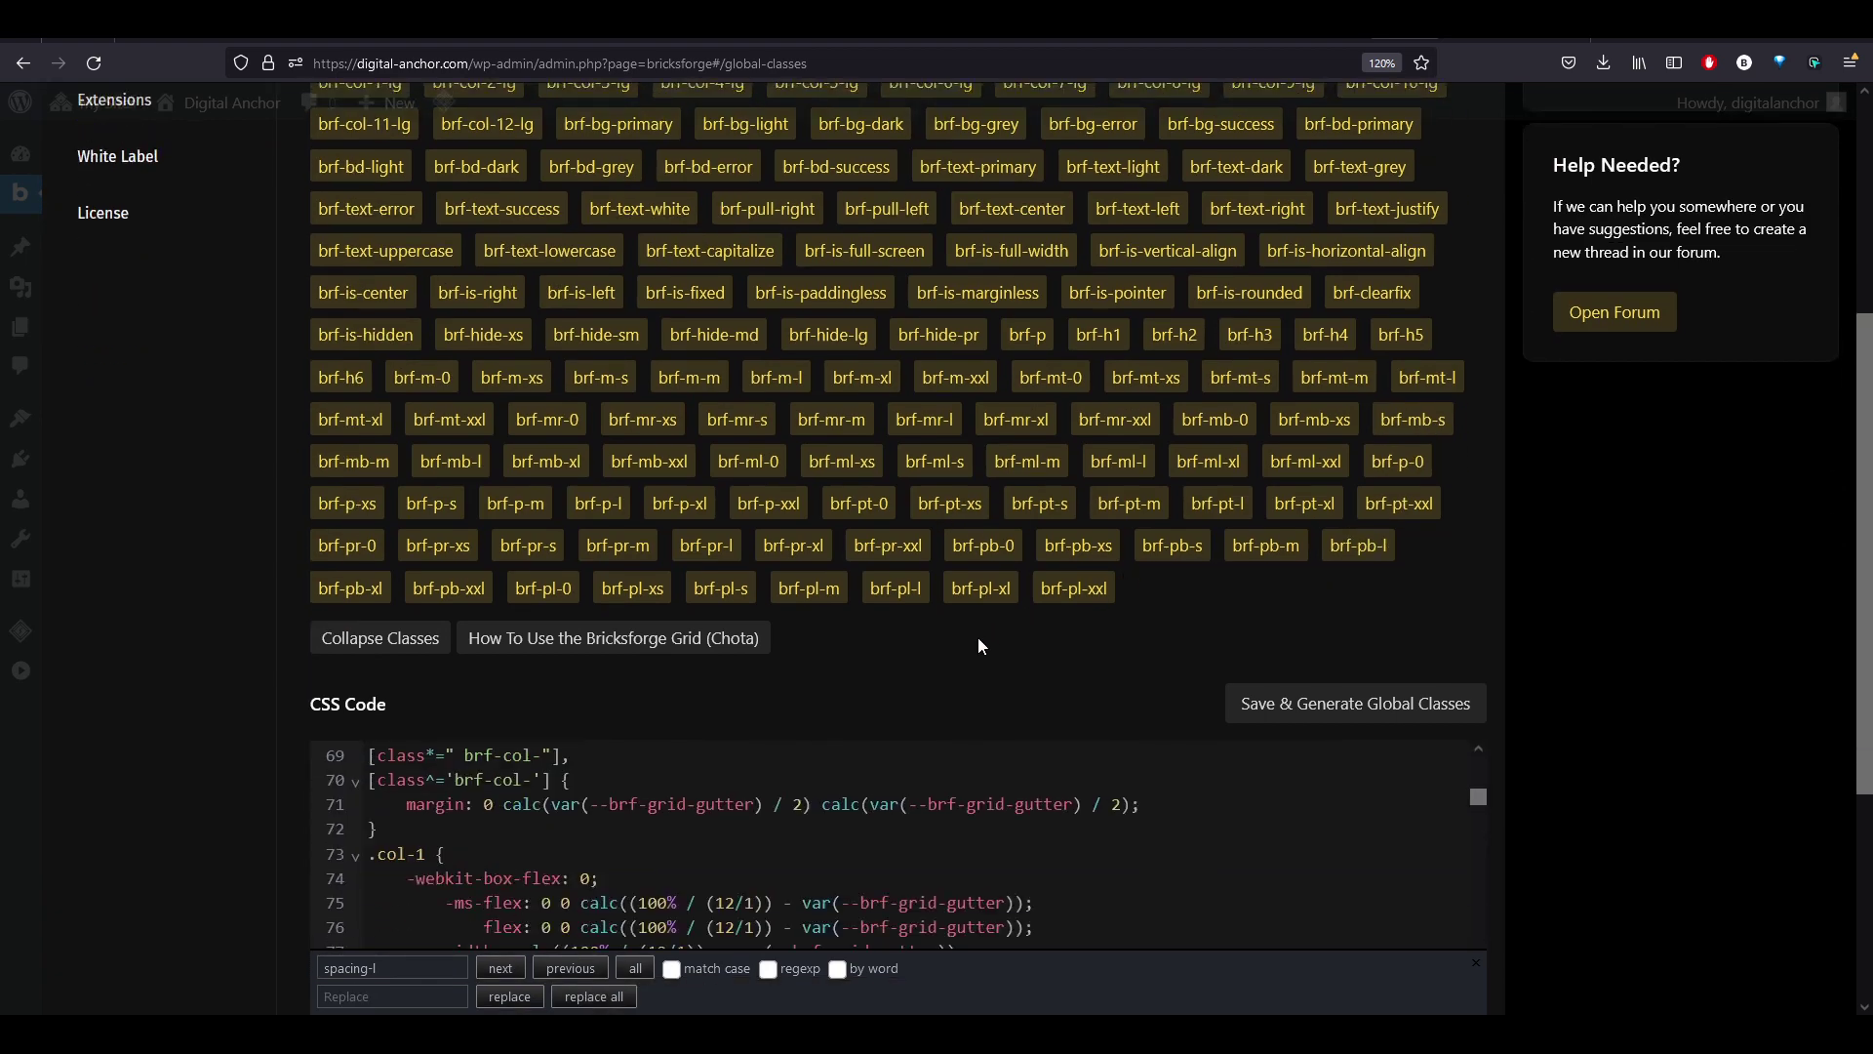
{"action": "scroll", "coordinate": [985, 683], "scroll_direction": "up", "scroll_amount": 3}
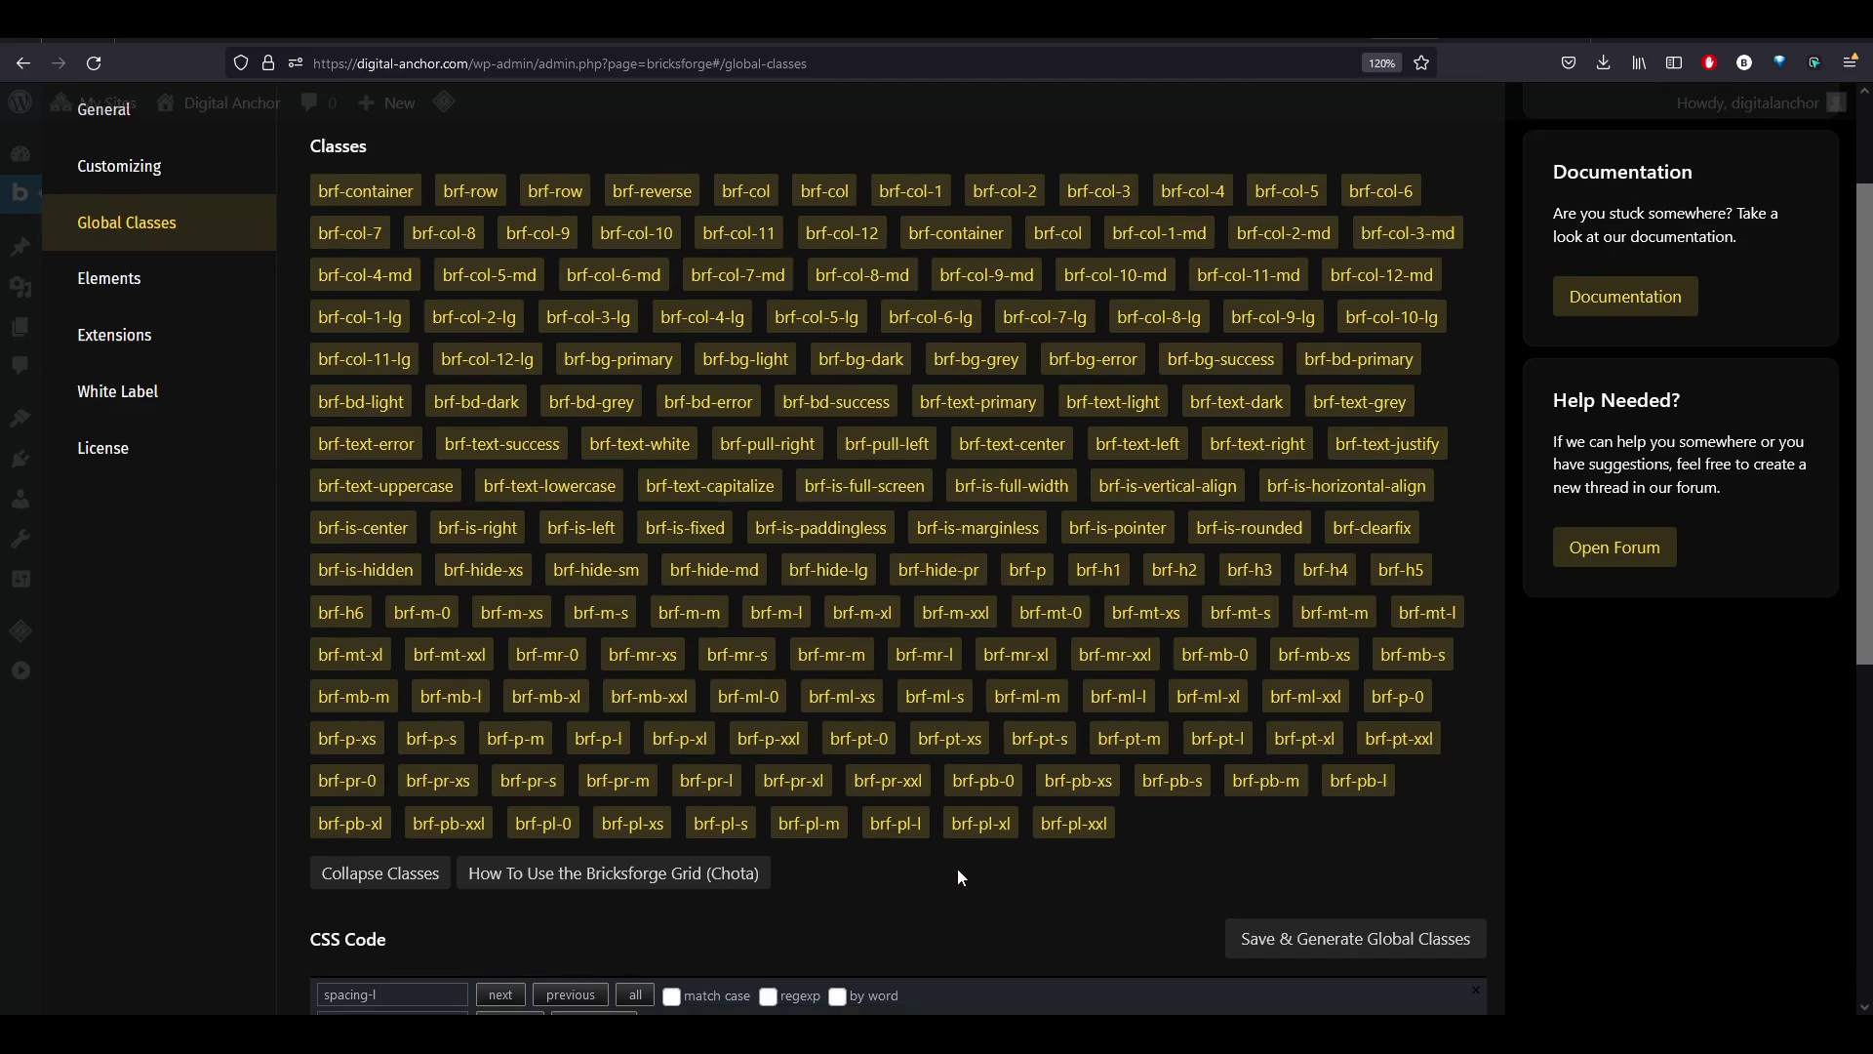
Change --brf-h1-font-size's clamp maximum on line 11 from 10rem to 20rem, then Save & Generate Global Classes.
{"action": "scroll", "coordinate": [957, 873], "scroll_direction": "down", "scroll_amount": 5}
{"action": "scroll", "coordinate": [690, 600], "scroll_direction": "up", "scroll_amount": 15}
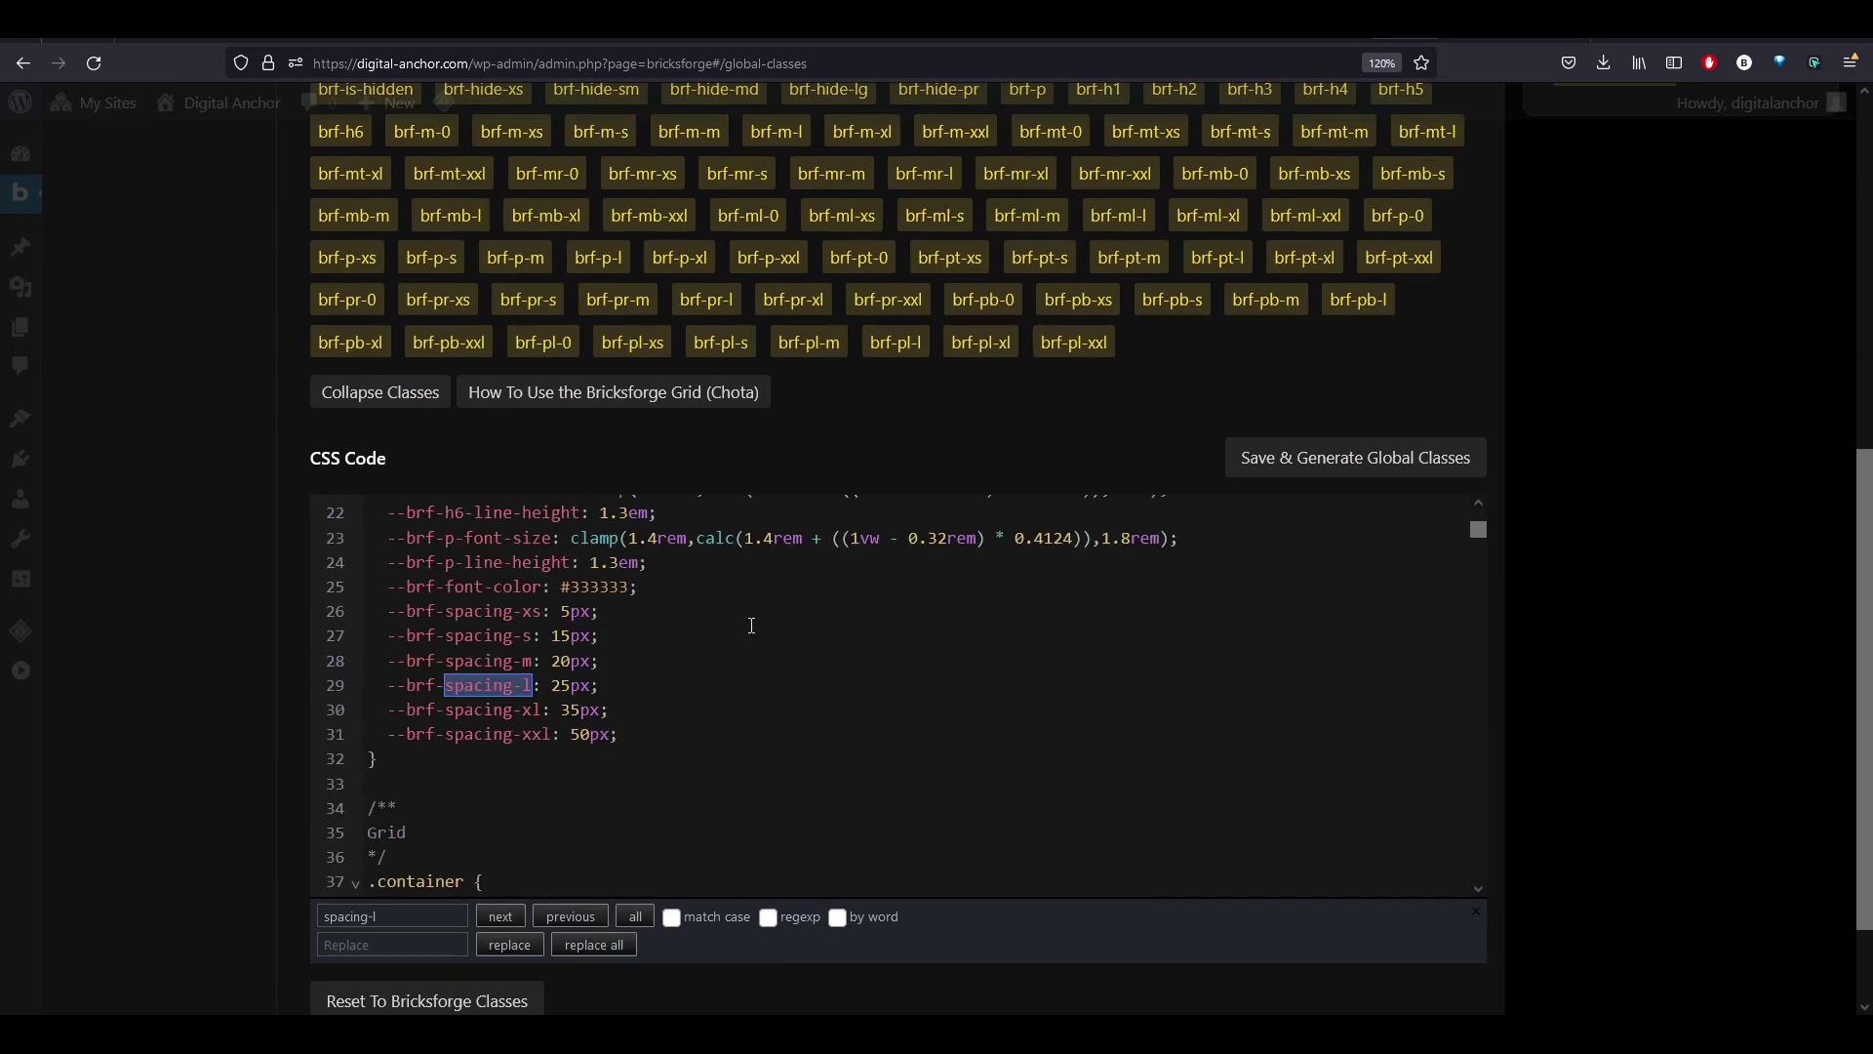
{"action": "scroll", "coordinate": [628, 680], "scroll_direction": "up", "scroll_amount": 4}
{"action": "scroll", "coordinate": [575, 735], "scroll_direction": "down", "scroll_amount": 5}
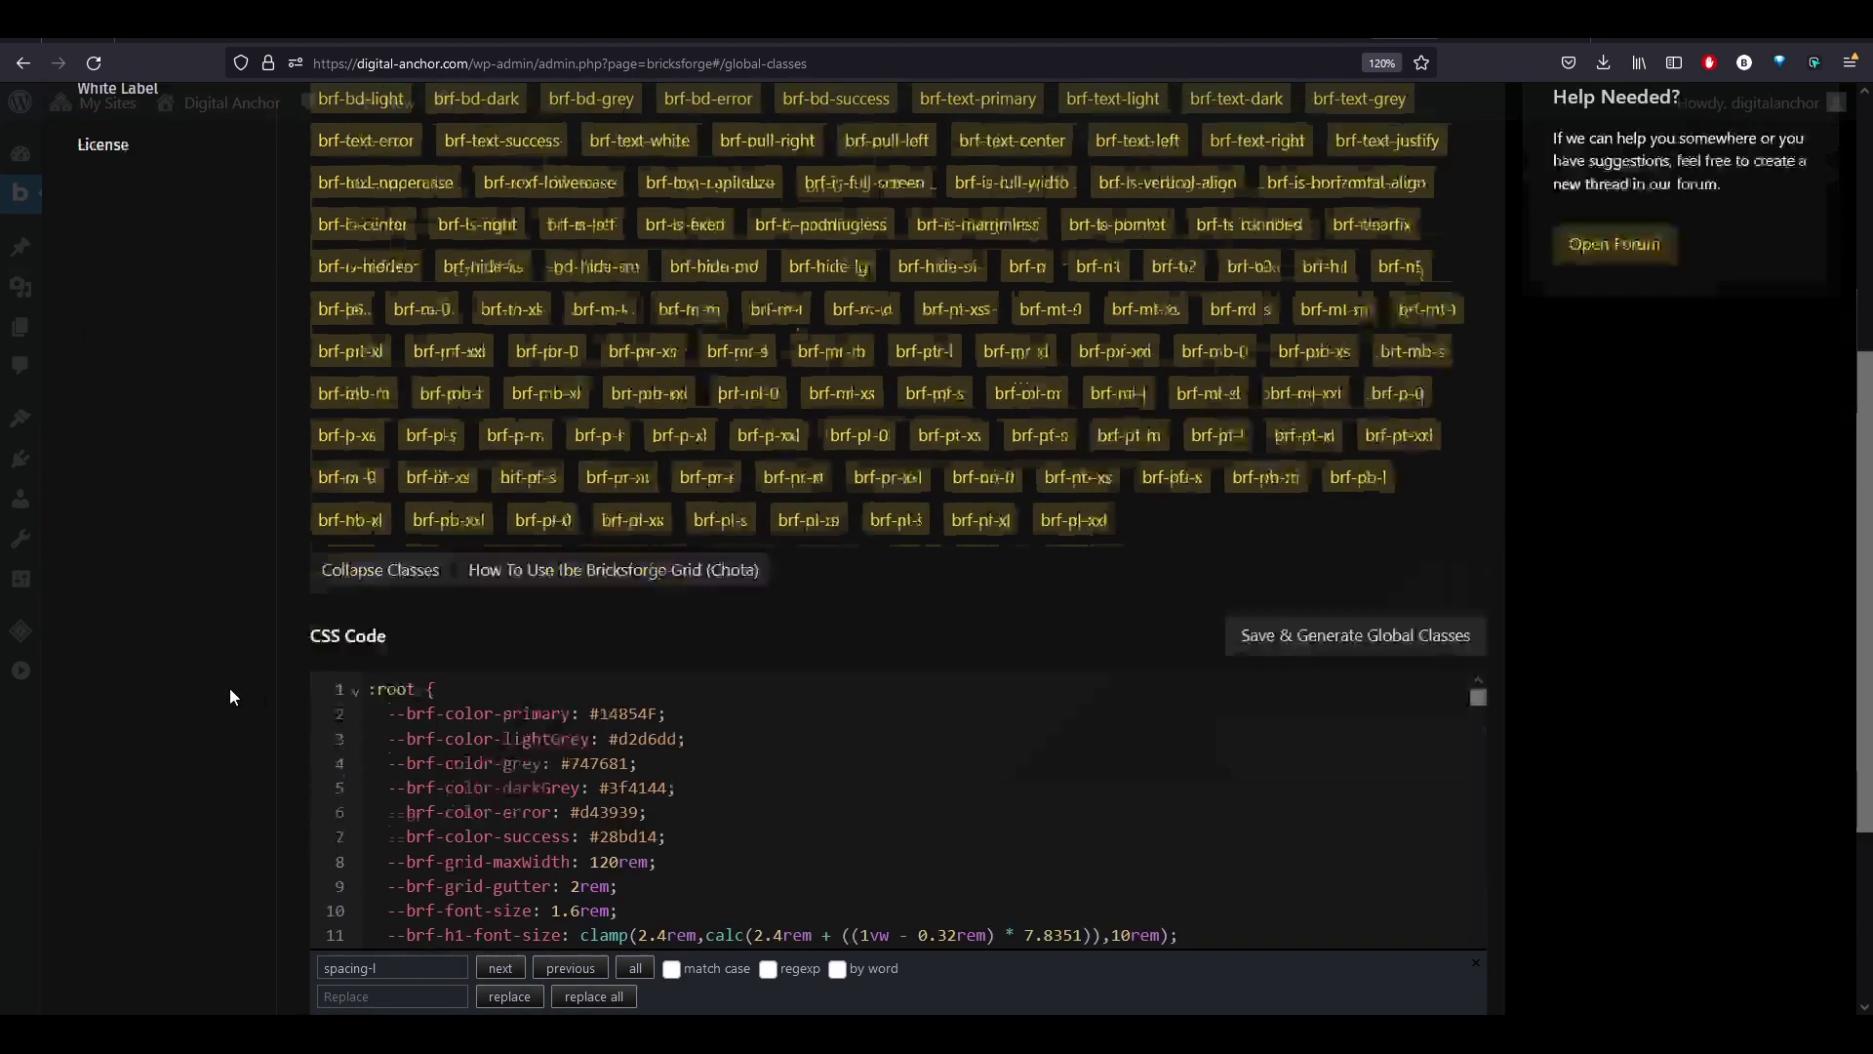
{"action": "scroll", "coordinate": [683, 673], "scroll_direction": "down", "scroll_amount": 3}
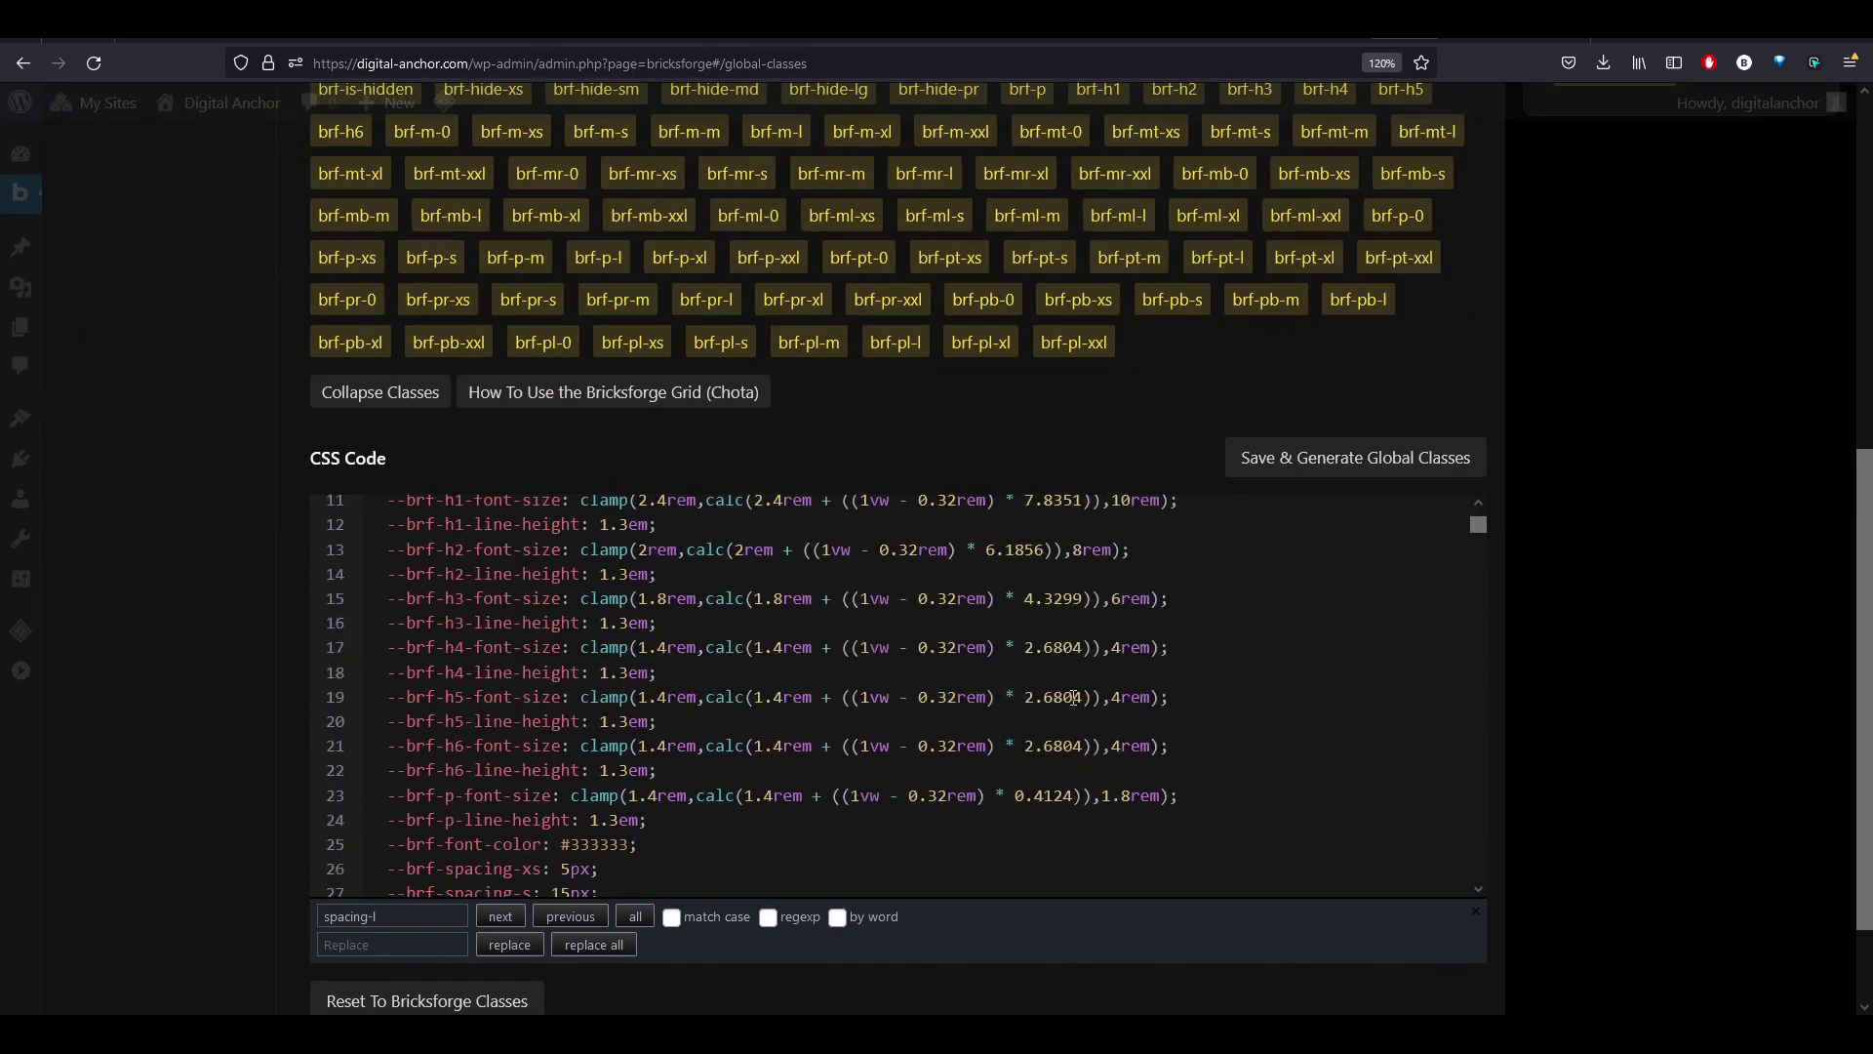
{"action": "left_click_drag", "start_coordinate": [1107, 697], "coordinate": [1124, 697]}
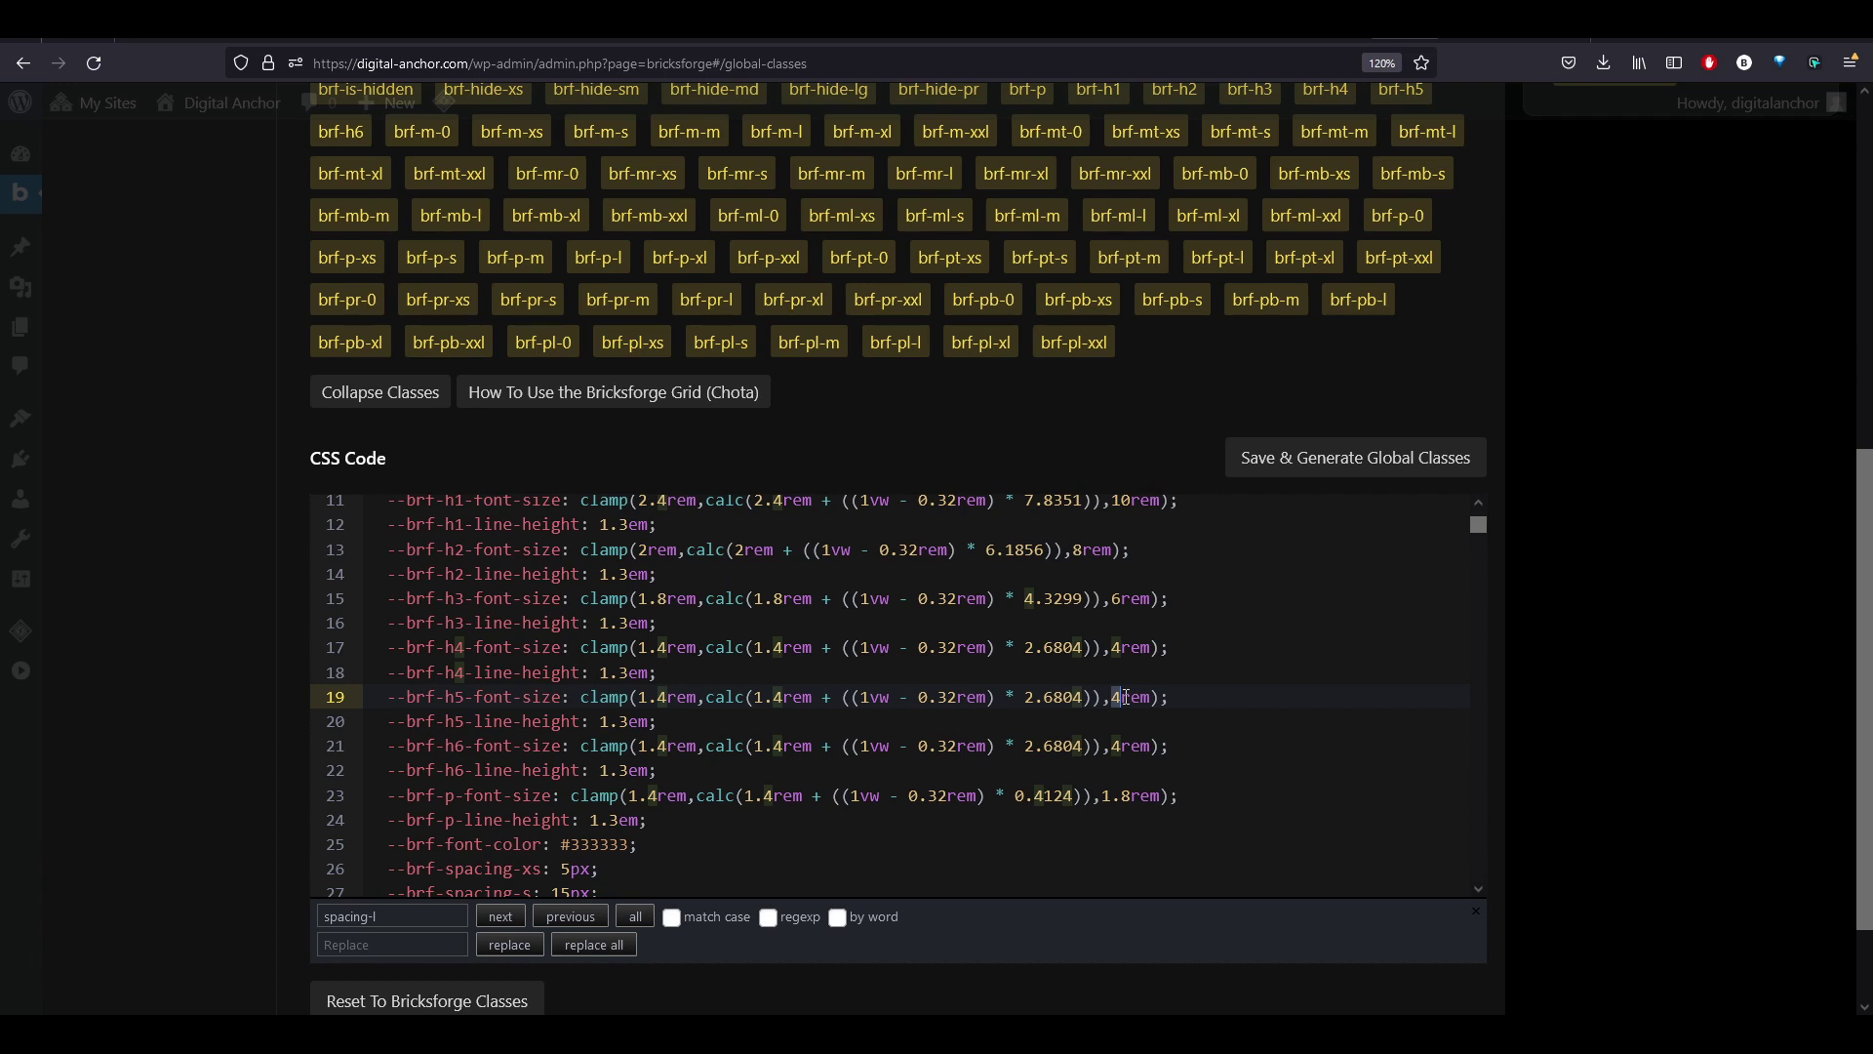
{"action": "scroll", "coordinate": [517, 732], "scroll_direction": "up", "scroll_amount": 3}
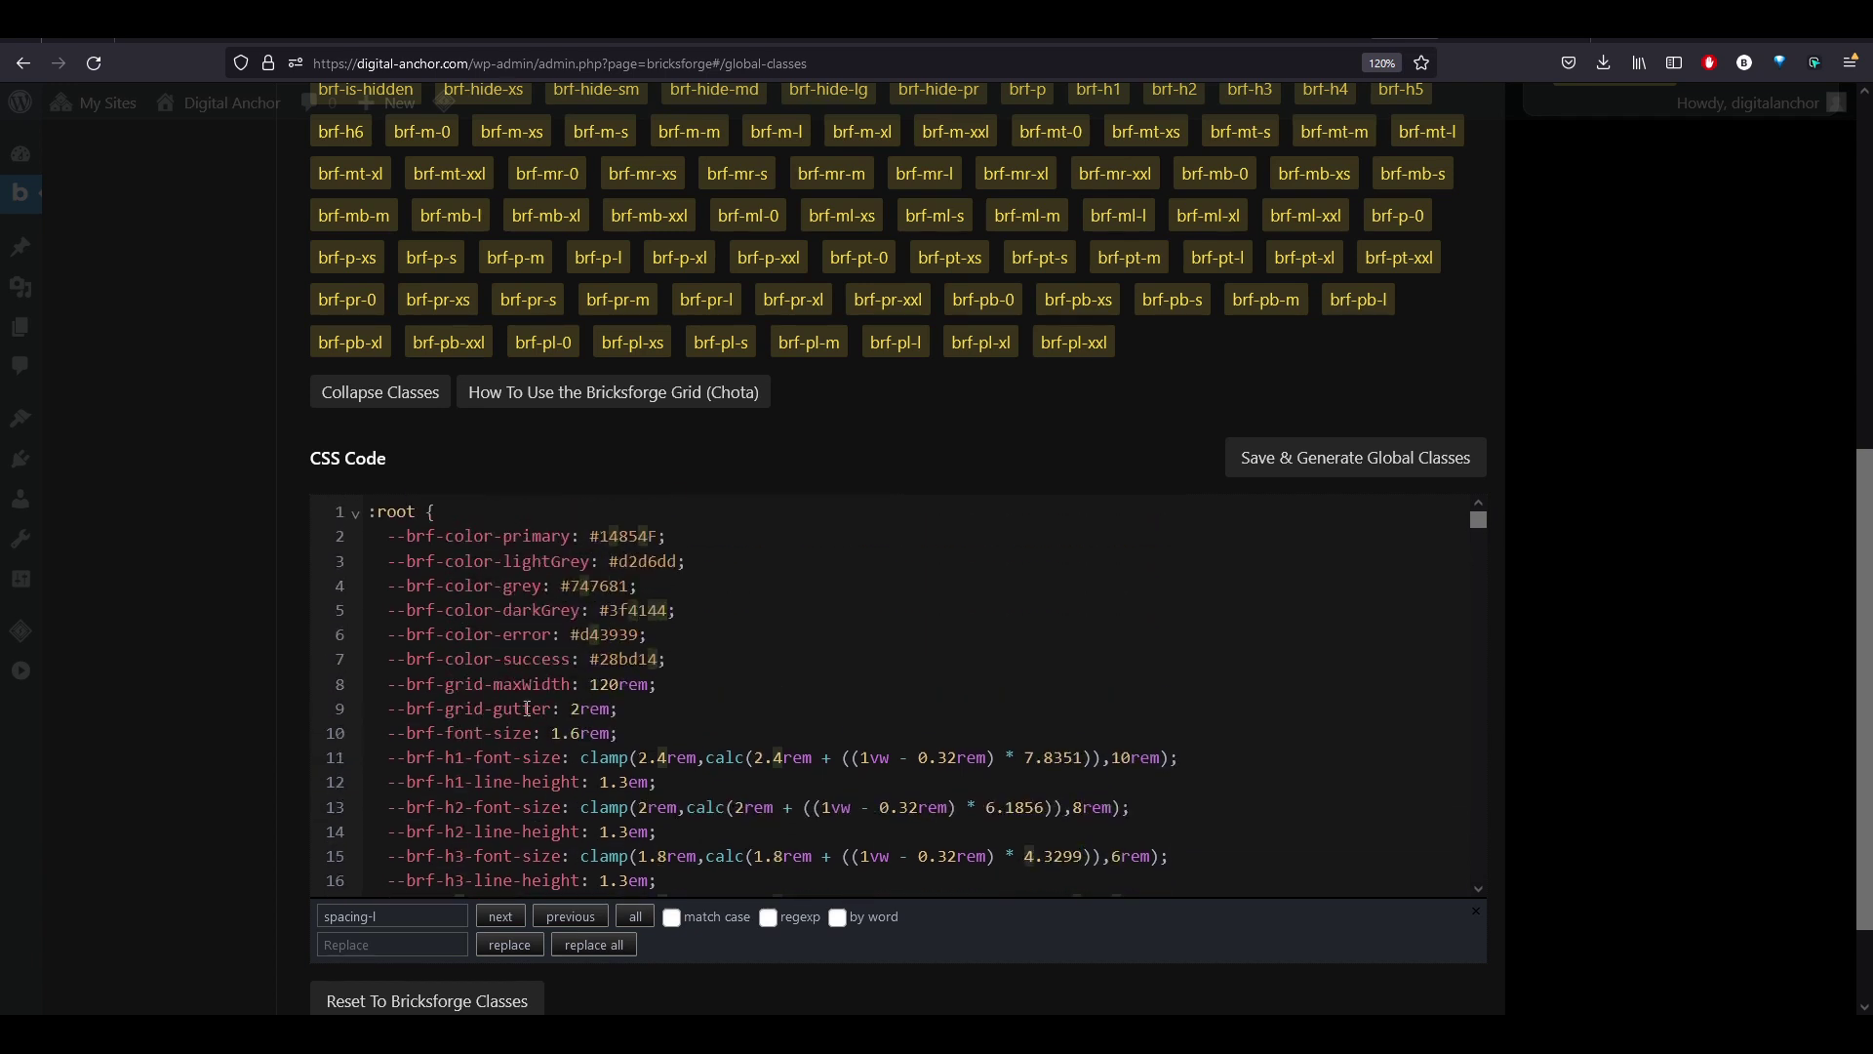
{"action": "left_click_drag", "start_coordinate": [1110, 759], "coordinate": [1124, 759]}
{"action": "left_click", "coordinate": [1117, 759]}
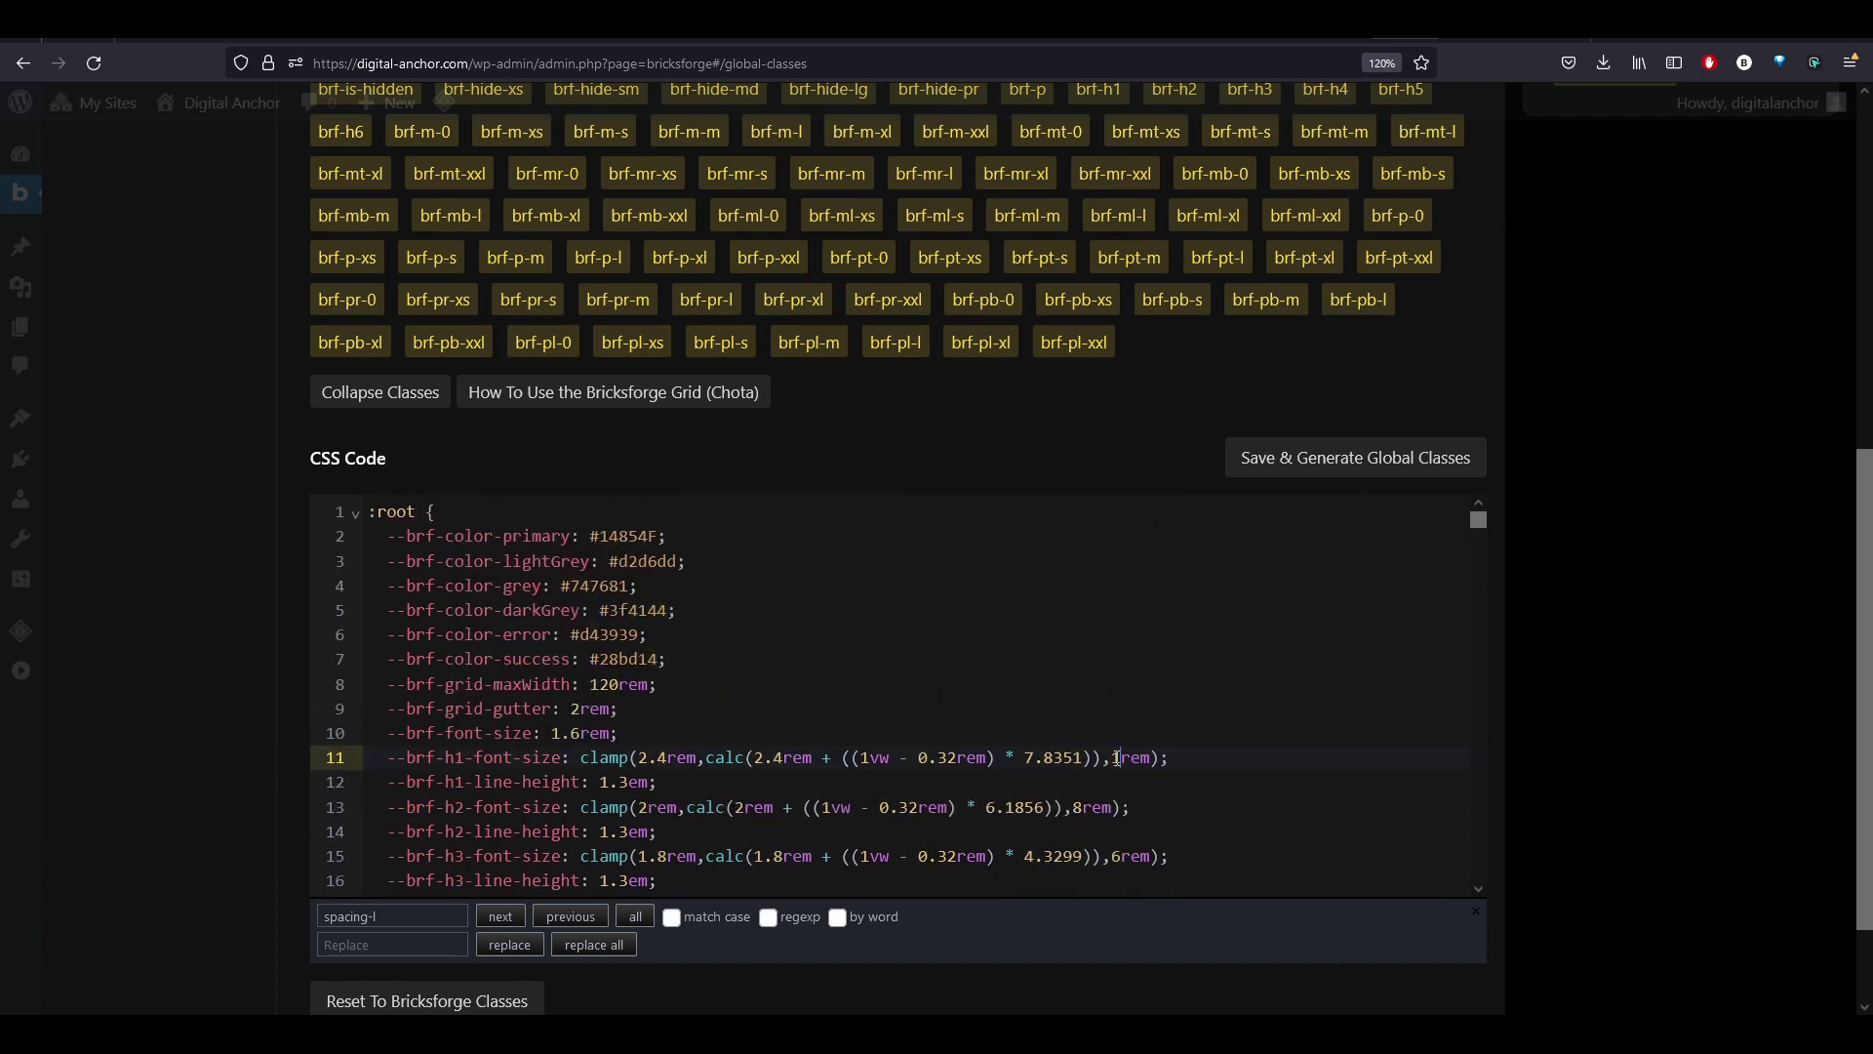
{"action": "key", "text": "BackSpace"}
{"action": "type", "text": "20"}
{"action": "left_click", "coordinate": [1315, 470]}
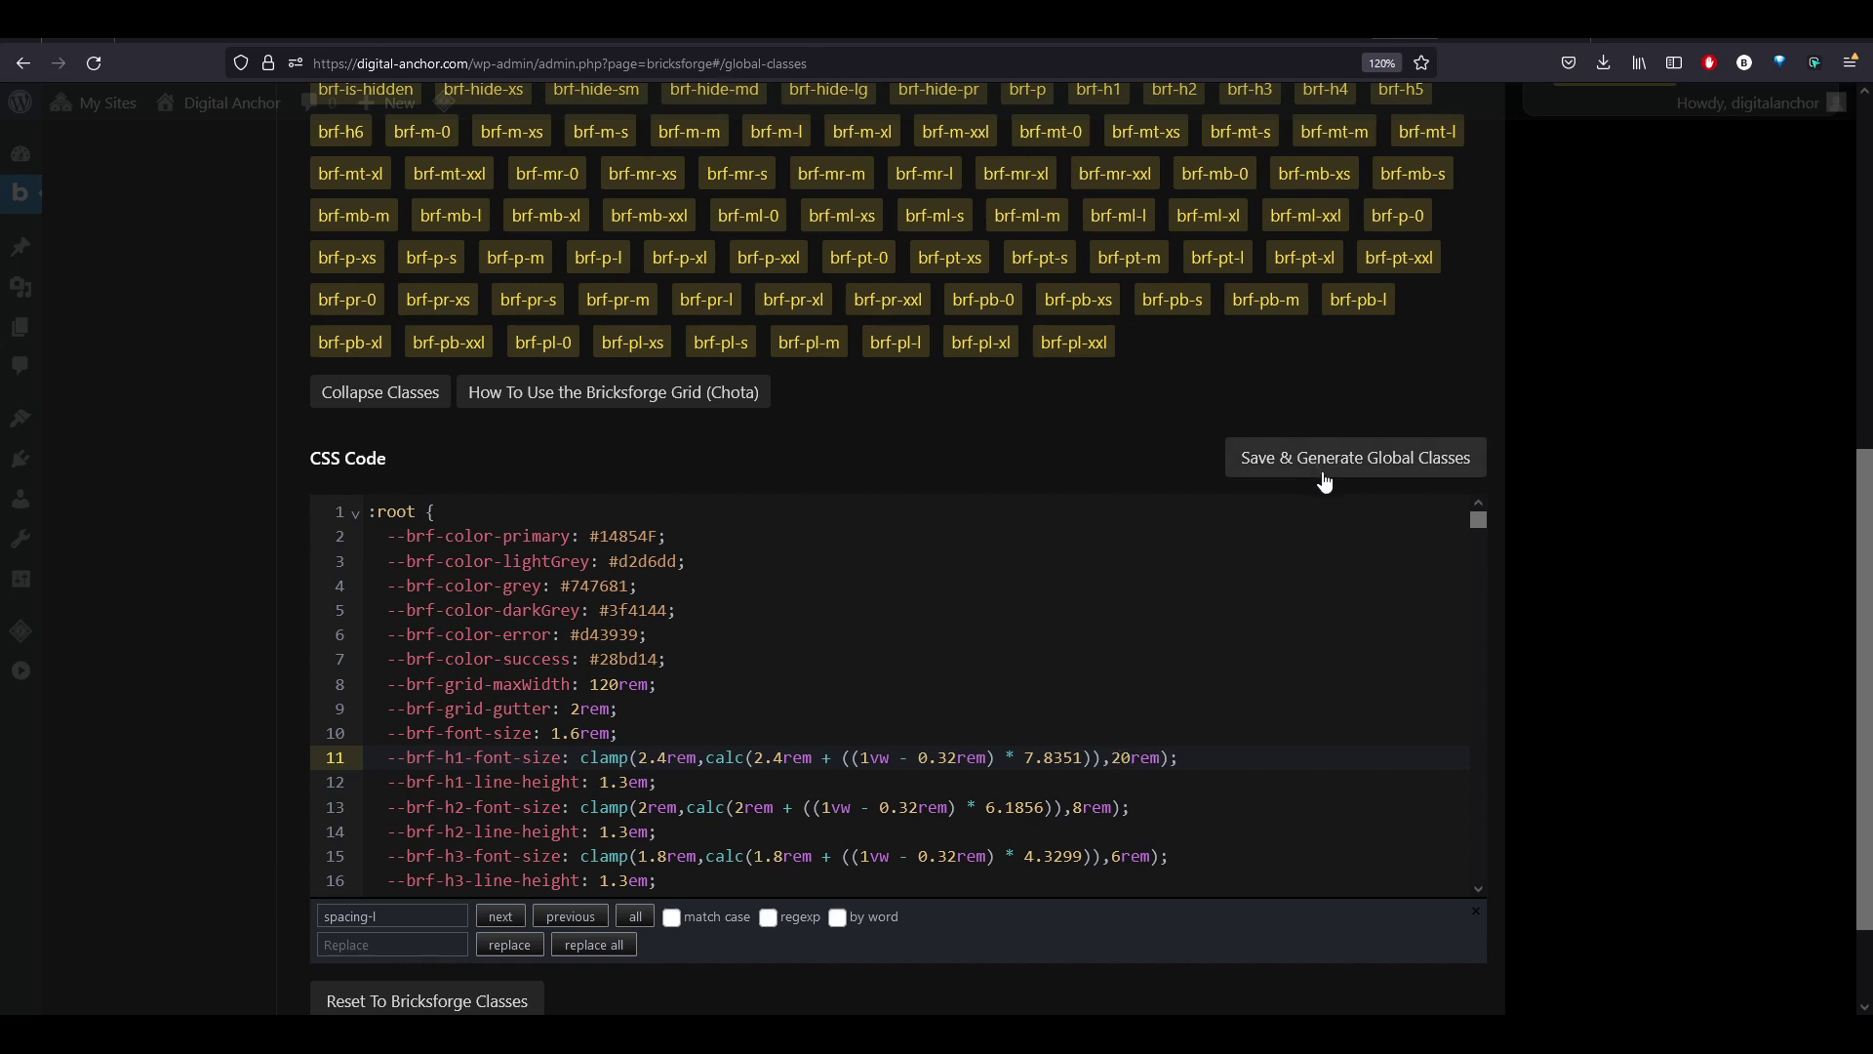
Go to the bricksforge.io website tab and scroll down its home page to the Animations section.
{"action": "left_click", "coordinate": [1324, 38]}
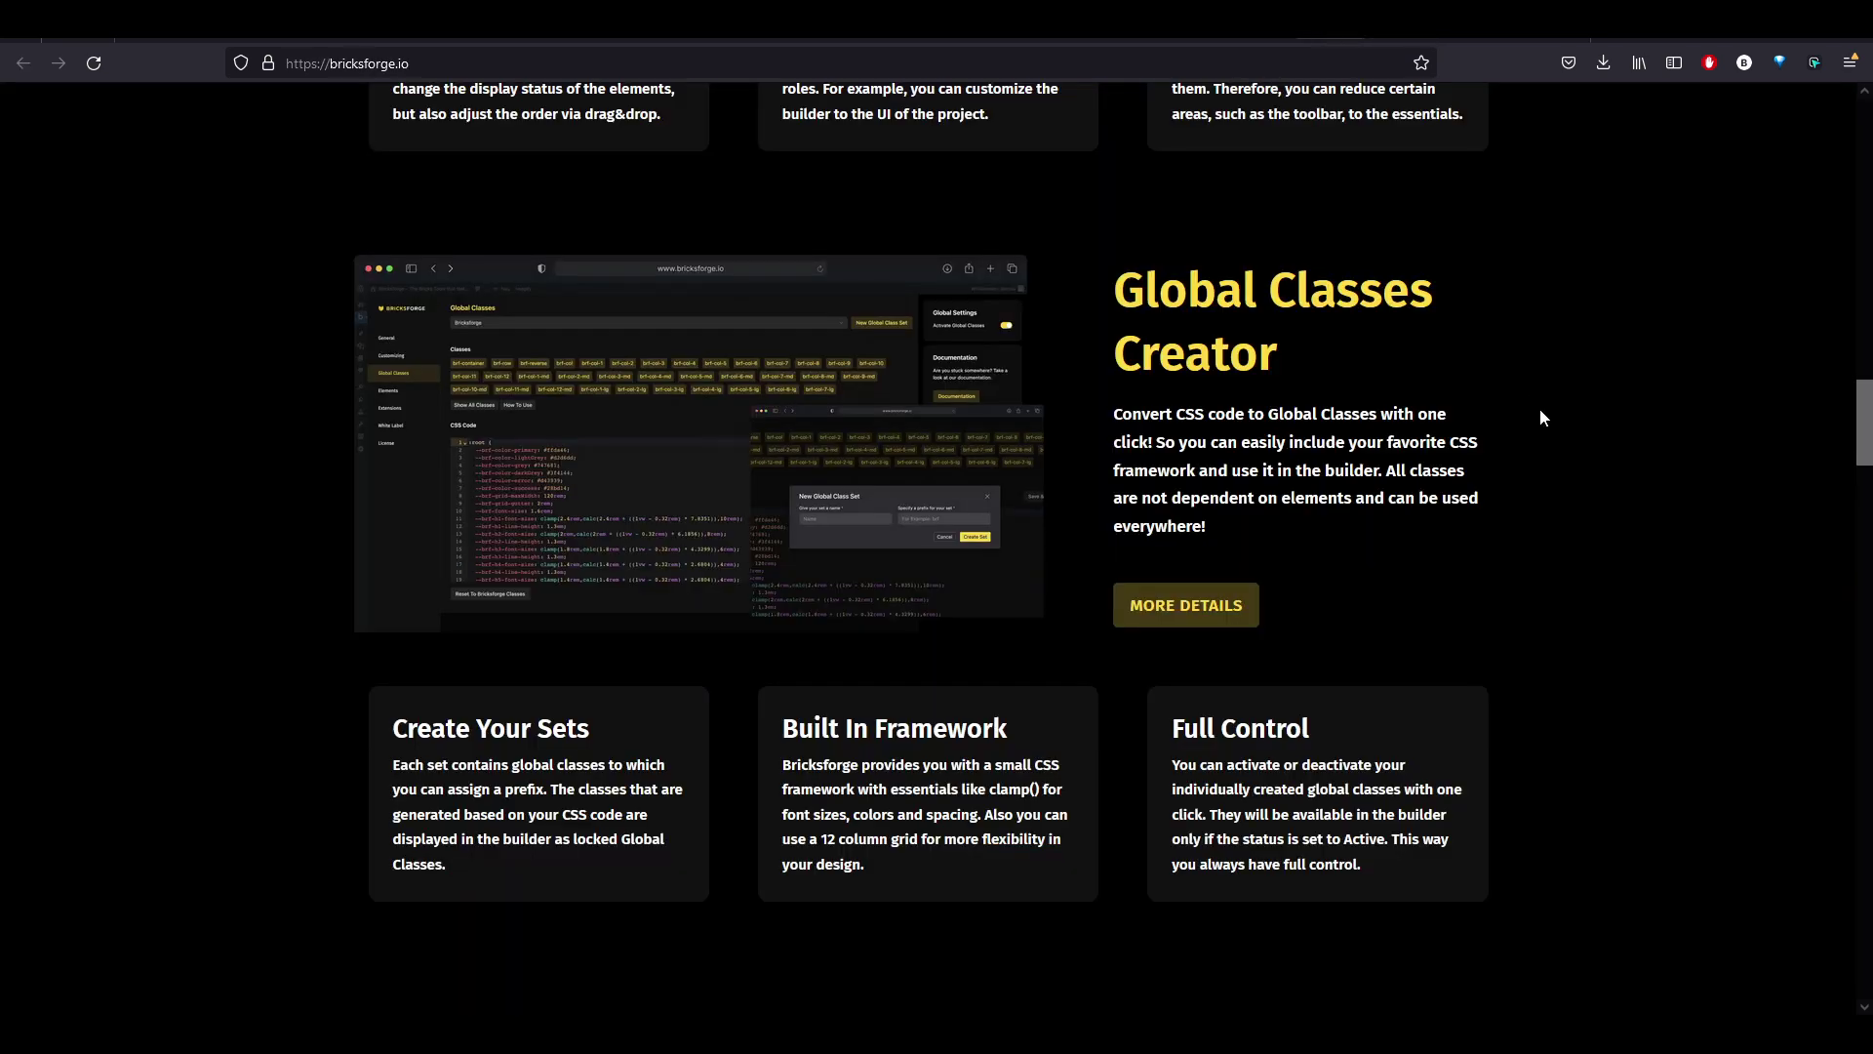
{"action": "scroll", "coordinate": [1544, 410], "scroll_direction": "down", "scroll_amount": 4}
{"action": "scroll", "coordinate": [1550, 405], "scroll_direction": "up", "scroll_amount": 3}
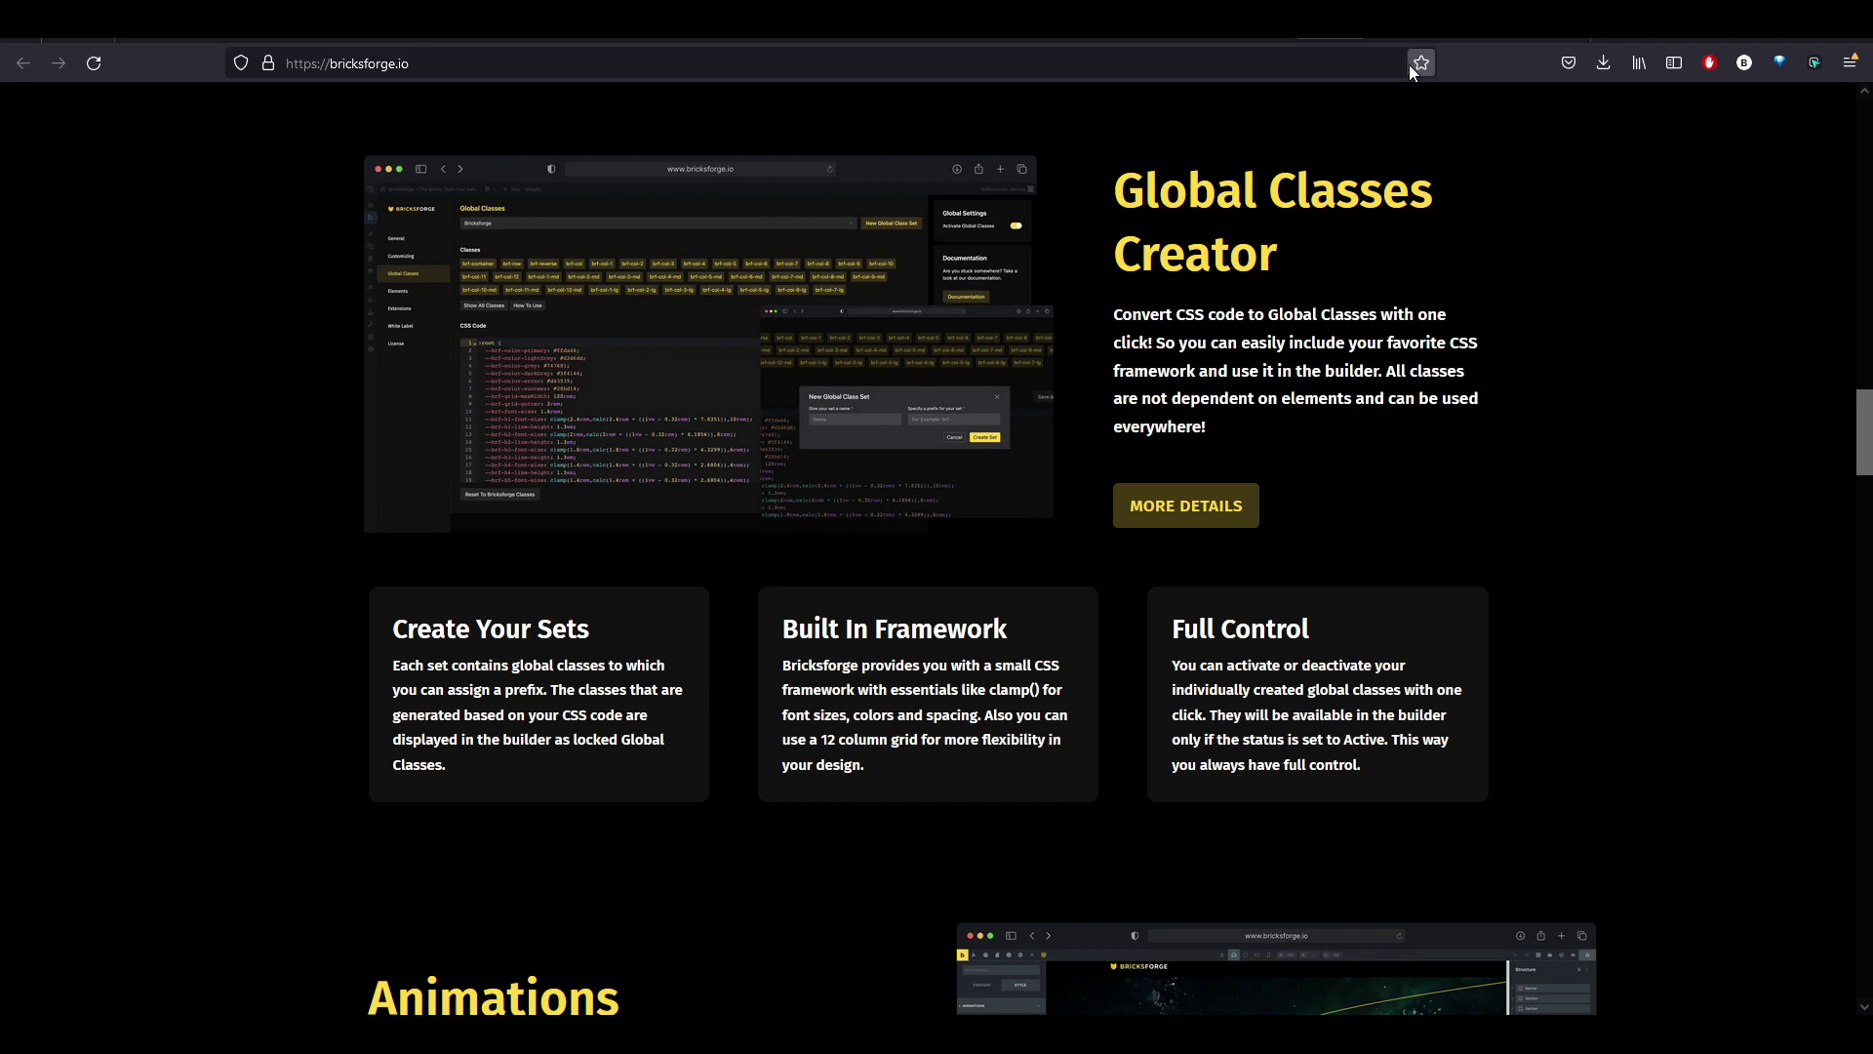
{"action": "left_click", "coordinate": [1404, 21]}
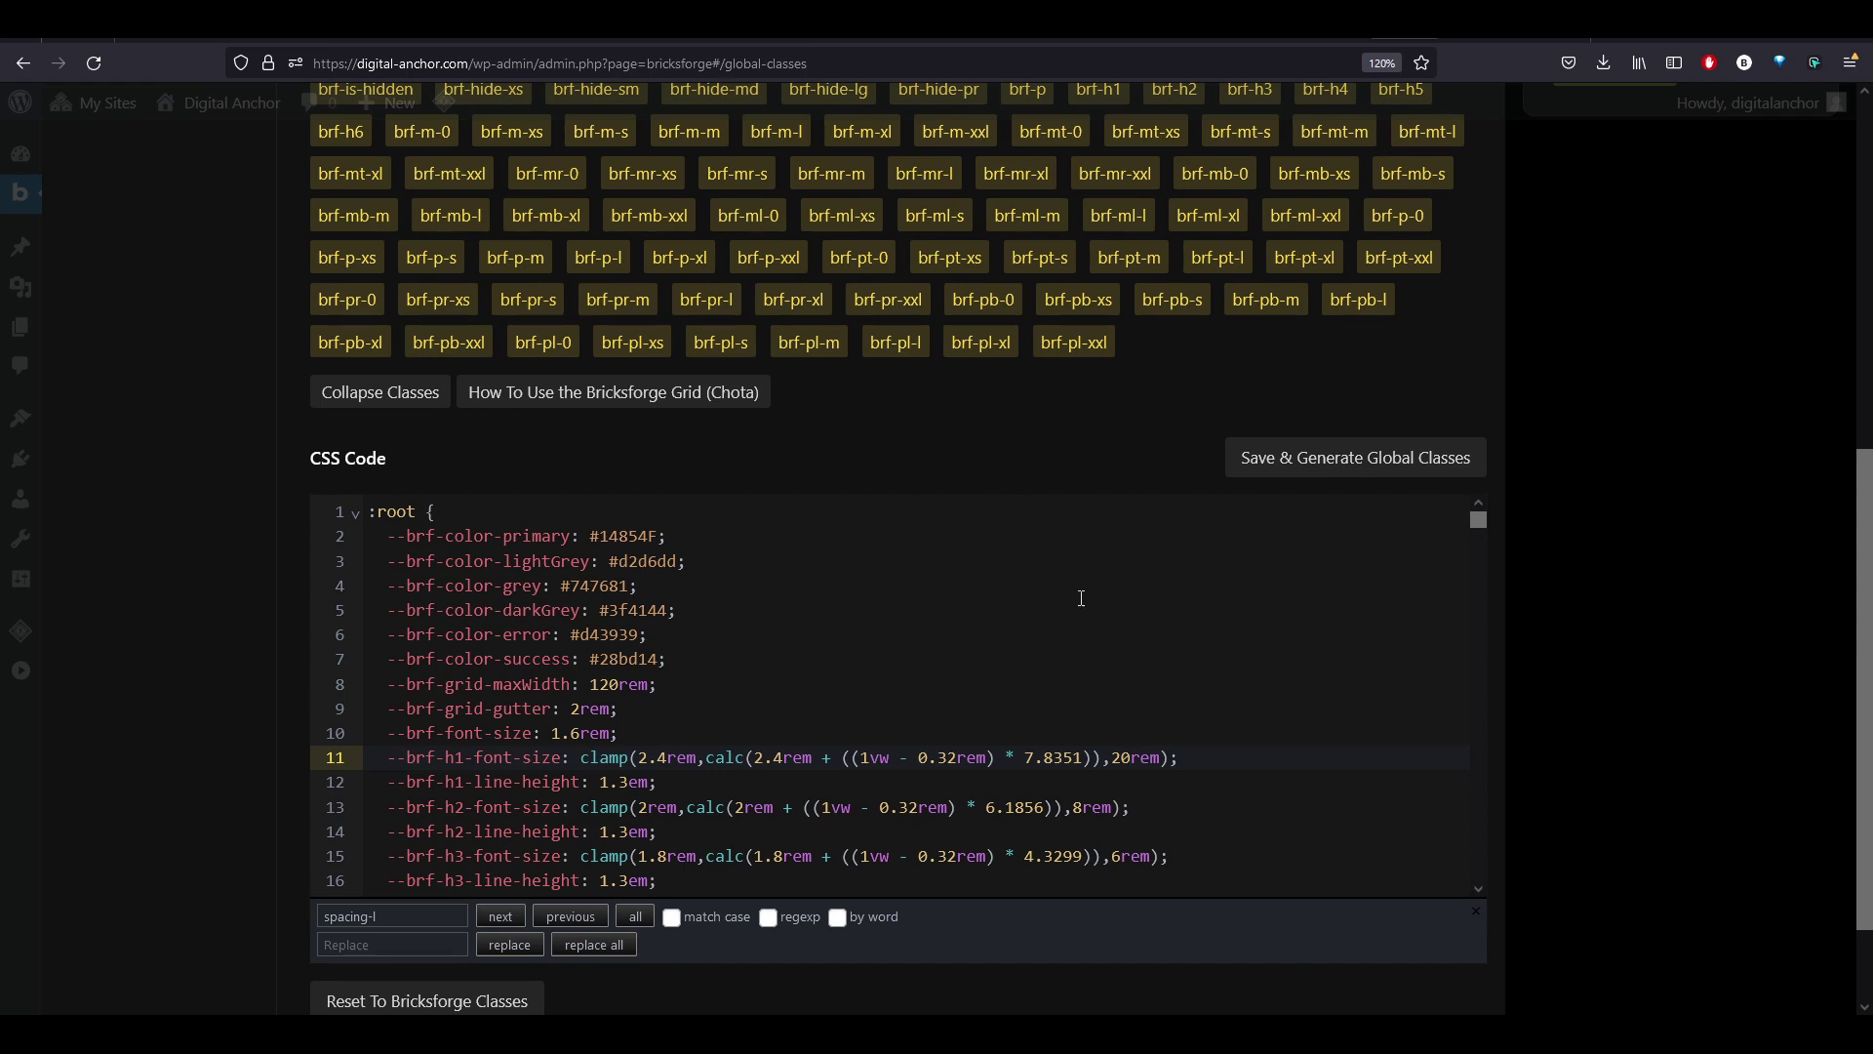
{"action": "key", "text": "ctrl+shift+Tab"}
{"action": "scroll", "coordinate": [1360, 388], "scroll_direction": "down", "scroll_amount": 5}
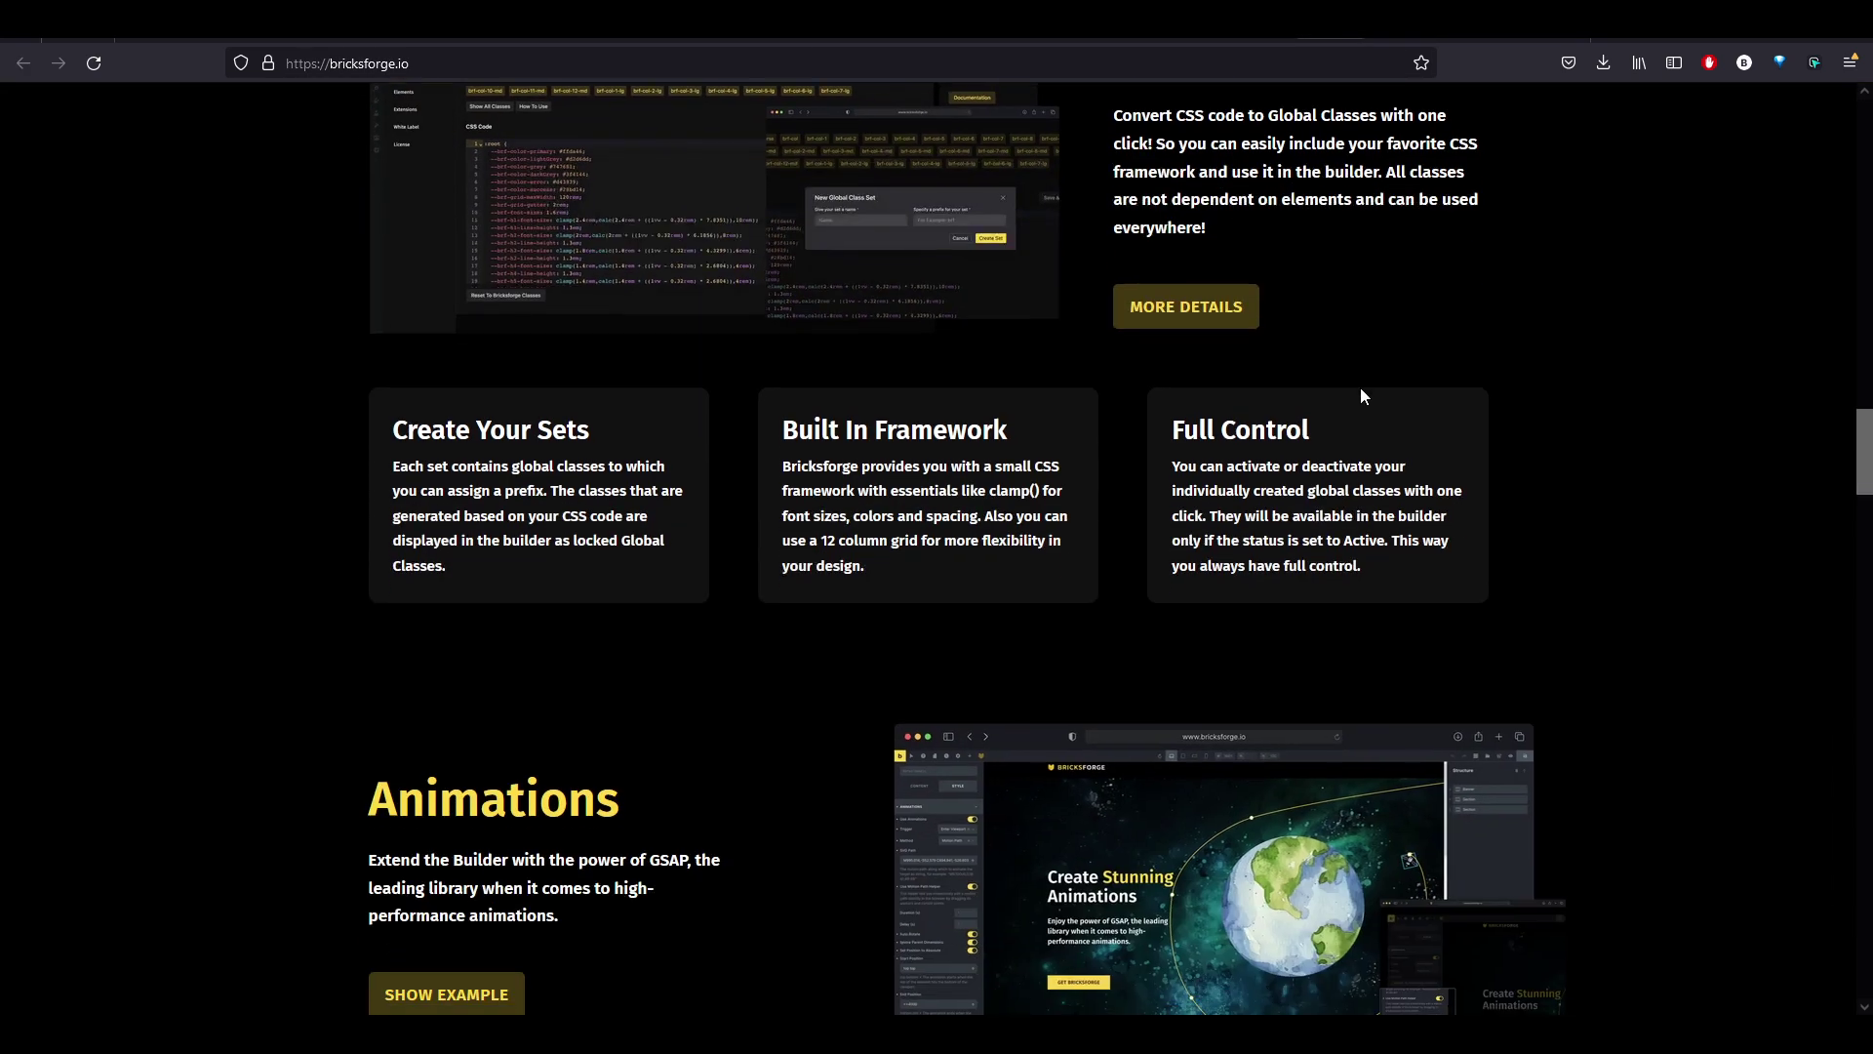
{"action": "scroll", "coordinate": [1373, 390], "scroll_direction": "down", "scroll_amount": 3}
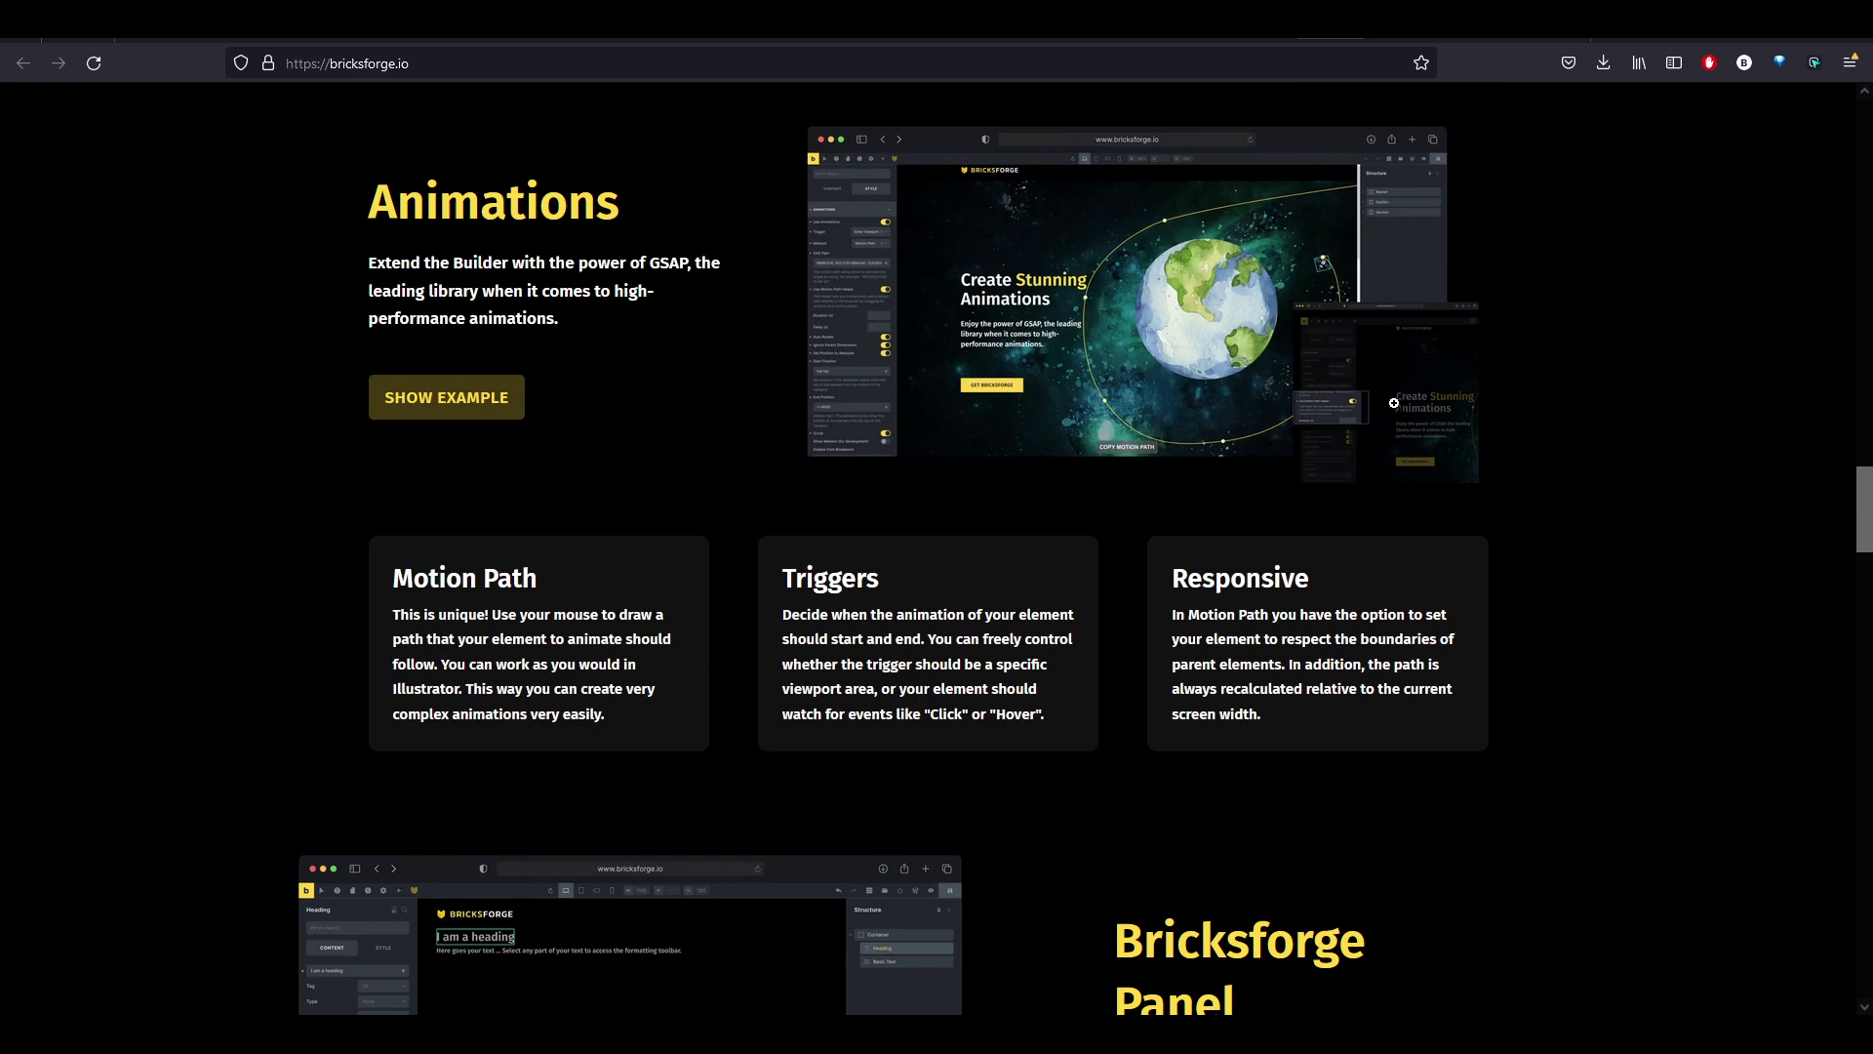
{"action": "scroll", "coordinate": [1507, 449], "scroll_direction": "down", "scroll_amount": 3}
{"action": "scroll", "coordinate": [1537, 472], "scroll_direction": "up", "scroll_amount": 4}
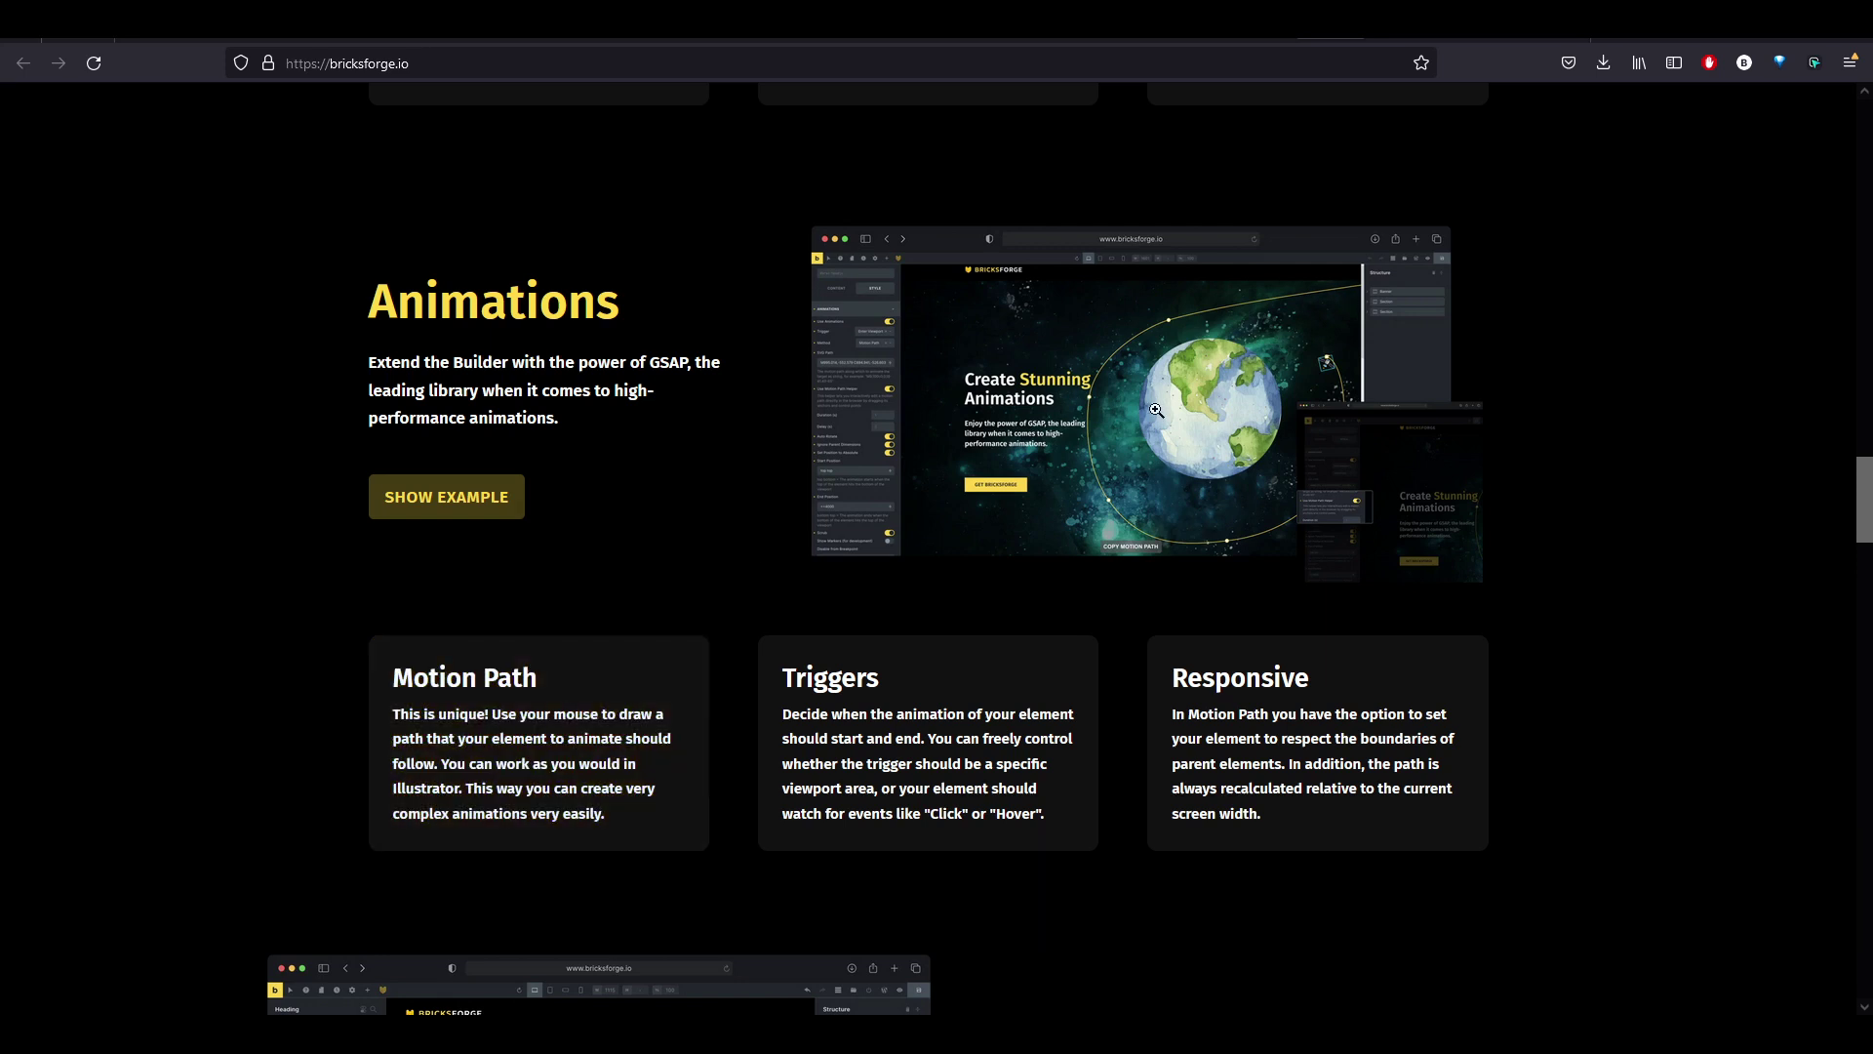
Open the Animations example page and scroll through its GSAP-animated globe showcase.
{"action": "left_click", "coordinate": [441, 500]}
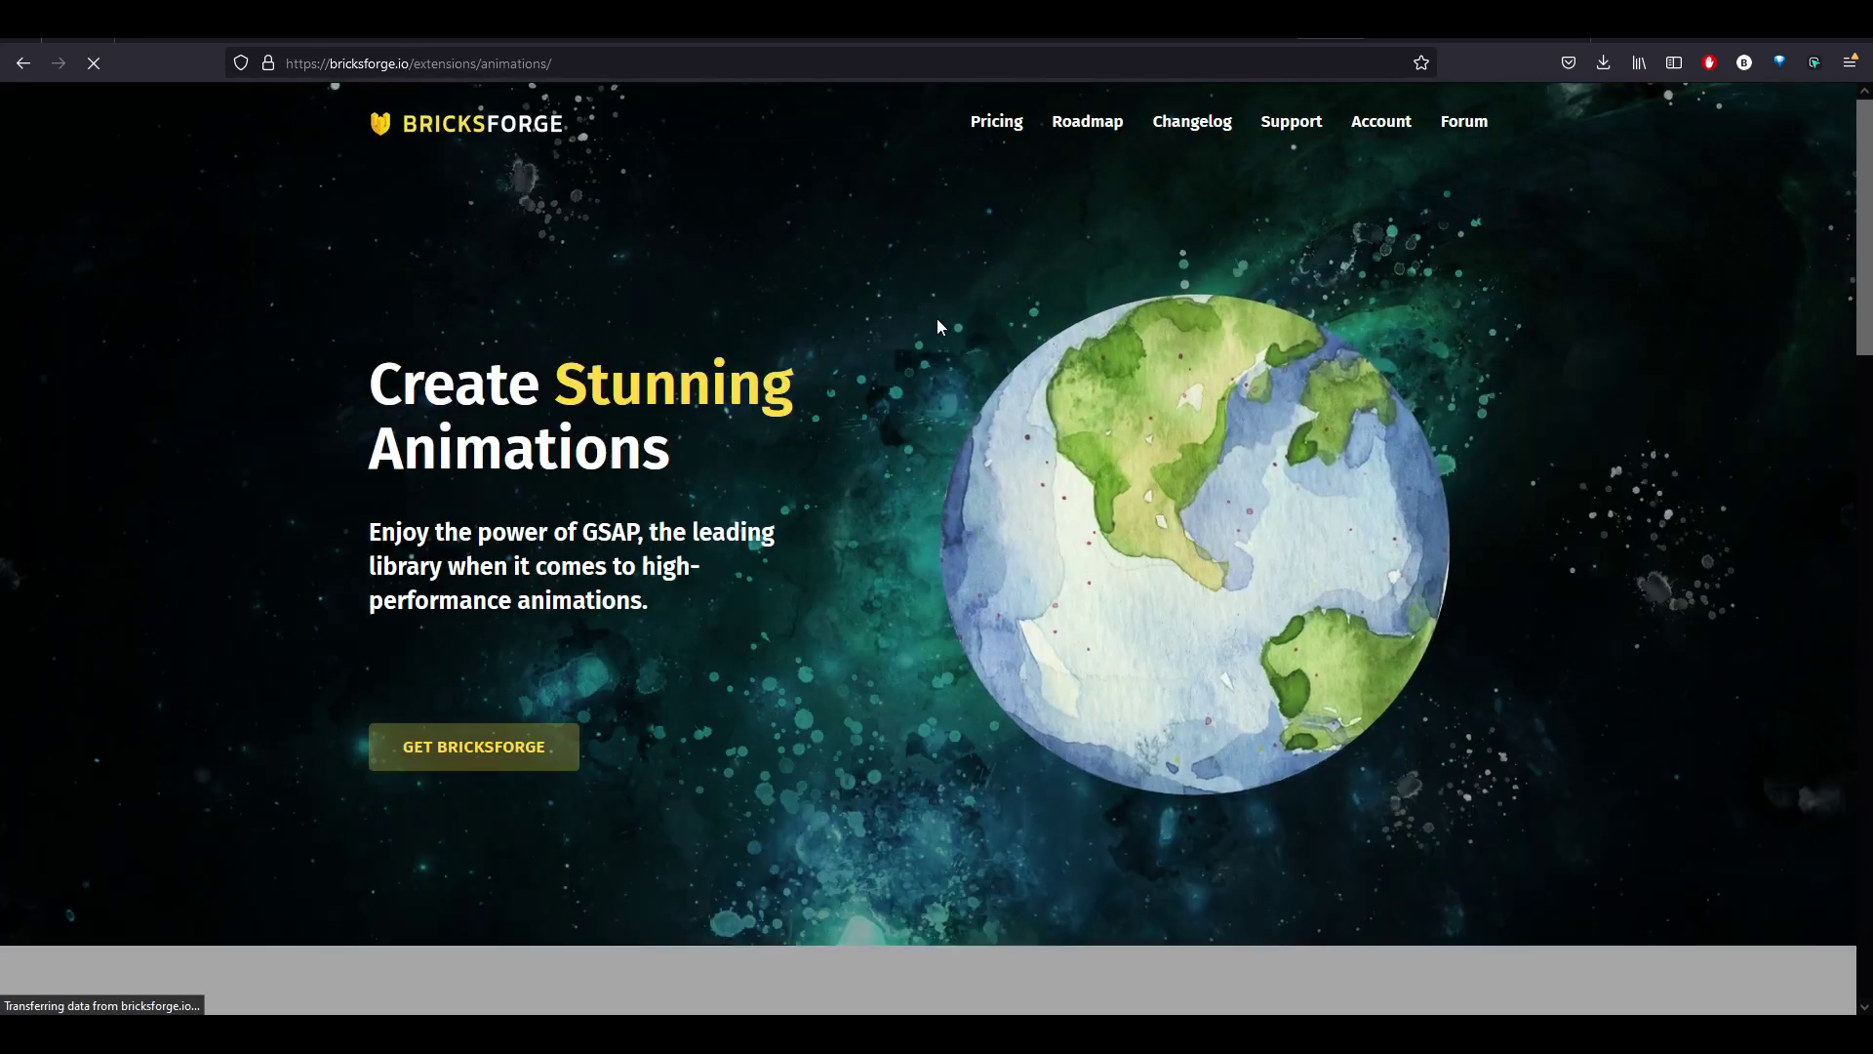
{"action": "scroll", "coordinate": [894, 315], "scroll_direction": "down", "scroll_amount": 5}
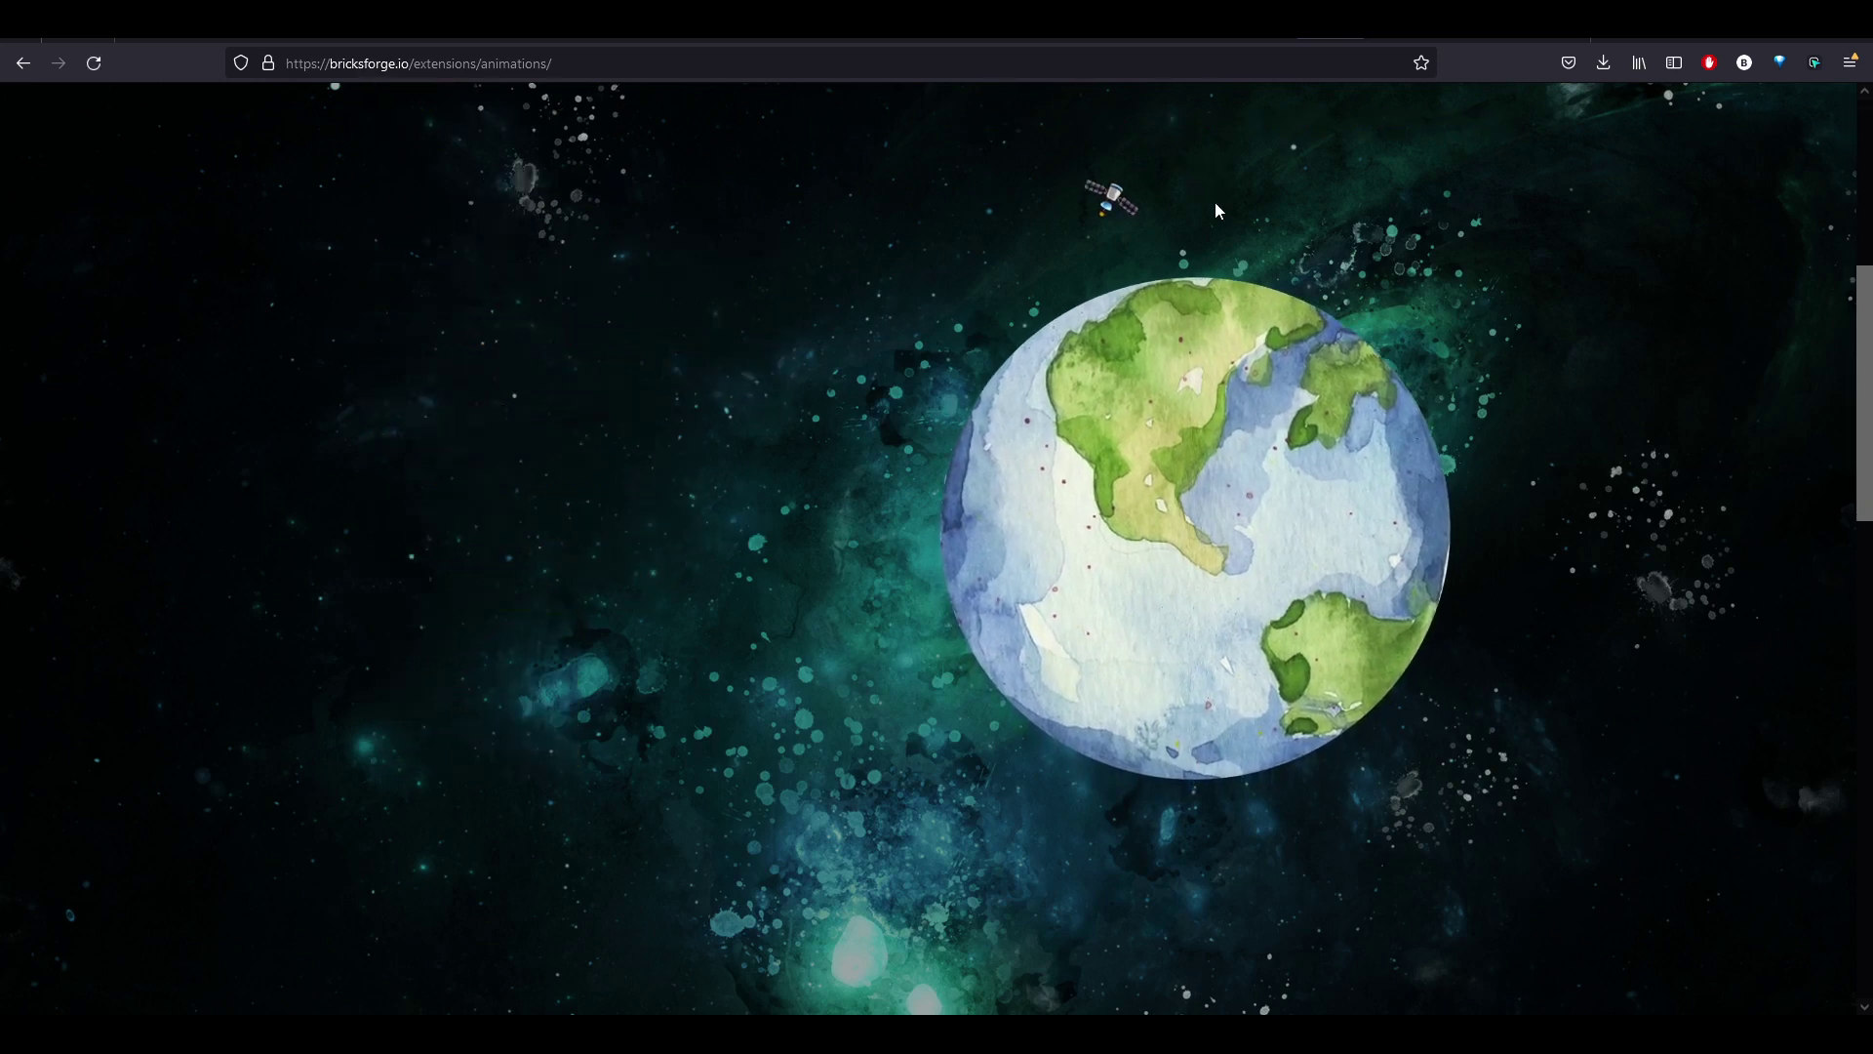
{"action": "scroll", "coordinate": [1119, 234], "scroll_direction": "down", "scroll_amount": 6}
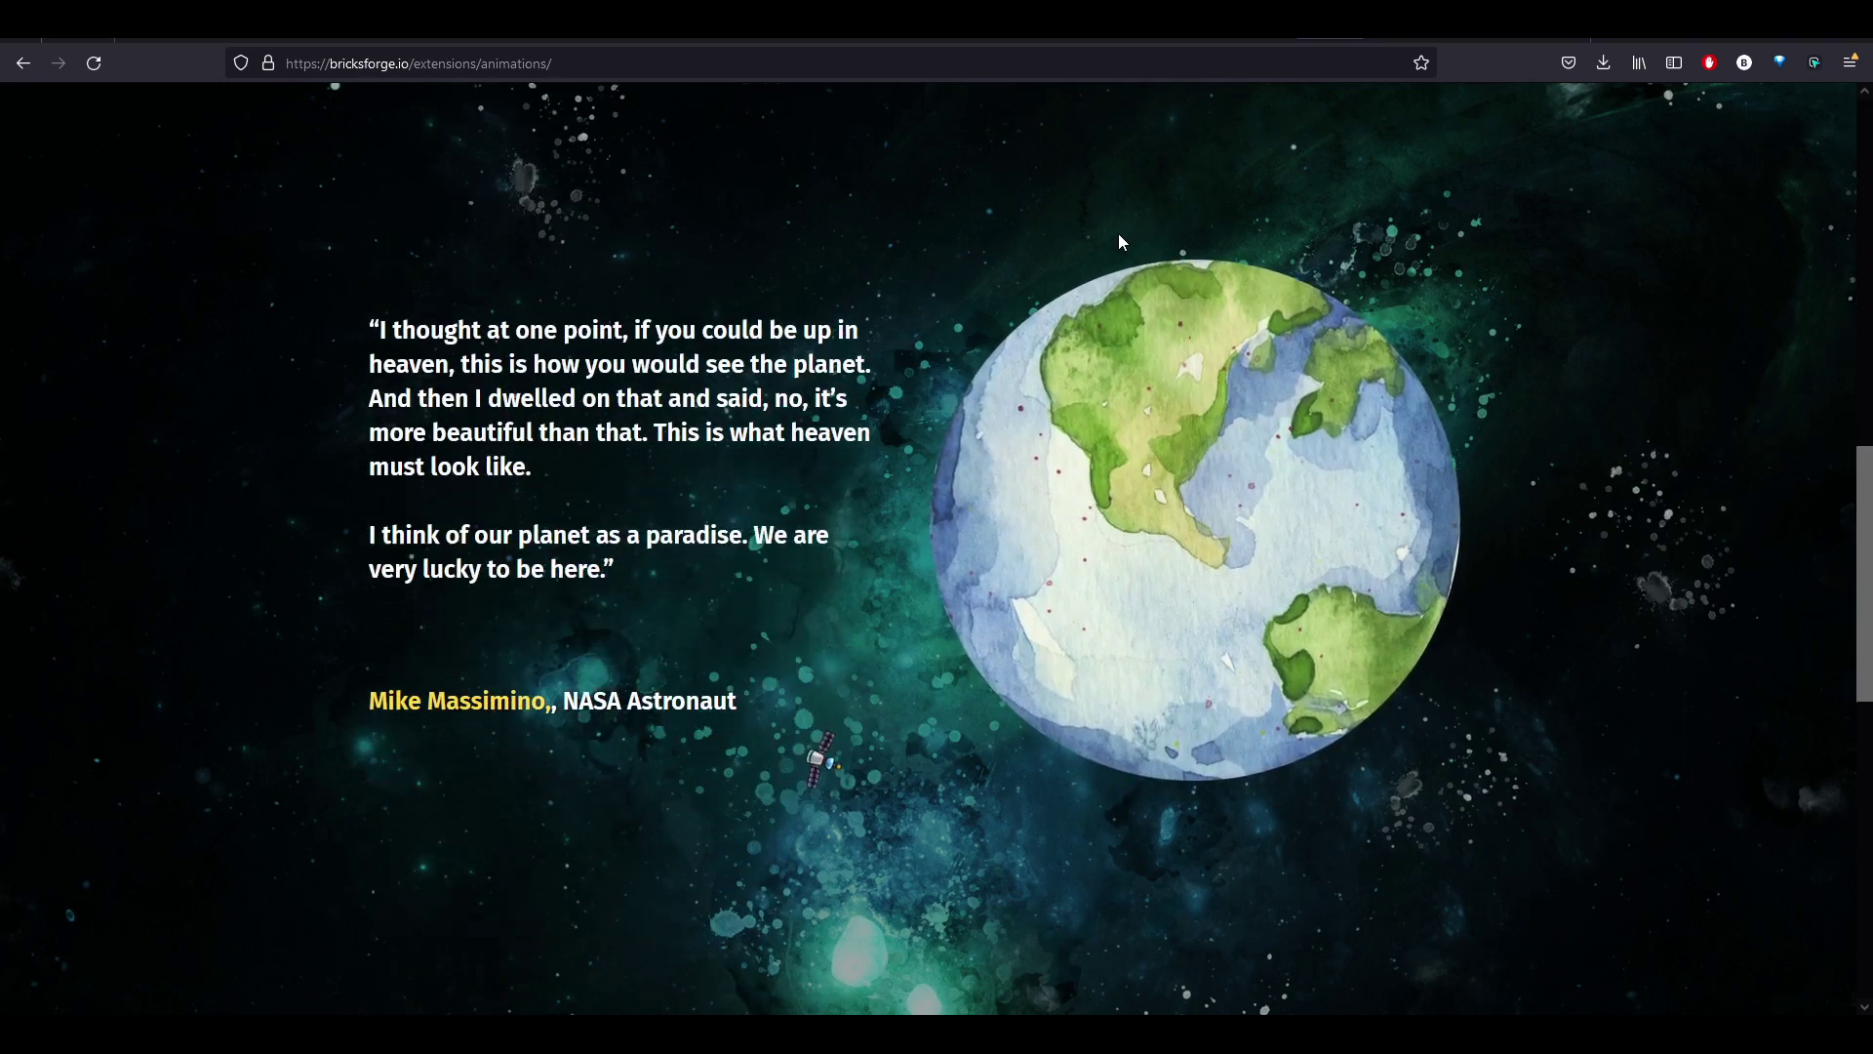
{"action": "scroll", "coordinate": [1118, 232], "scroll_direction": "down", "scroll_amount": 8}
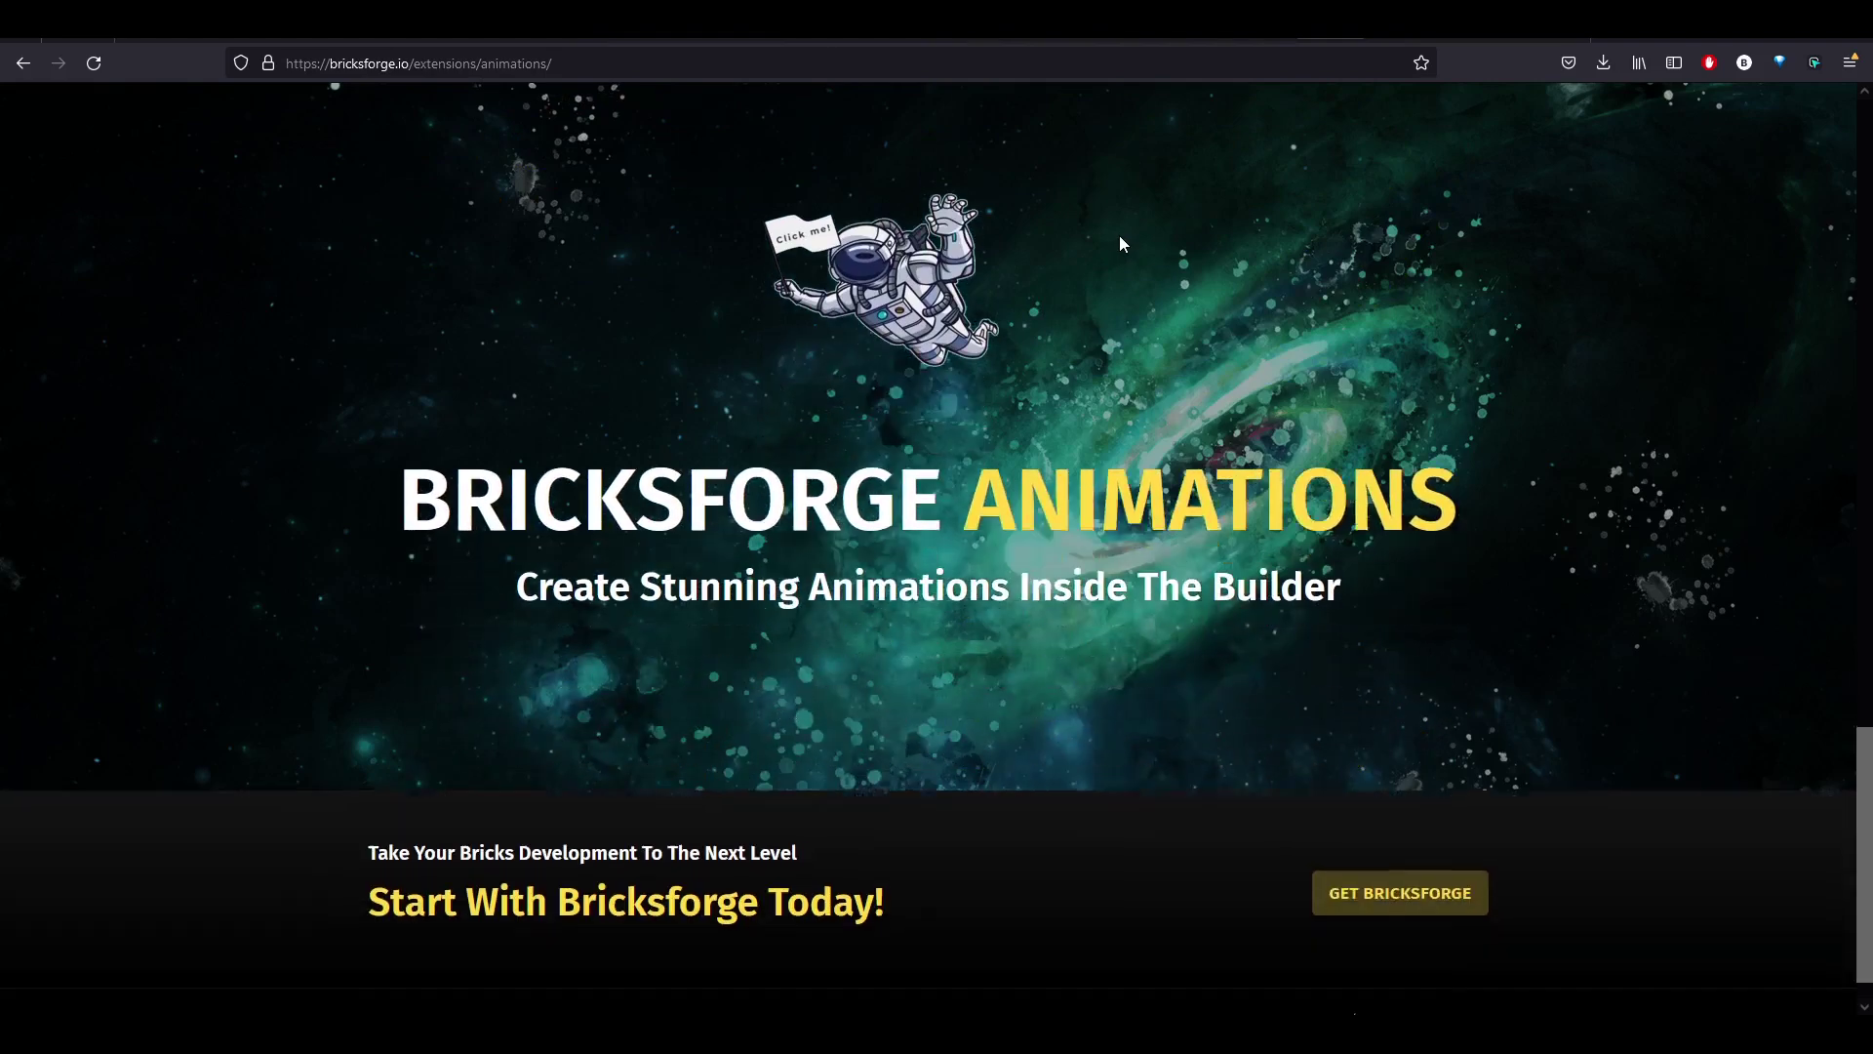
{"action": "scroll", "coordinate": [1147, 273], "scroll_direction": "up", "scroll_amount": 15}
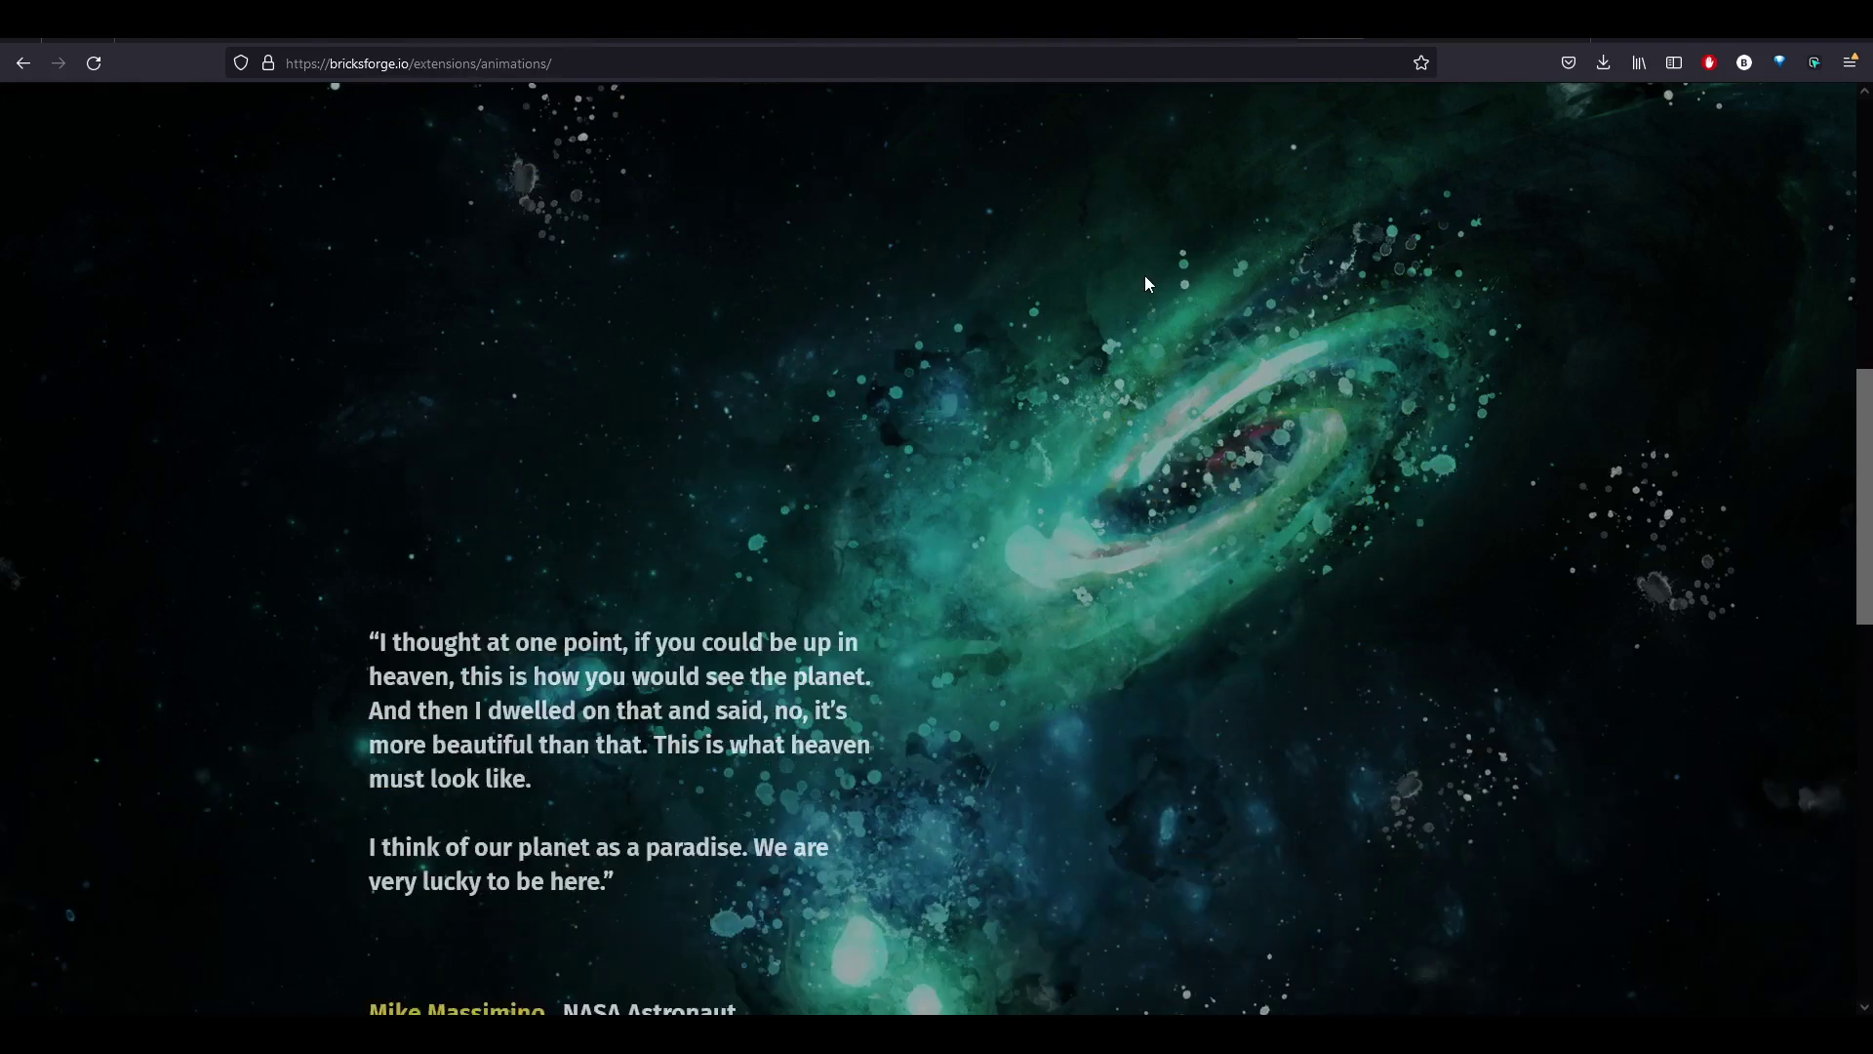
Return to the bricksforge.io home page, browse the Roadmap page, then open the Changelog.
{"action": "left_click", "coordinate": [23, 63]}
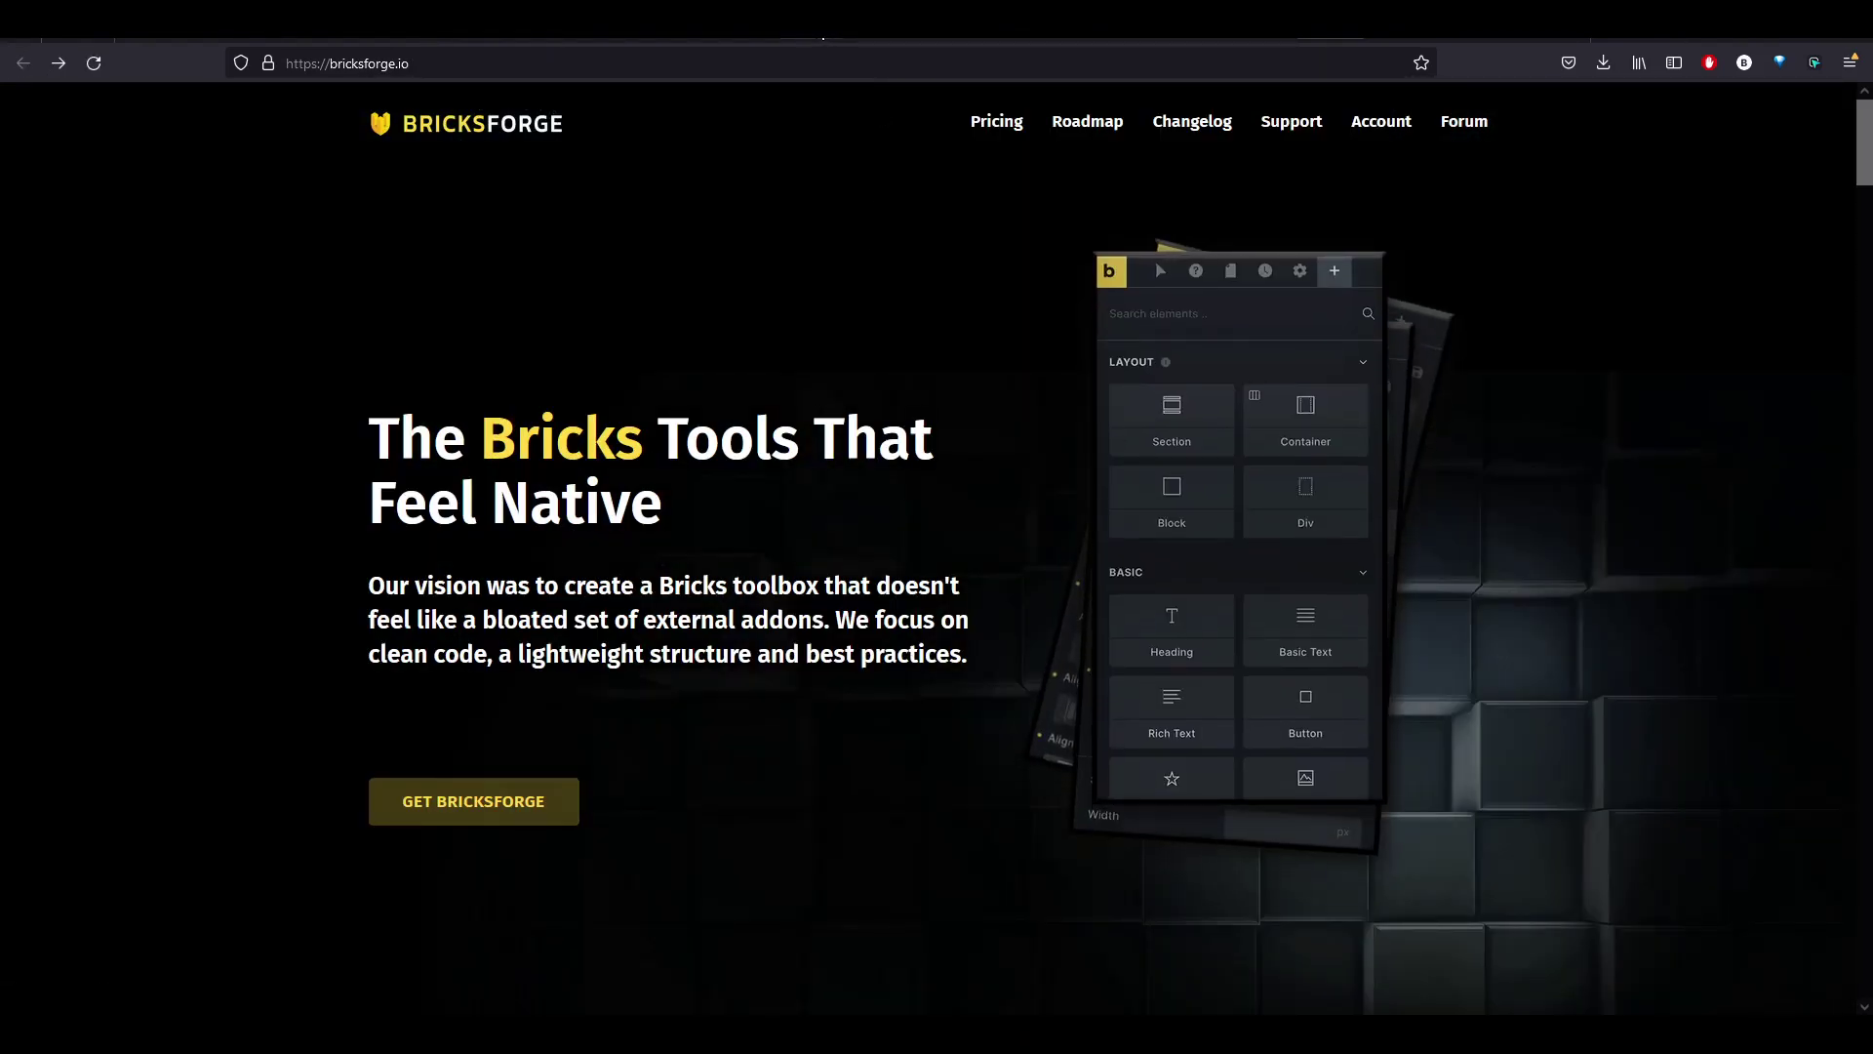
{"action": "key", "text": "alt+Right"}
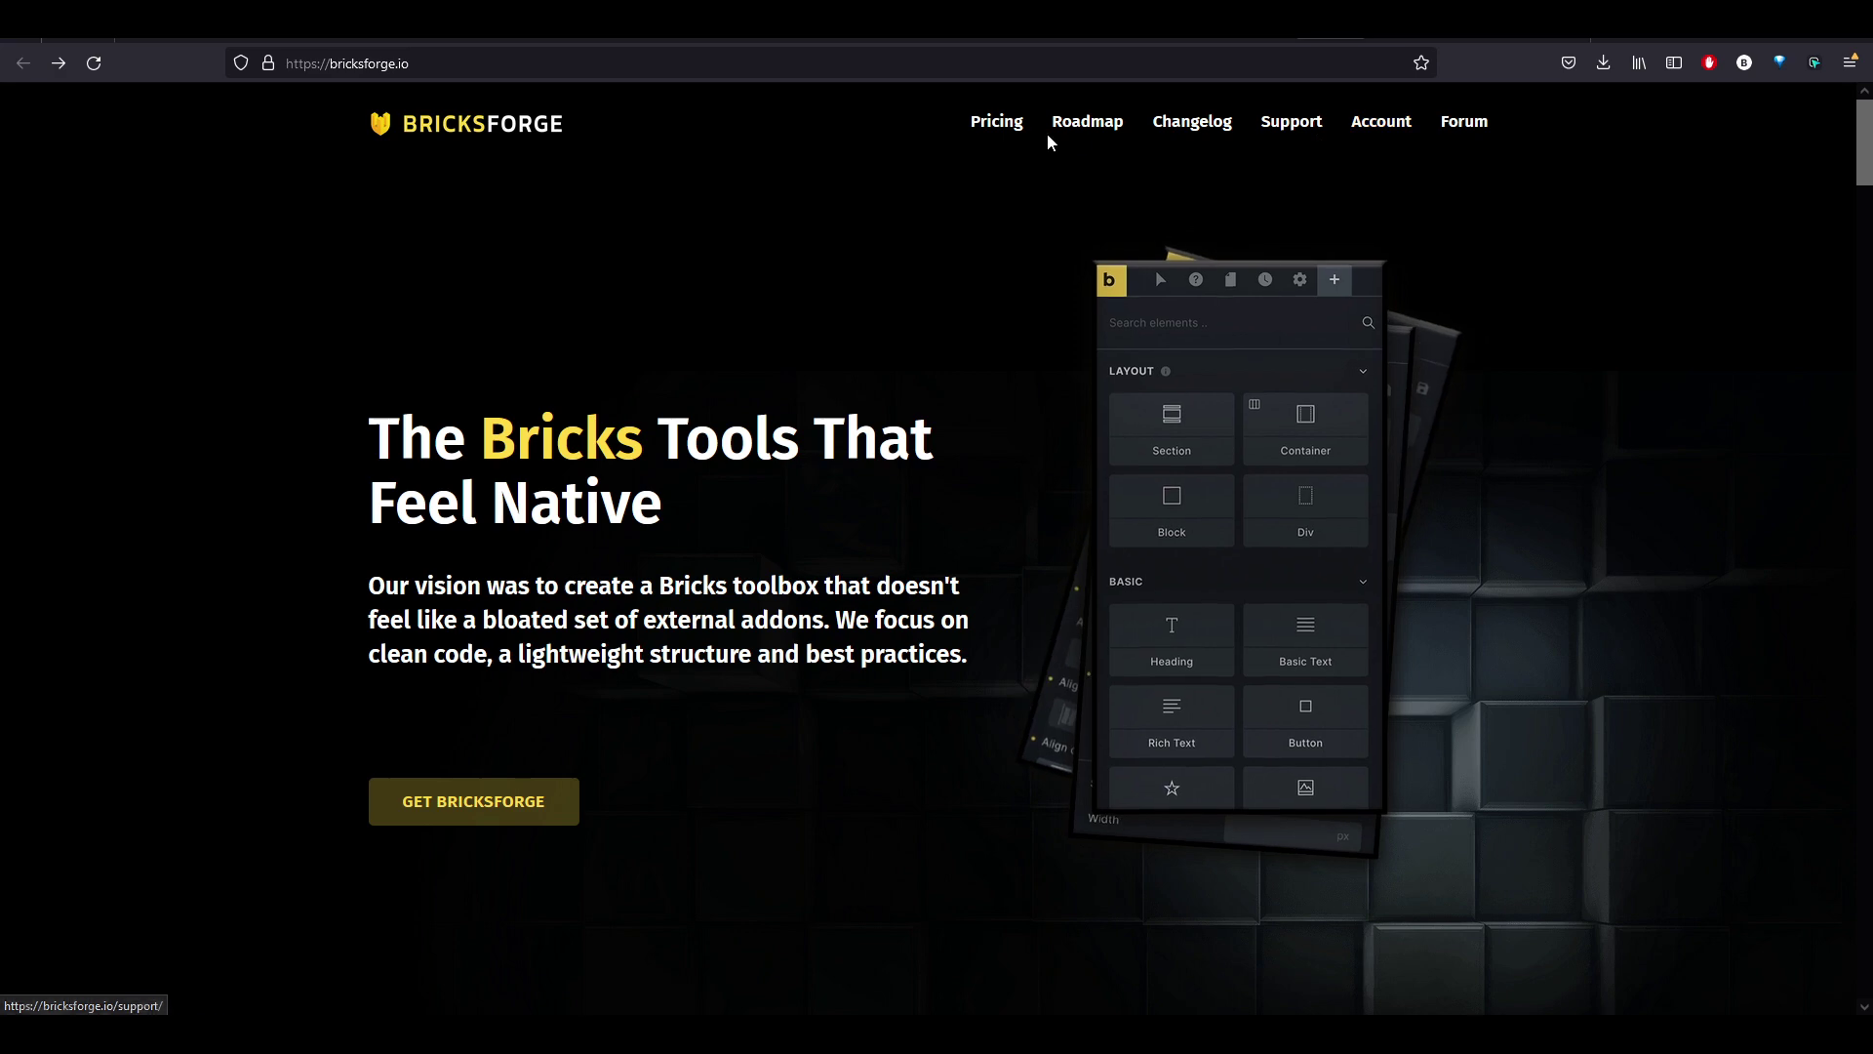
{"action": "left_click", "coordinate": [1097, 129]}
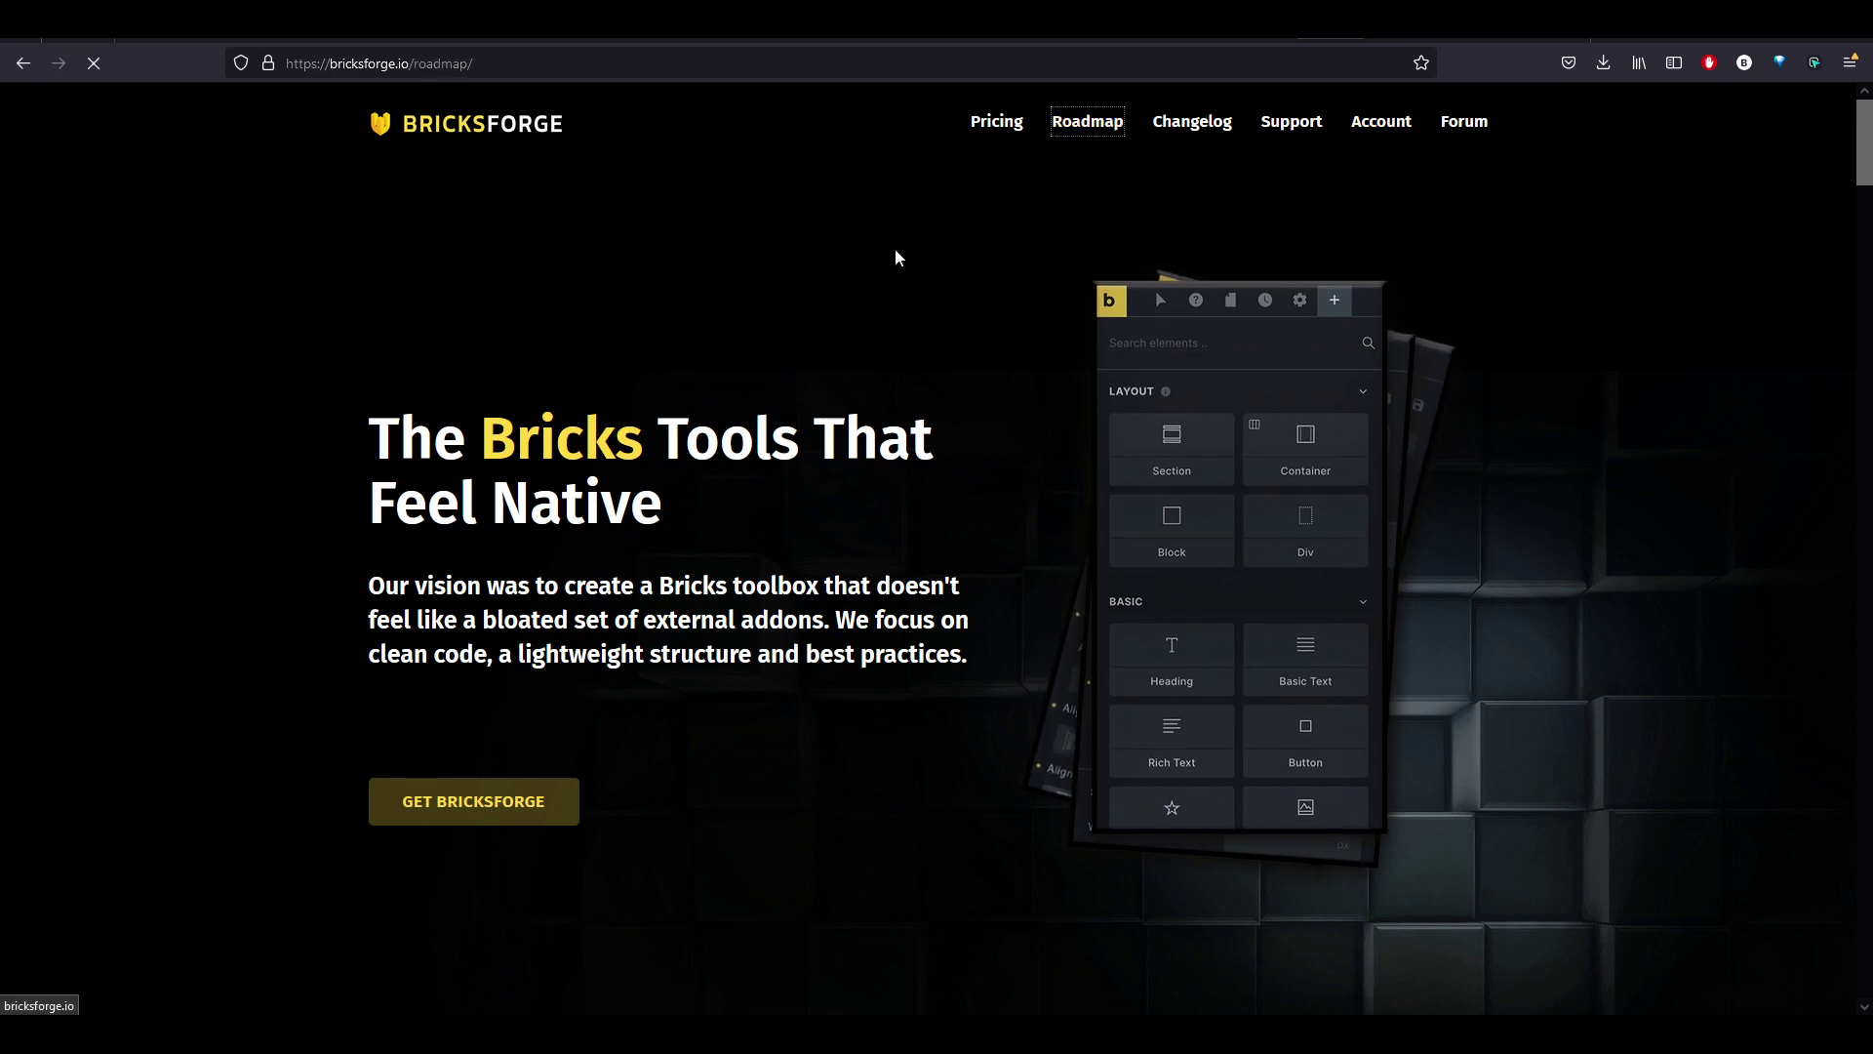
{"action": "scroll", "coordinate": [887, 496], "scroll_direction": "down", "scroll_amount": 5}
{"action": "scroll", "coordinate": [886, 504], "scroll_direction": "down", "scroll_amount": 3}
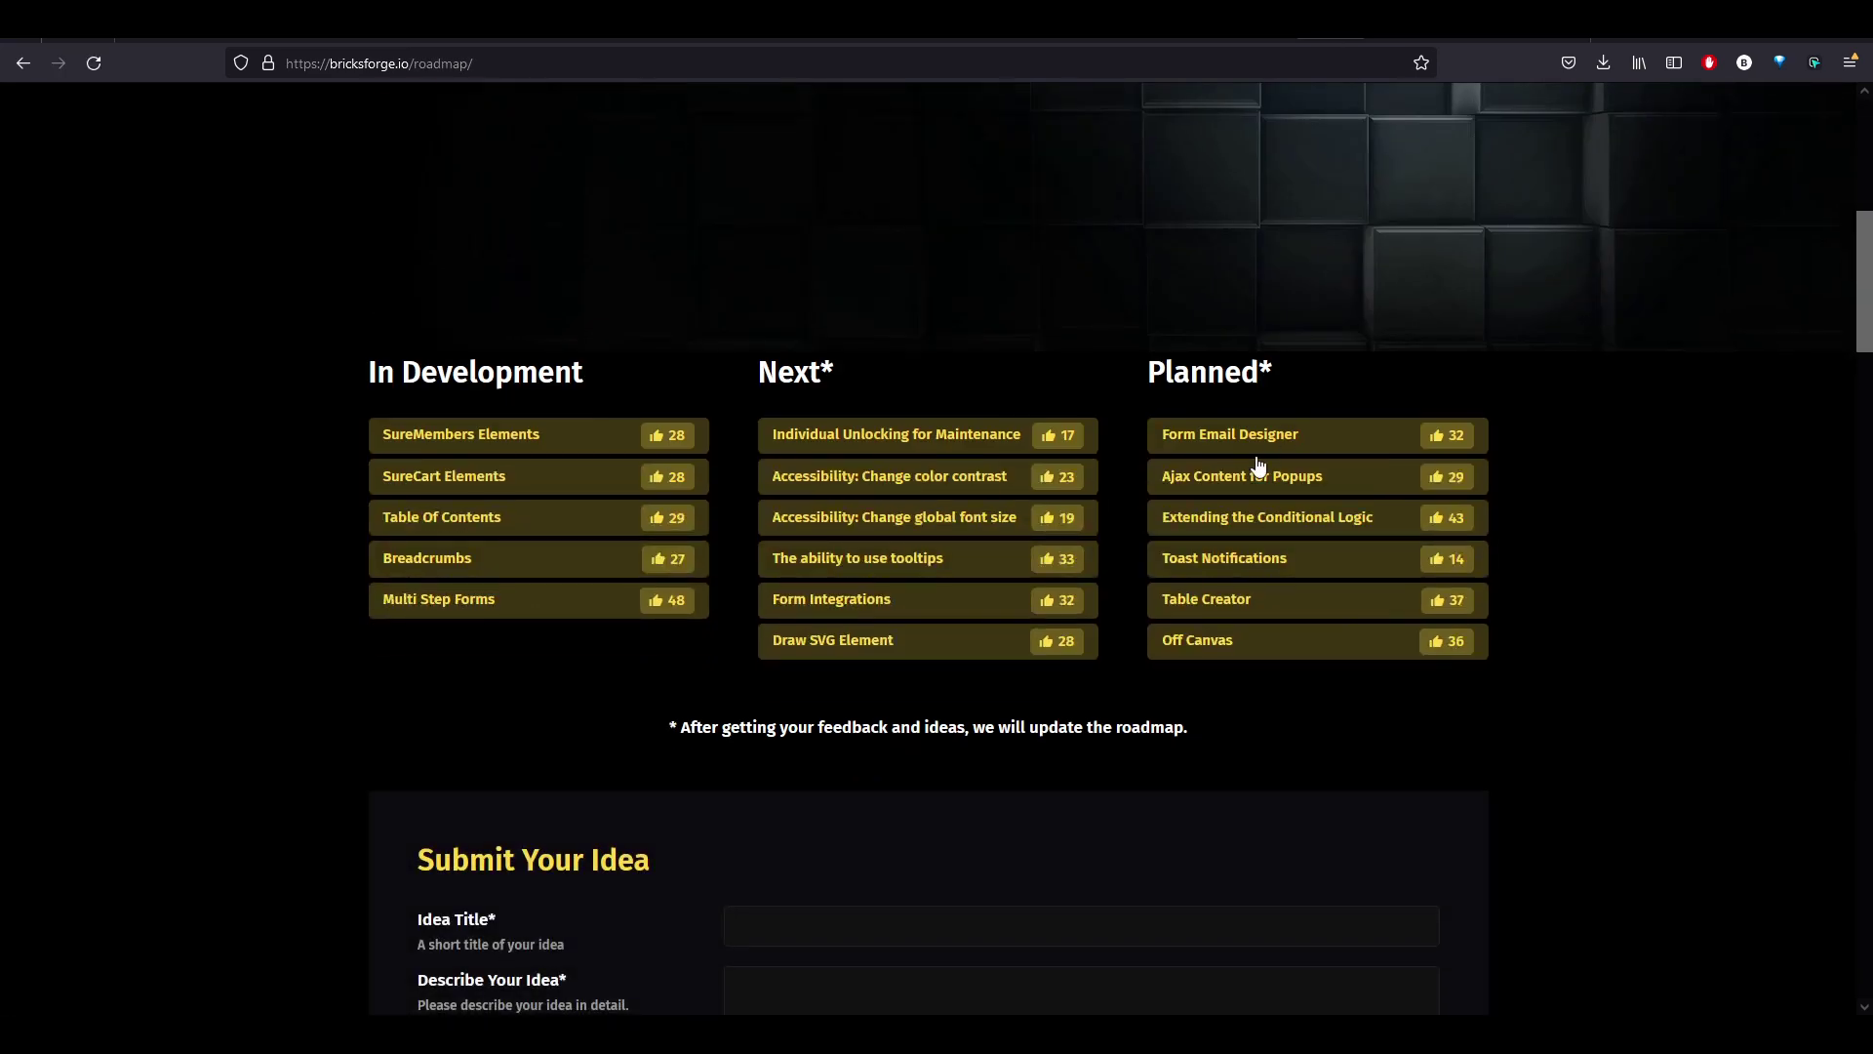
{"action": "scroll", "coordinate": [1259, 556], "scroll_direction": "down", "scroll_amount": 4}
{"action": "key", "text": "Home"}
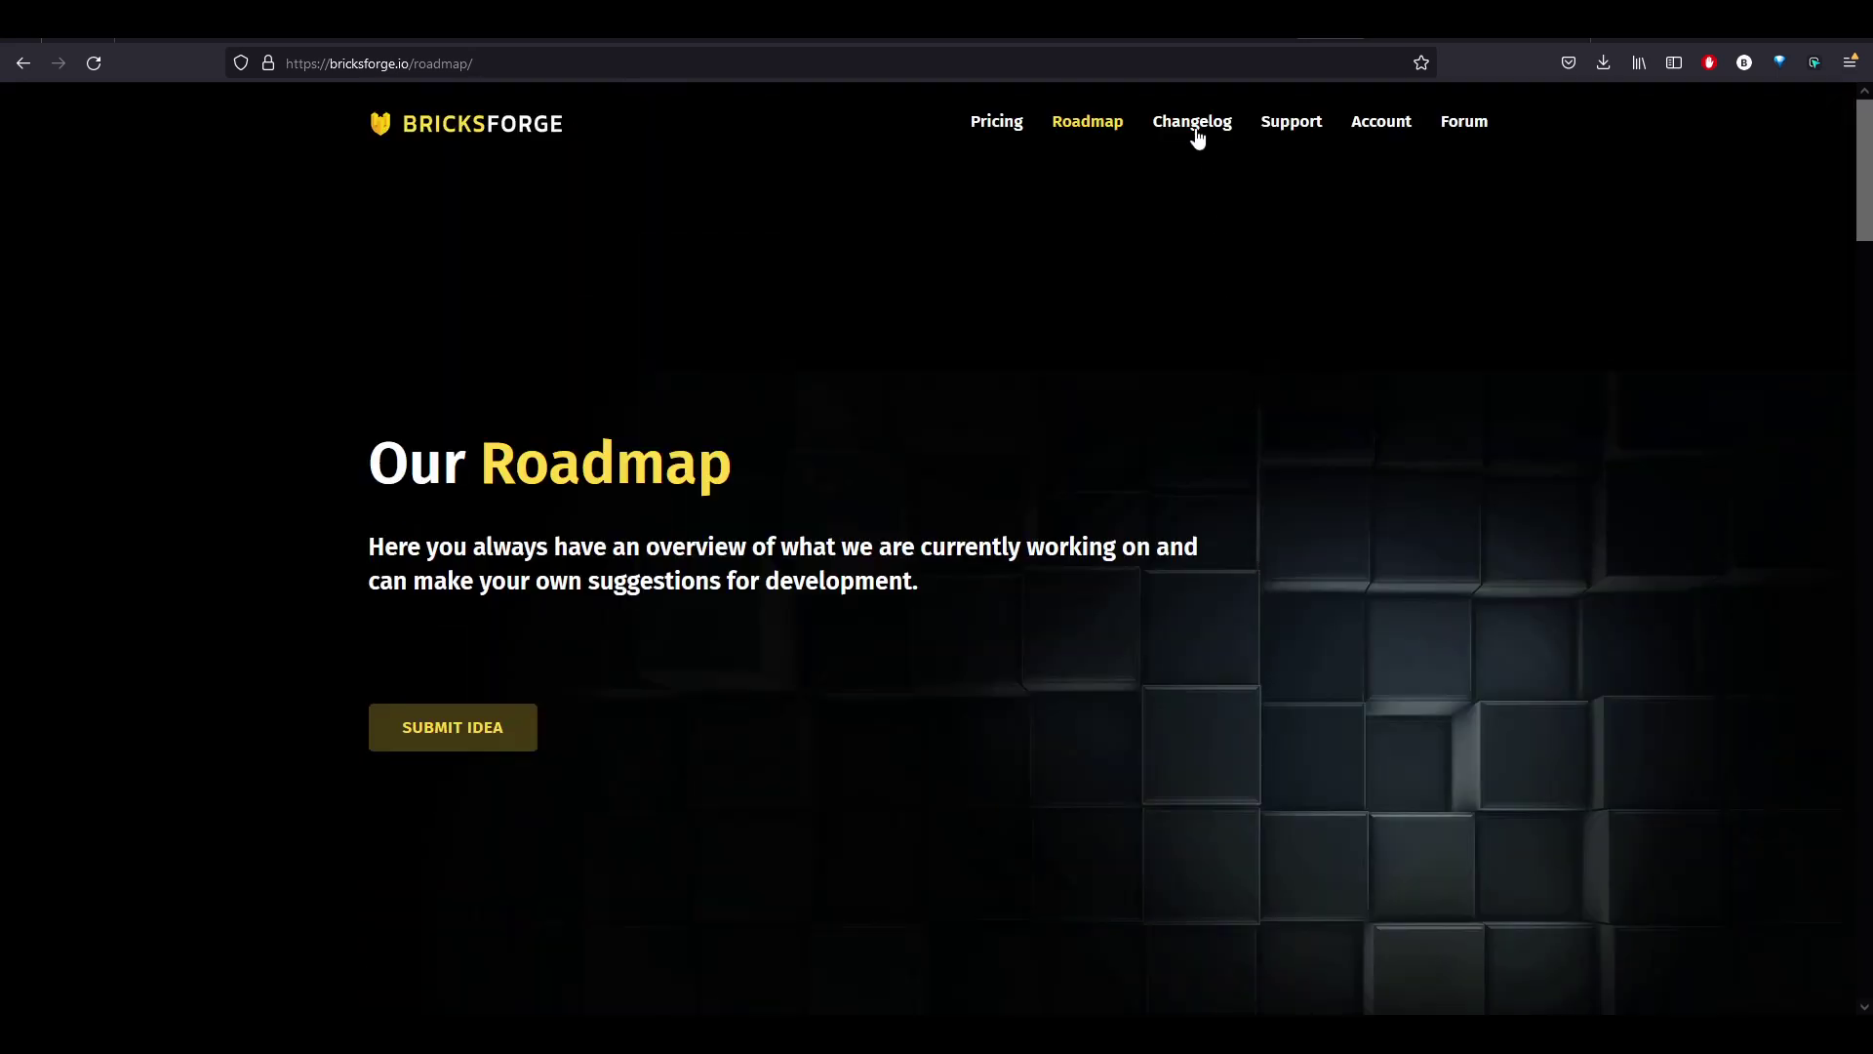
{"action": "left_click", "coordinate": [1196, 131]}
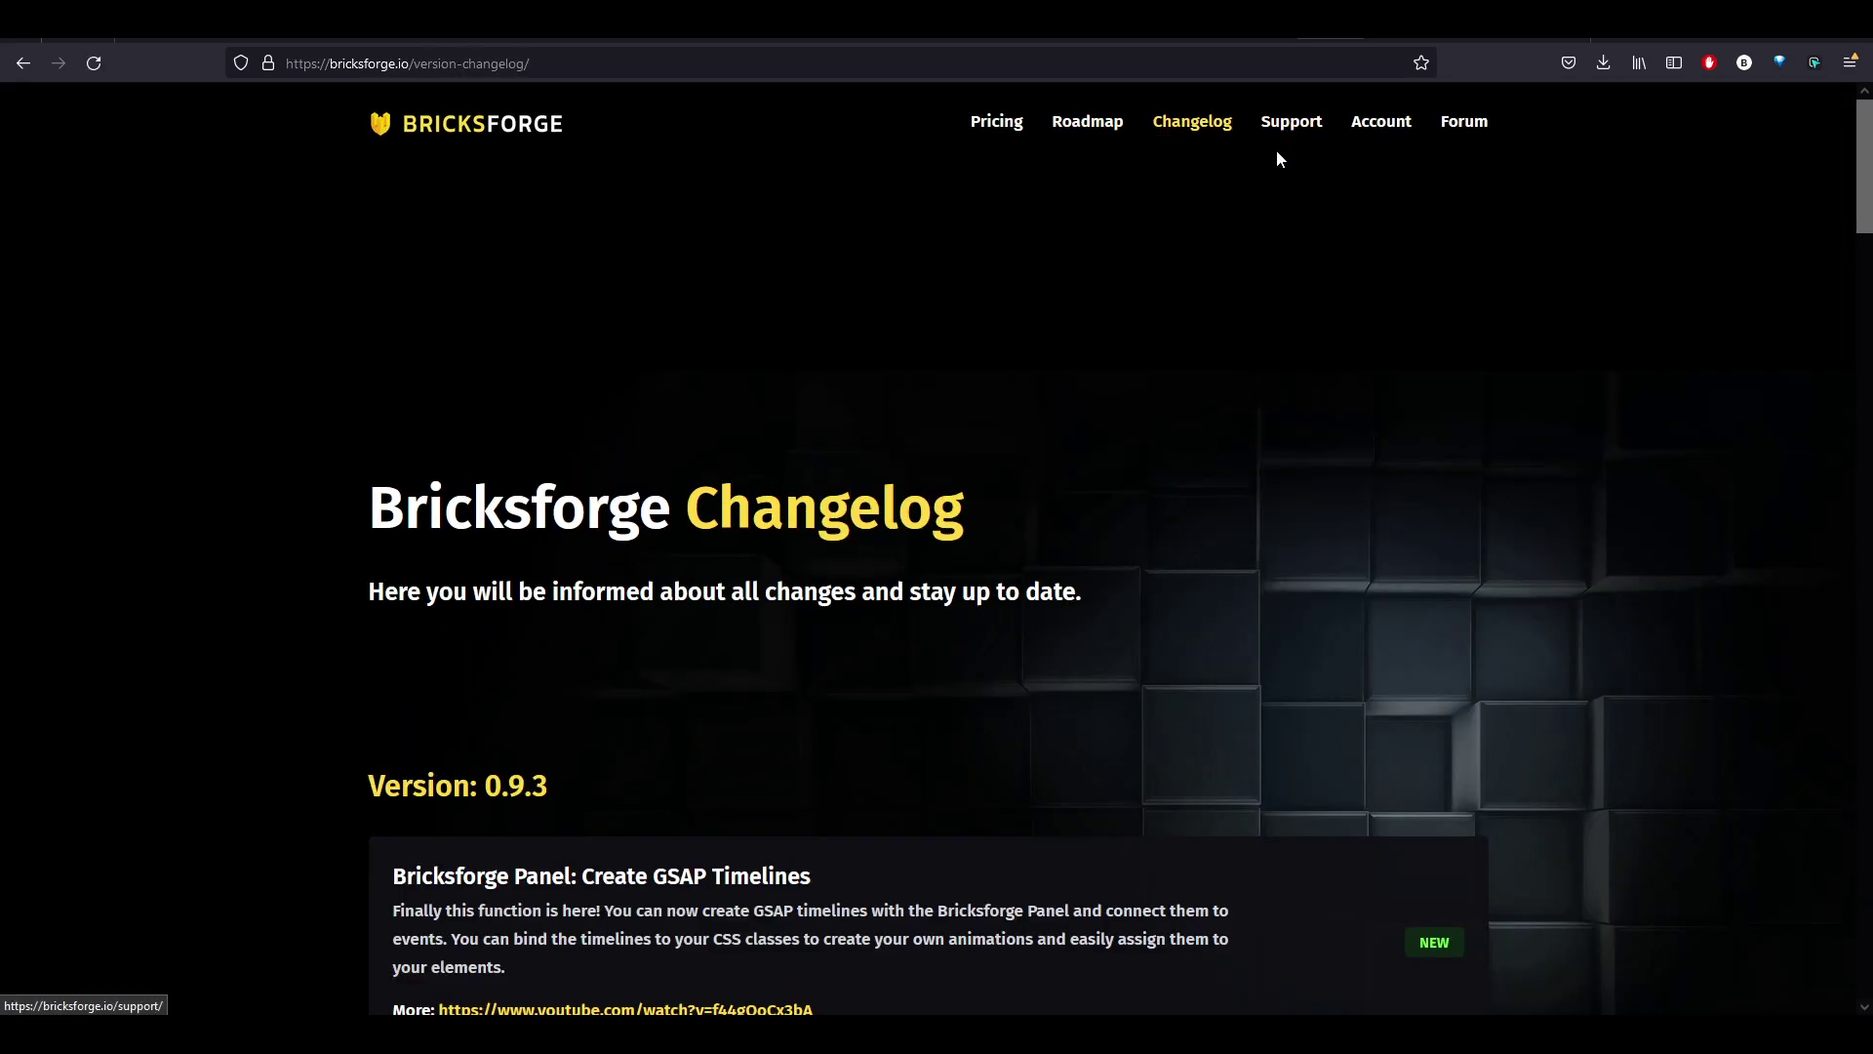